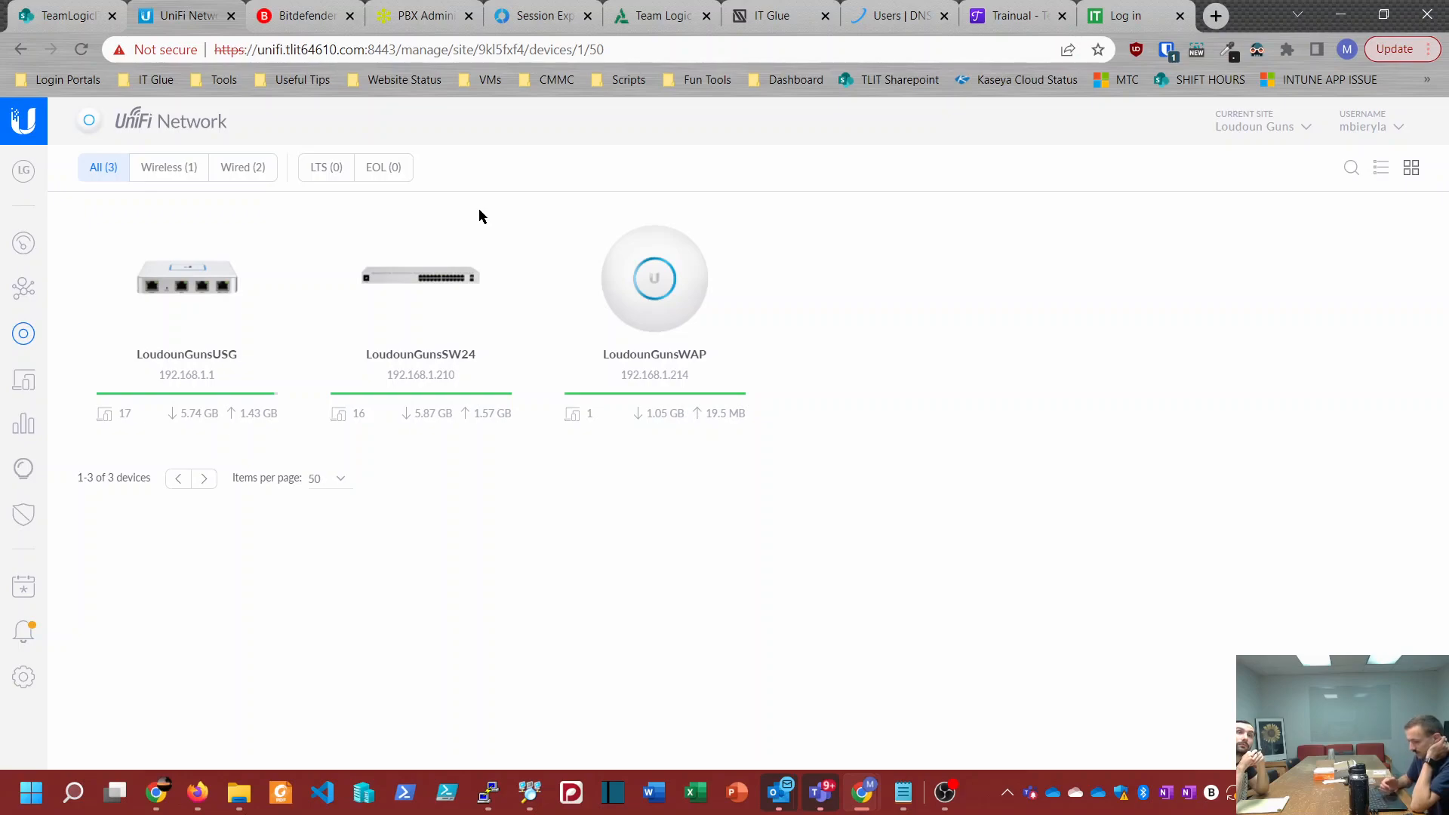
Step: Highlight the controller's host name, domain and port in the page address
drag(257, 49, 395, 51)
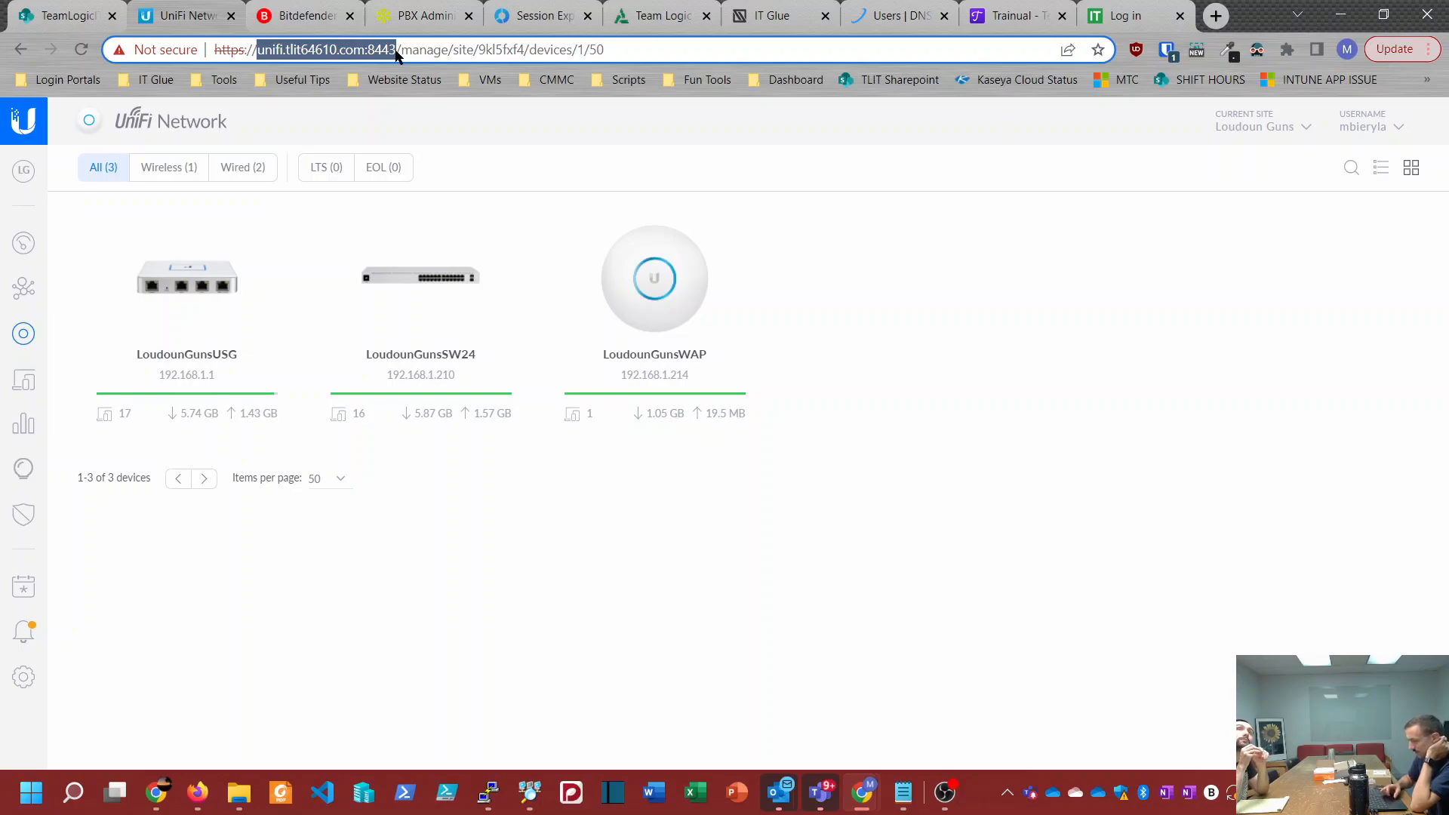
click(278, 51)
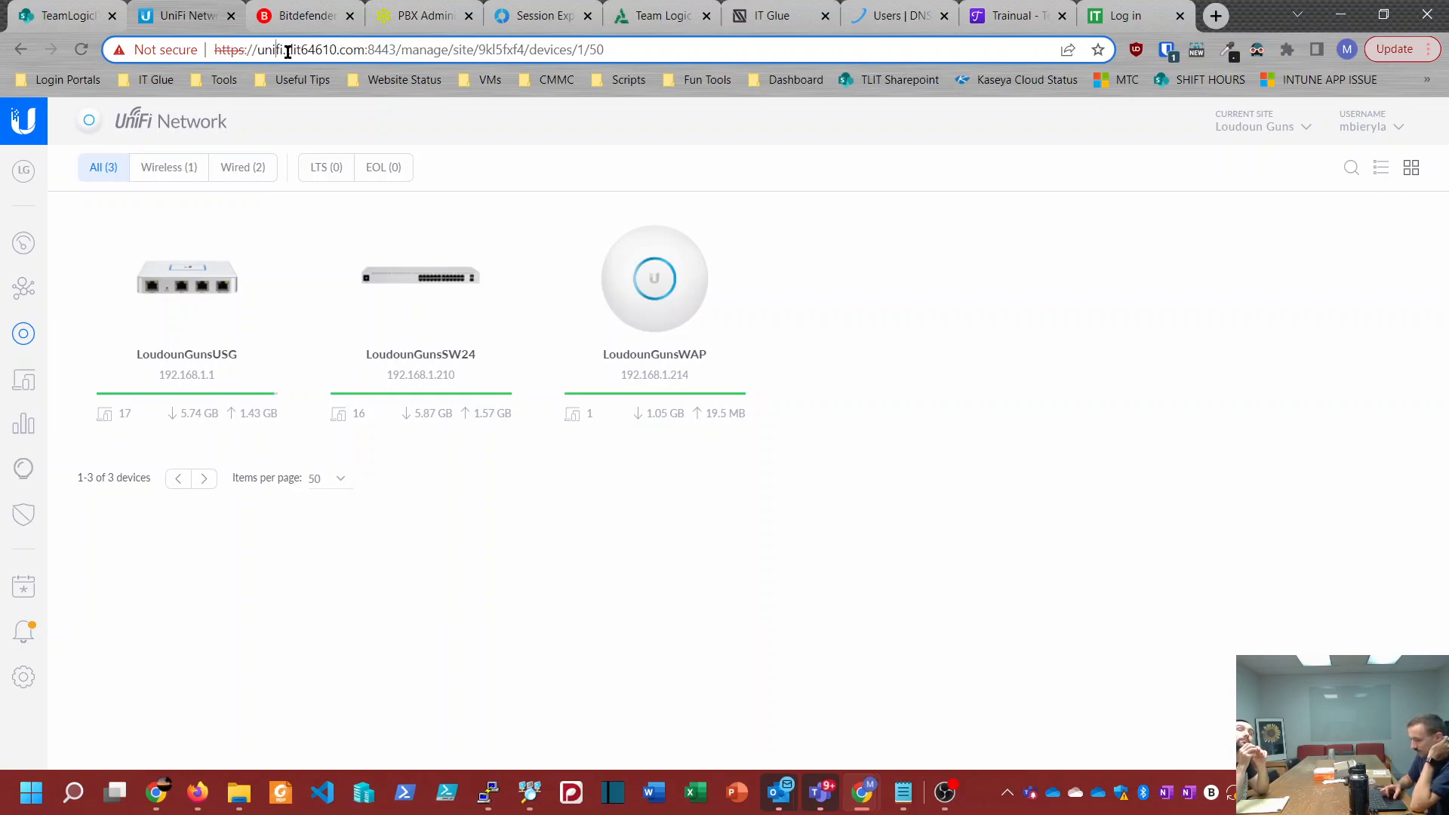
drag(289, 49, 364, 50)
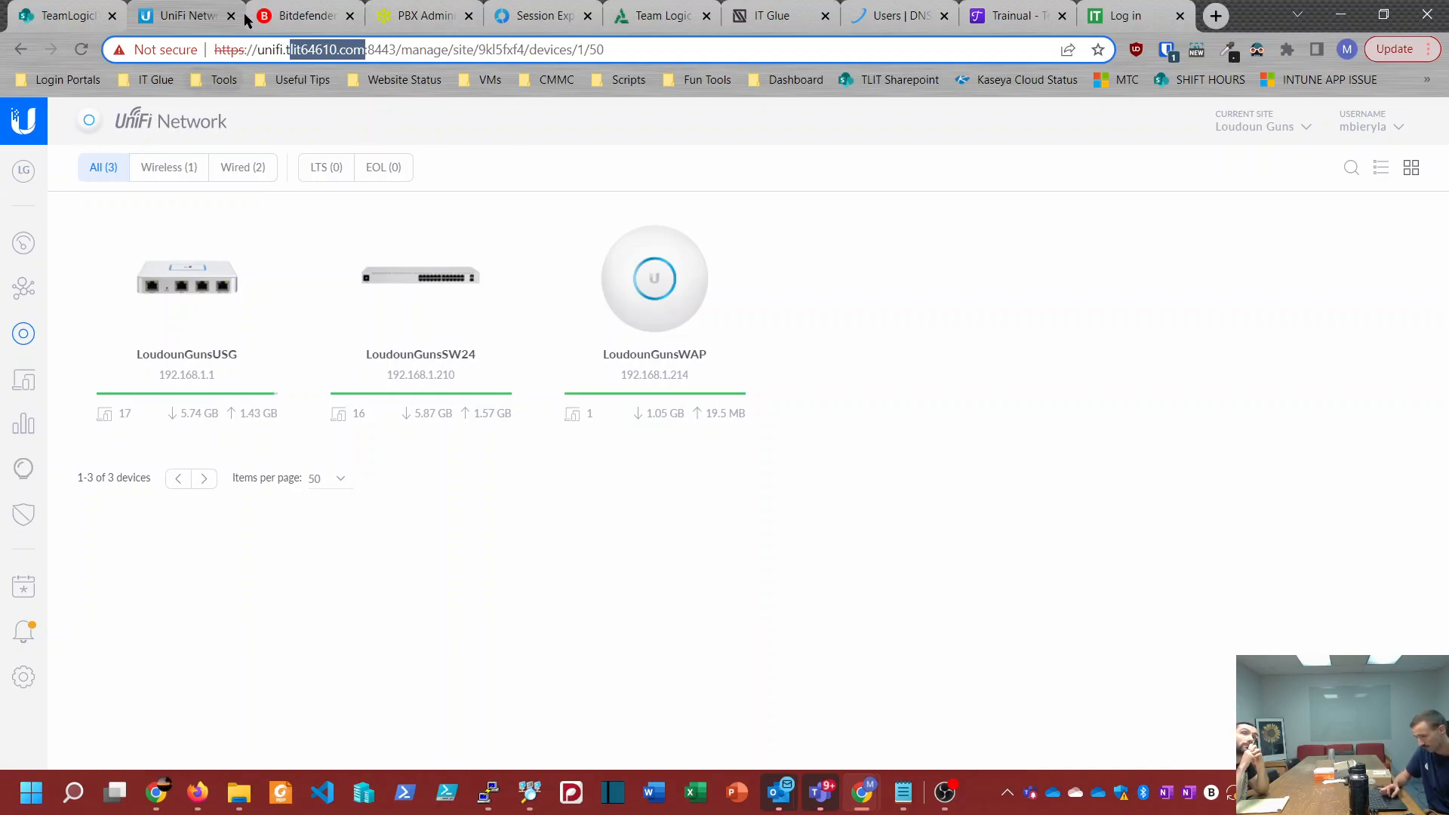
drag(396, 50, 213, 62)
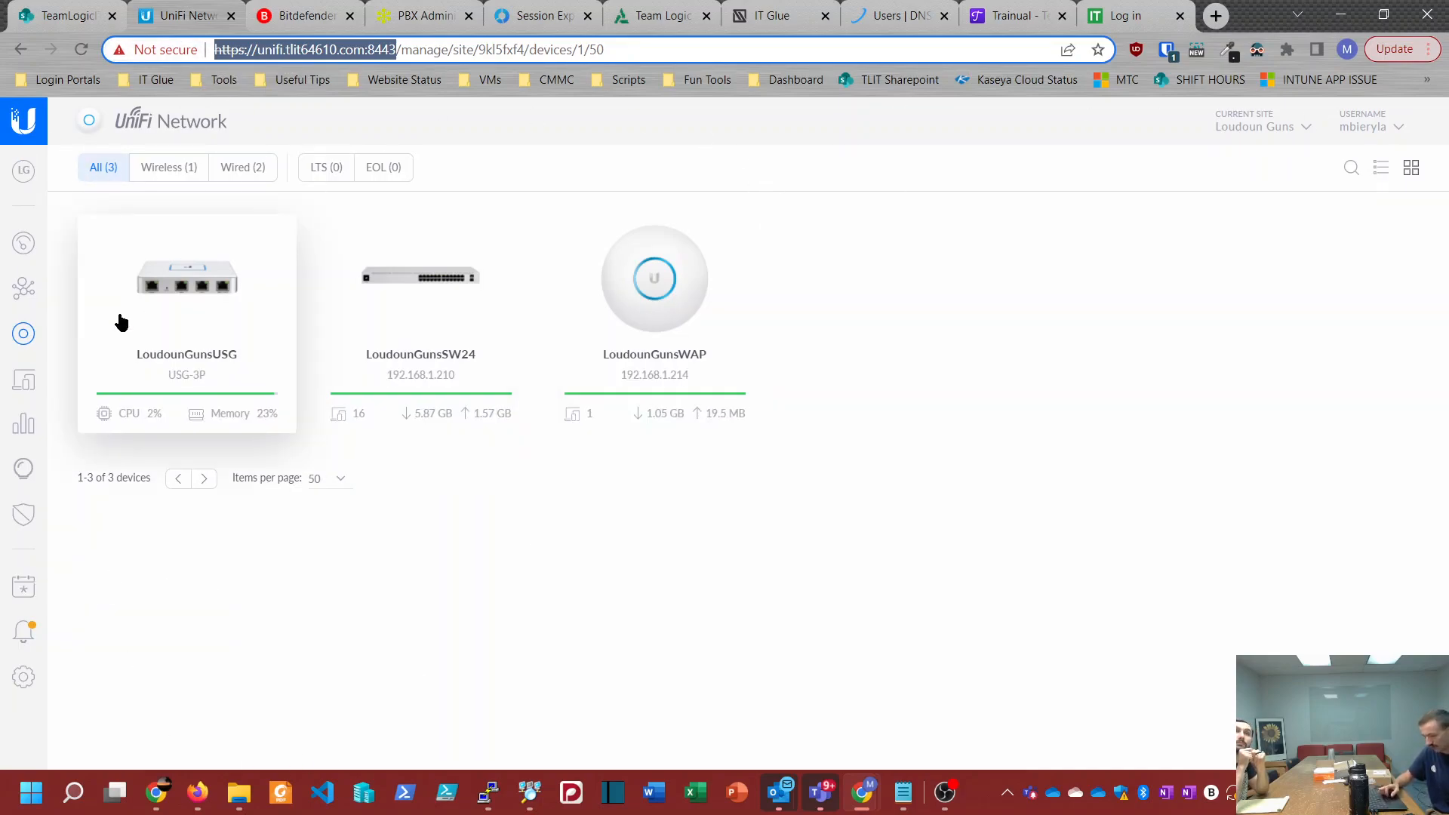
Step: Look through the list of available sites and open the Sites Overview
click(1241, 138)
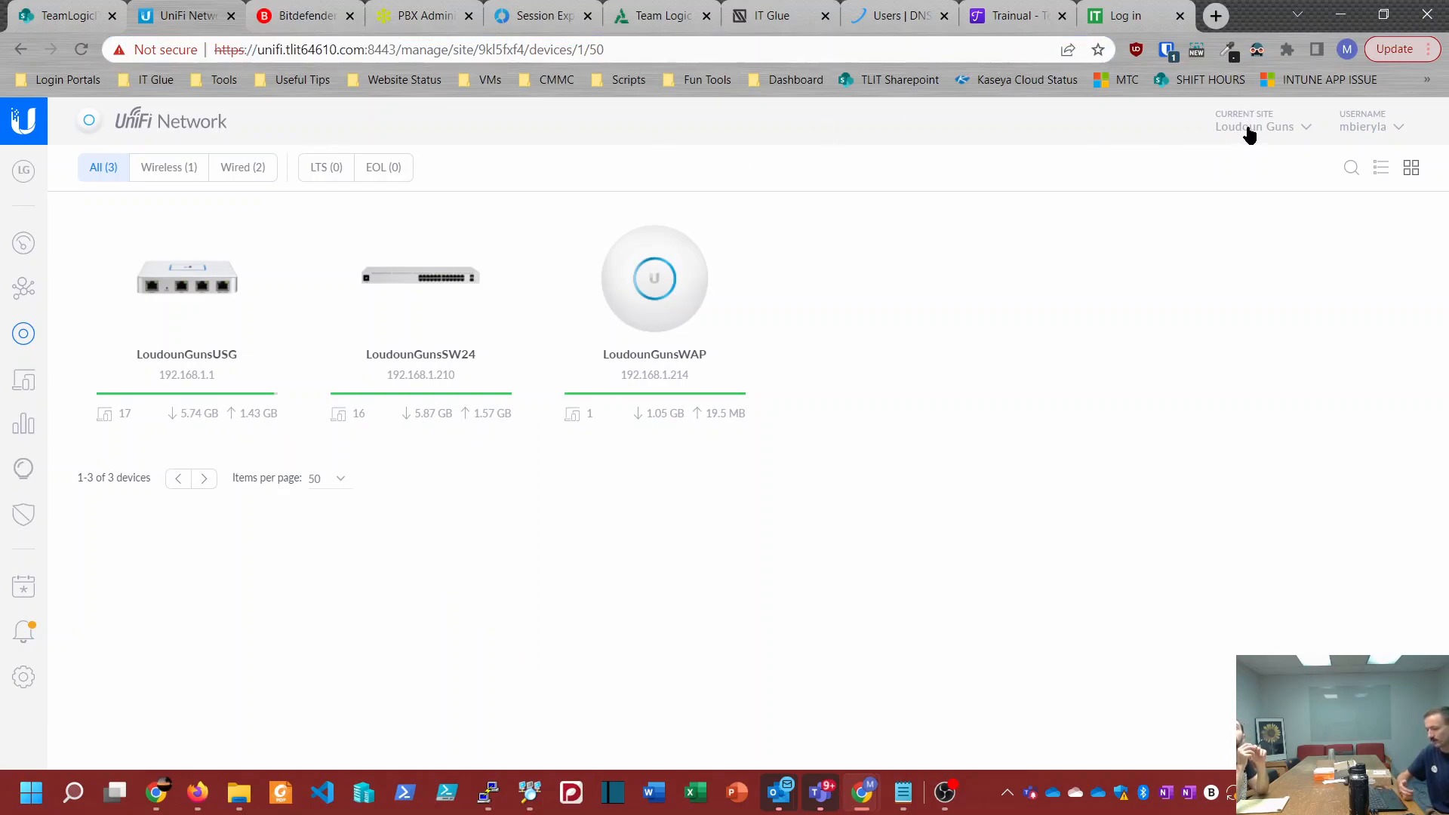
right_click(1253, 128)
click(1277, 130)
click(1279, 130)
scroll(1216, 462, down, 3)
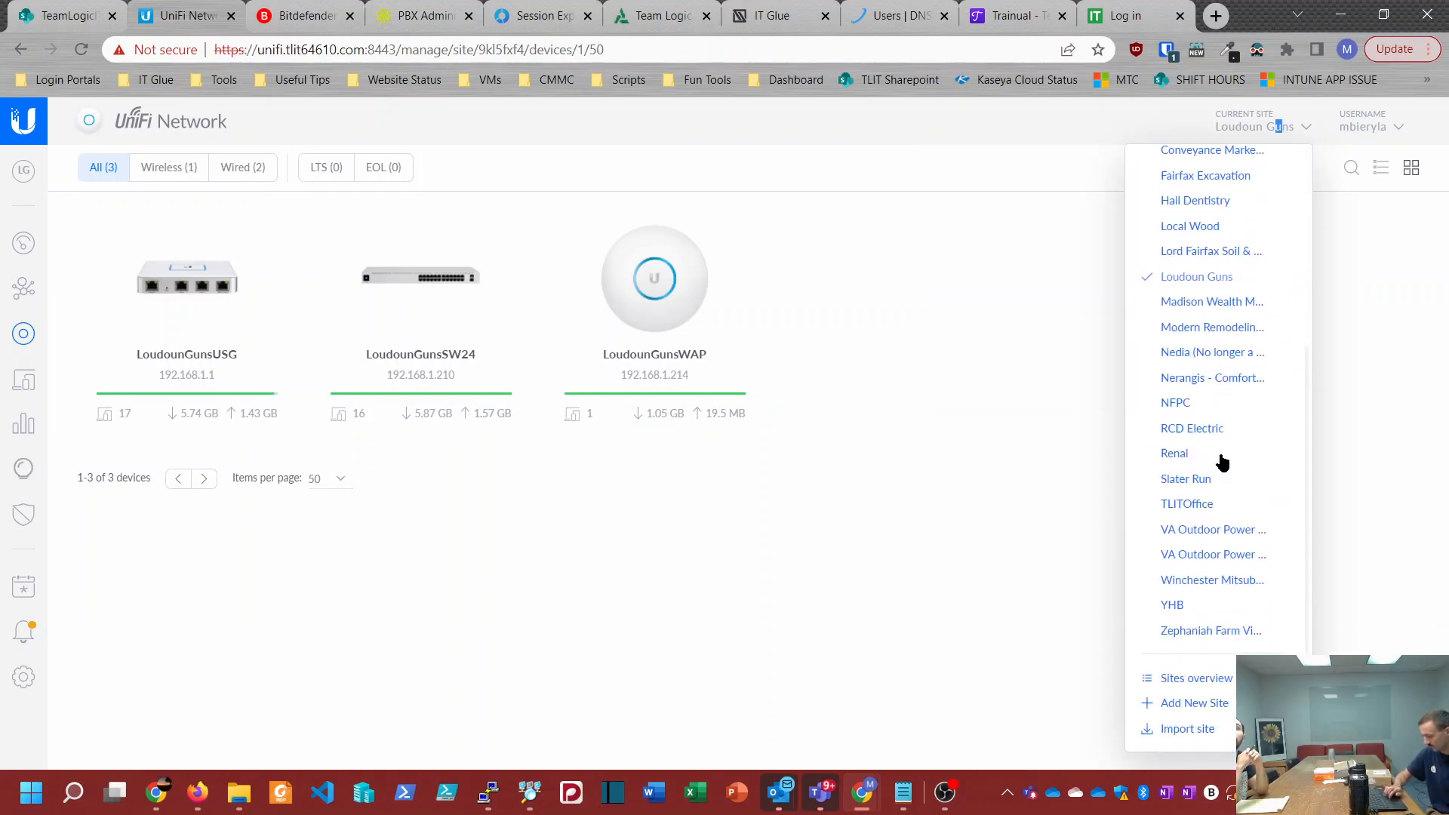
scroll(1223, 463, up, 5)
scroll(1223, 463, down, 5)
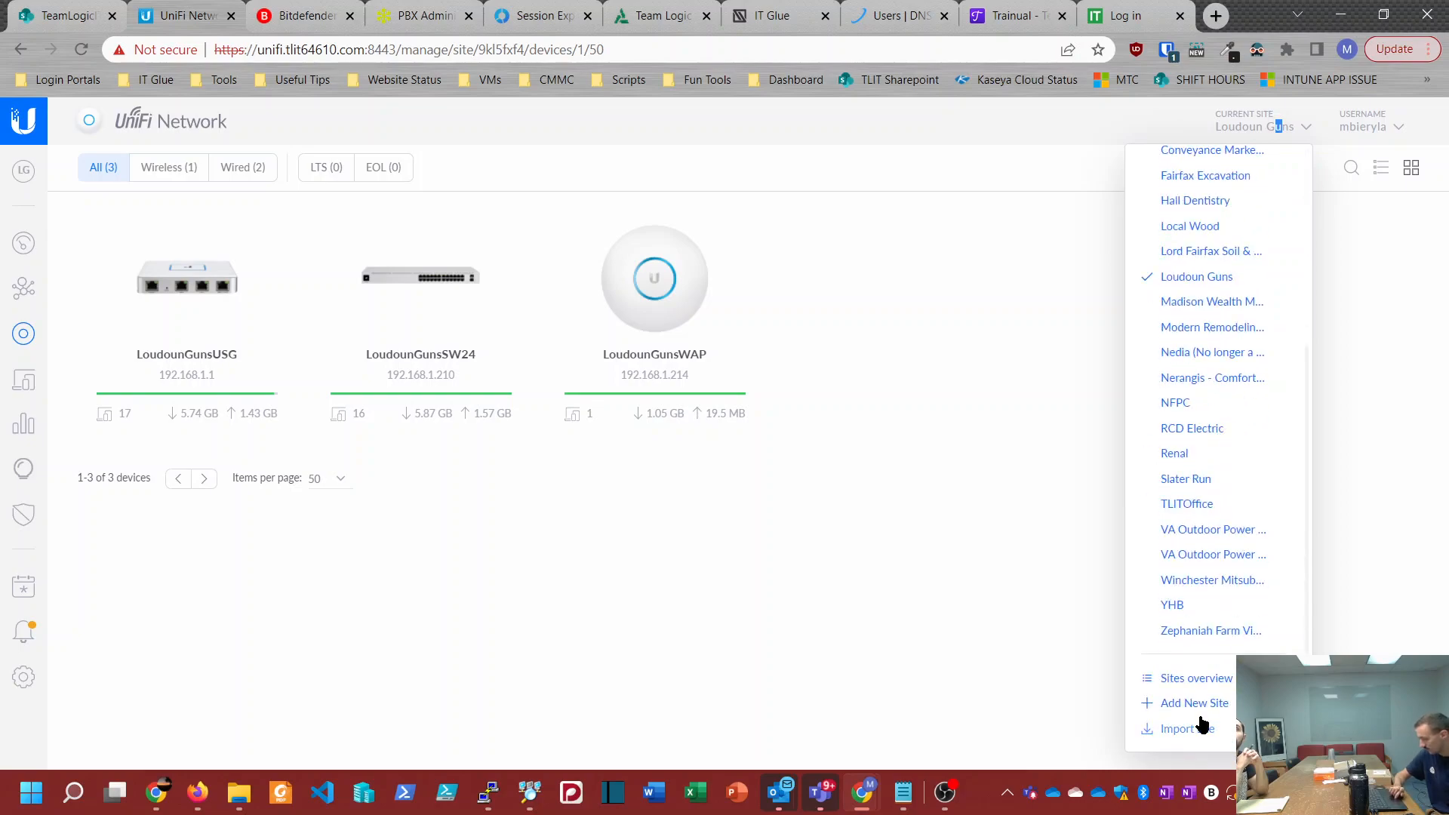
click(1198, 678)
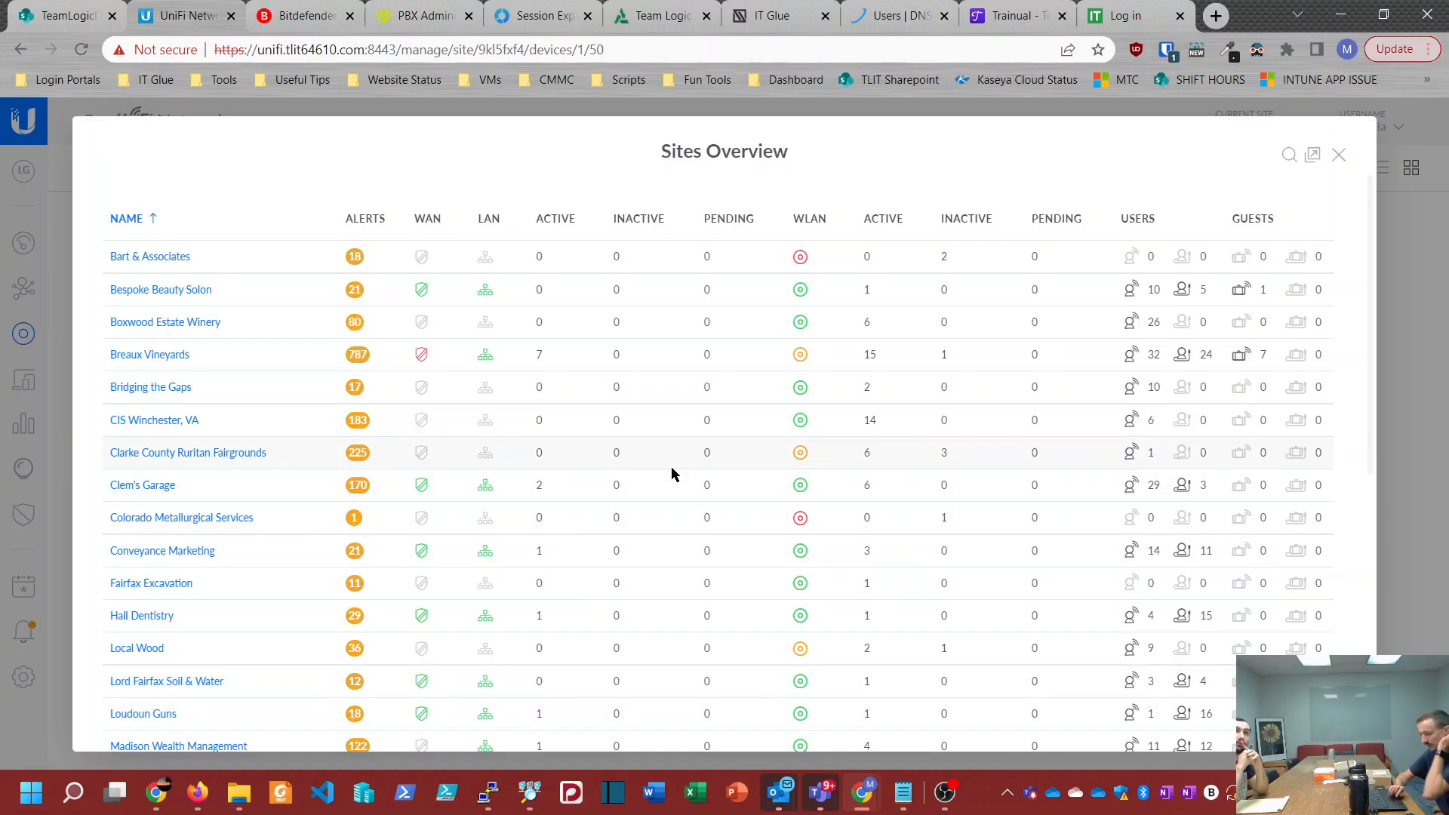
Step: Examine the Sites Overview for each site's alerts, WAN, LAN and WLAN status, and device and user counts
scroll(671, 469, down, 7)
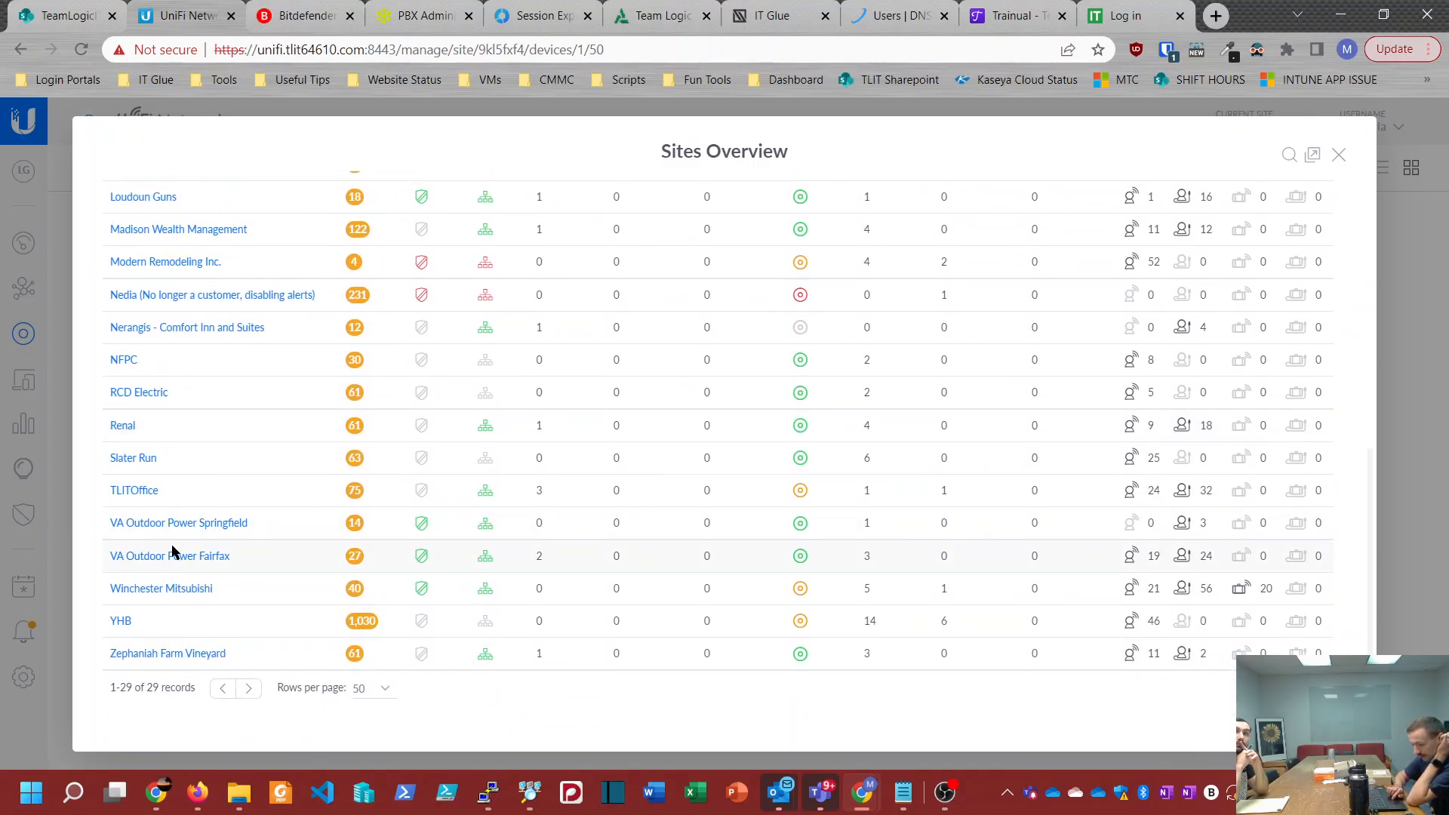
scroll(576, 474, up, 4)
scroll(576, 477, up, 4)
scroll(537, 463, down, 7)
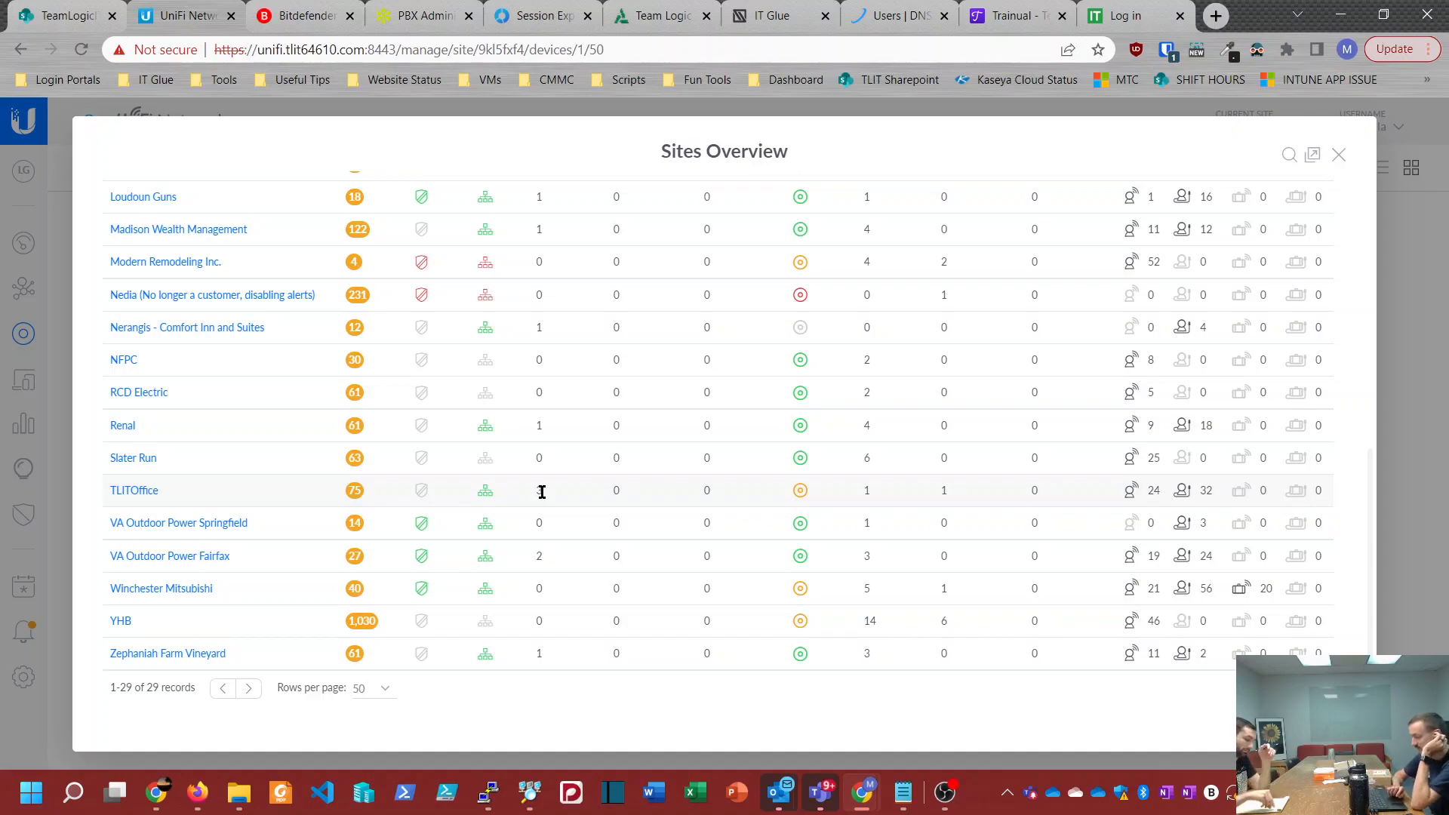
scroll(542, 492, up, 2)
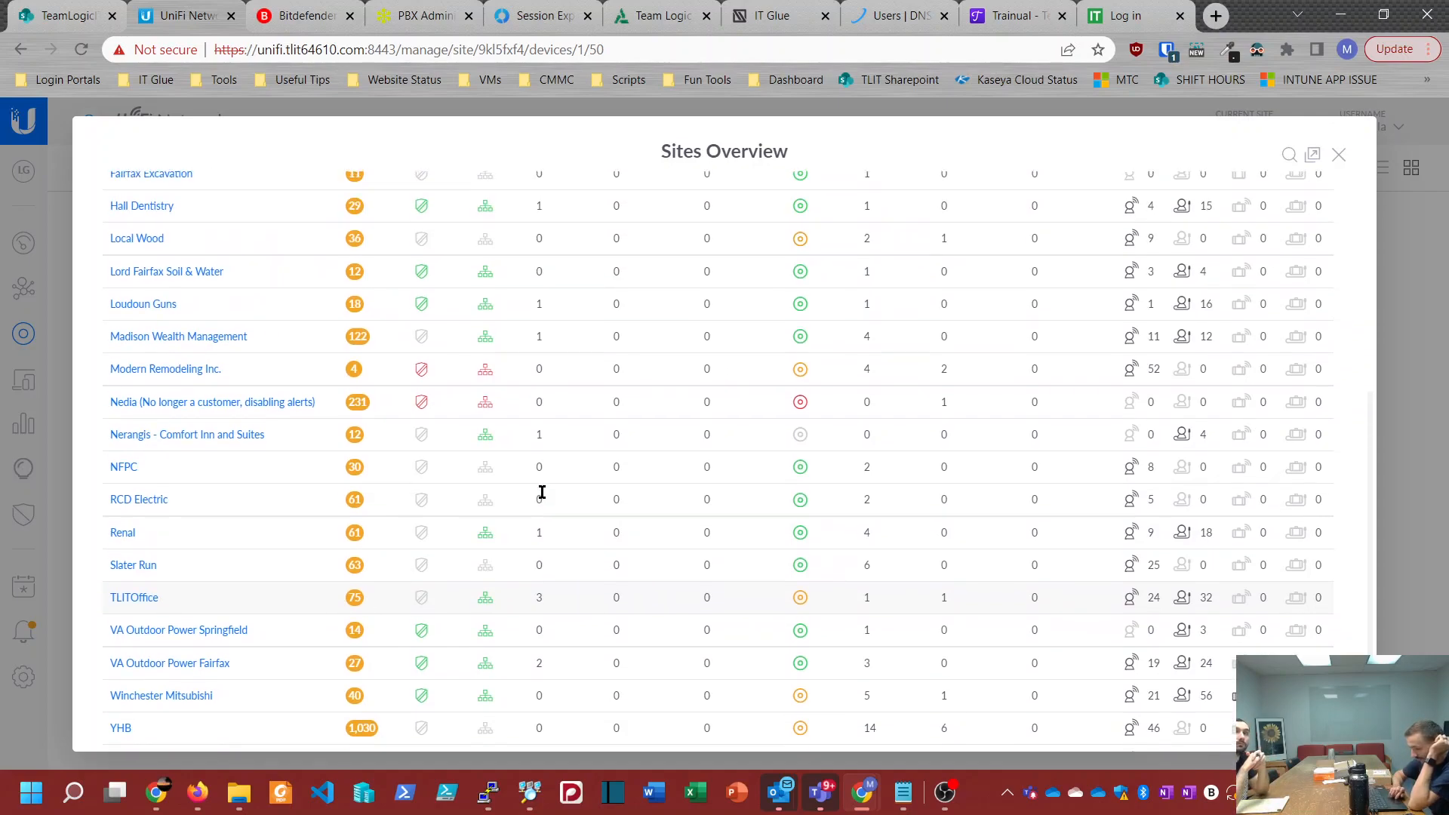
scroll(541, 491, down, 2)
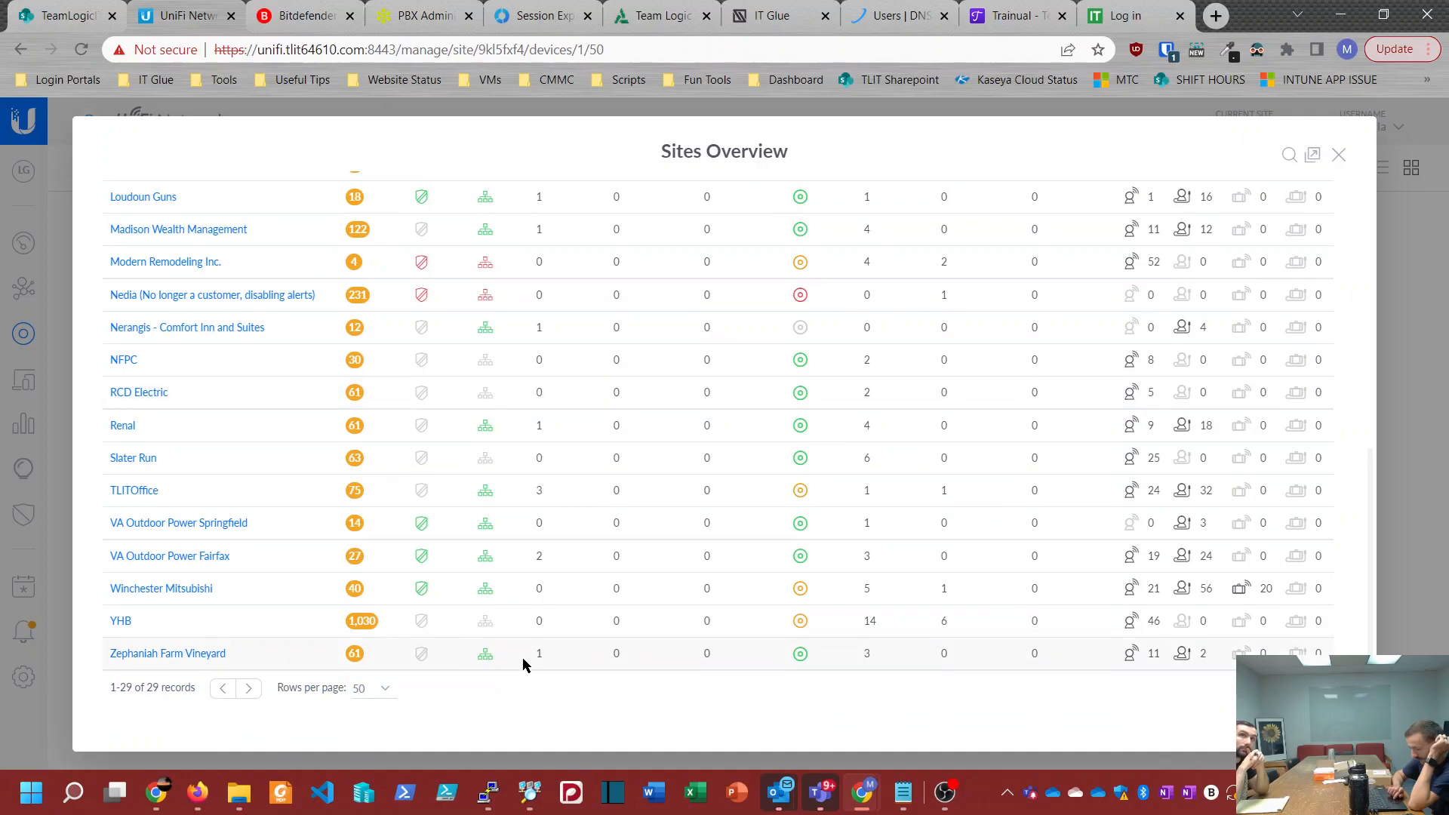
scroll(543, 664, up, 10)
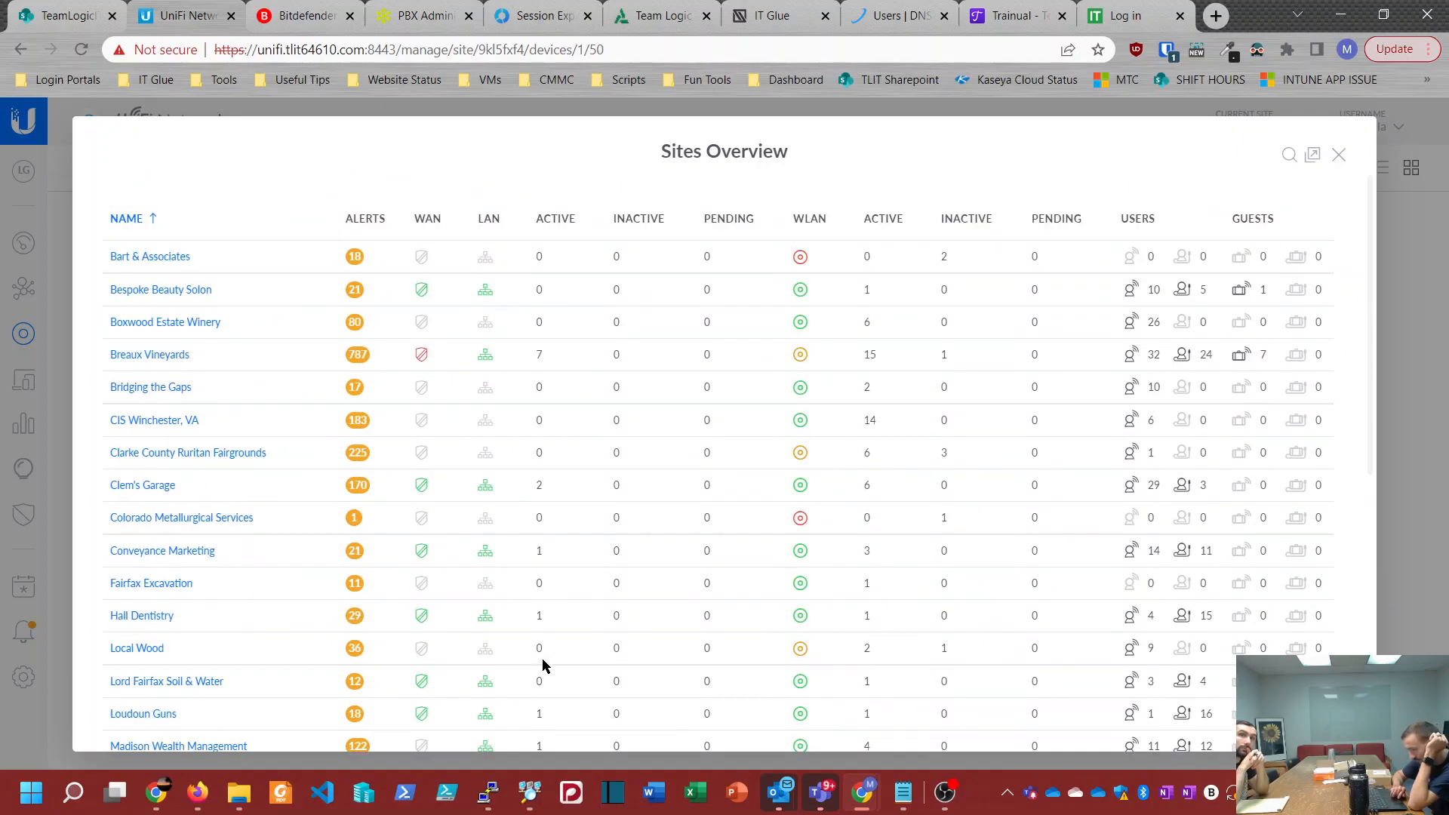
scroll(543, 662, down, 7)
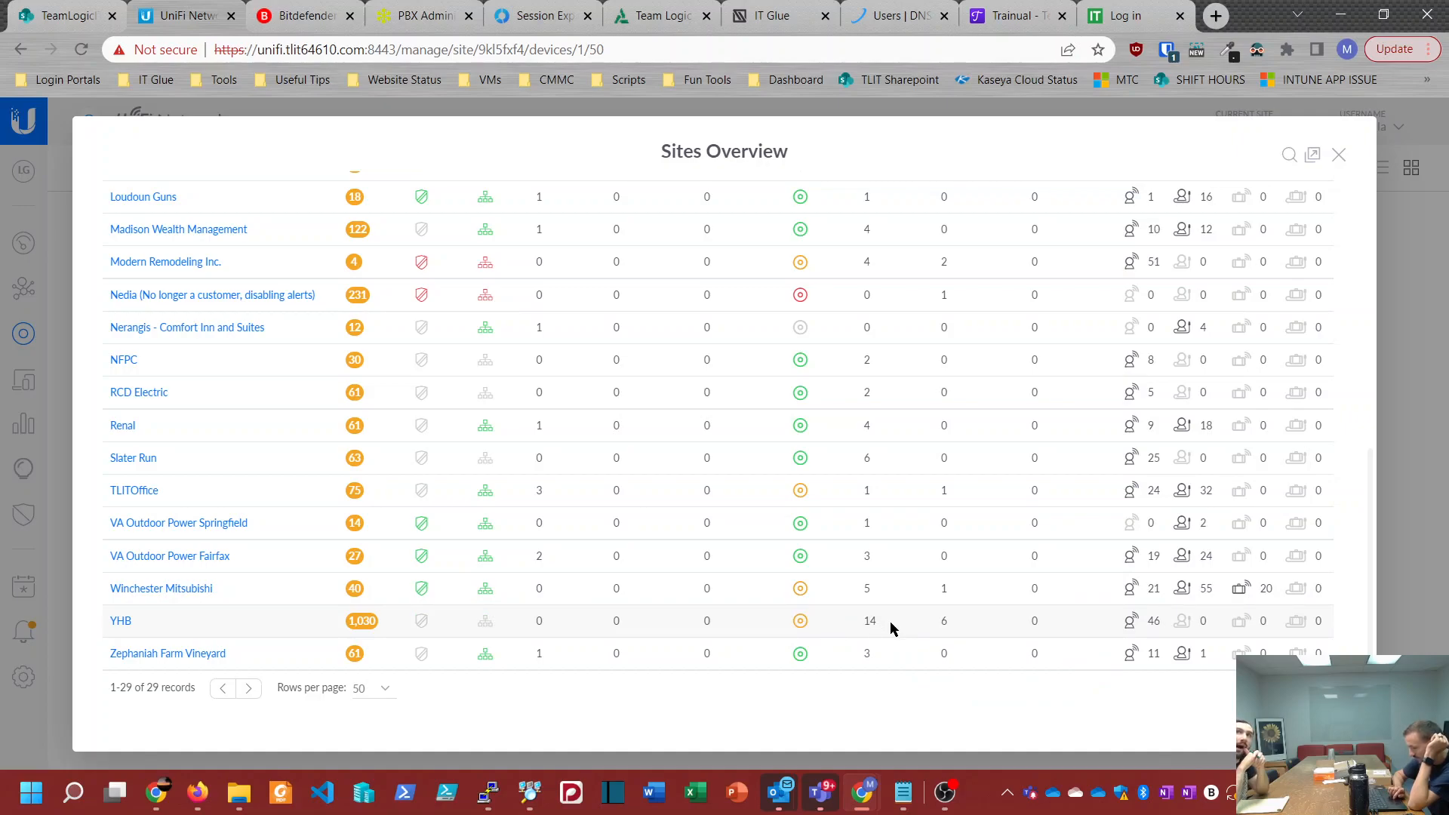
scroll(890, 622, up, 7)
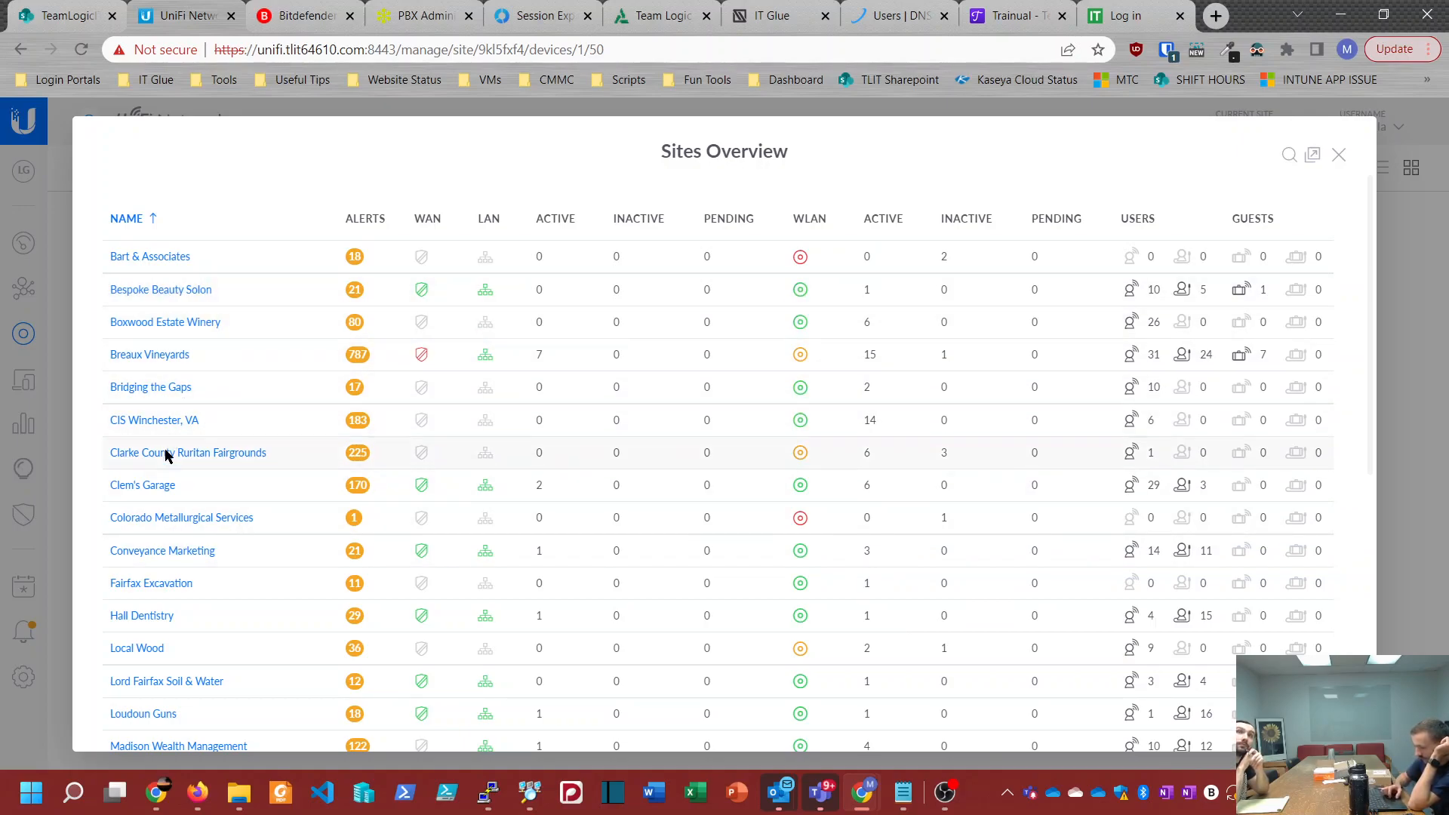
Step: Open the Loudoun Guns site from the overview, check its dashboard, and bring up its topology map
scroll(159, 476, down, 1)
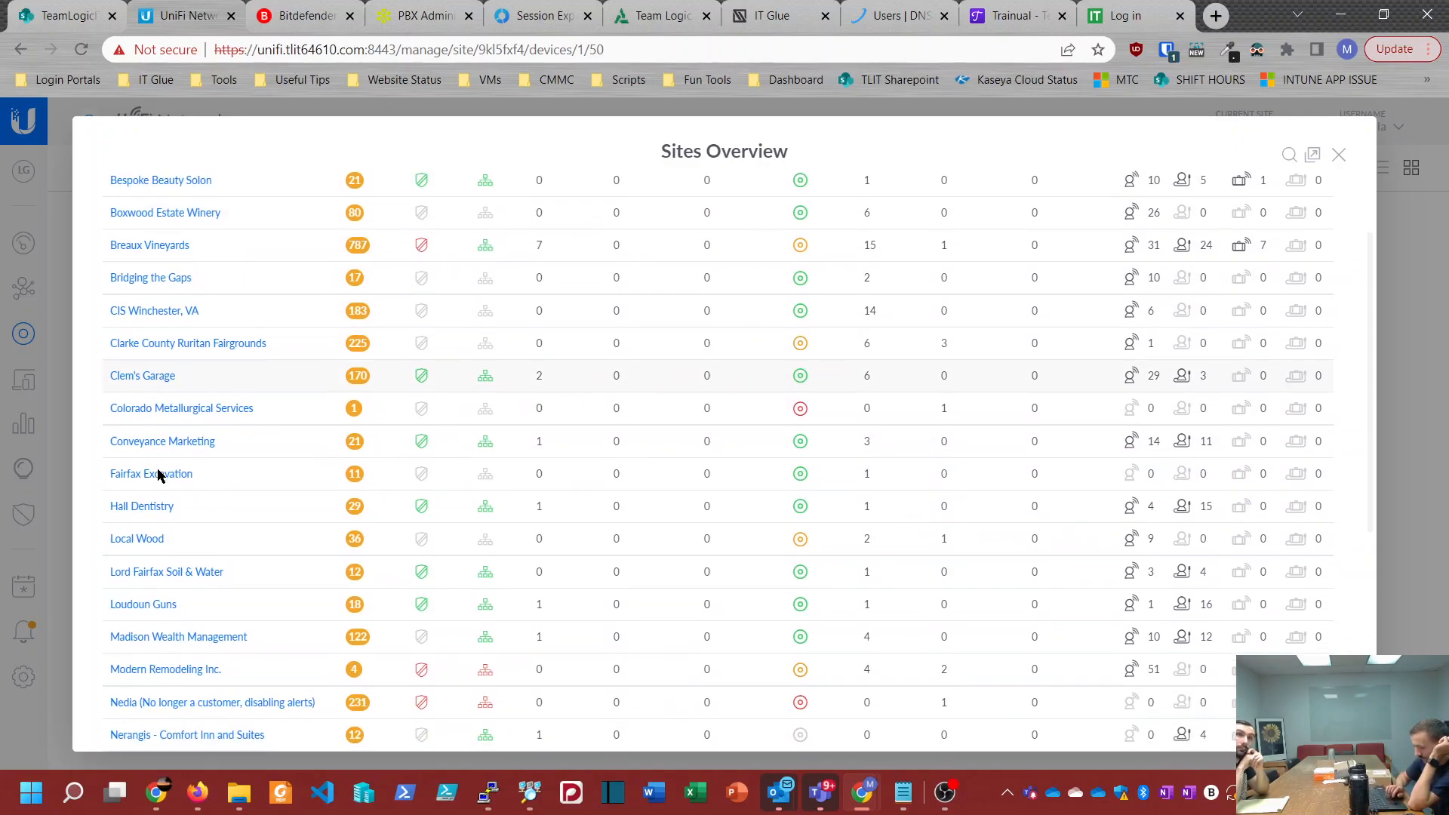
click(149, 605)
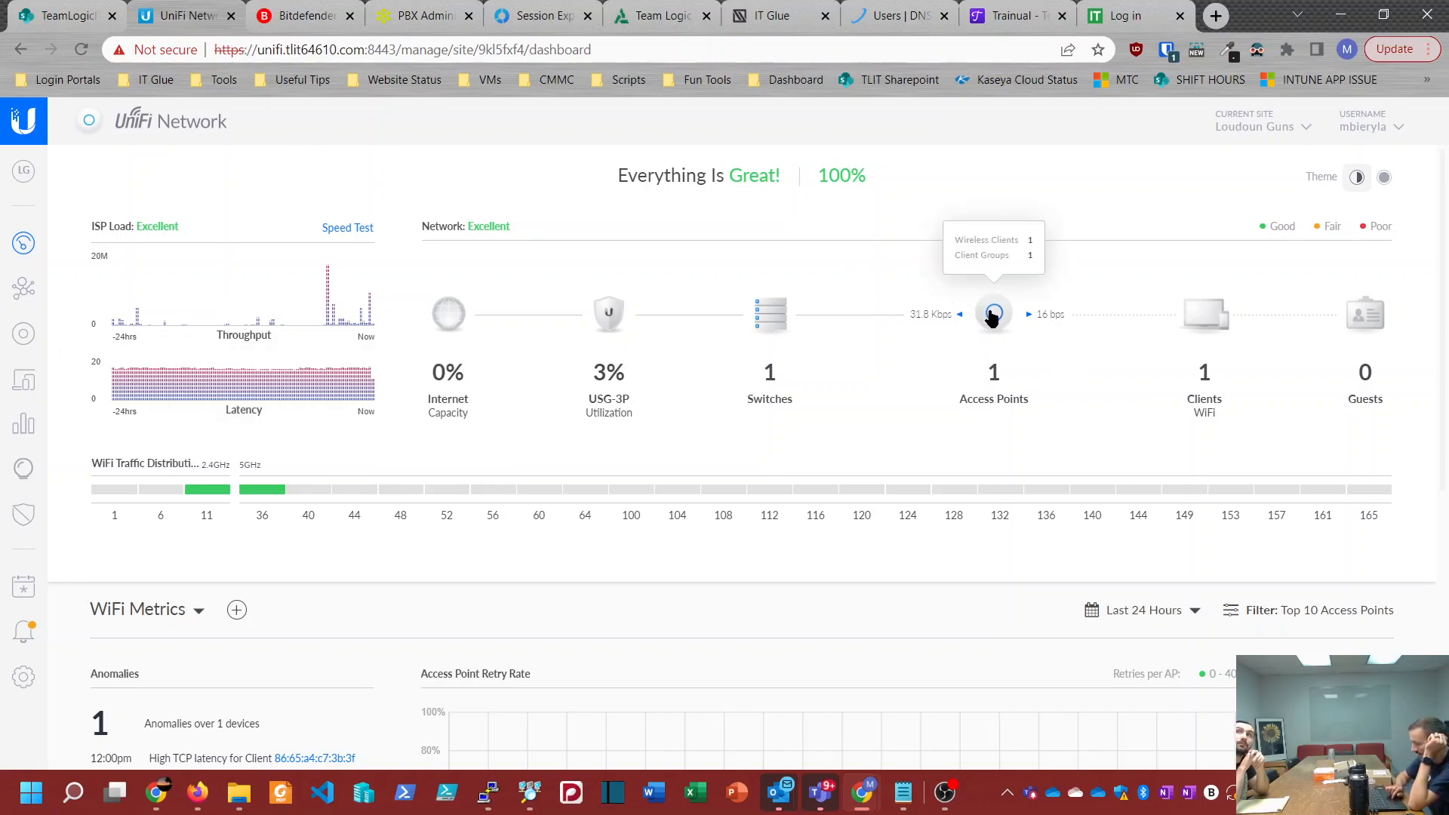
mouse_move(101, 491)
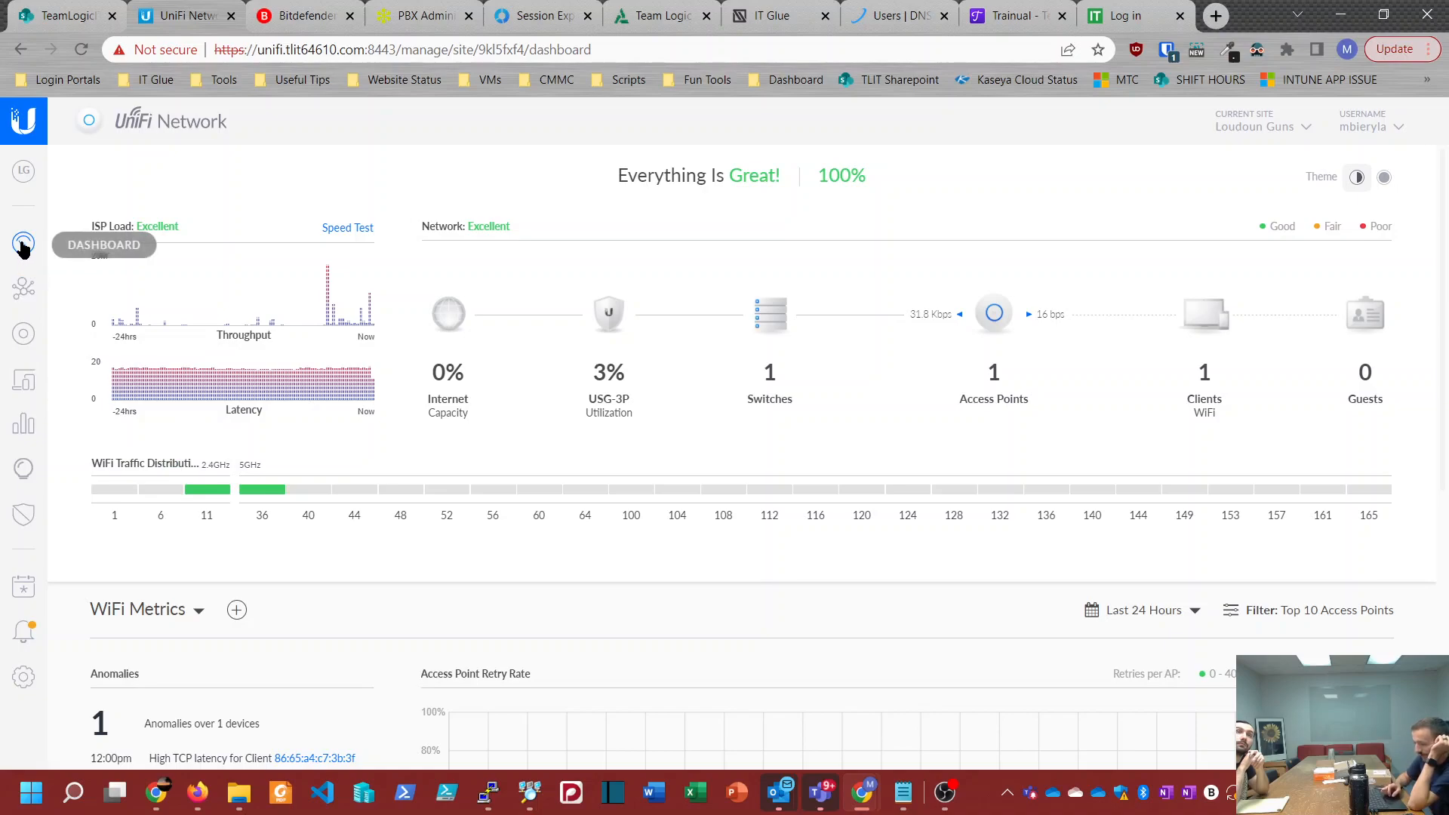
click(27, 290)
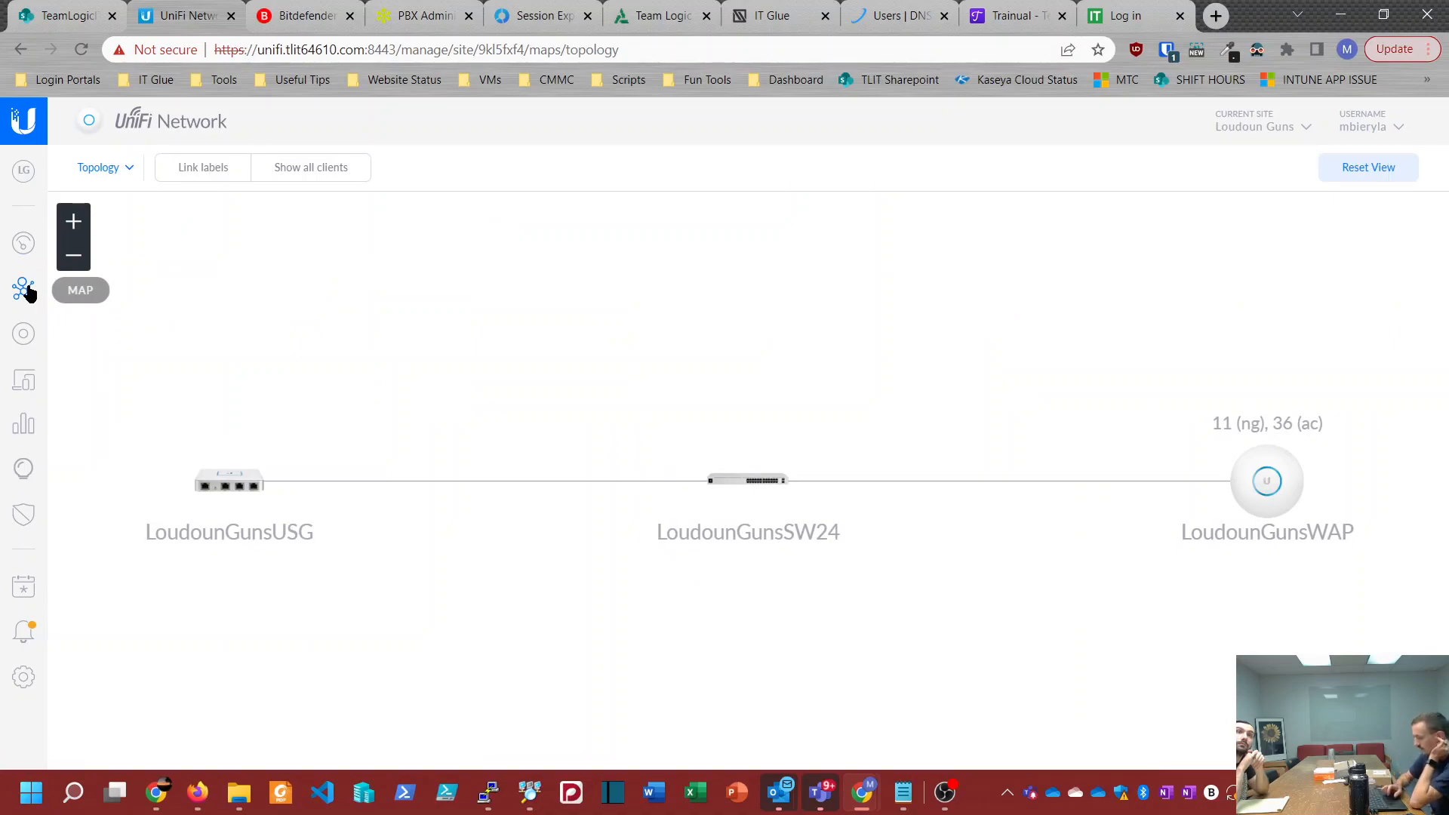
Step: Switch to the Clarke County Ruritan Fairgrounds site and view how its access points are linked in the topology
click(1258, 132)
scroll(1186, 453, down, 3)
scroll(1184, 453, up, 4)
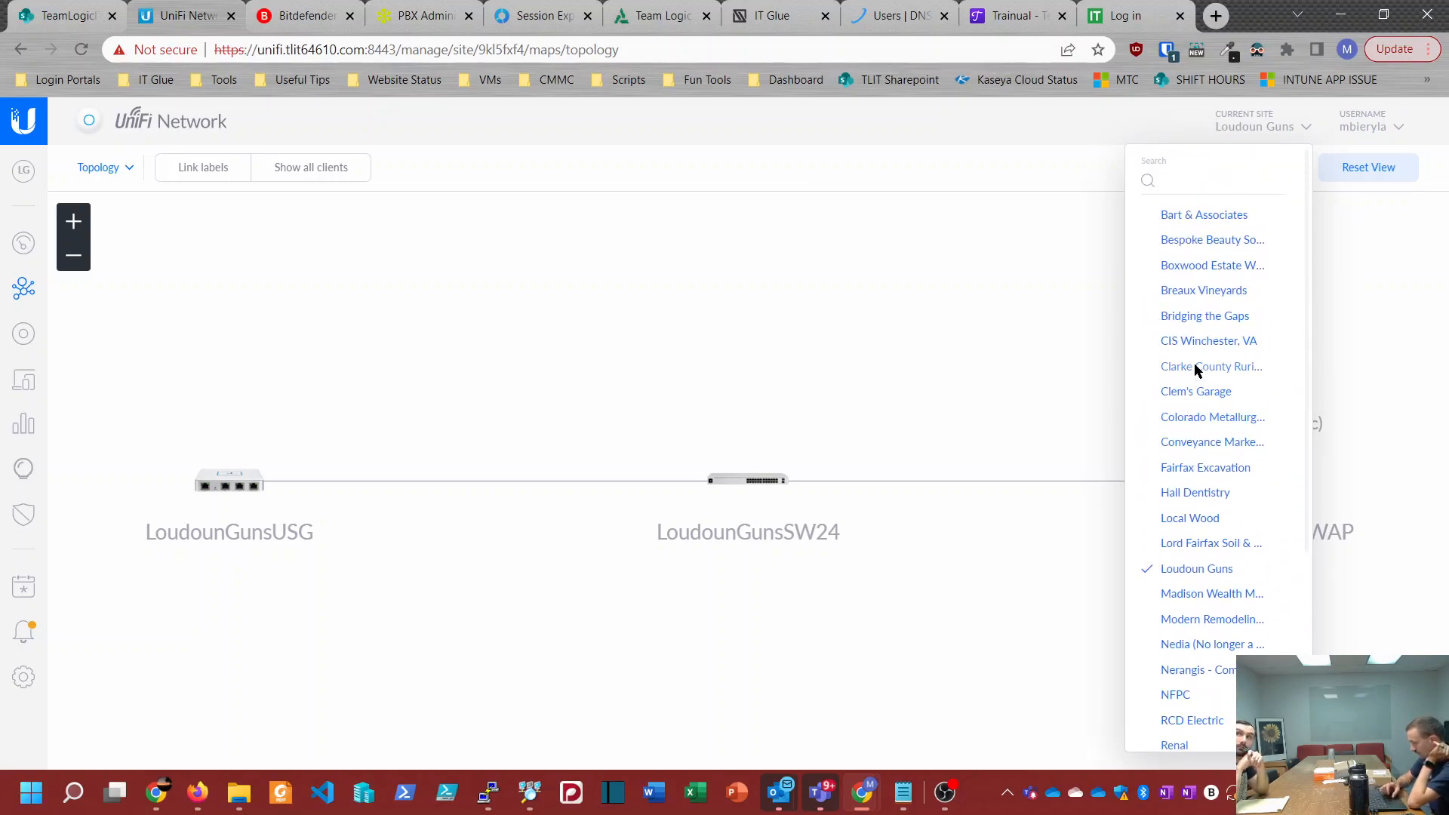
click(1194, 366)
drag(1056, 449, 726, 447)
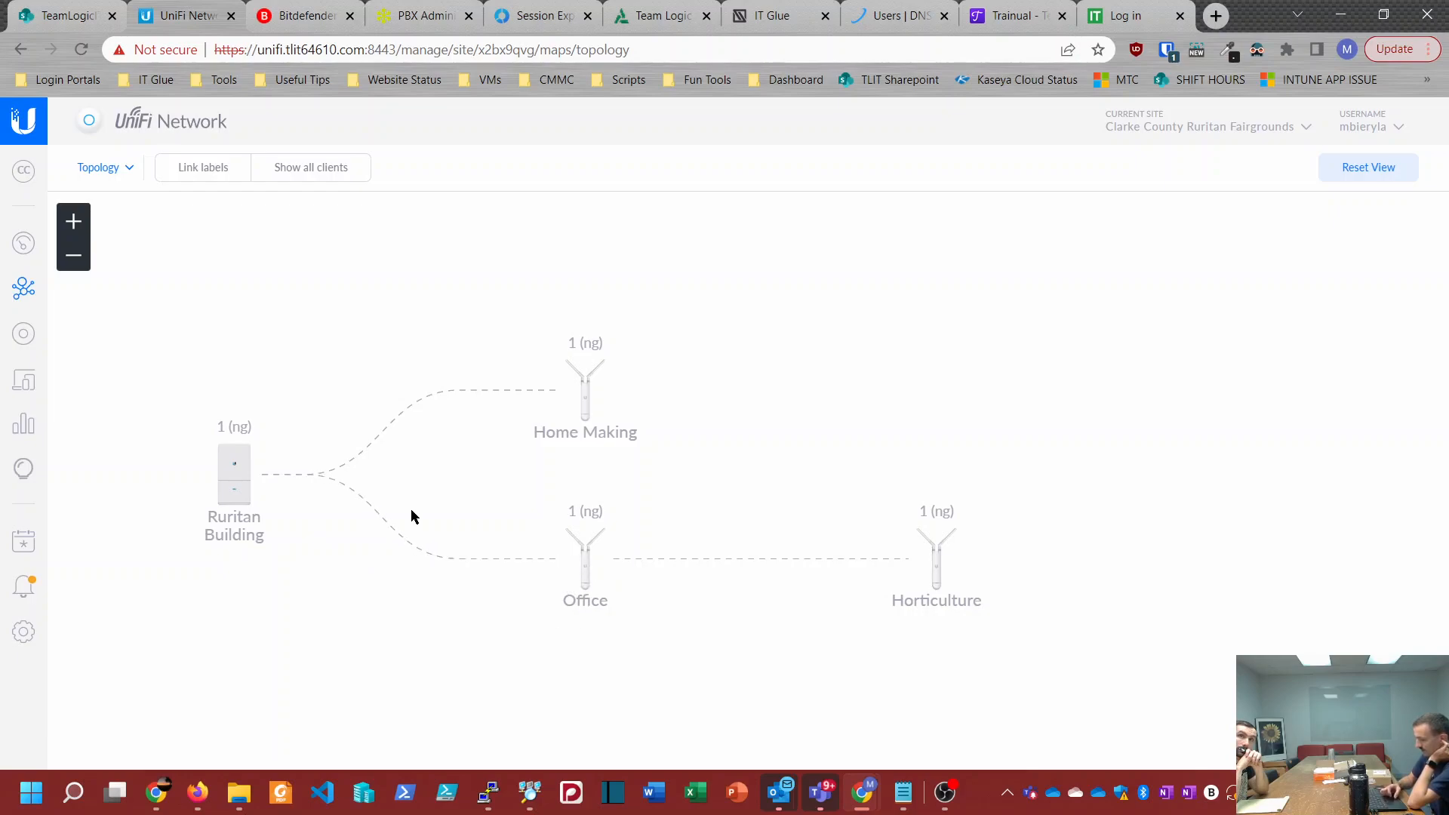
Step: Switch to the YHB site and examine its access points and wireless uplinks in the topology map
click(1166, 124)
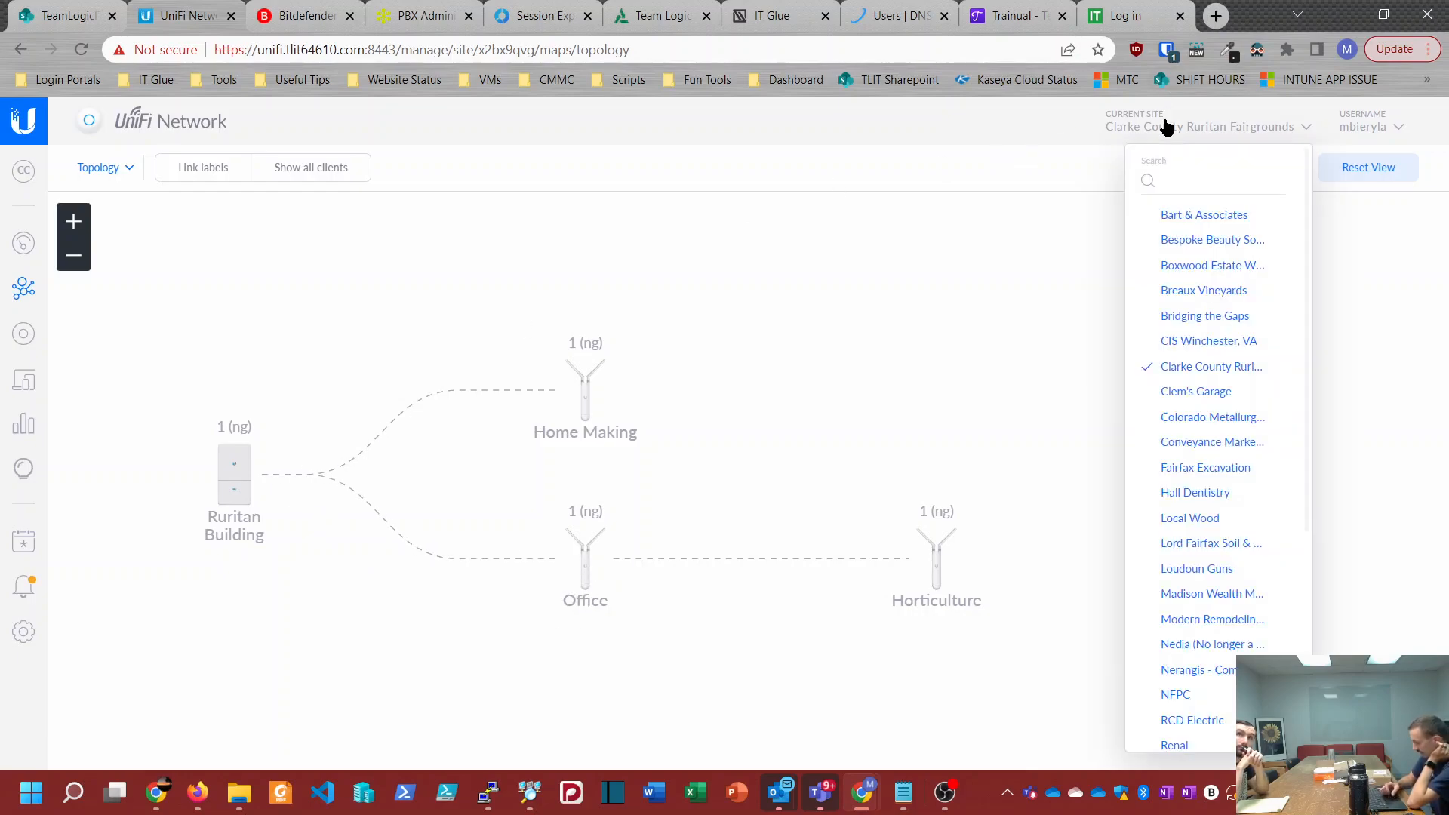
scroll(1186, 386, down, 5)
click(1180, 557)
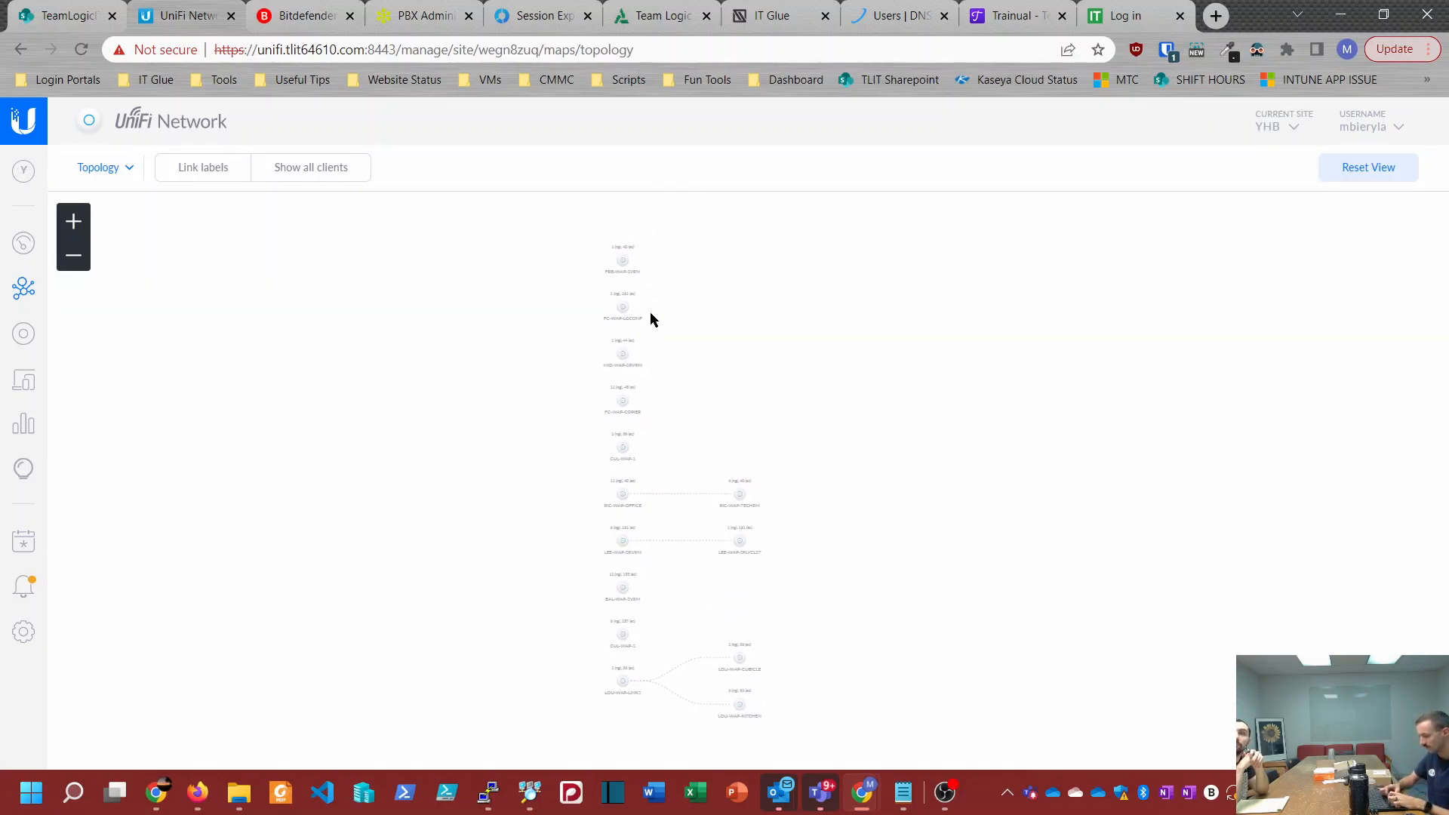
scroll(649, 310, up, 5)
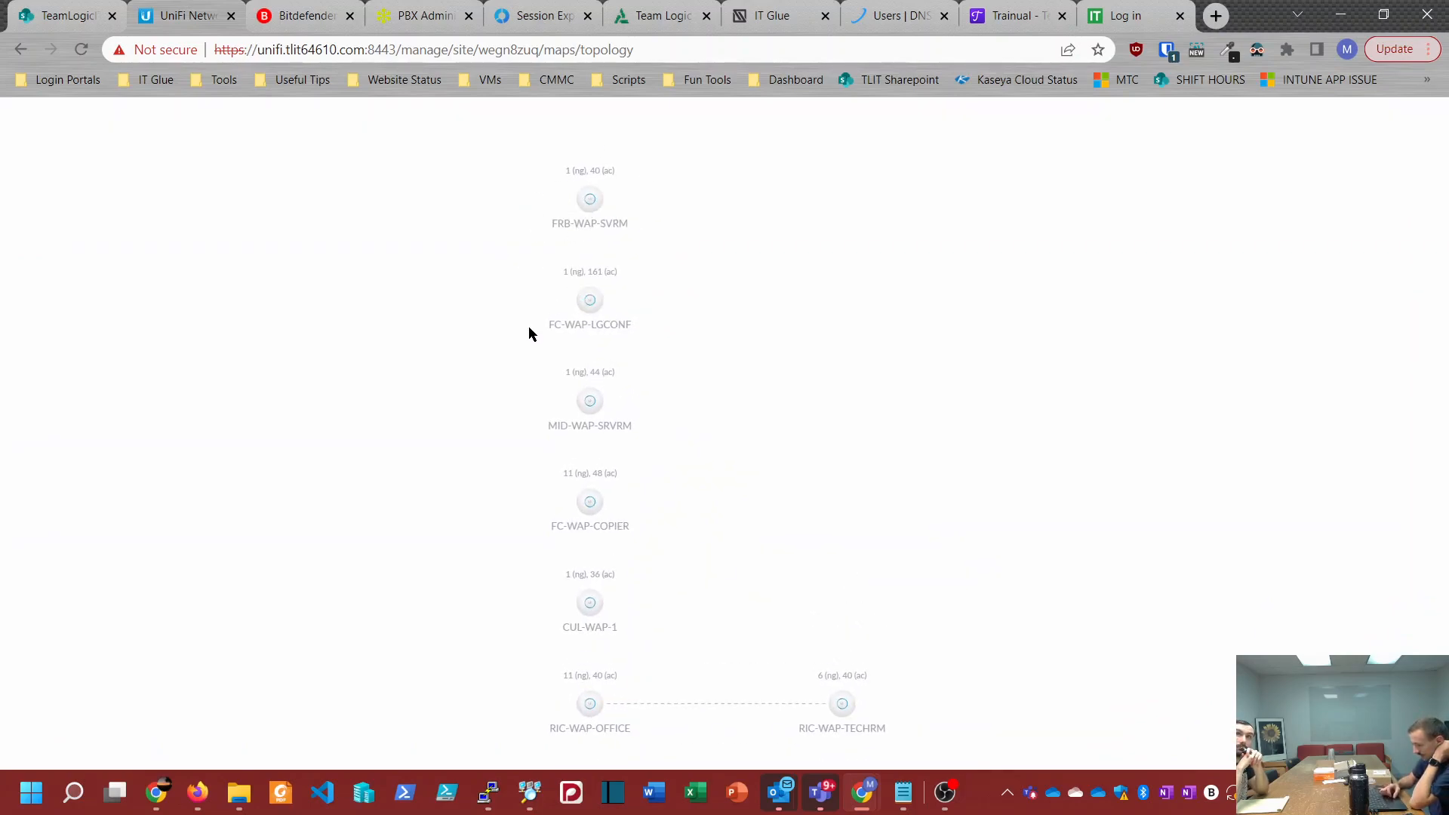
drag(723, 522, 679, 294)
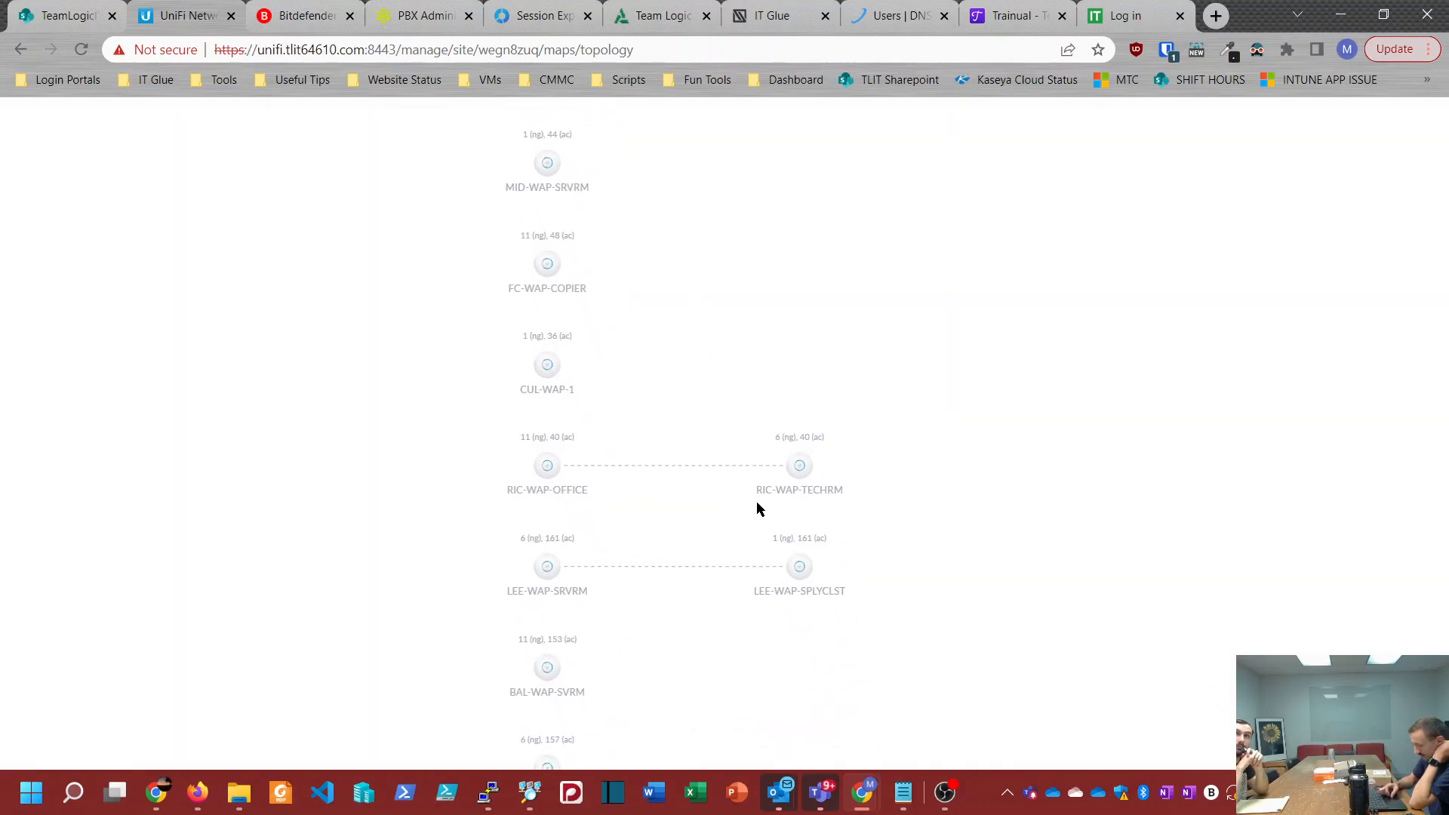
drag(873, 610, 763, 319)
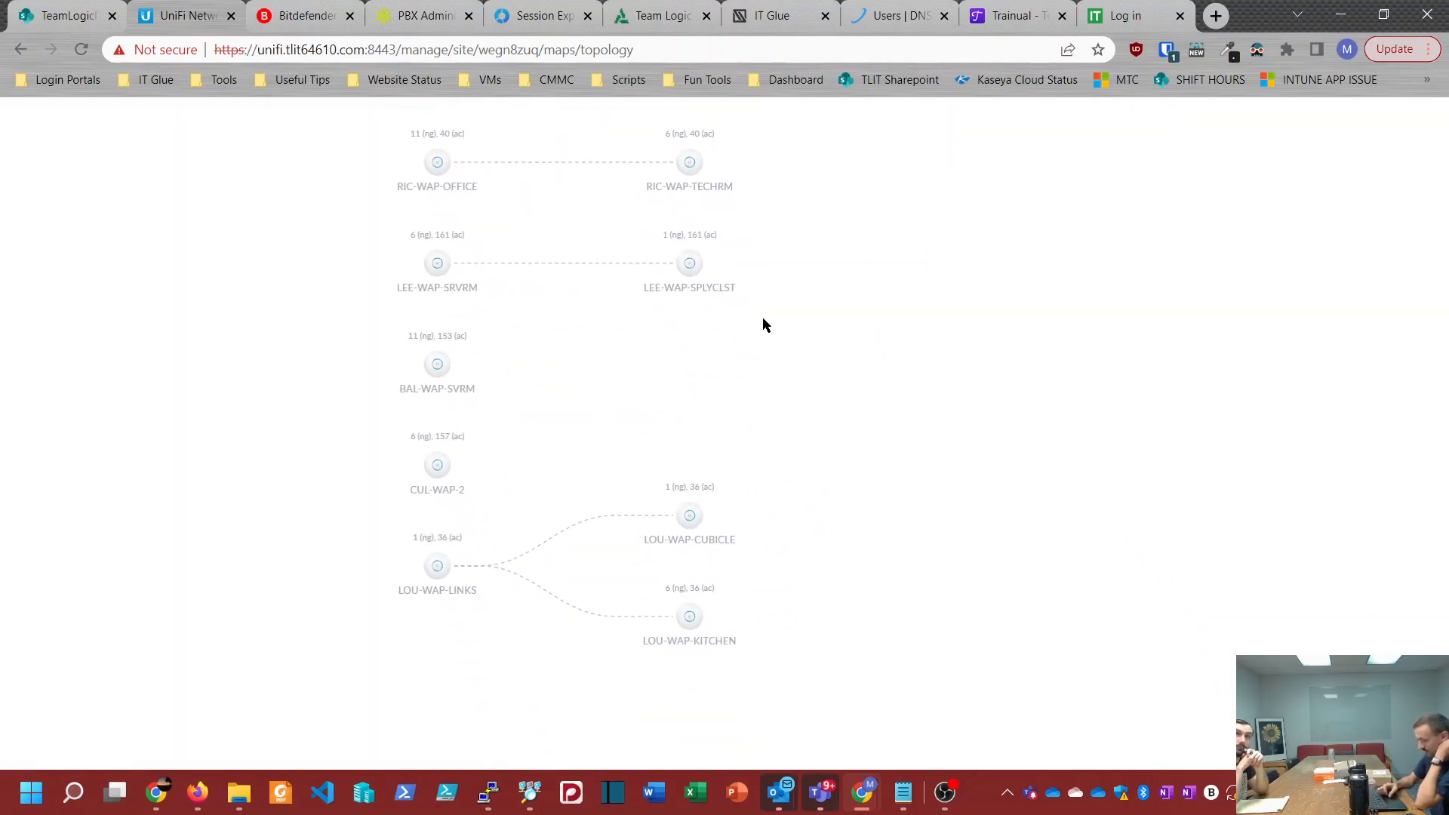
scroll(844, 501, down, 5)
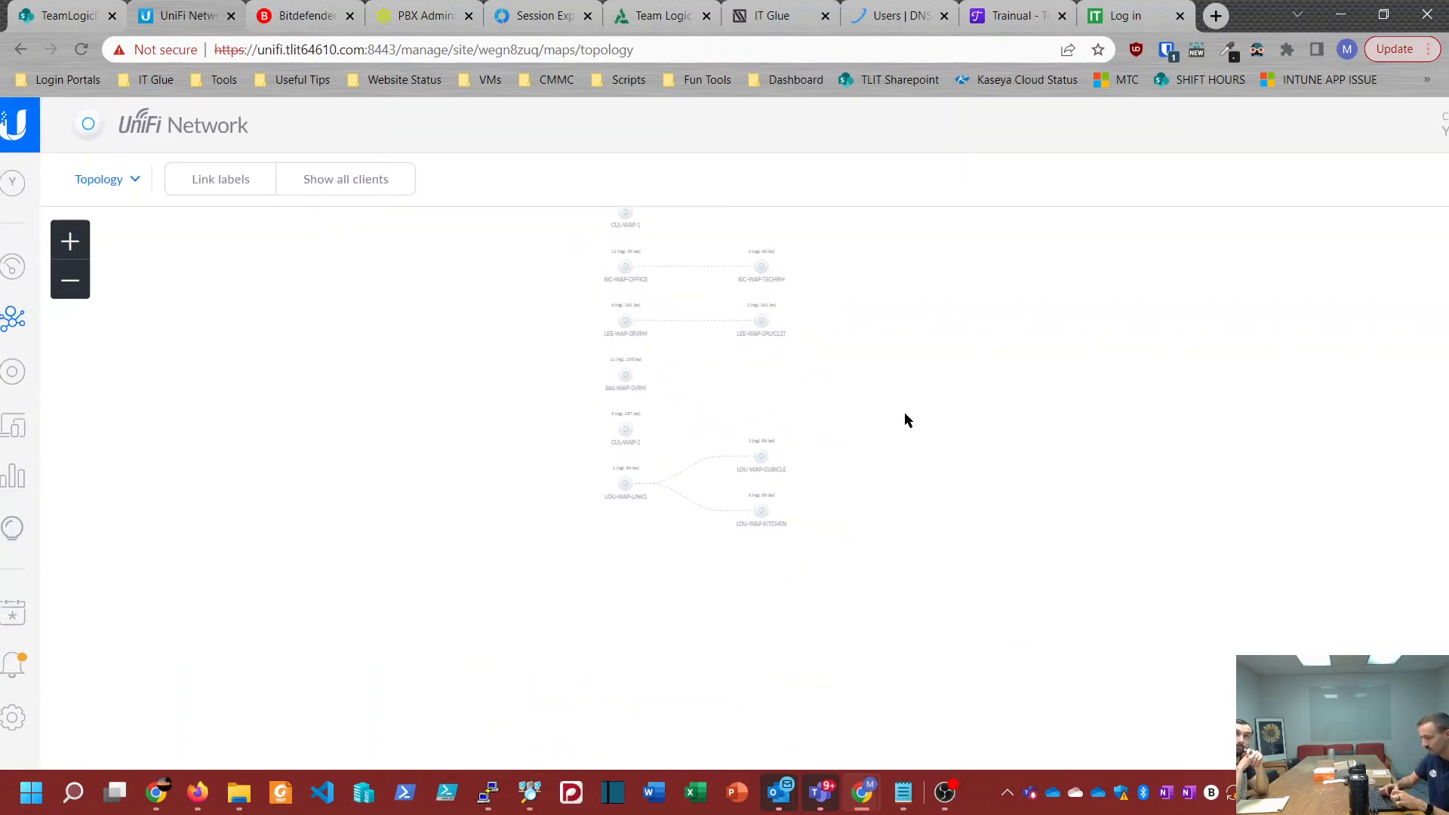
Step: Show all clients in the YHB topology map and examine which access points they connect through
click(343, 190)
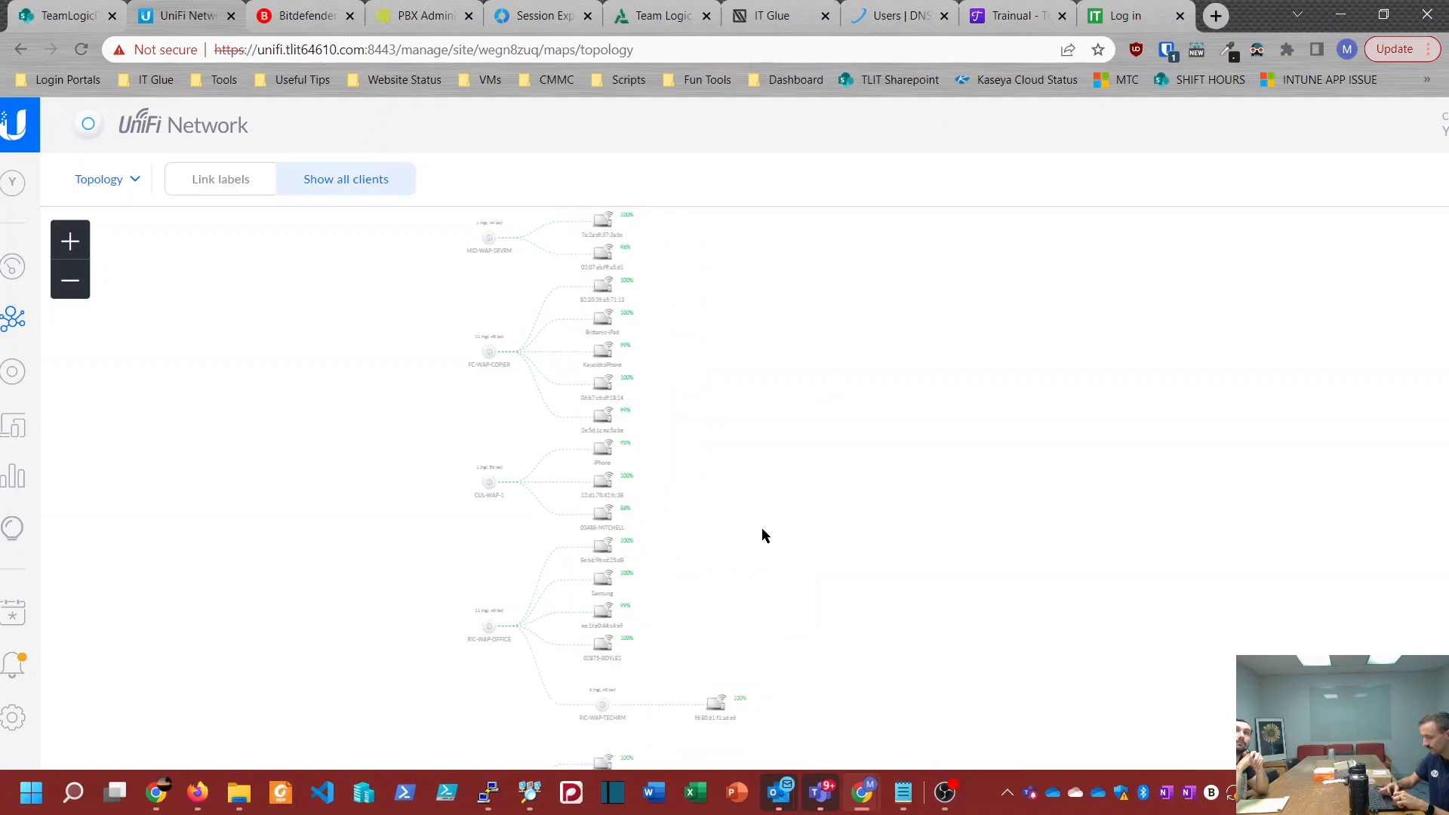
drag(757, 526, 762, 620)
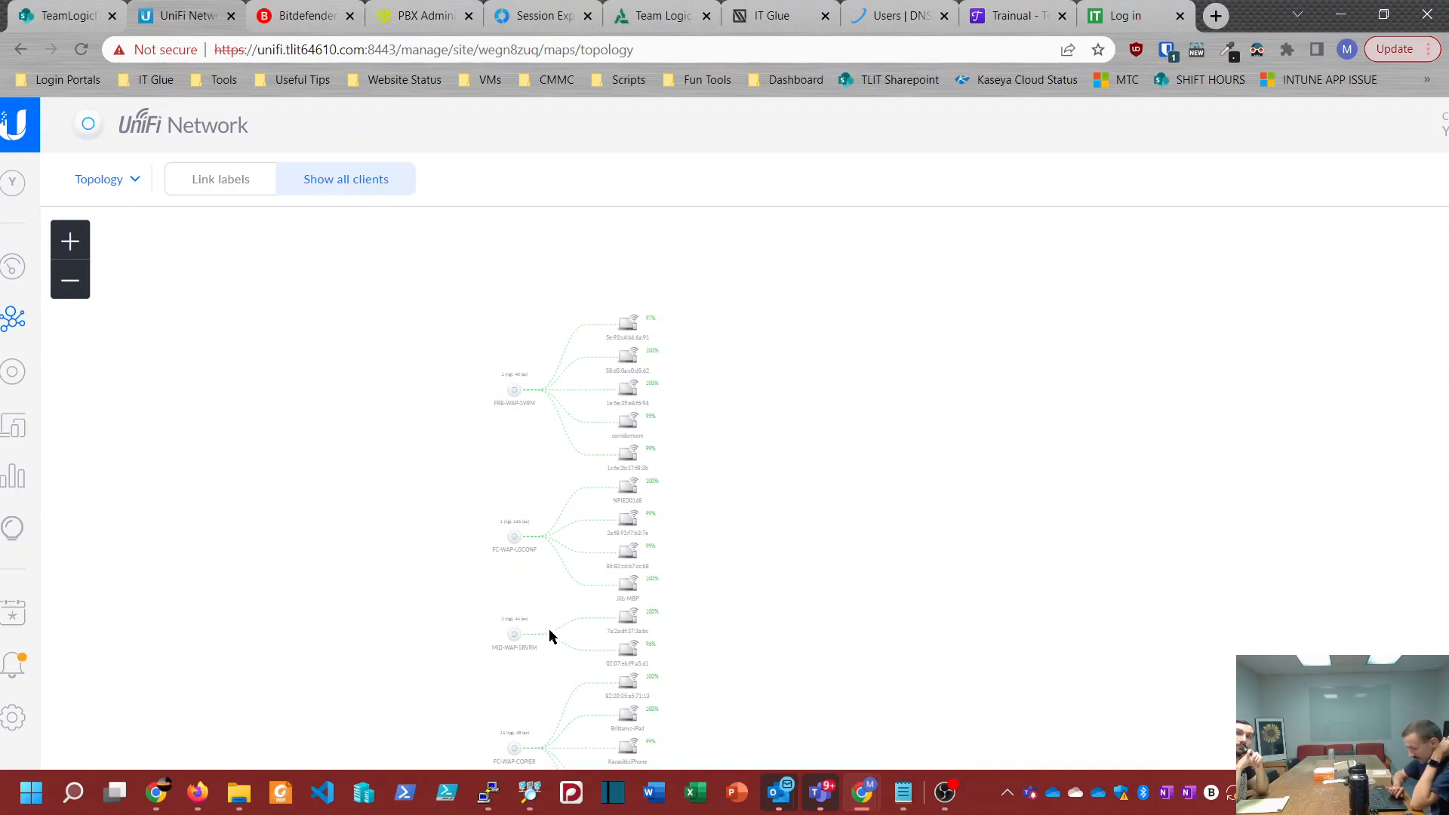
drag(718, 670, 682, 430)
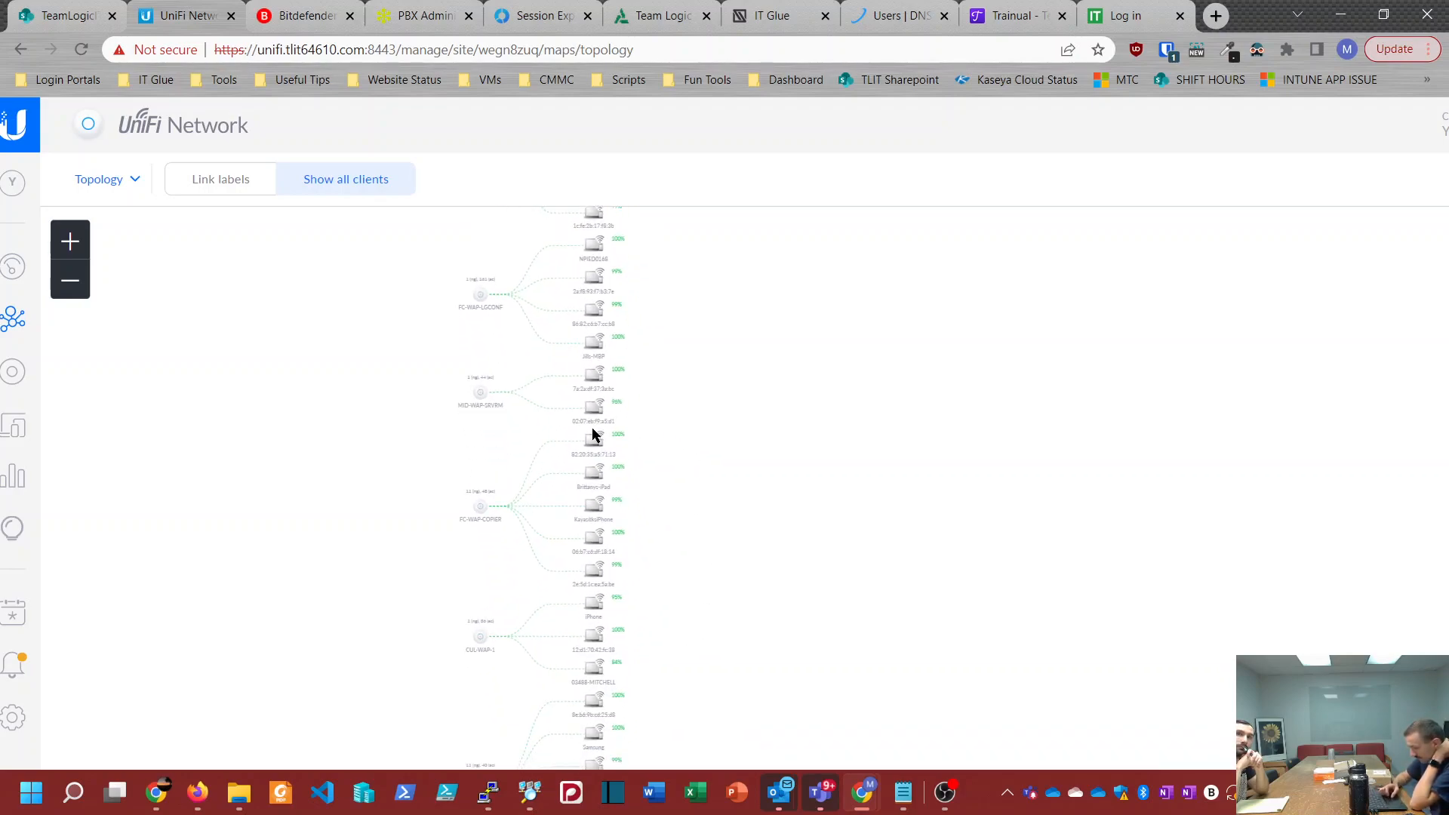
drag(734, 575, 720, 246)
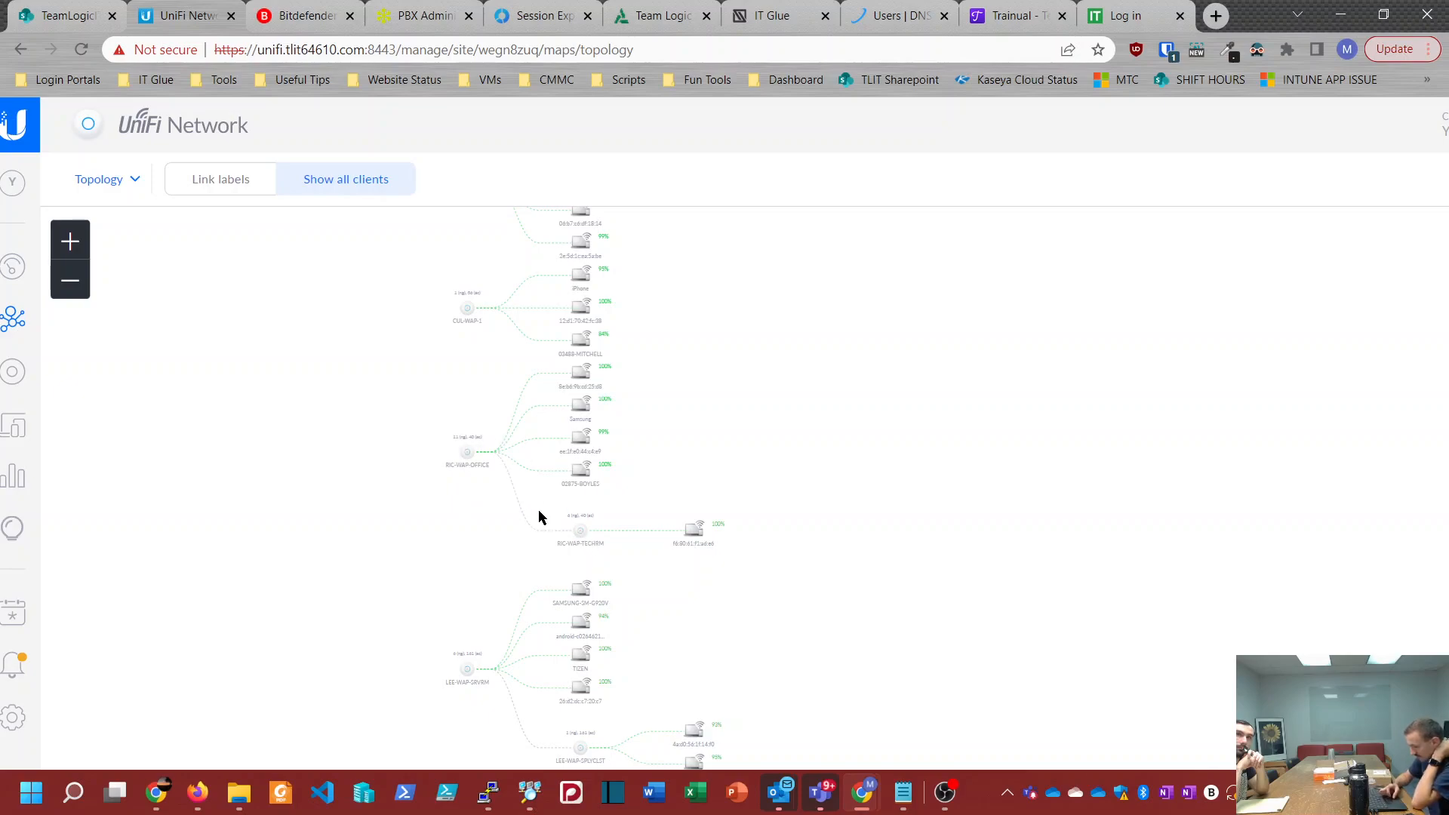
scroll(845, 383, down, 5)
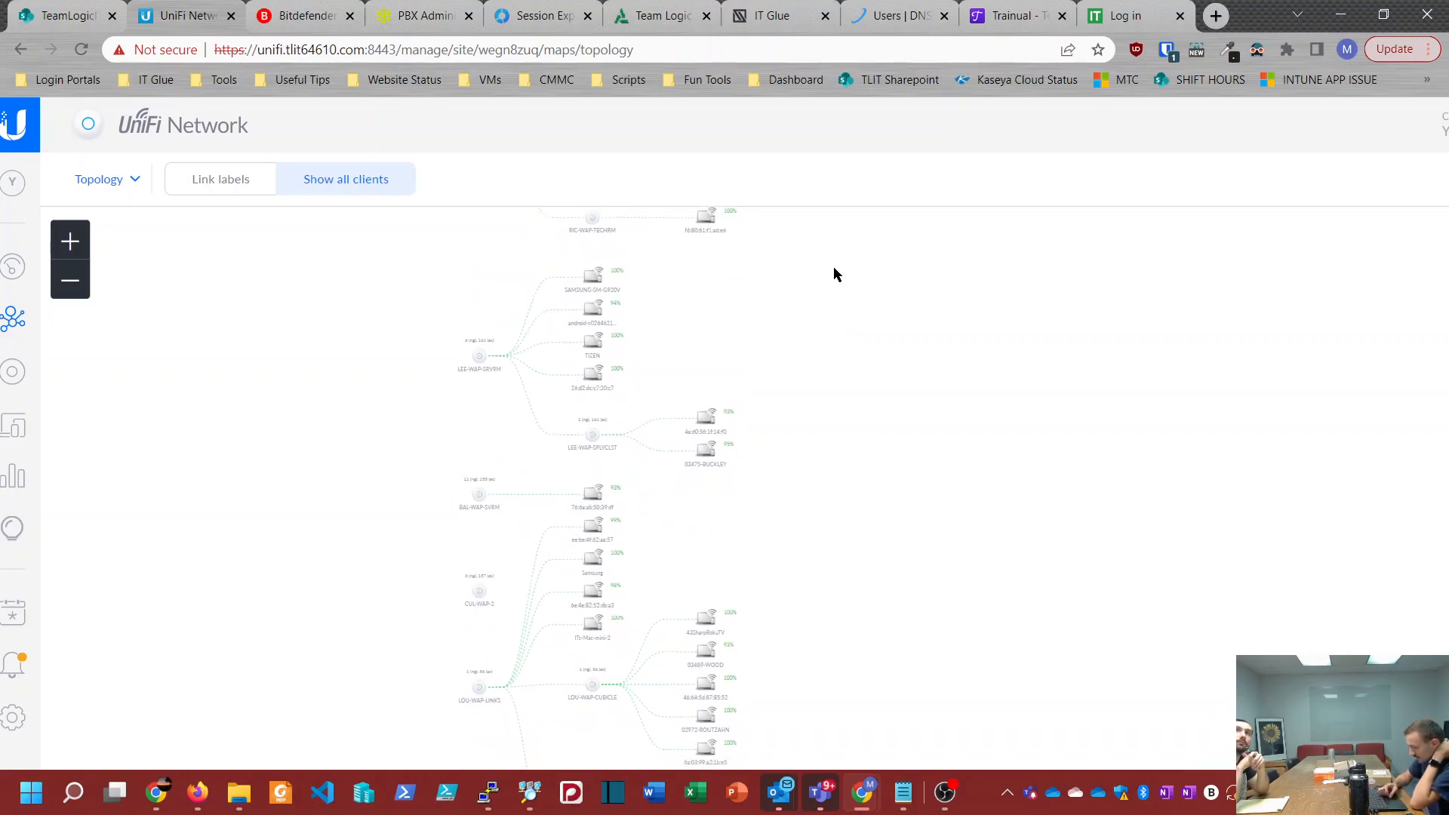
drag(830, 509, 810, 369)
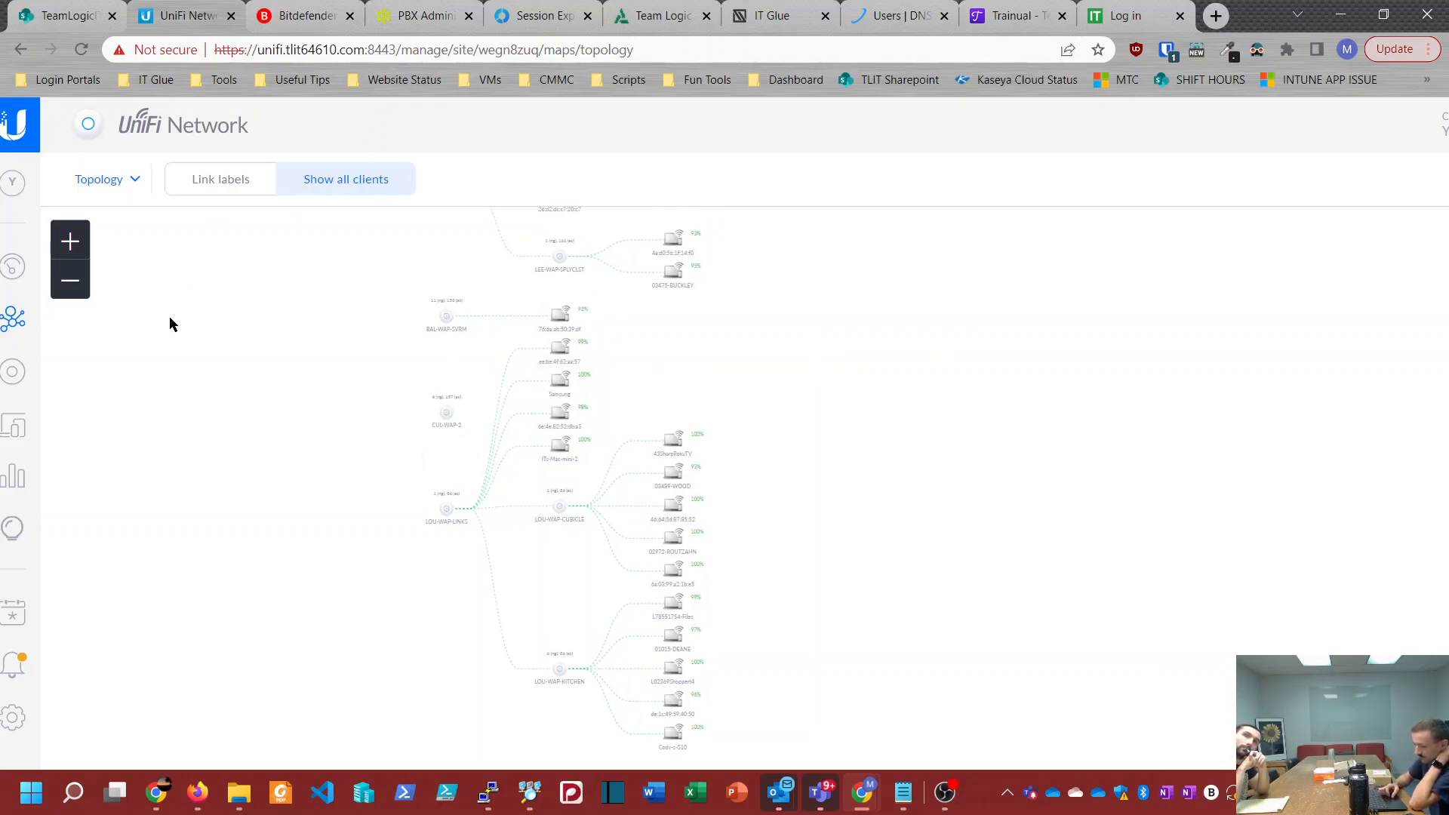
Step: Open the YHB site's device list and look over its access points
click(11, 372)
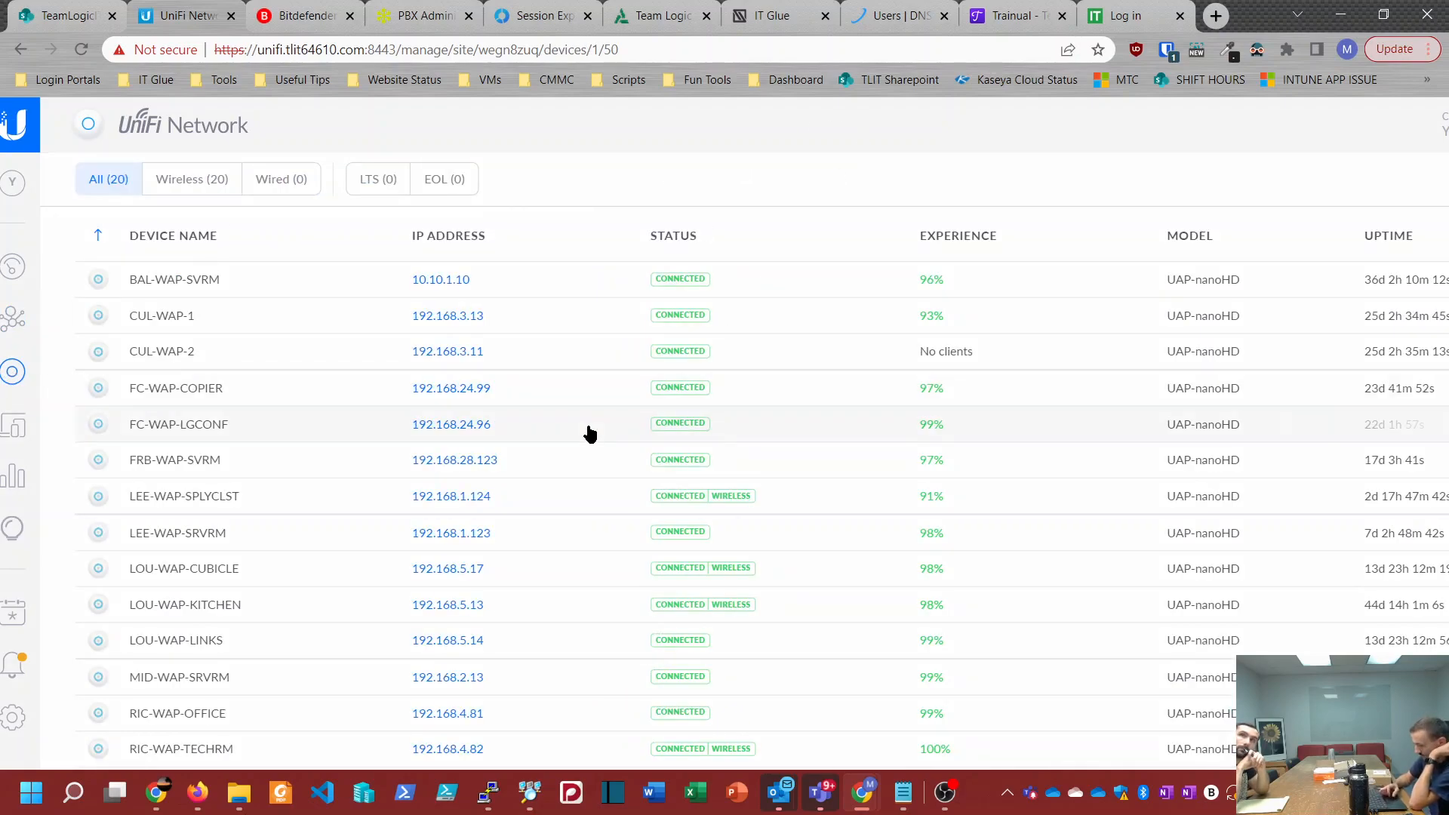
scroll(391, 481, down, 3)
scroll(391, 481, up, 3)
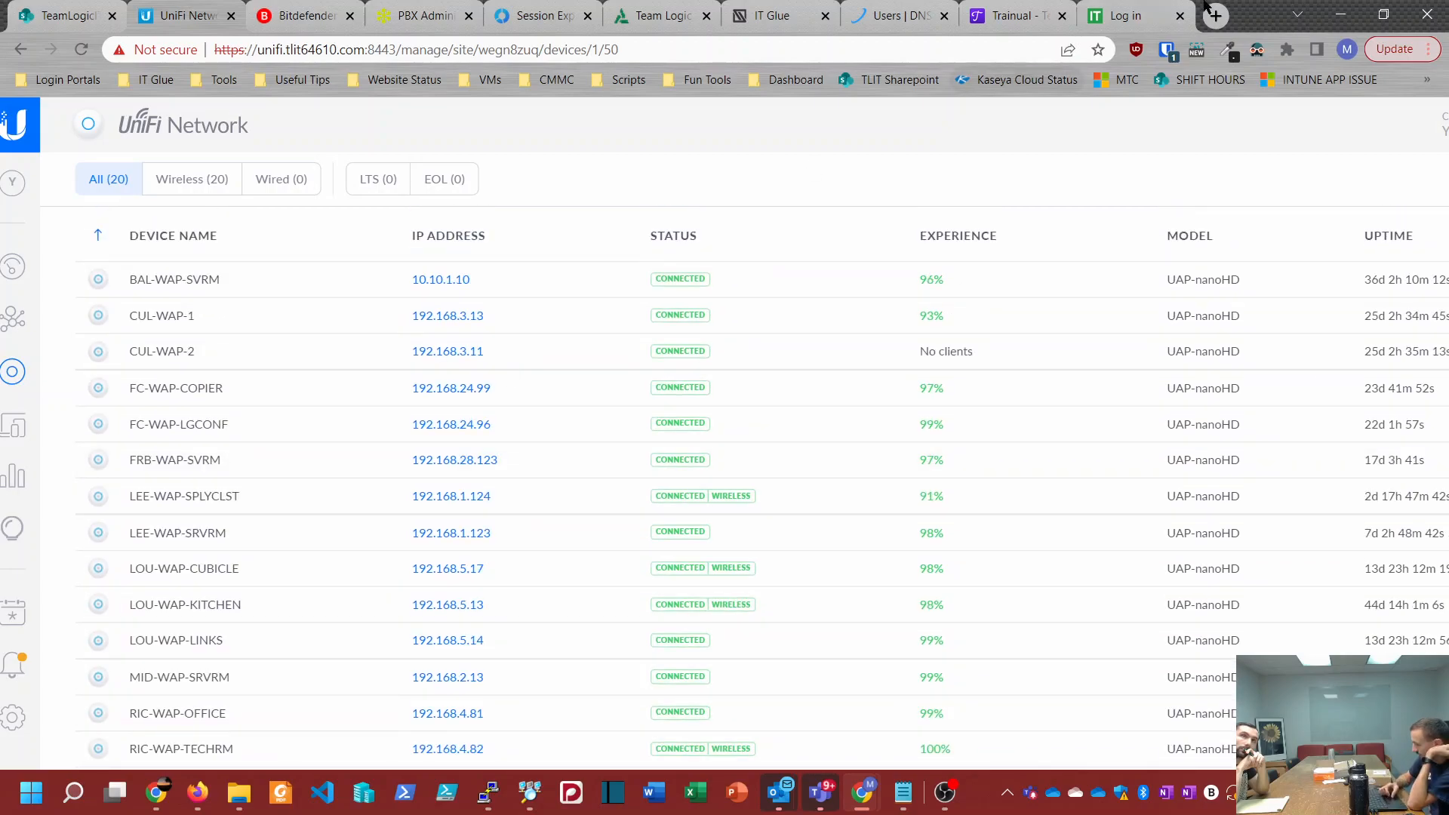
Step: Look through the connected and disconnected access points in the YHB device list and zoom the page out so more columns fit
double_click(1243, 20)
click(1129, 20)
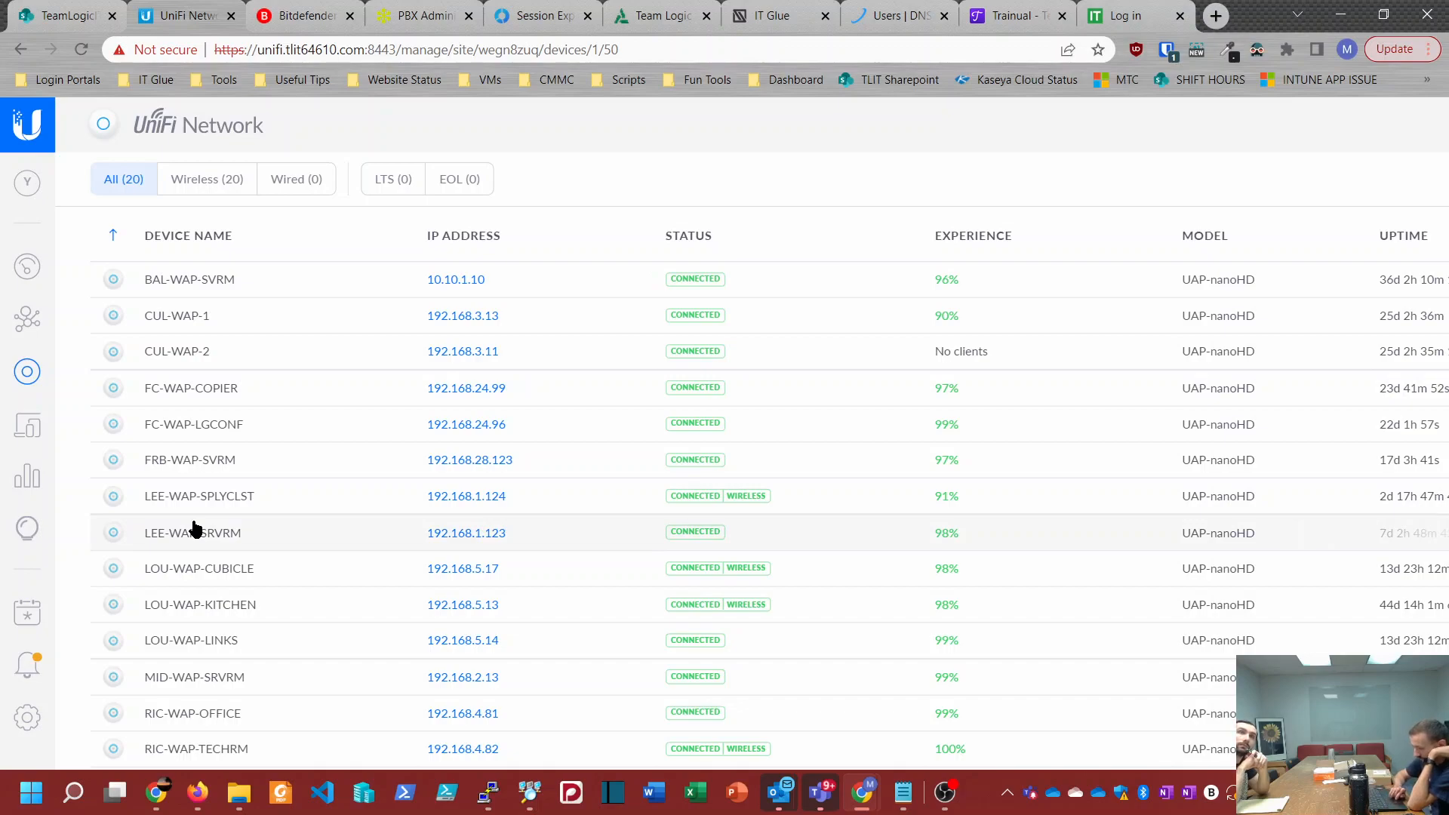
scroll(194, 529, down, 3)
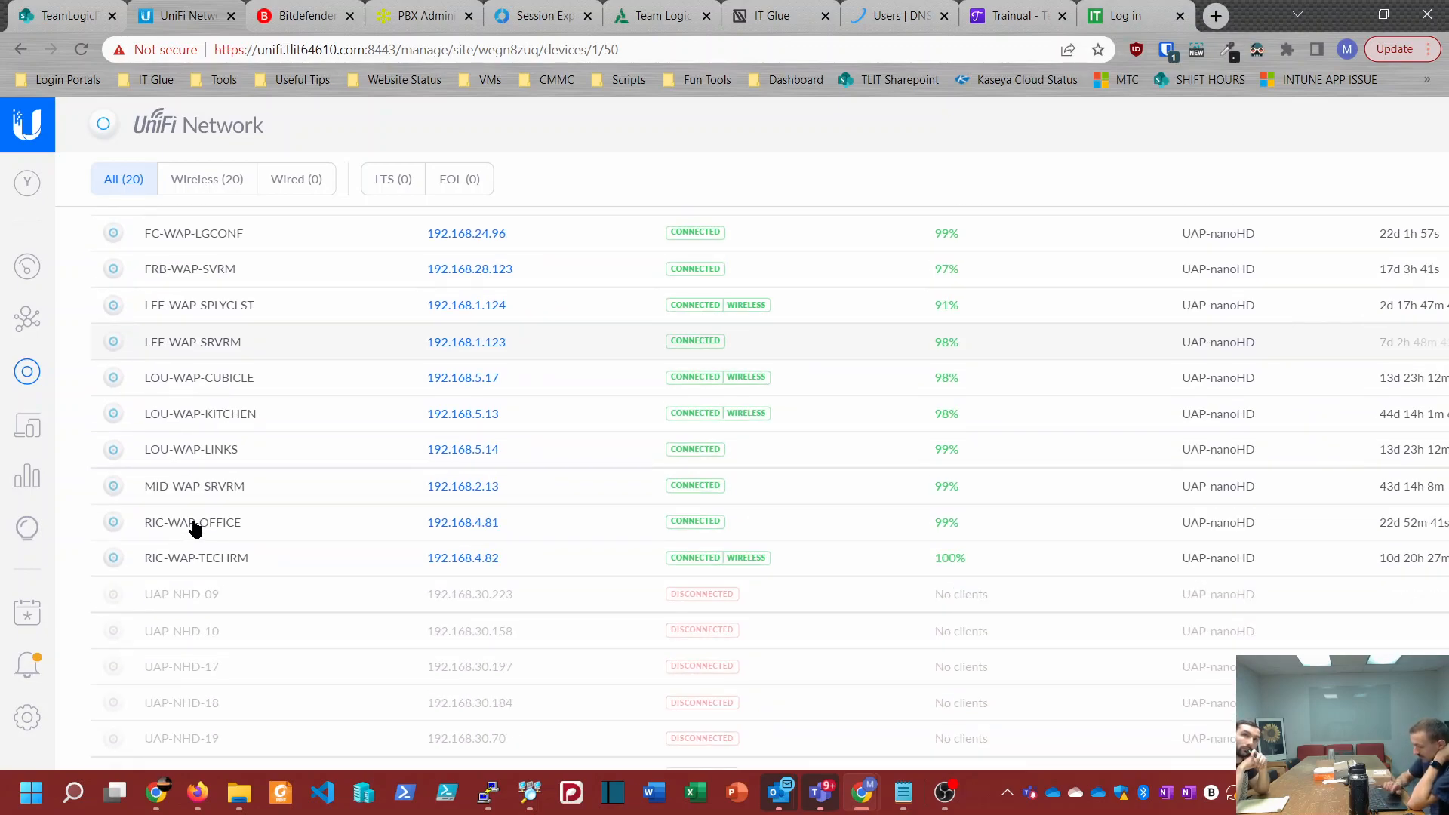
scroll(194, 529, up, 3)
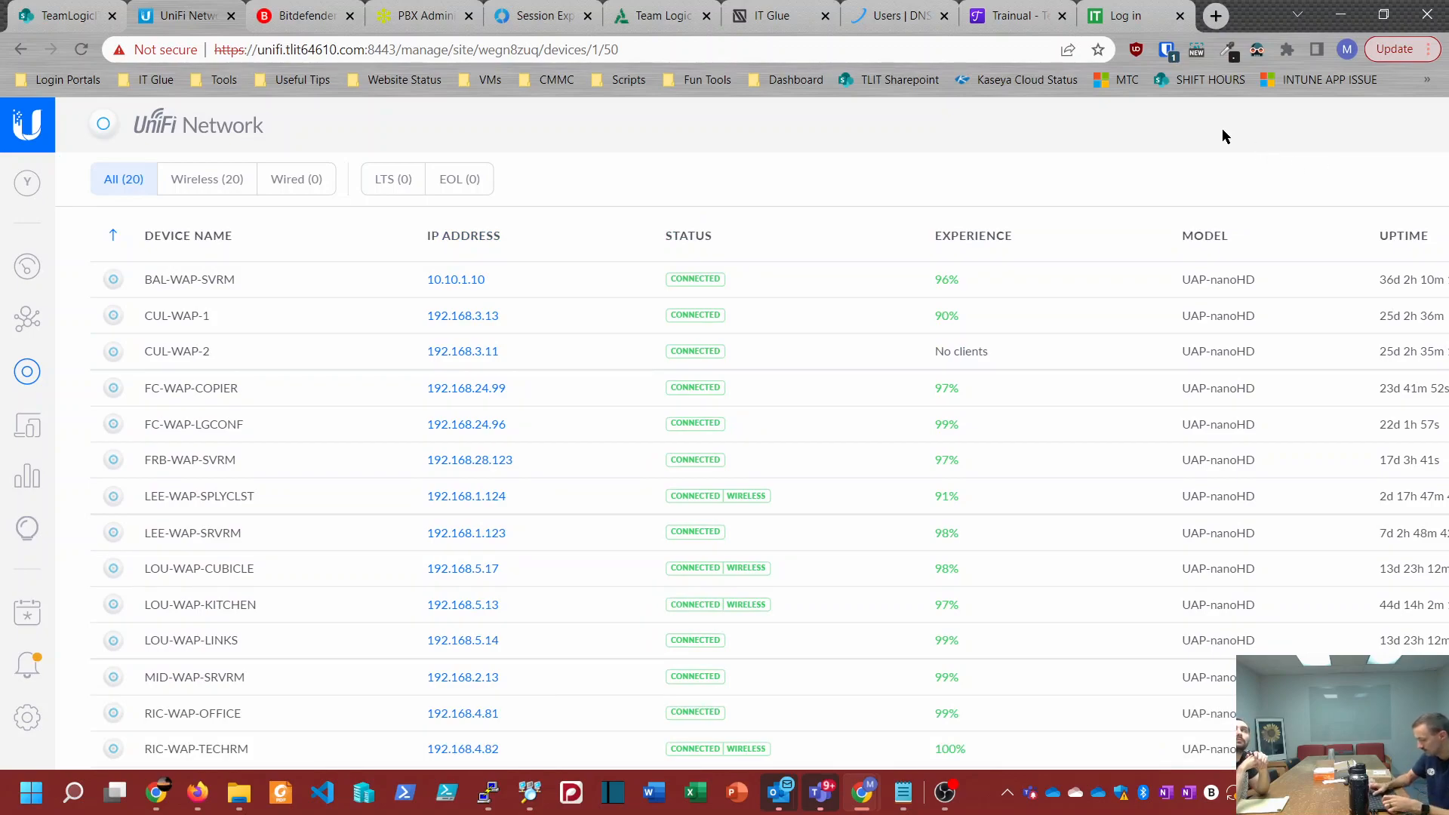
key(ctrl+minus)
key(ctrl+minus)
key(ctrl+plus)
key(ctrl+plus)
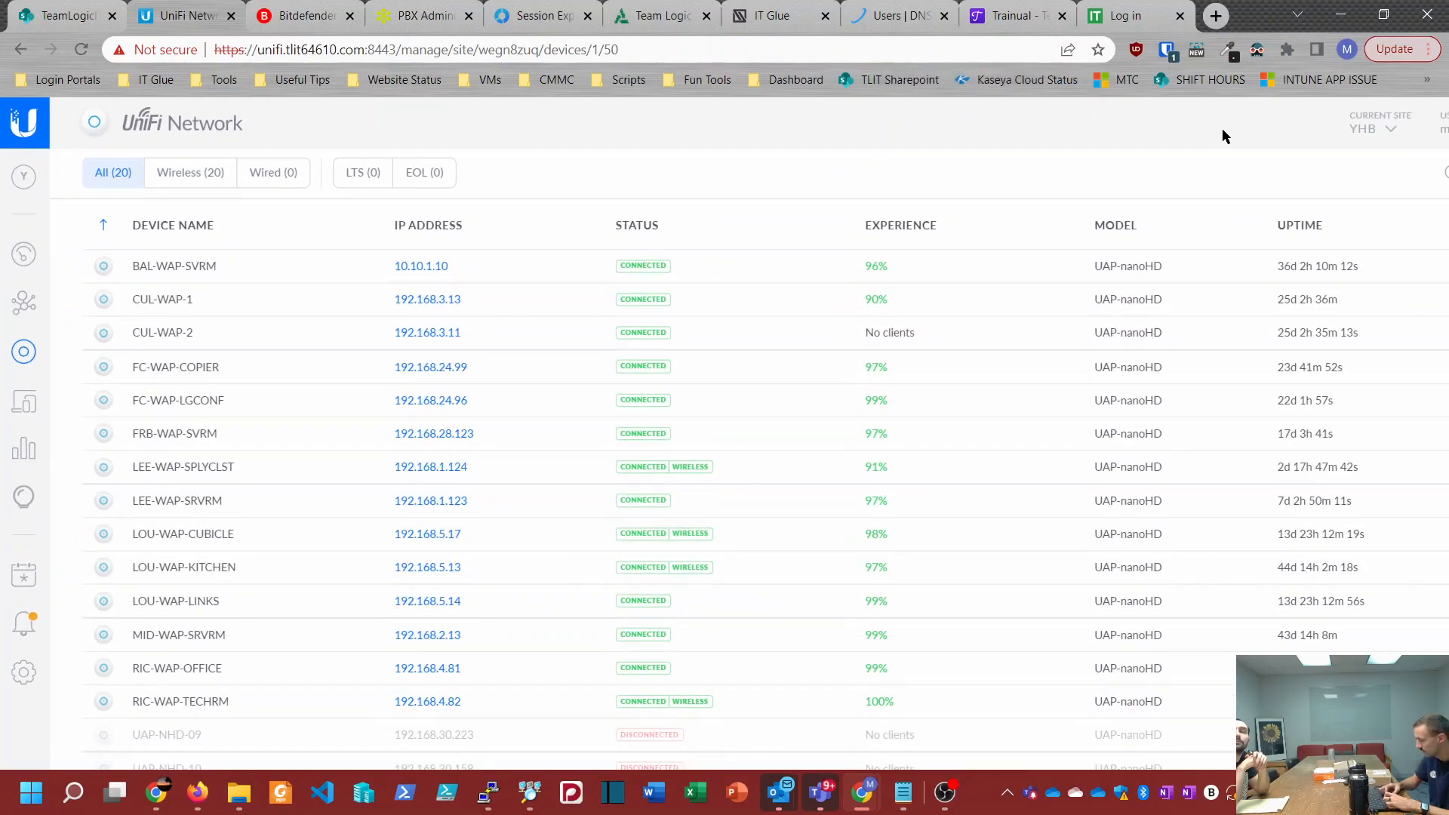
Step: Browse the list of available sites, staying on YHB, and review the disconnected access points at the end of its device list
click(1290, 133)
scroll(1251, 339, down, 3)
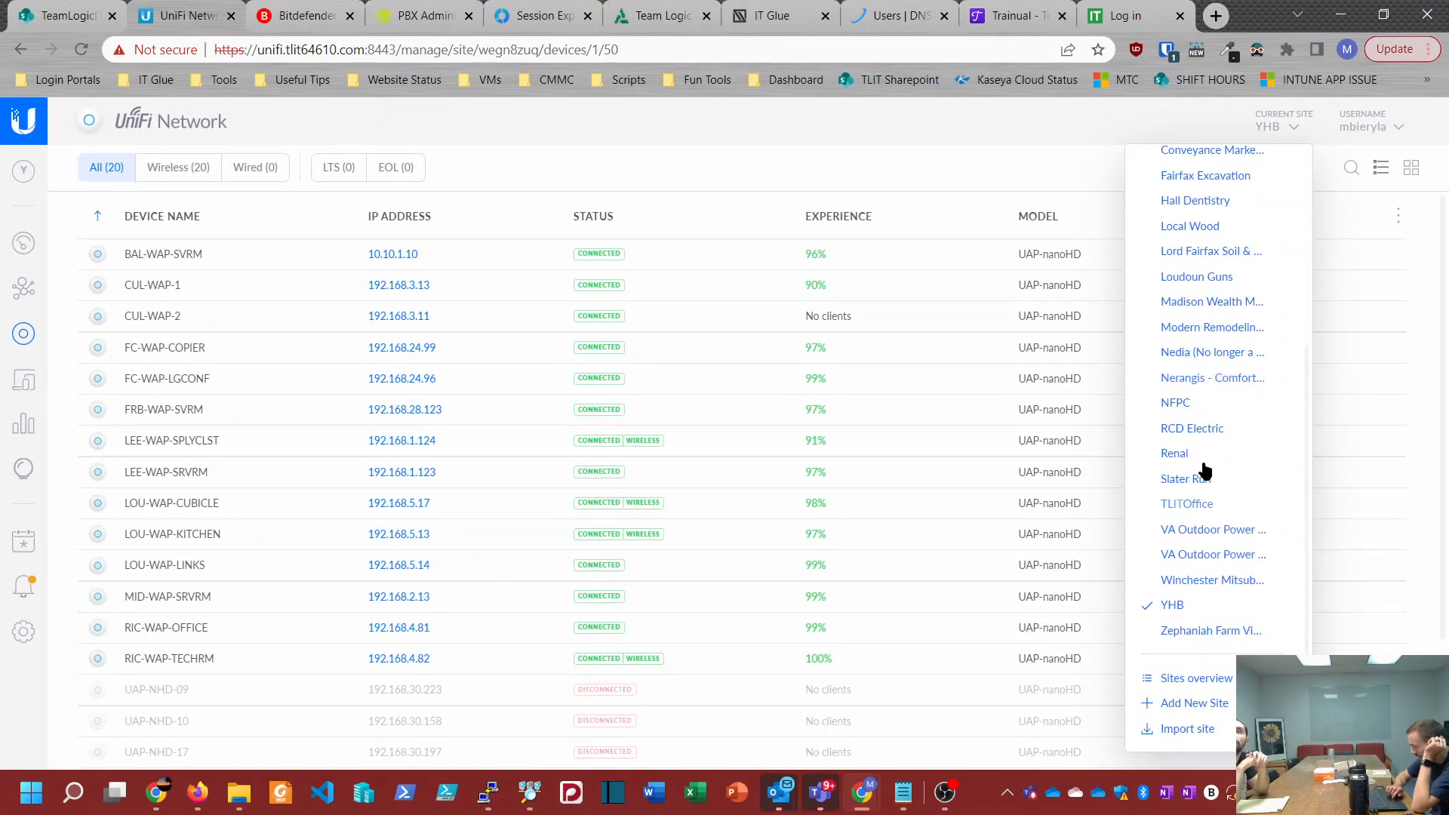
click(664, 138)
scroll(352, 432, down, 3)
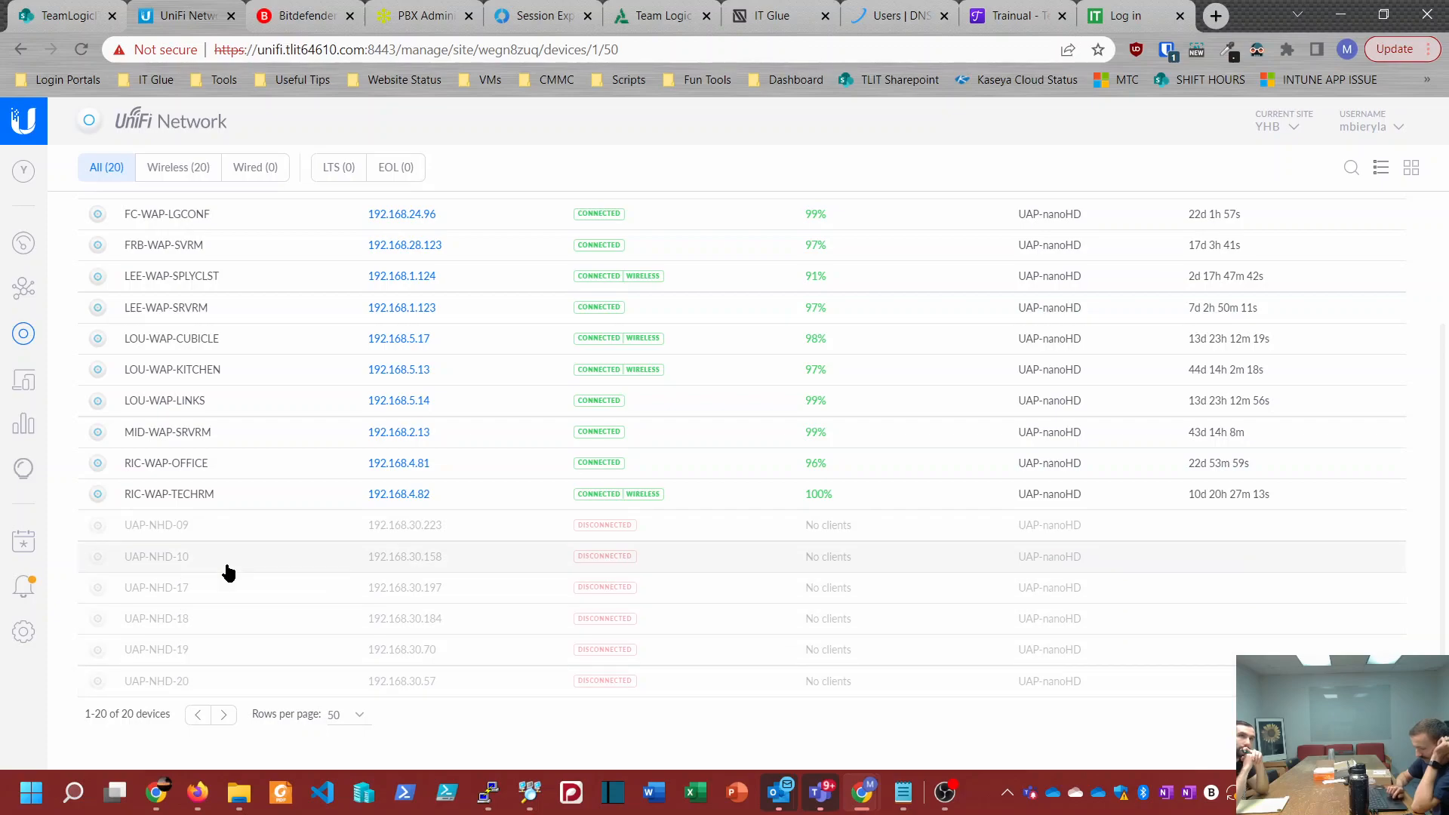
scroll(229, 574, up, 3)
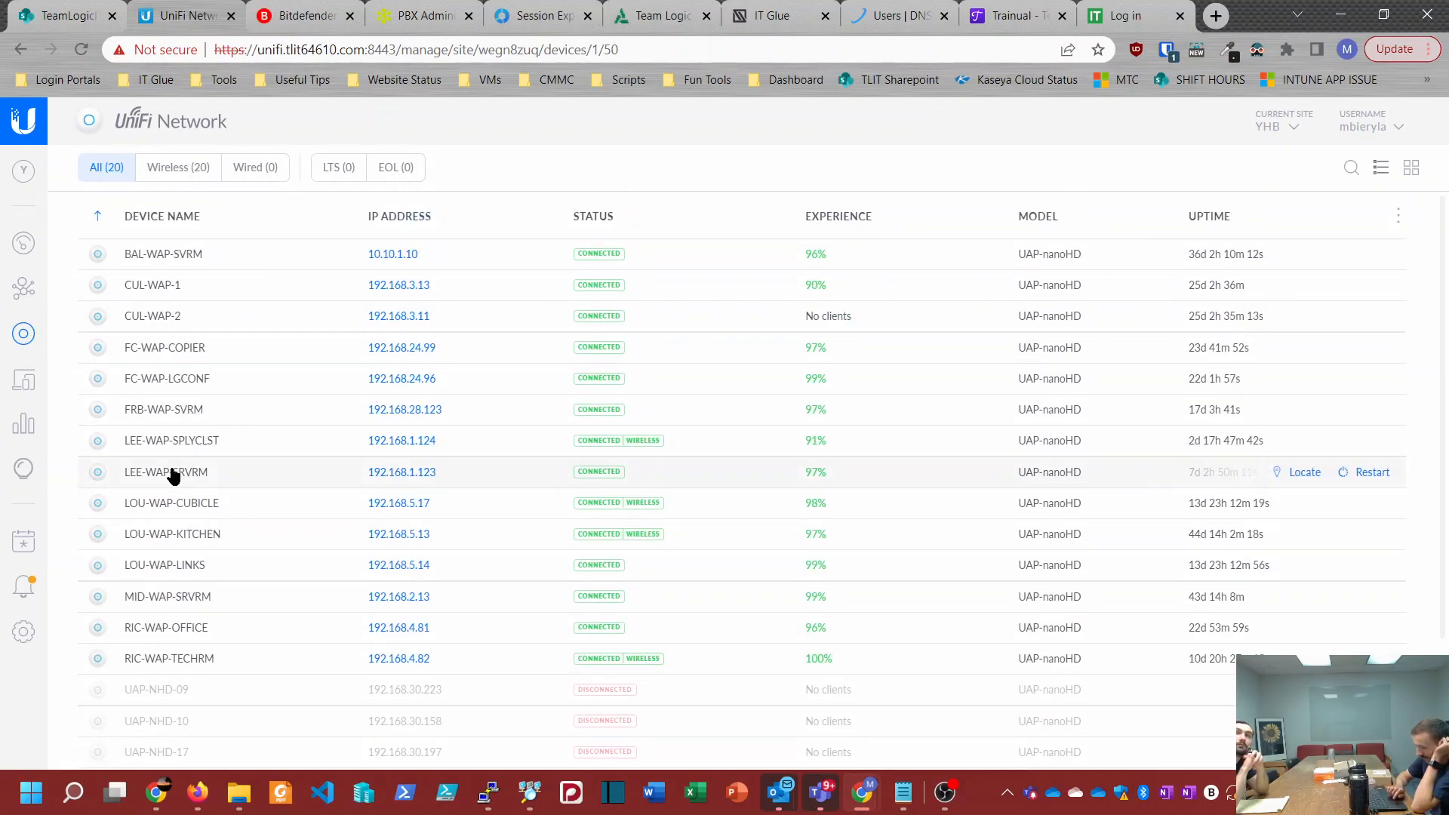
Step: Open the YHB site's client list and look over the connected clients, their networks and access points
click(24, 383)
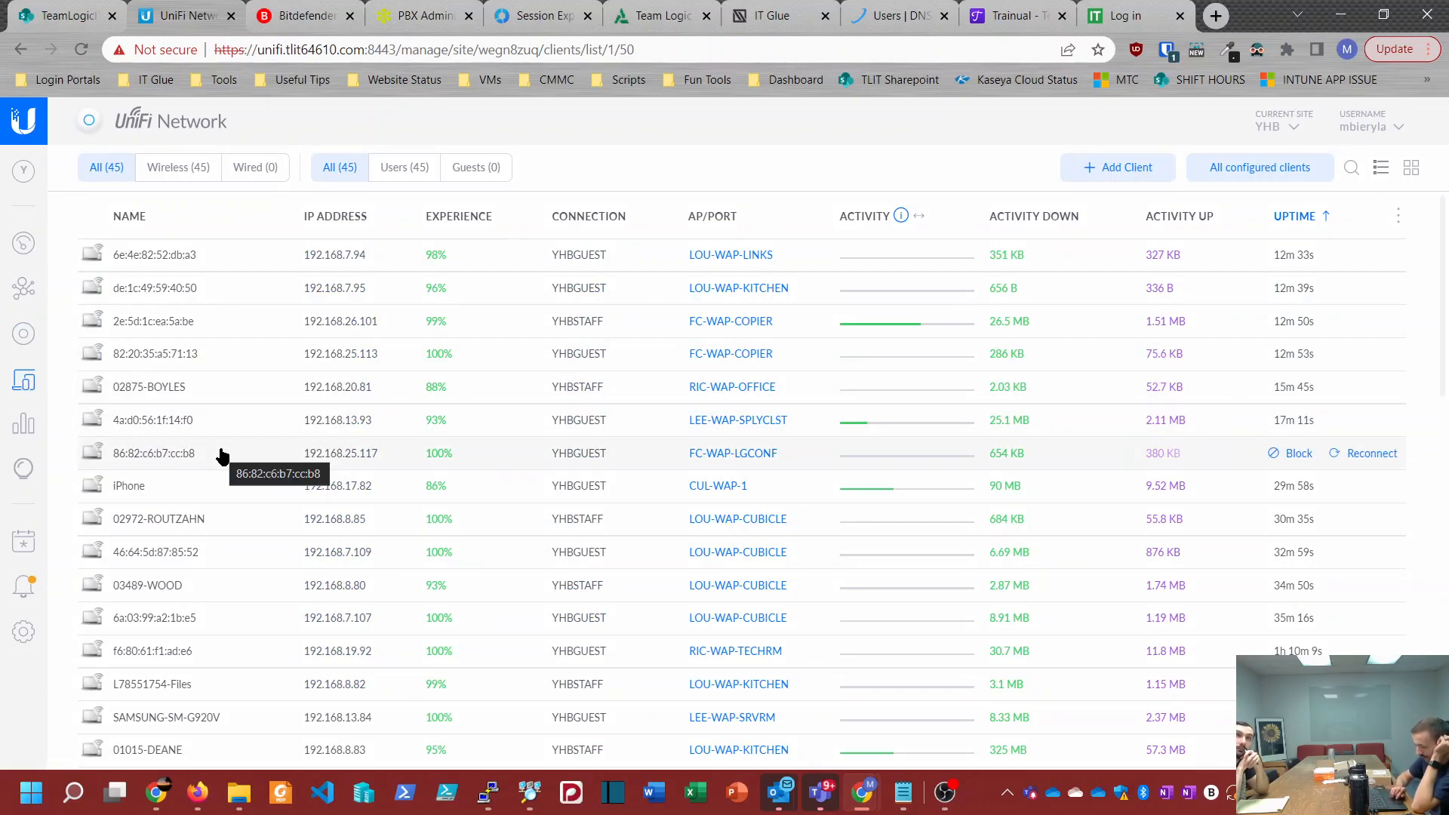
scroll(219, 452, down, 10)
scroll(221, 456, down, 2)
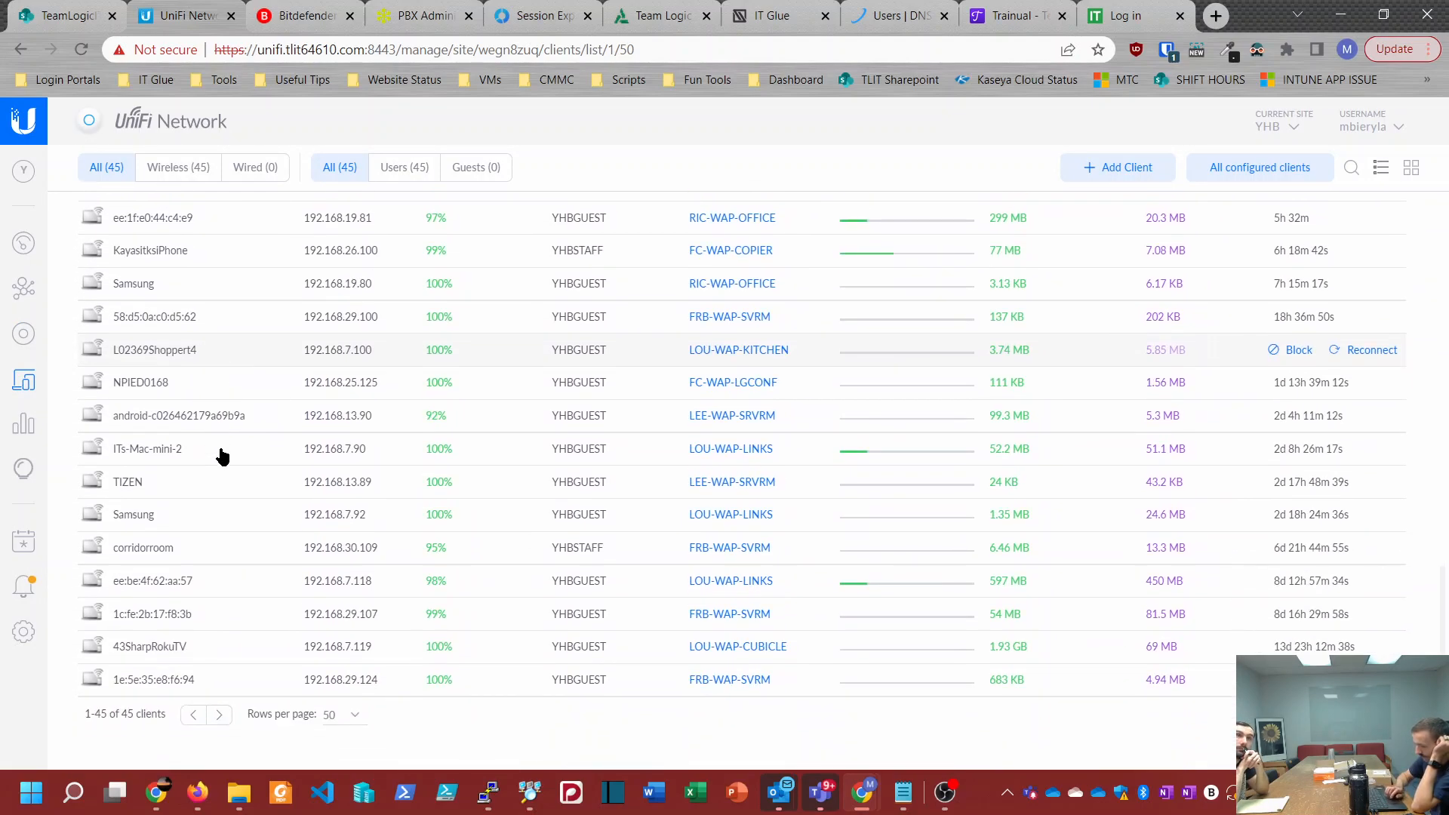
scroll(221, 456, up, 12)
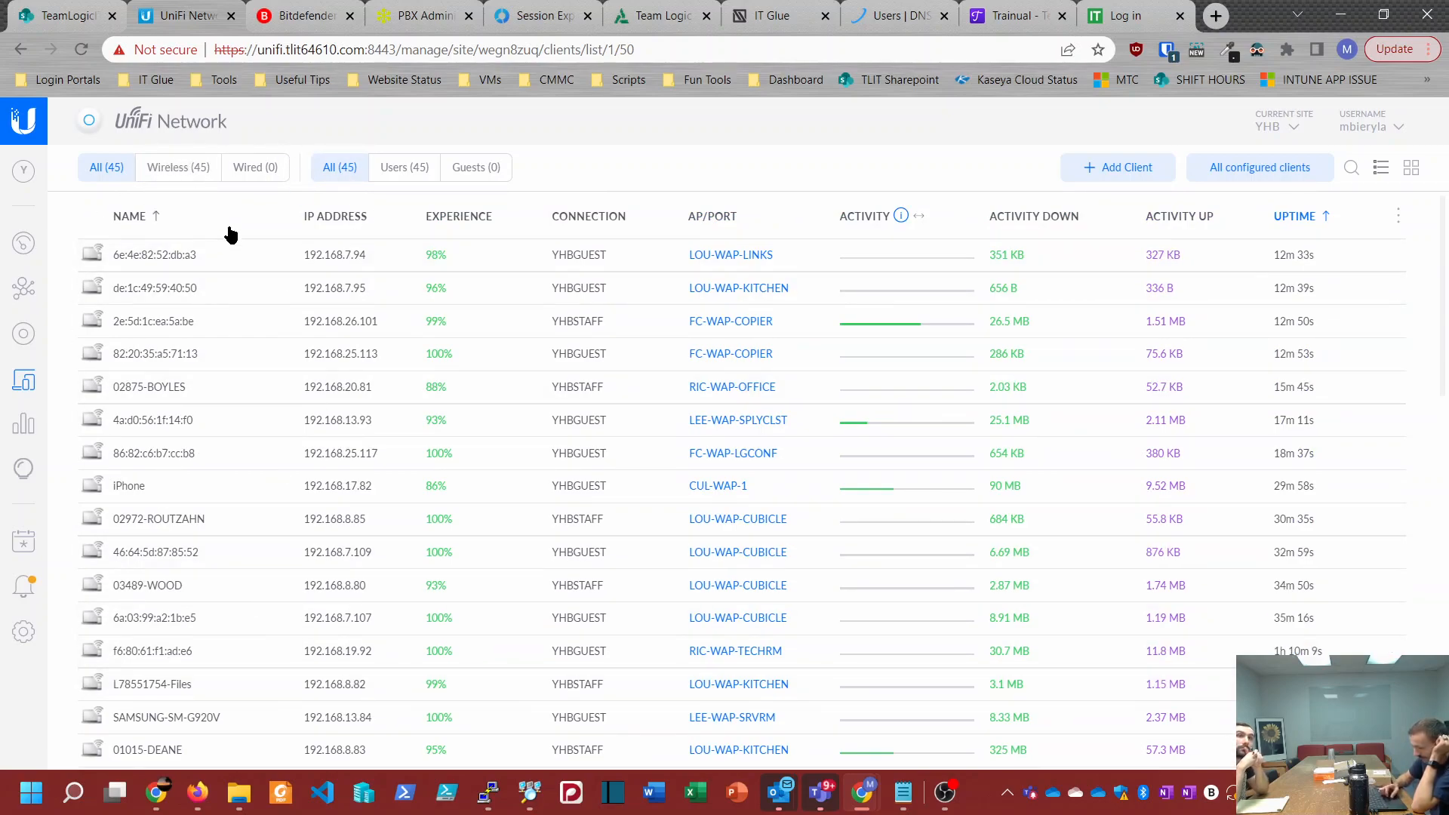
Step: Switch to the Loudoun Guns site and review its wireless clients and its wired clients separately
click(1273, 127)
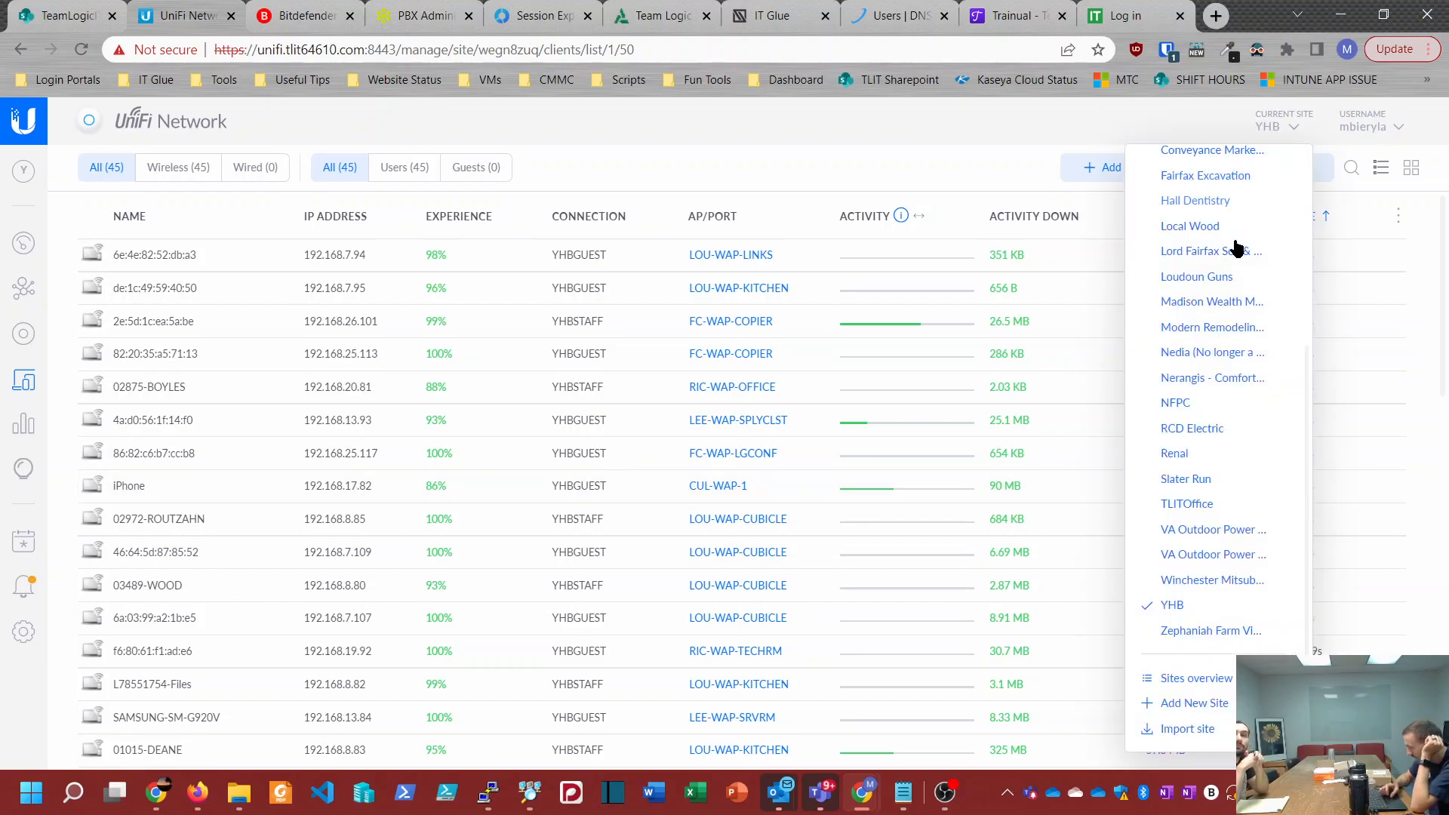
click(1221, 274)
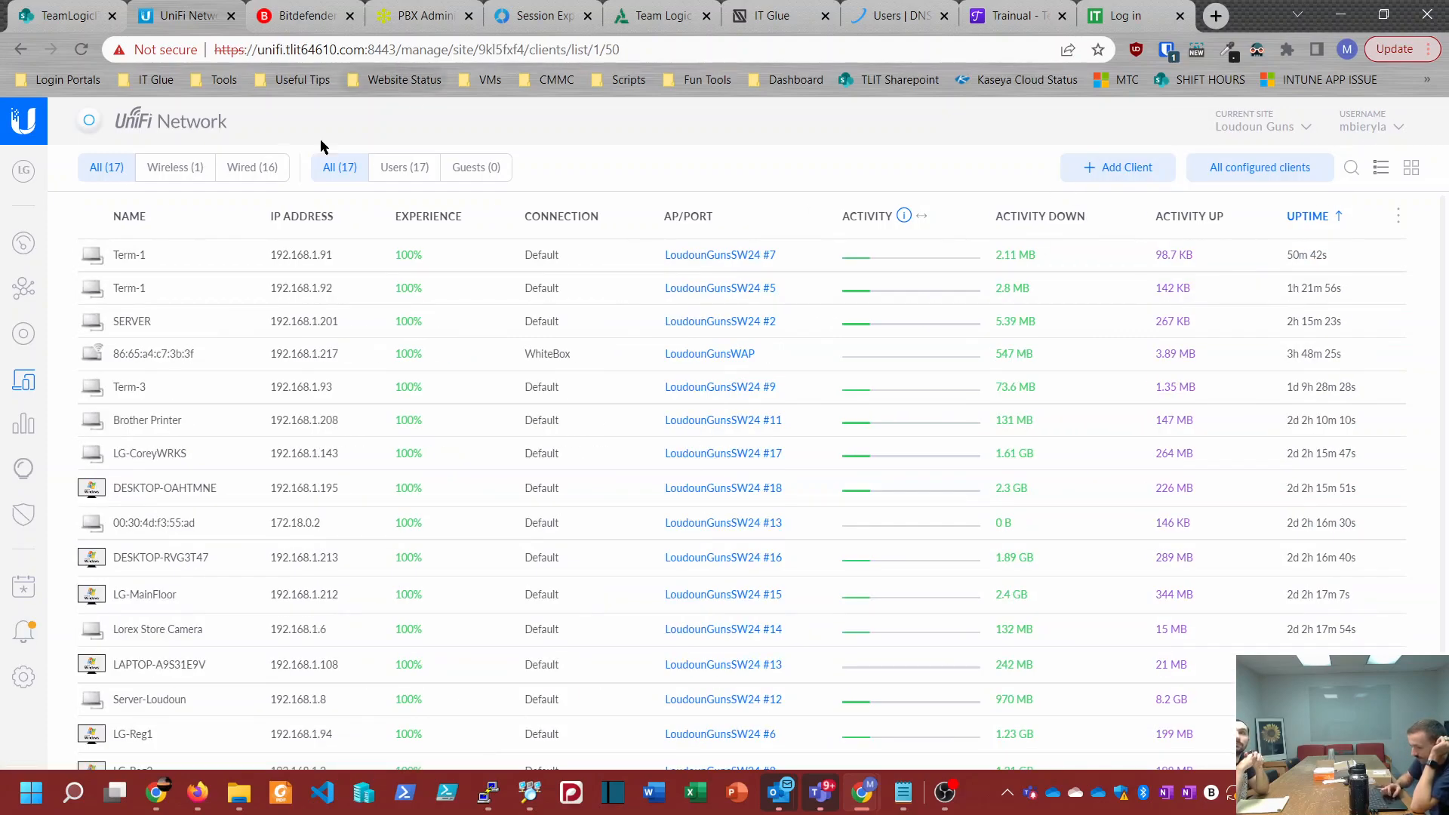
click(180, 171)
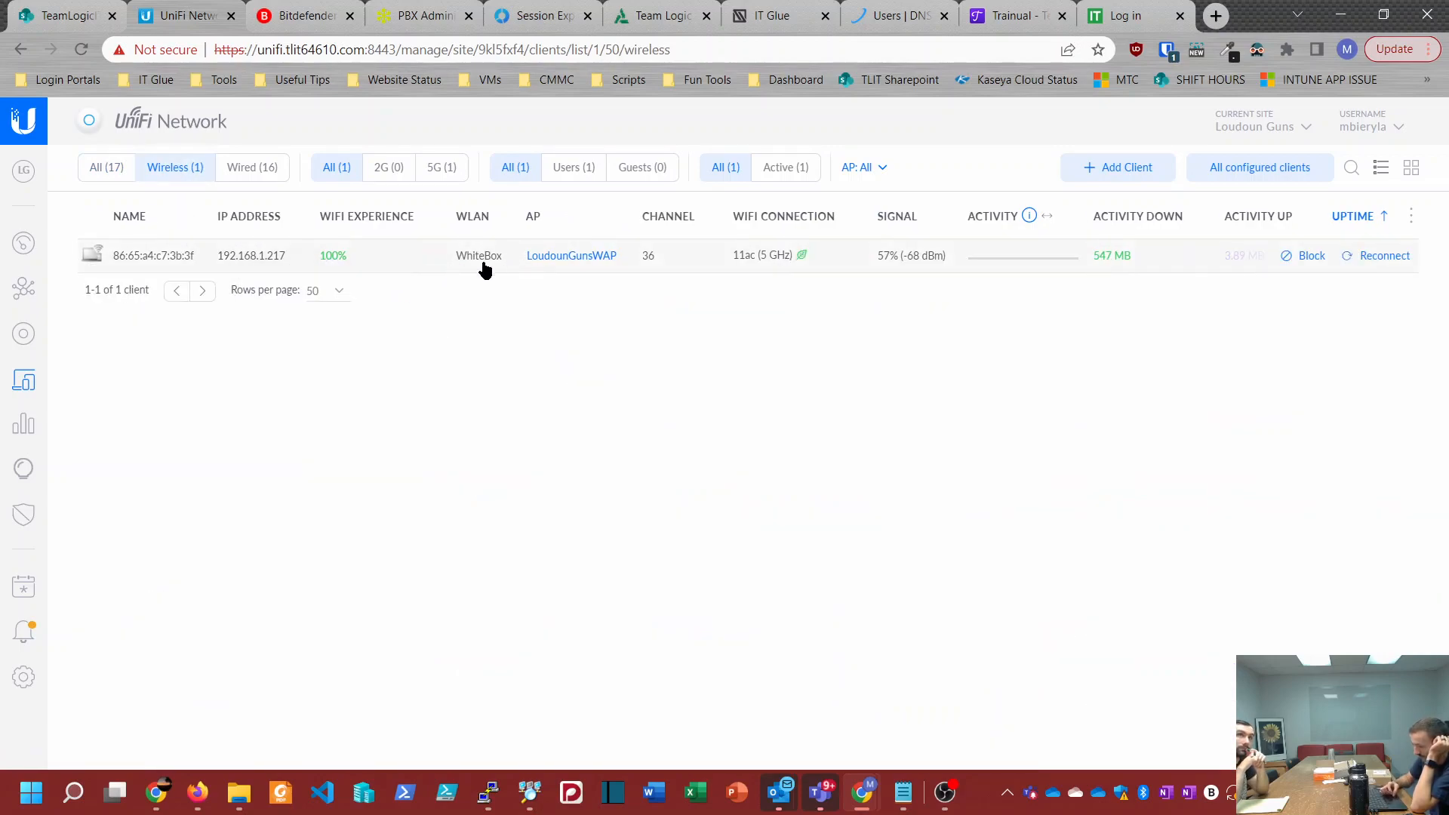
click(254, 167)
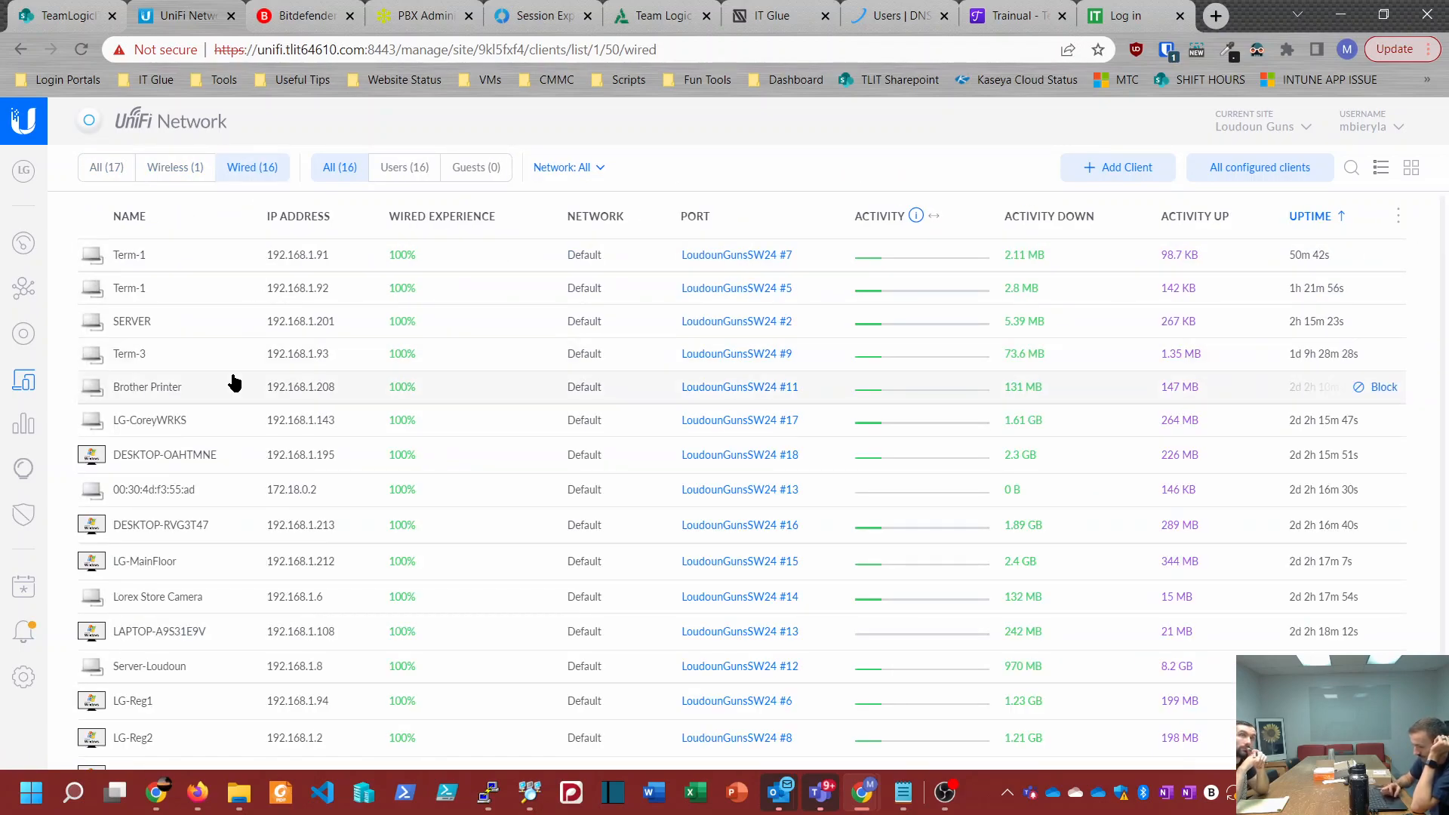
scroll(234, 383, down, 2)
scroll(235, 383, up, 2)
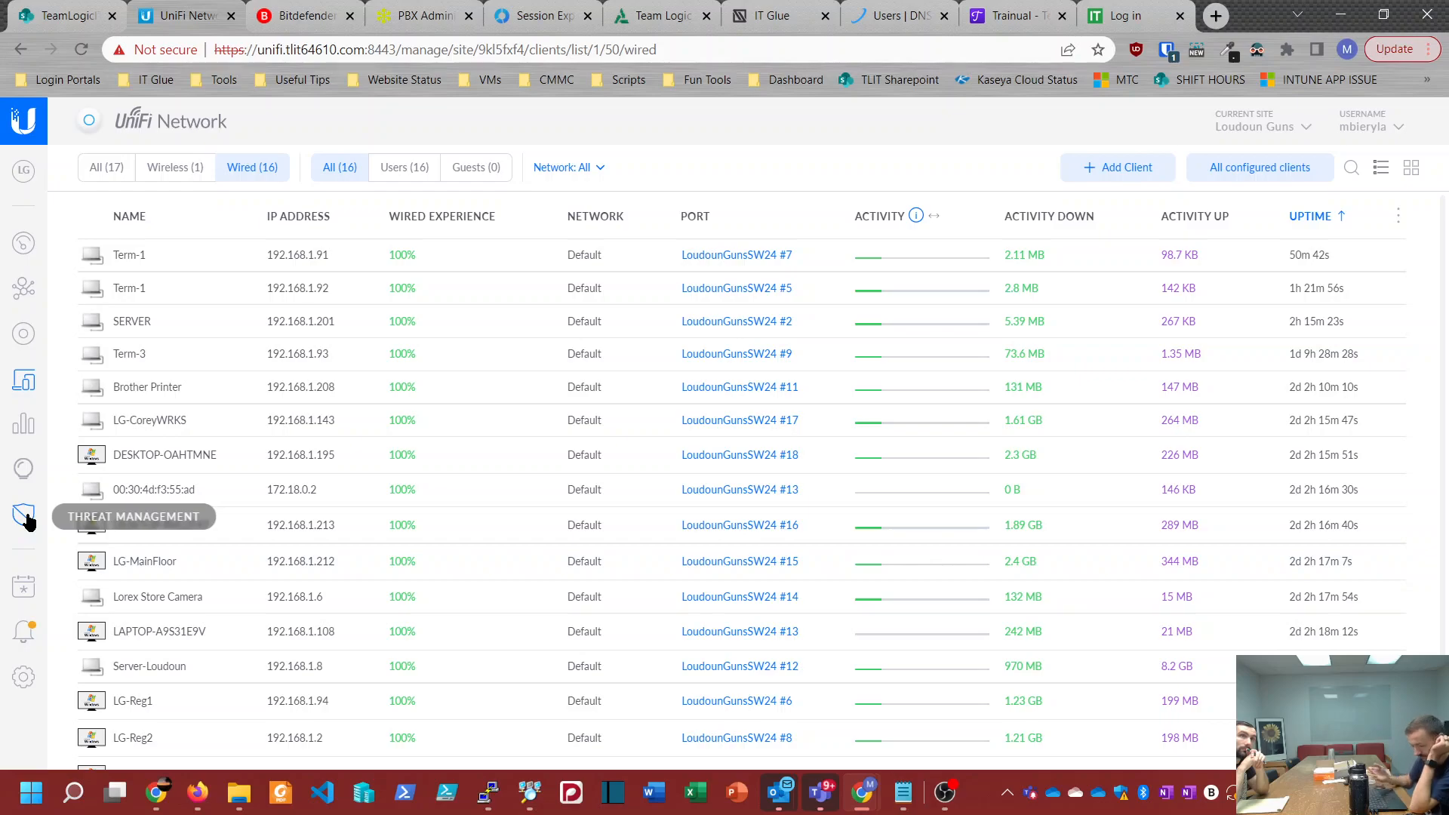
Step: Open the Loudoun Guns traffic statistics and look over the breakdown by traffic category
click(25, 425)
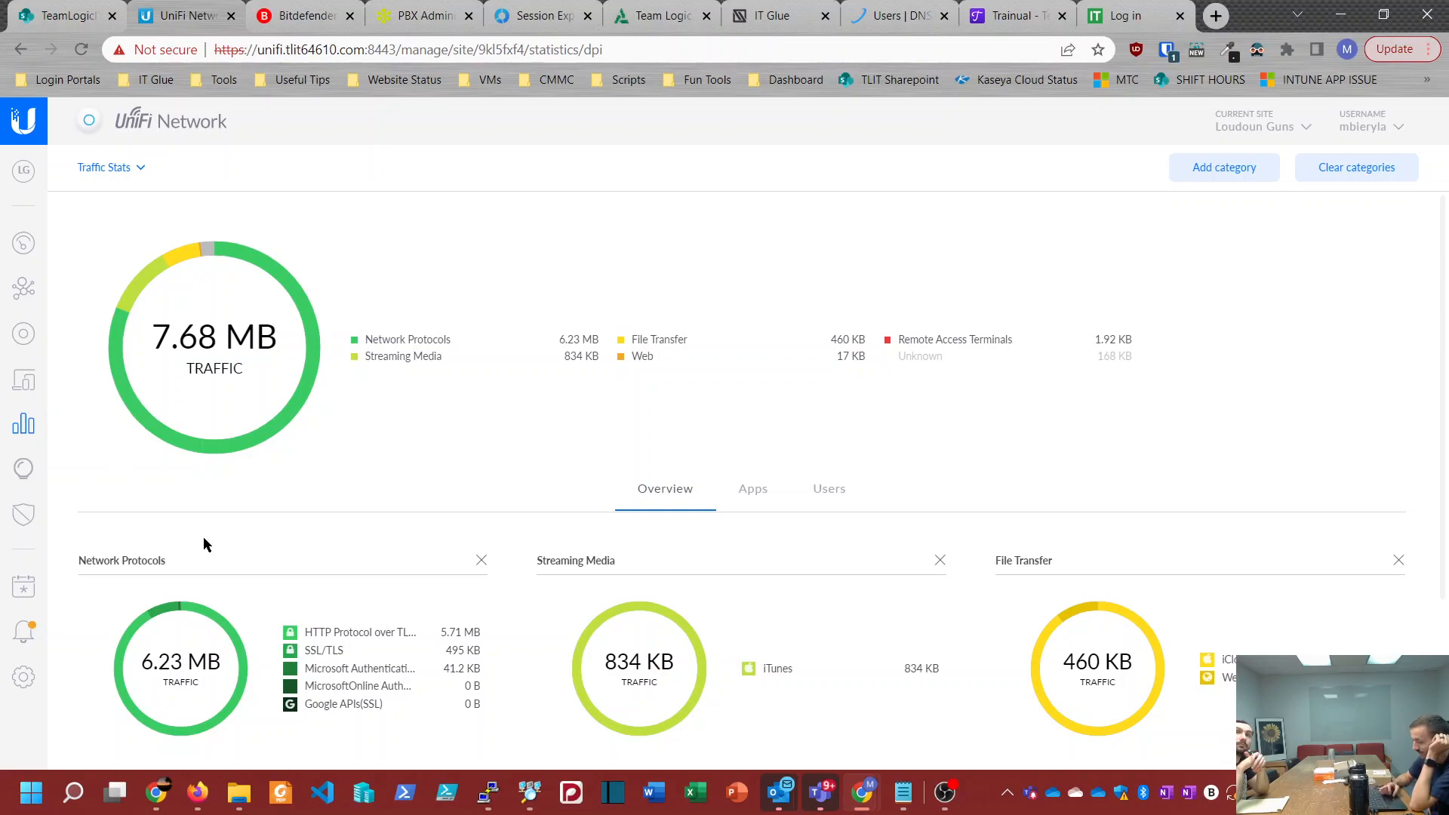
scroll(428, 429, down, 3)
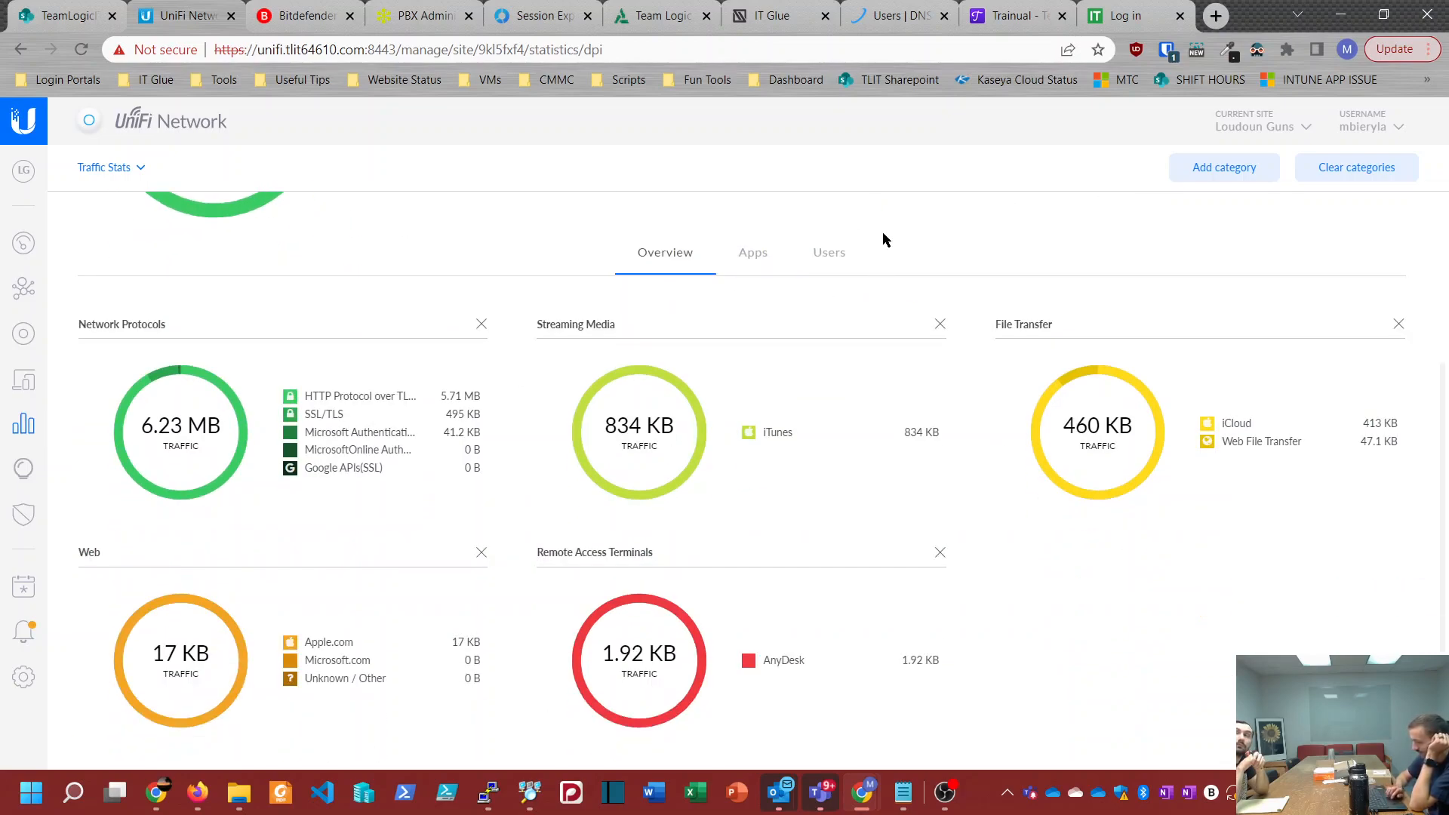
scroll(884, 239, up, 3)
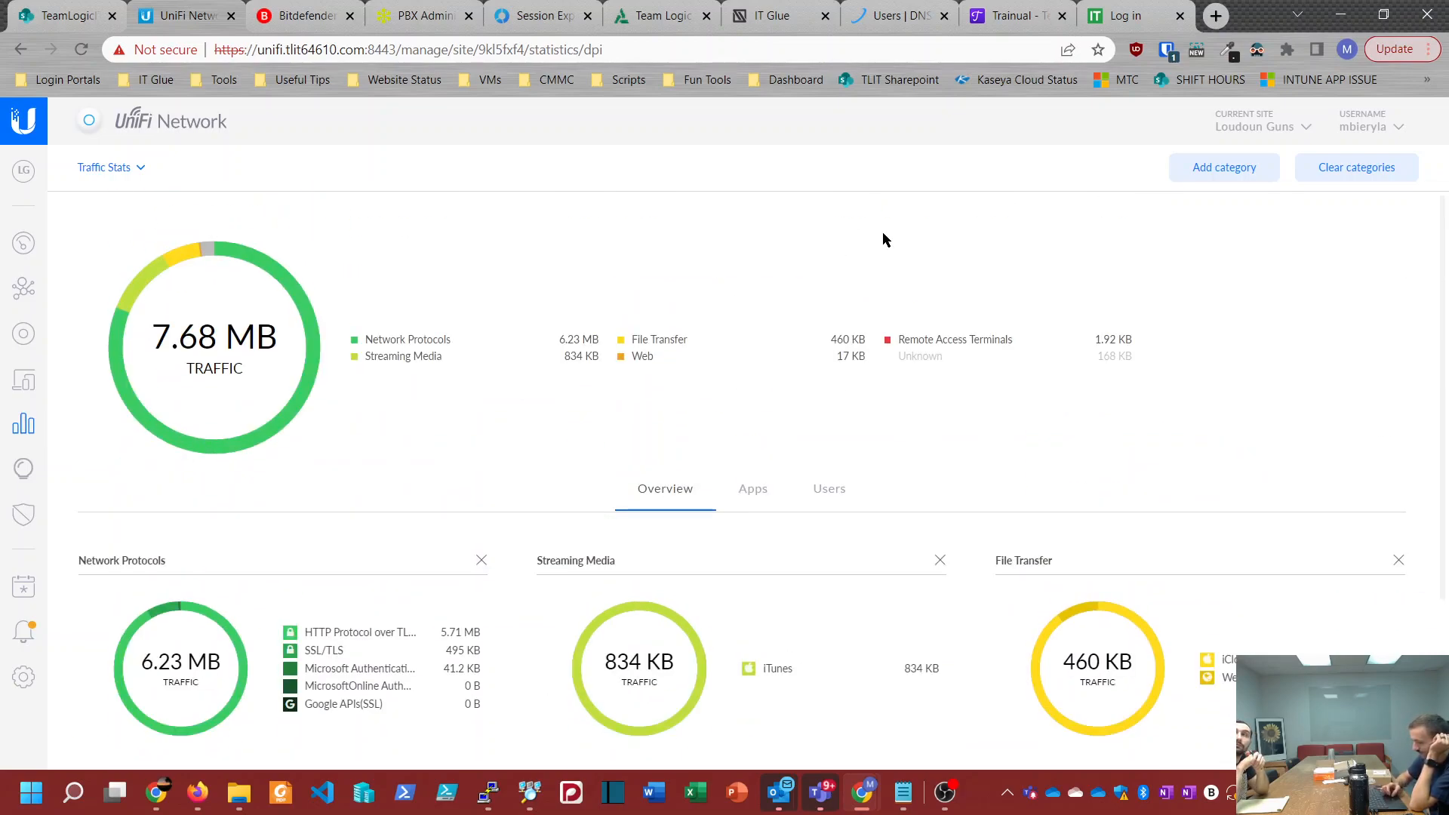
Step: Open the Loudoun Guns insights and look through the client history for the last 24 hours
click(20, 473)
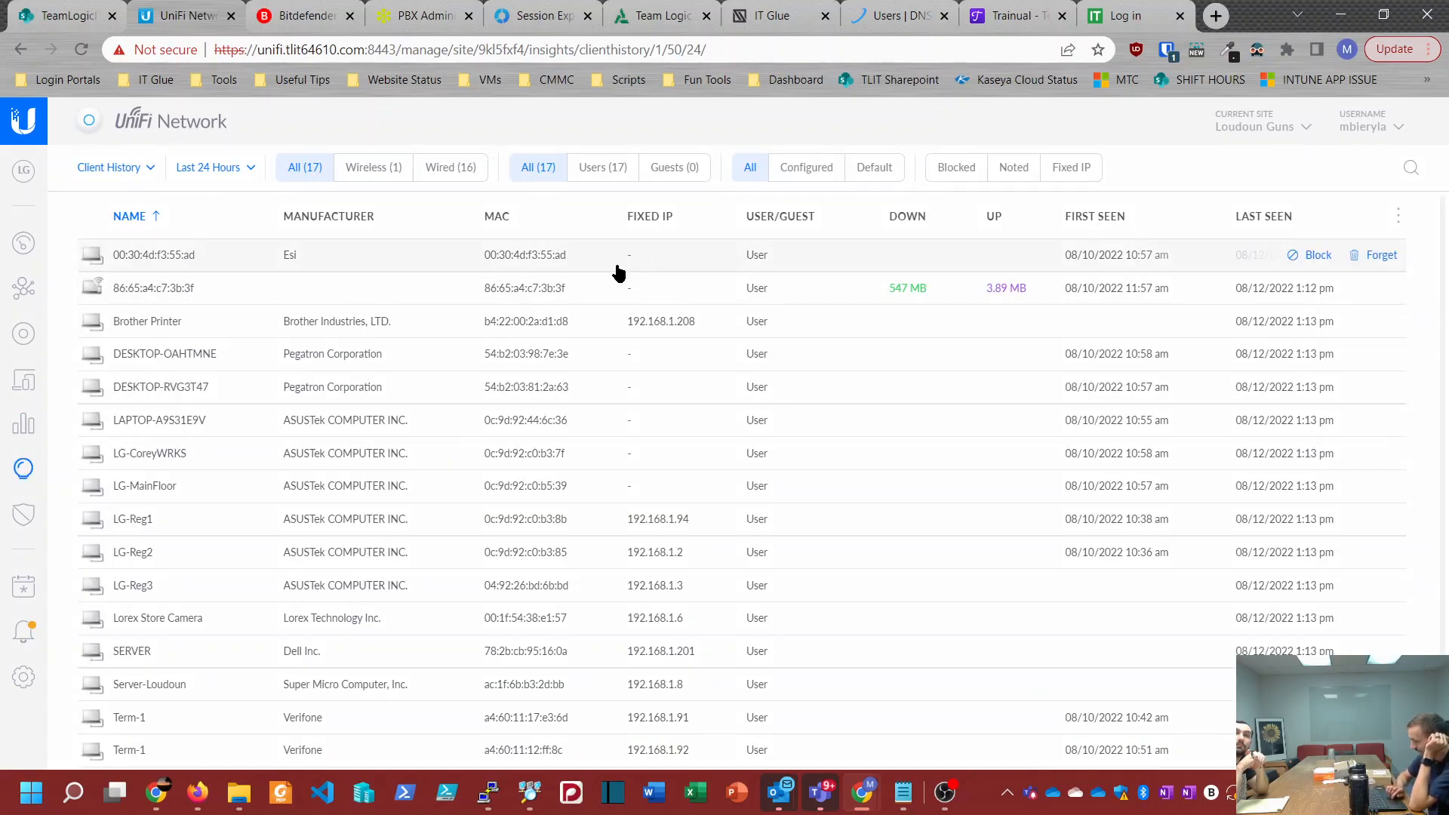
scroll(489, 383, down, 2)
scroll(489, 383, up, 2)
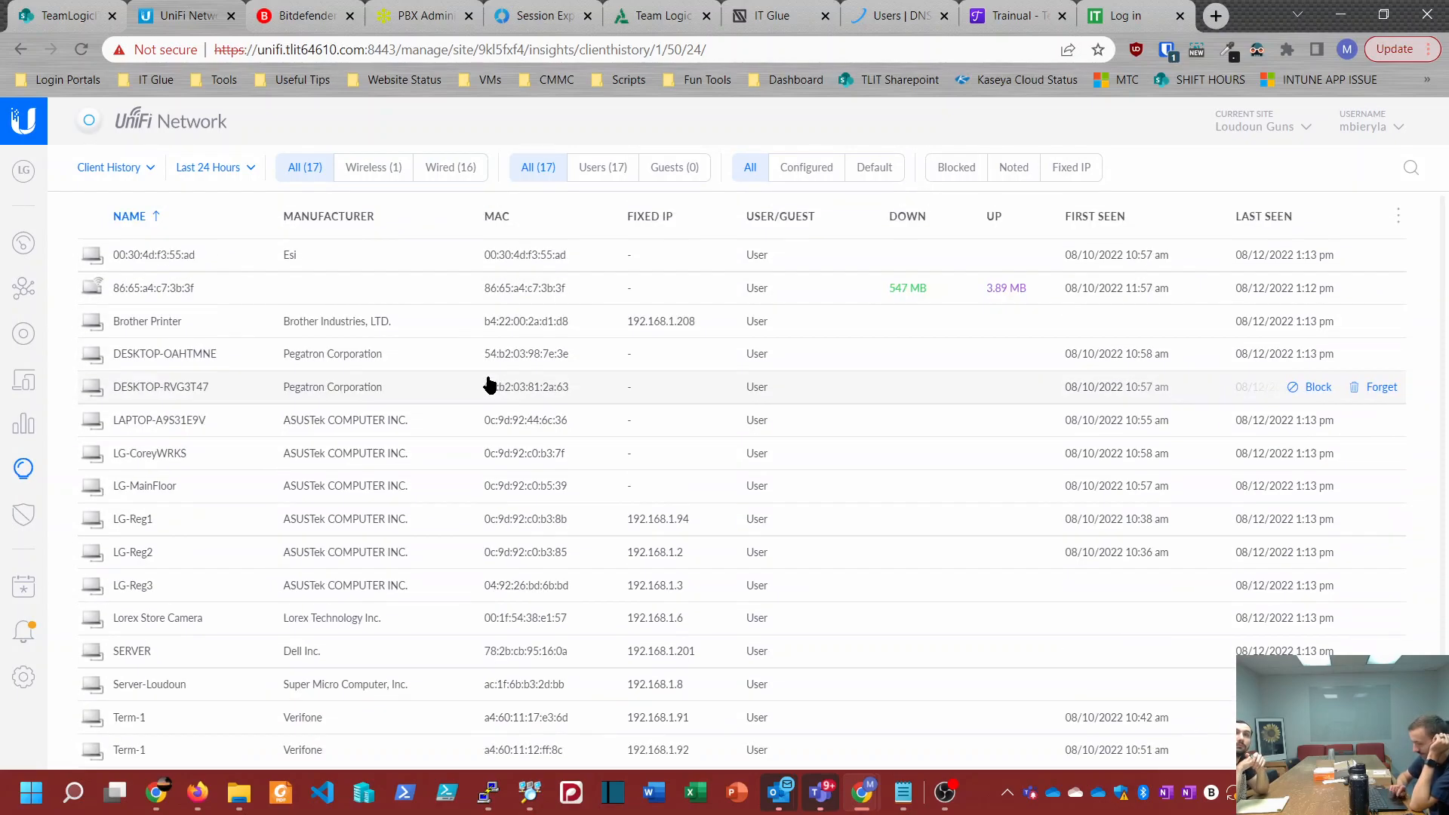
Step: Show the neighboring access points insight for Loudoun Guns and look through the networks detected in the last hour
click(136, 169)
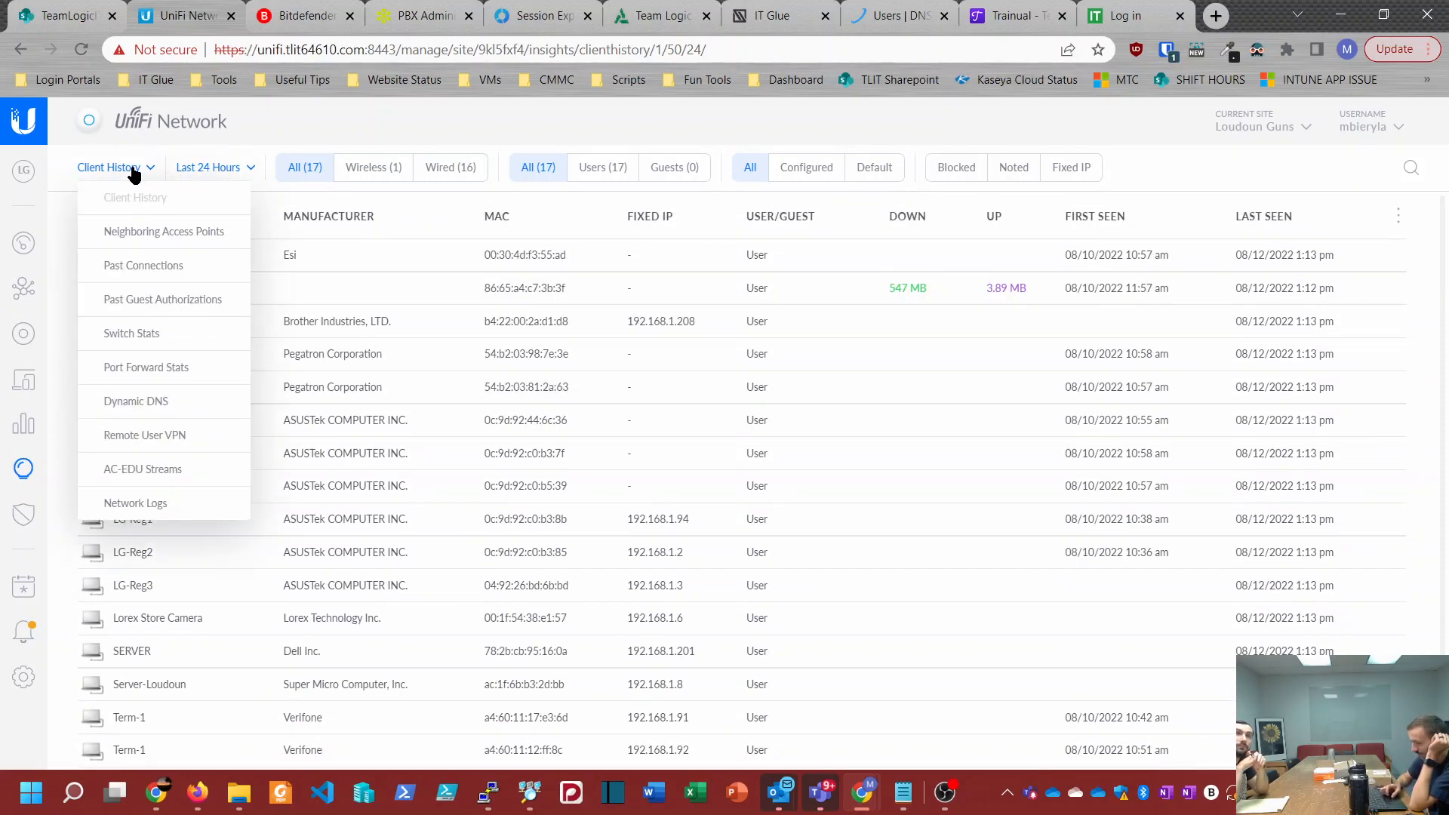
click(138, 234)
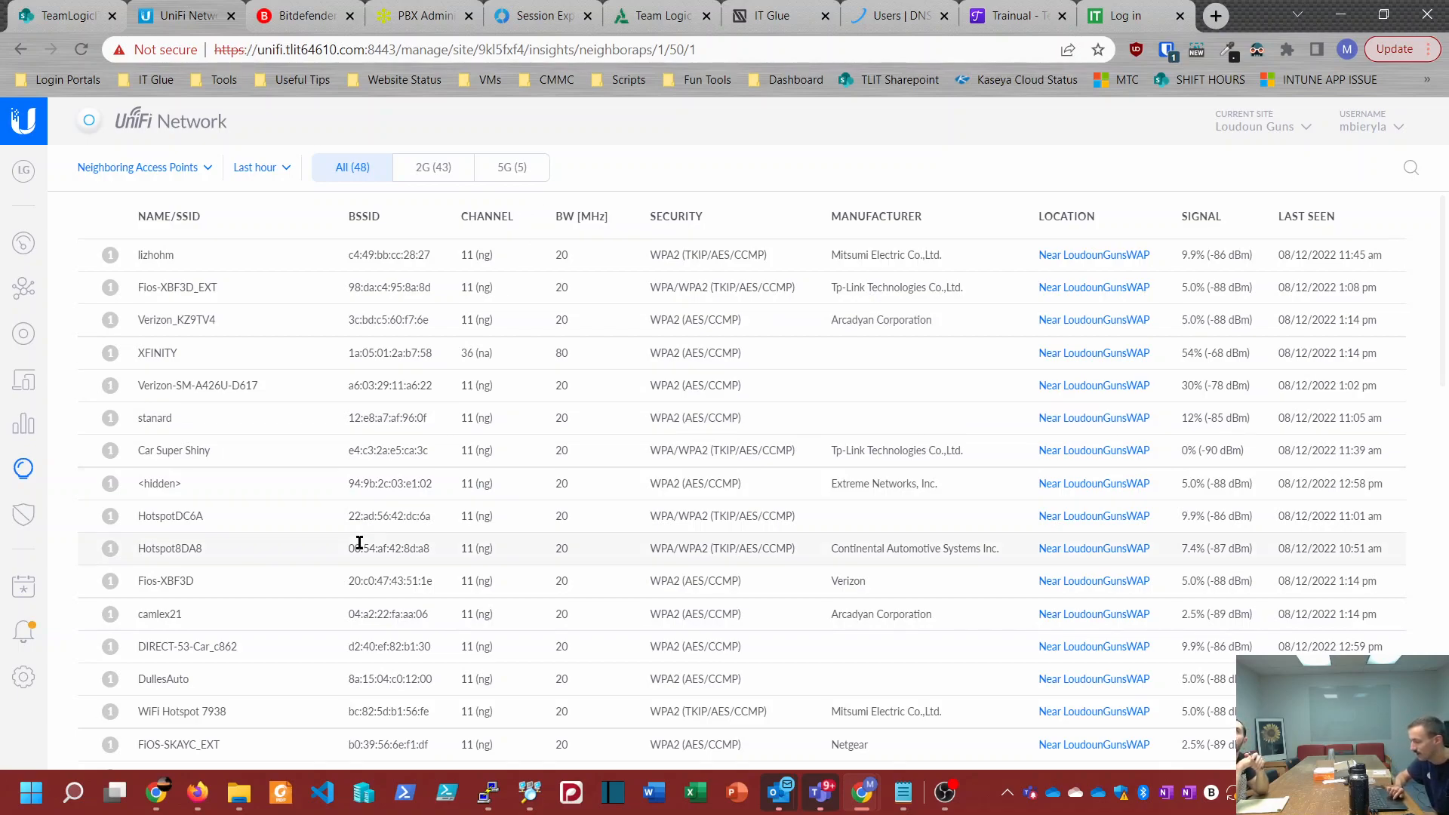
scroll(354, 655, down, 15)
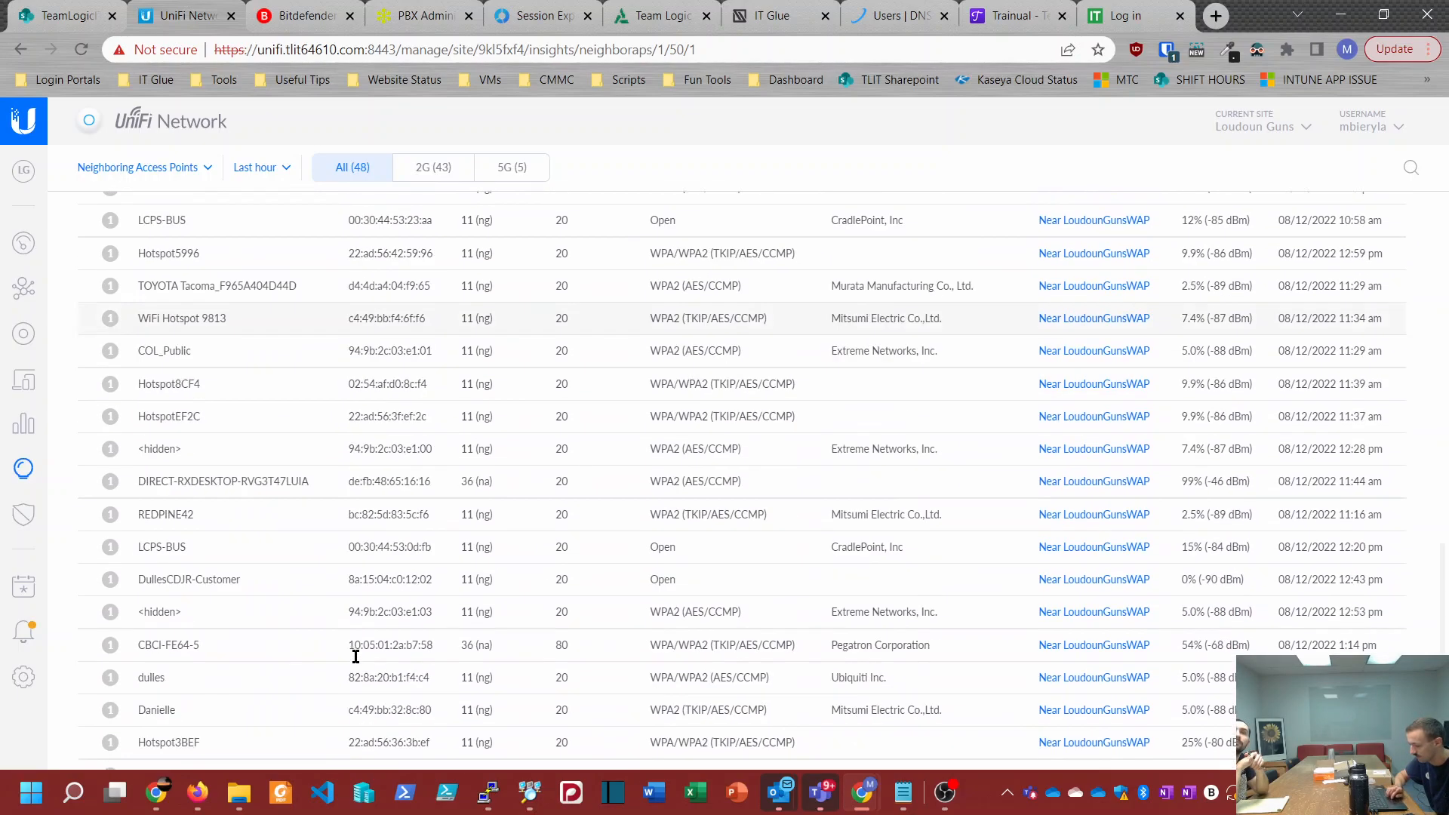
scroll(355, 655, up, 15)
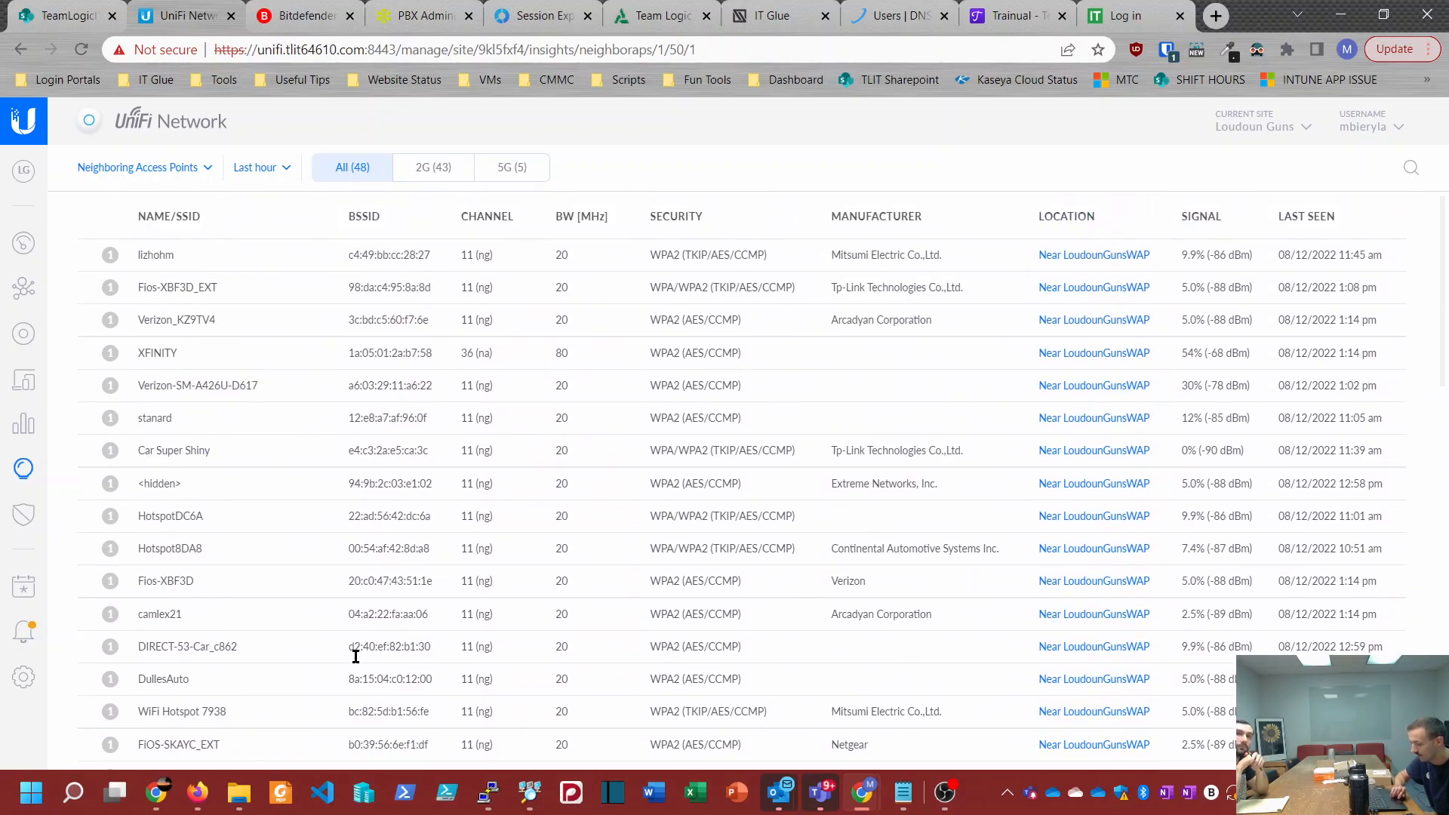
scroll(356, 656, down, 13)
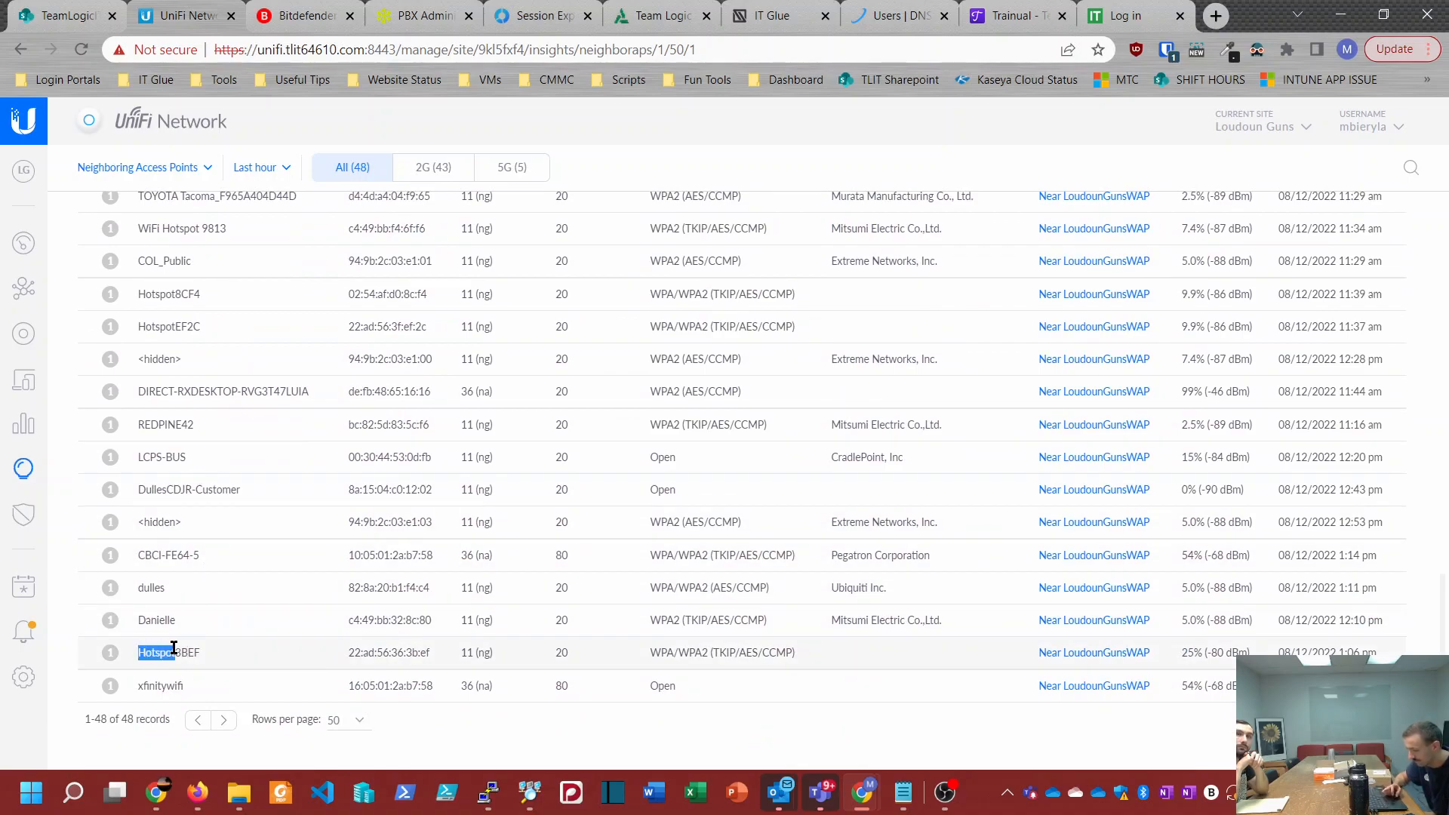
Step: Show the Dynamic DNS insight for Loudoun Guns and view the other insight types available
click(151, 170)
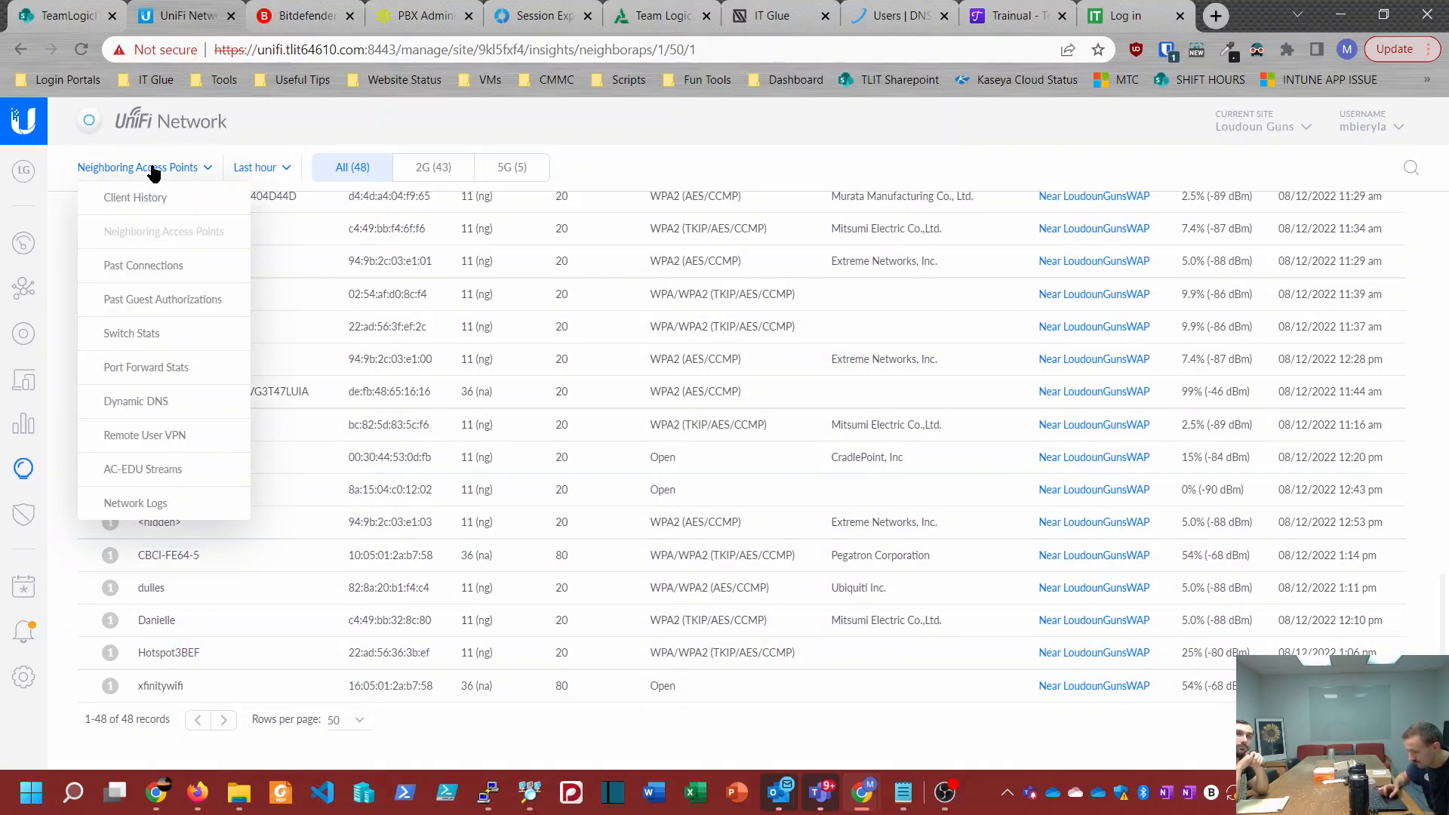
click(150, 407)
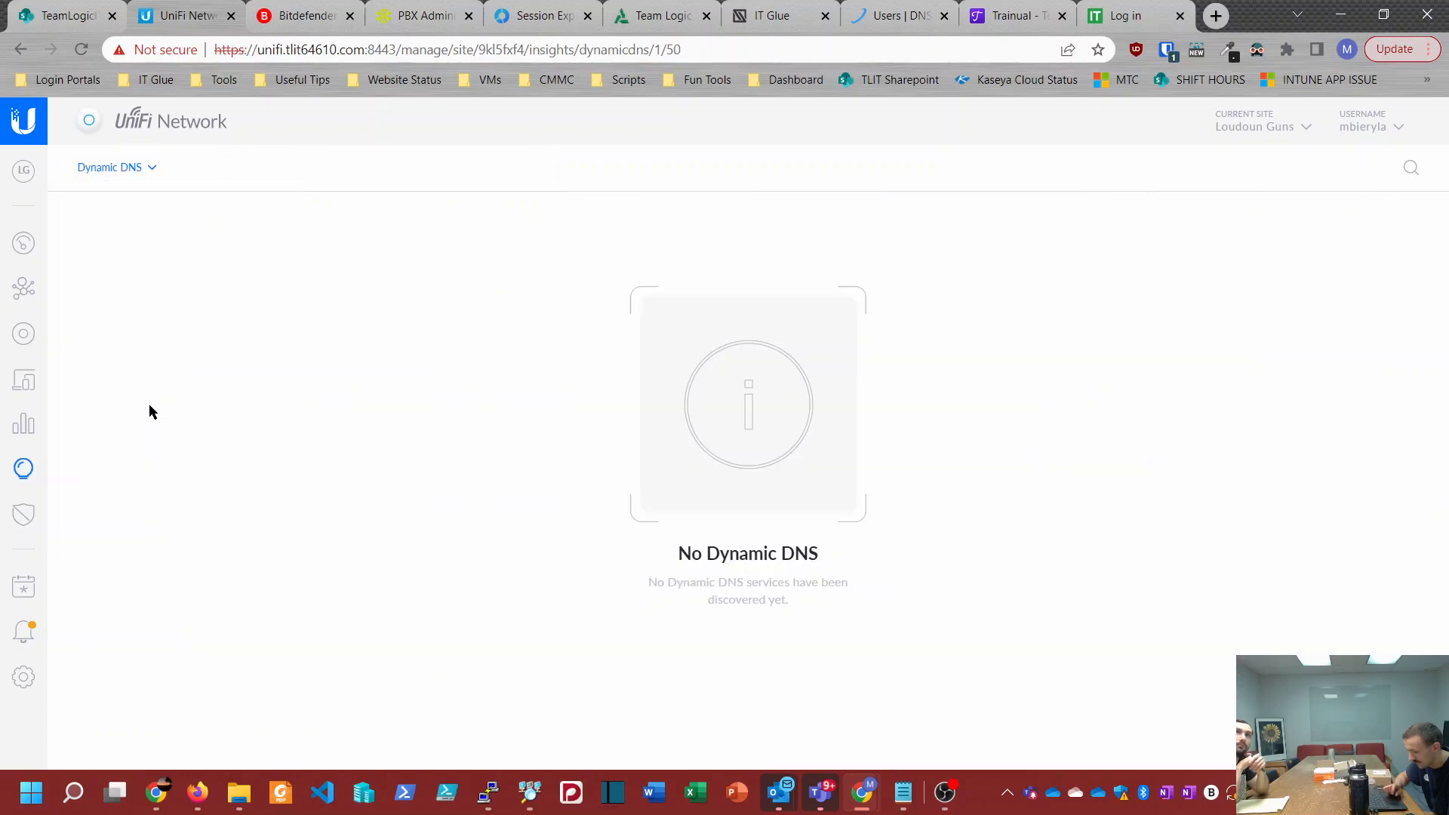
click(111, 167)
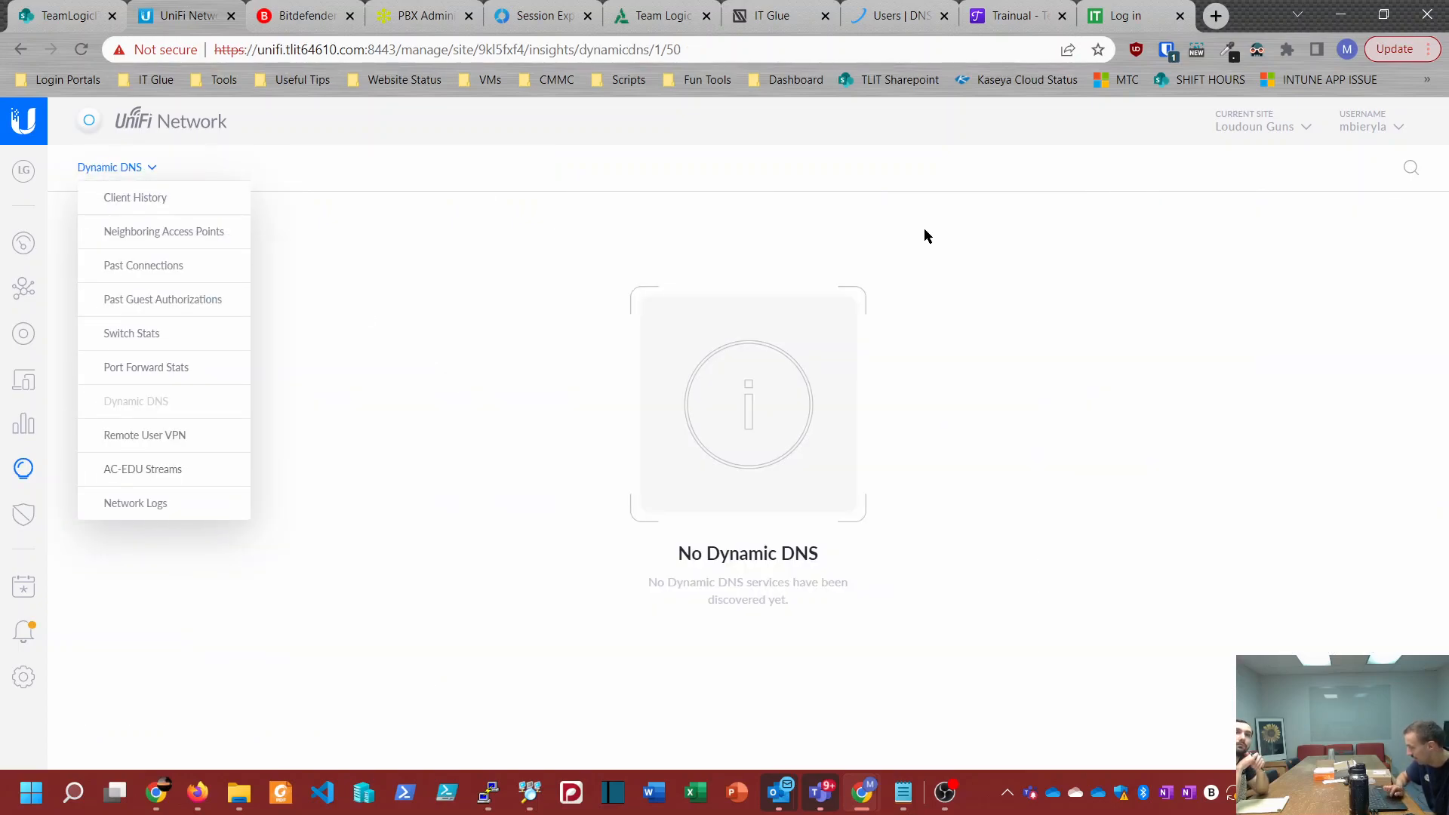
Step: Switch to the Lord Fairfax Soil & Water site and view its Dynamic DNS entry
click(1223, 121)
scroll(1183, 414, down, 2)
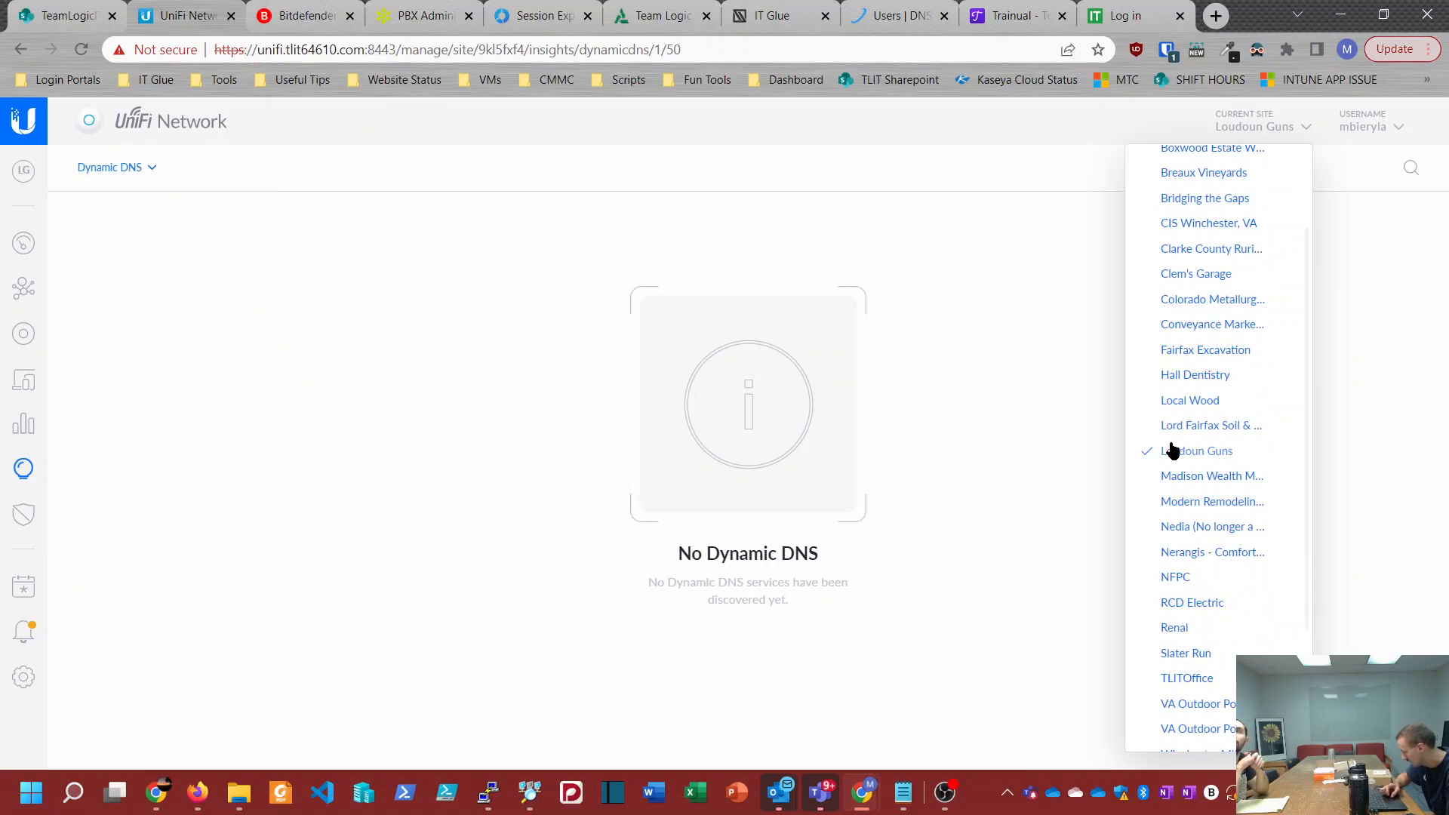
click(1186, 428)
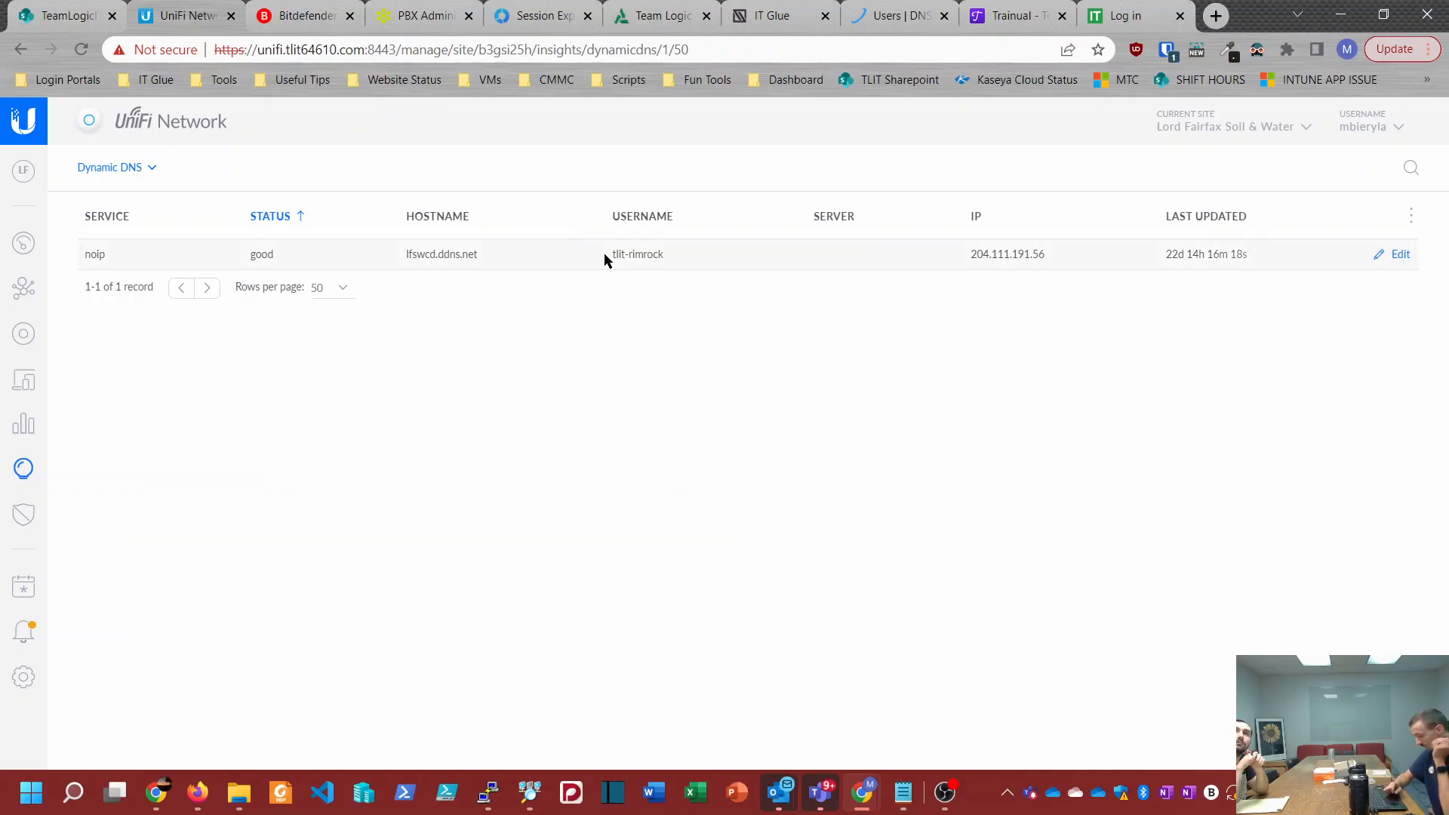
Step: Show the Network Logs insight for Lord Fairfax Soil & Water, glance at the site list, and examine the incoming log messages
click(128, 169)
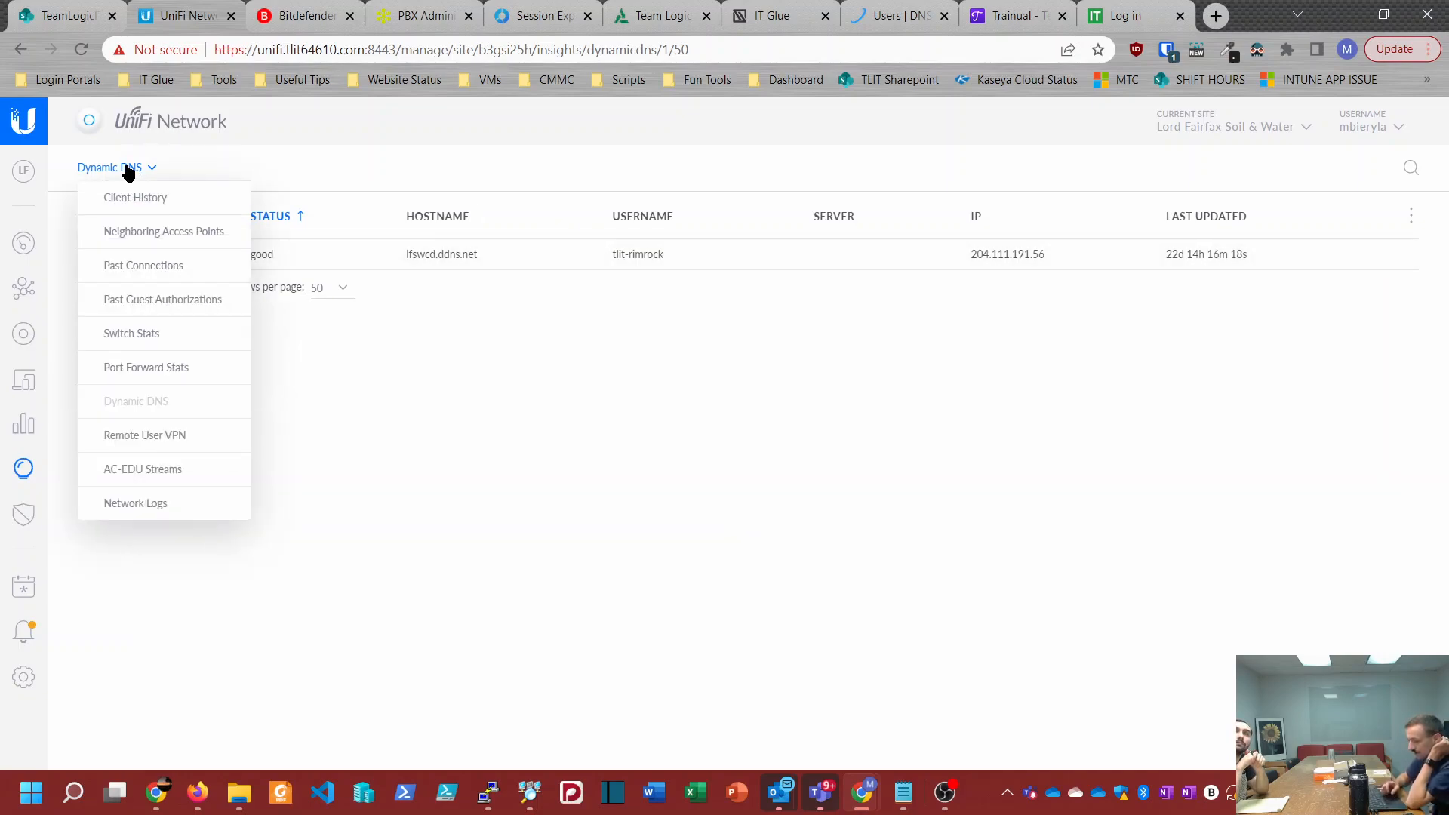
right_click(135, 504)
key(Escape)
click(136, 504)
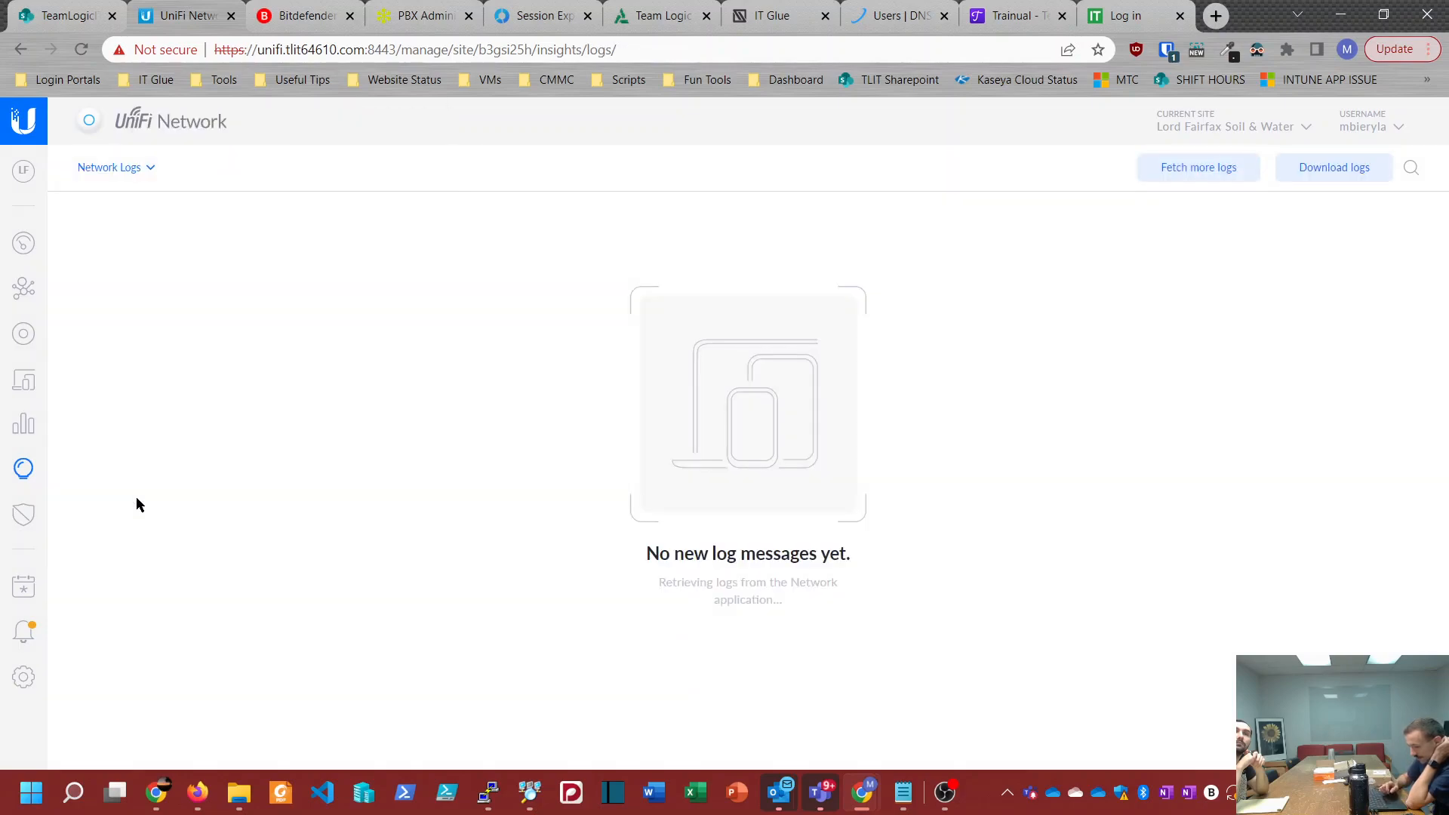
click(1223, 130)
scroll(1190, 203, down, 1)
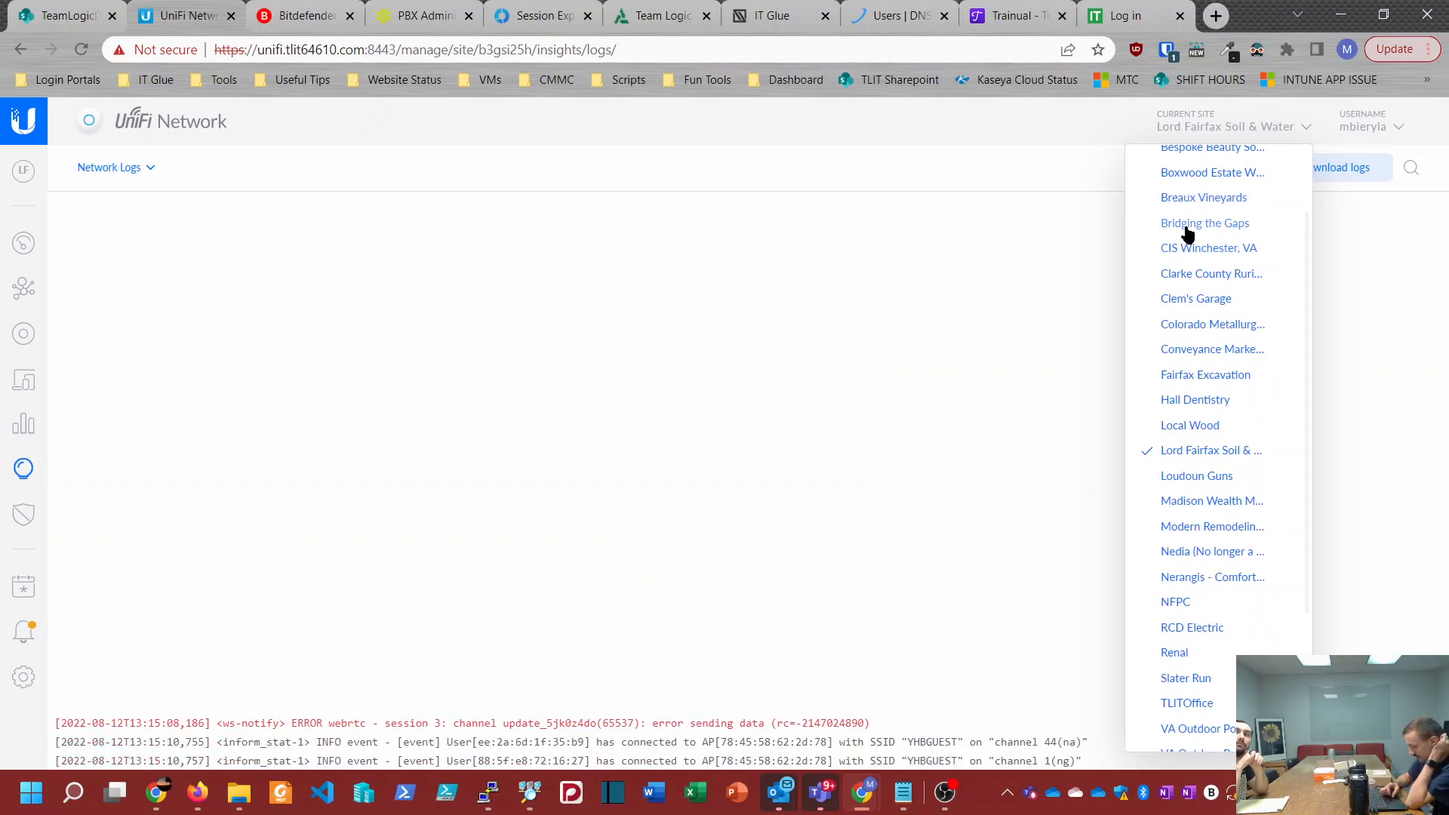
click(690, 477)
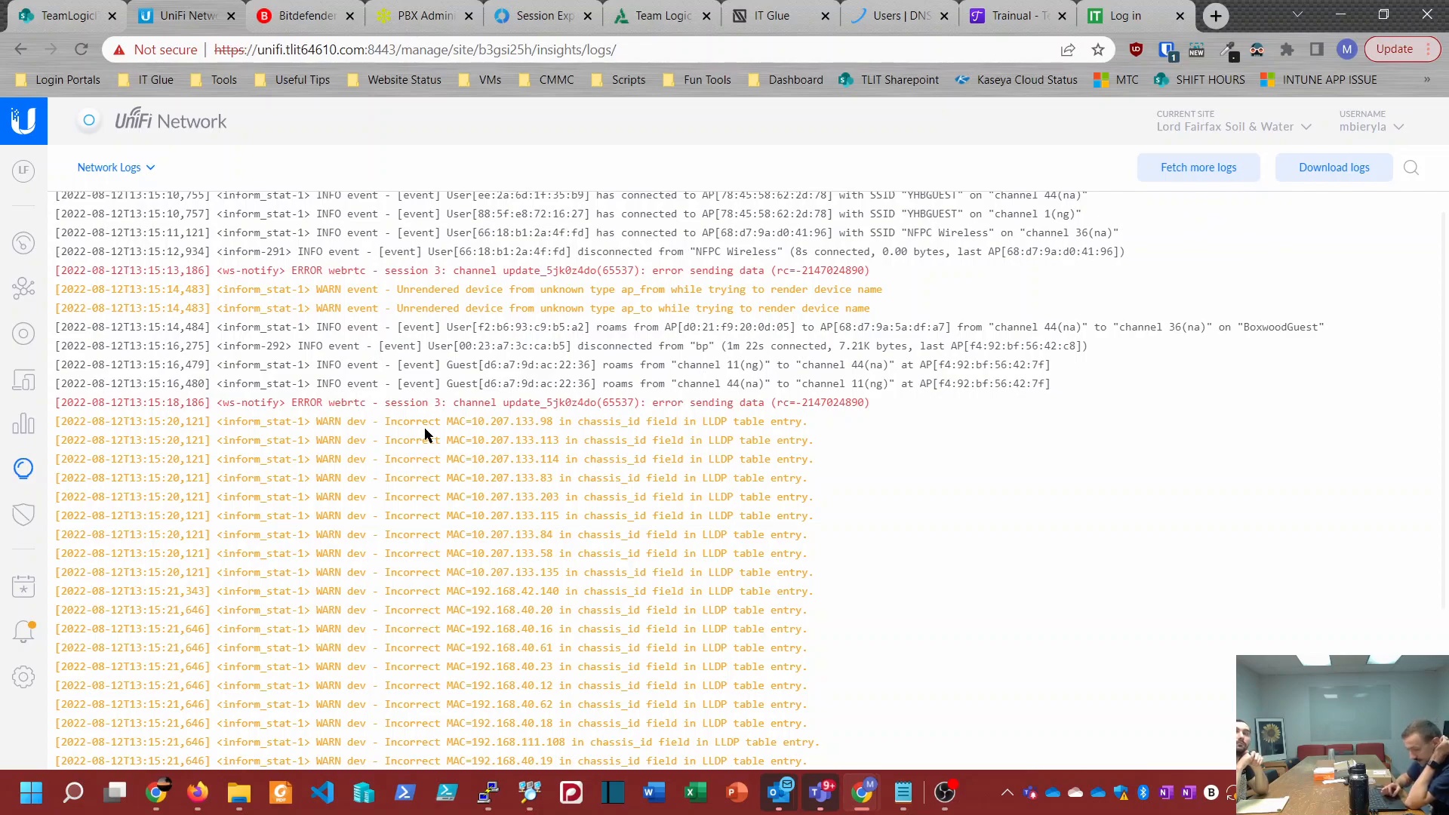
Step: Set the timezone of the Lord Fairfax Soil & Water site to (UTC-04:00) America/New_York in the site settings
click(25, 680)
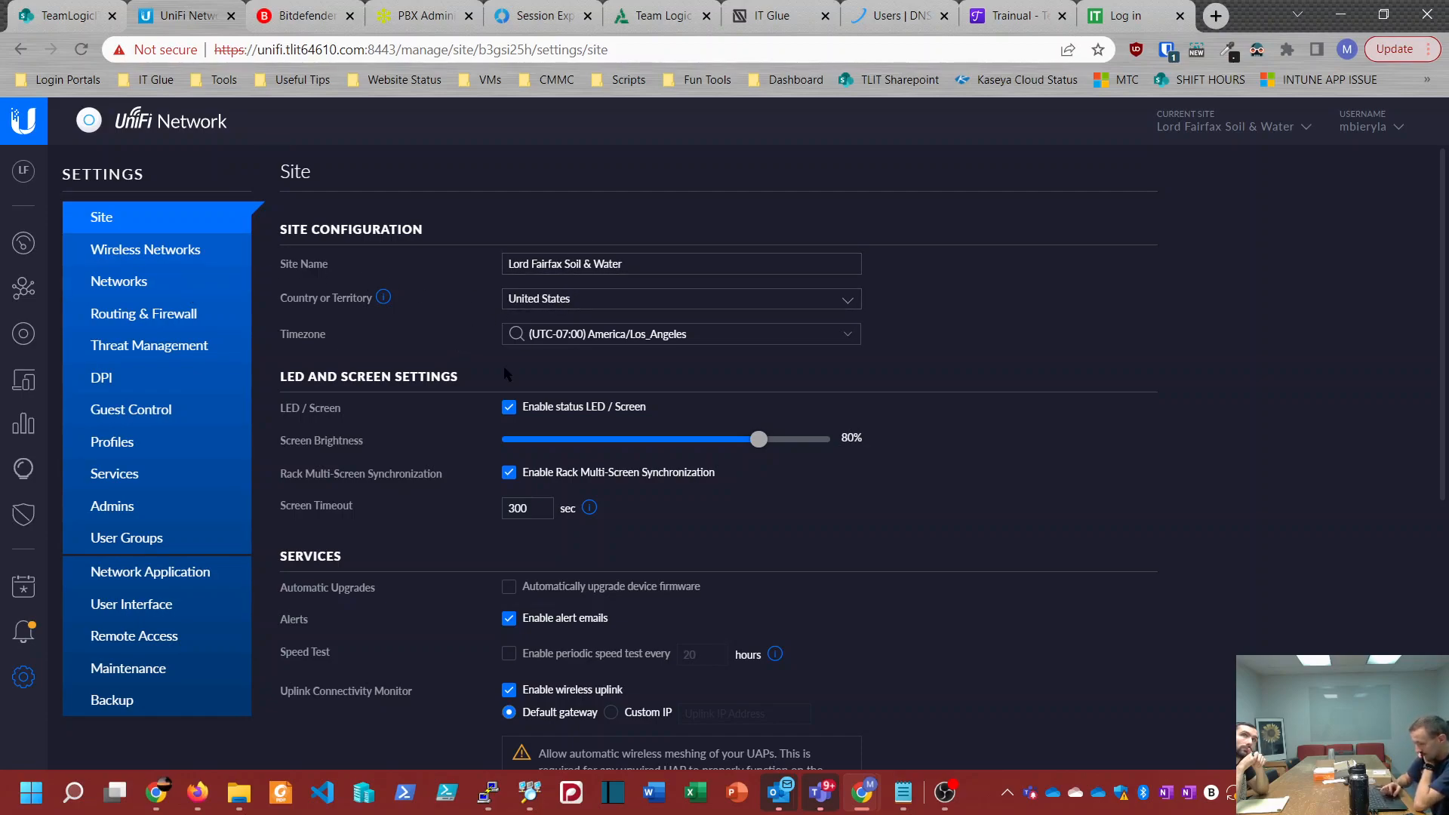
scroll(604, 249, down, 1)
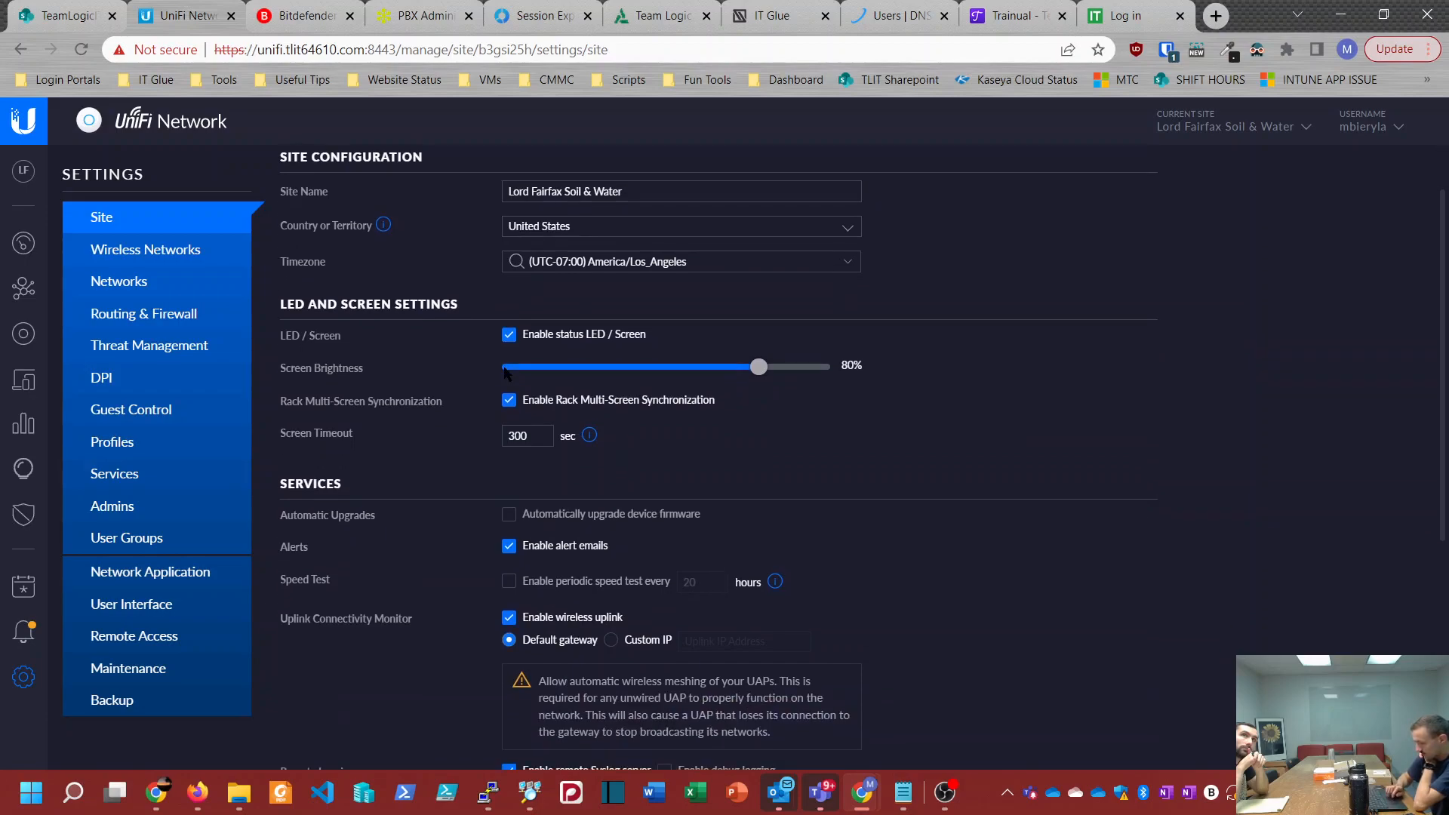
click(602, 261)
scroll(608, 378, down, 8)
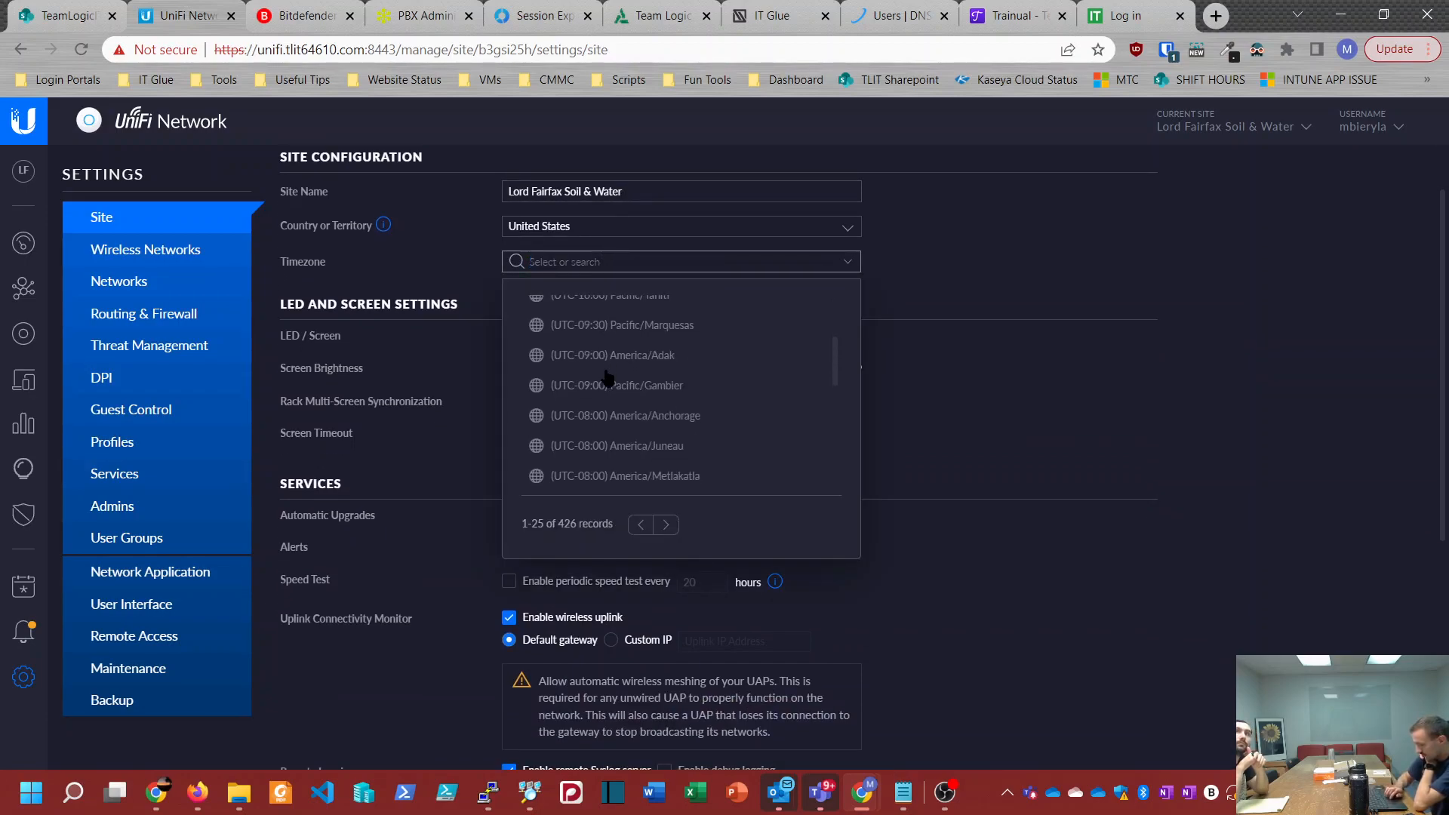
scroll(608, 378, up, 3)
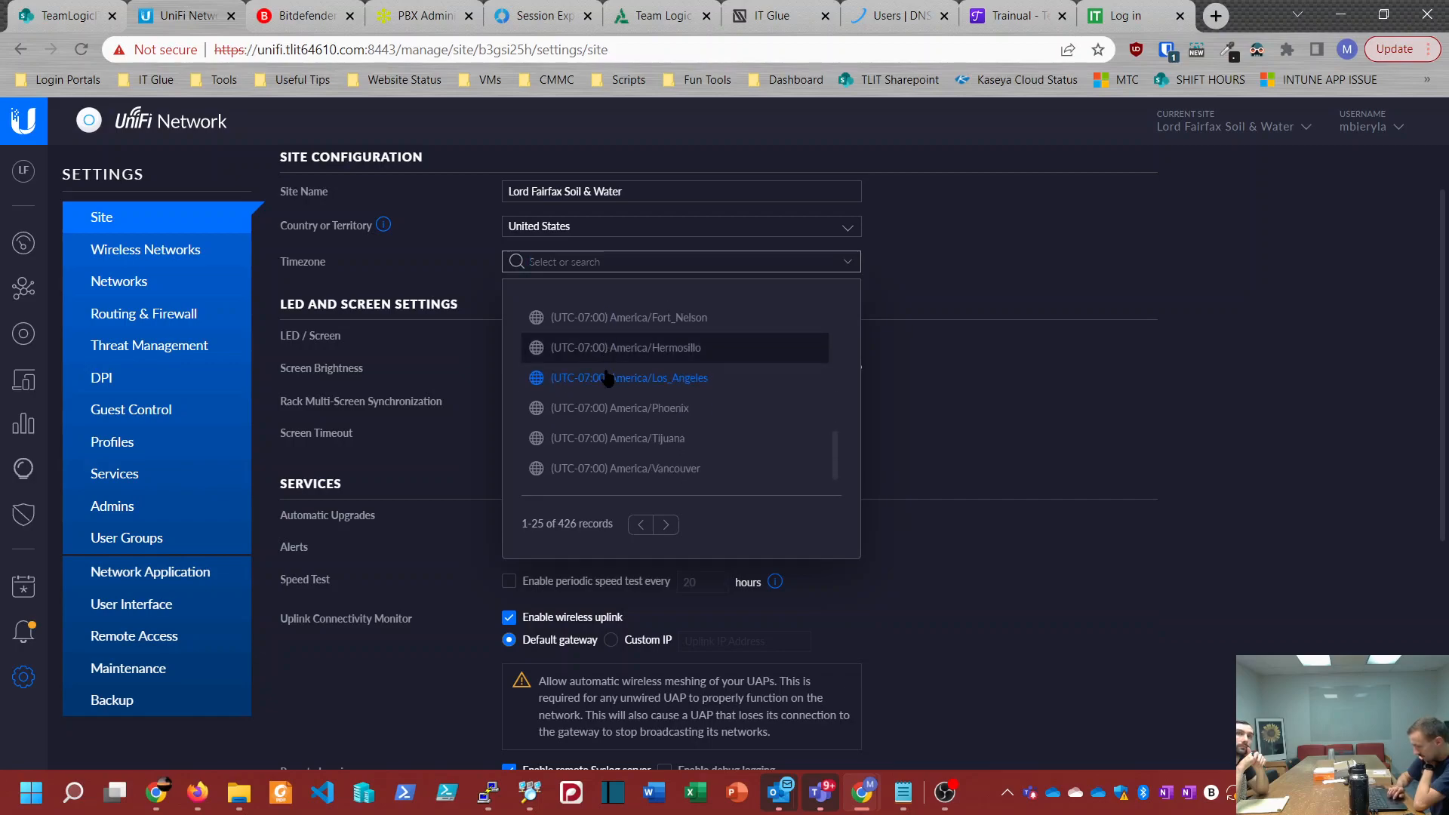
scroll(608, 377, down, 2)
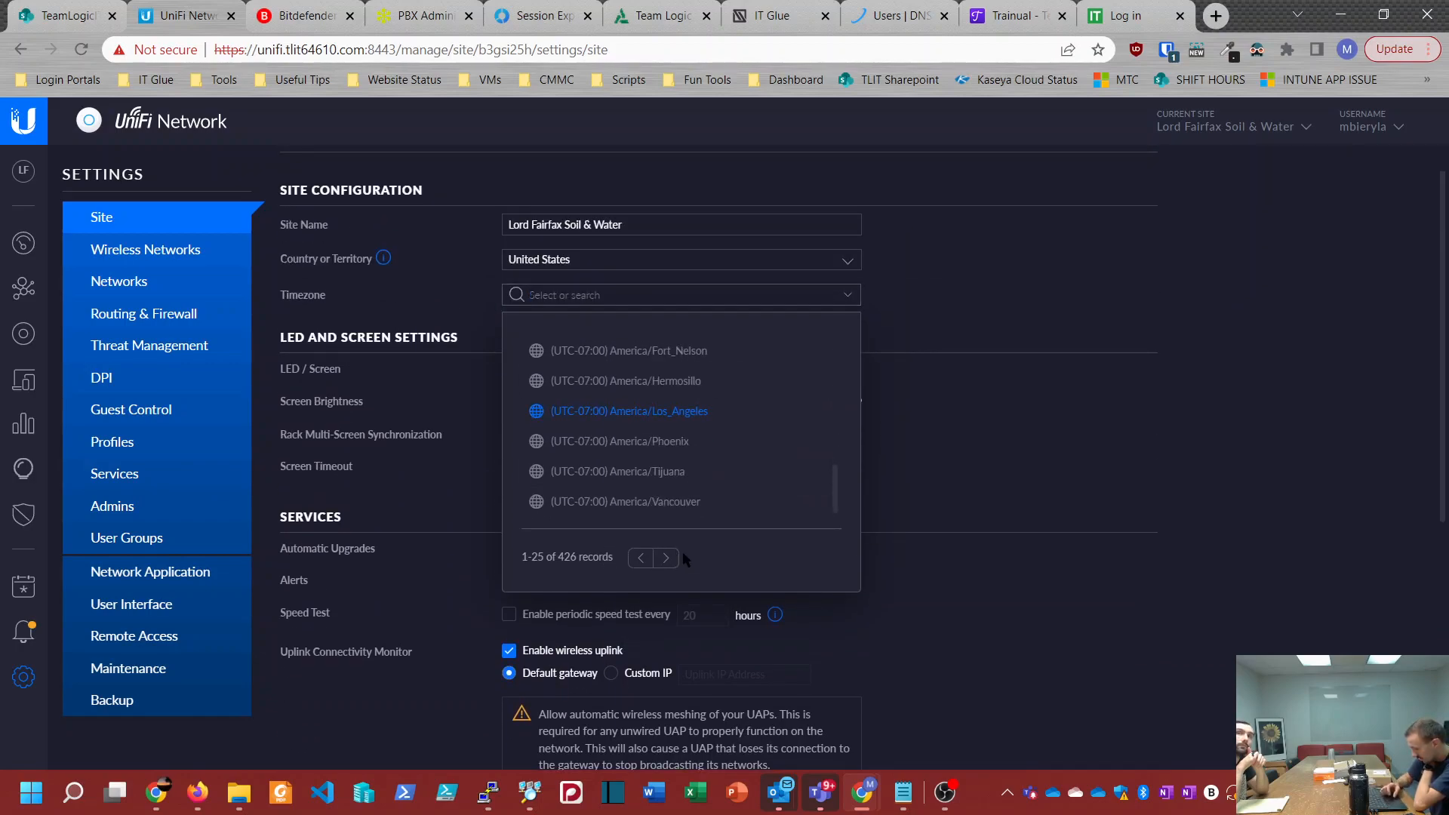
click(662, 558)
scroll(613, 471, down, 2)
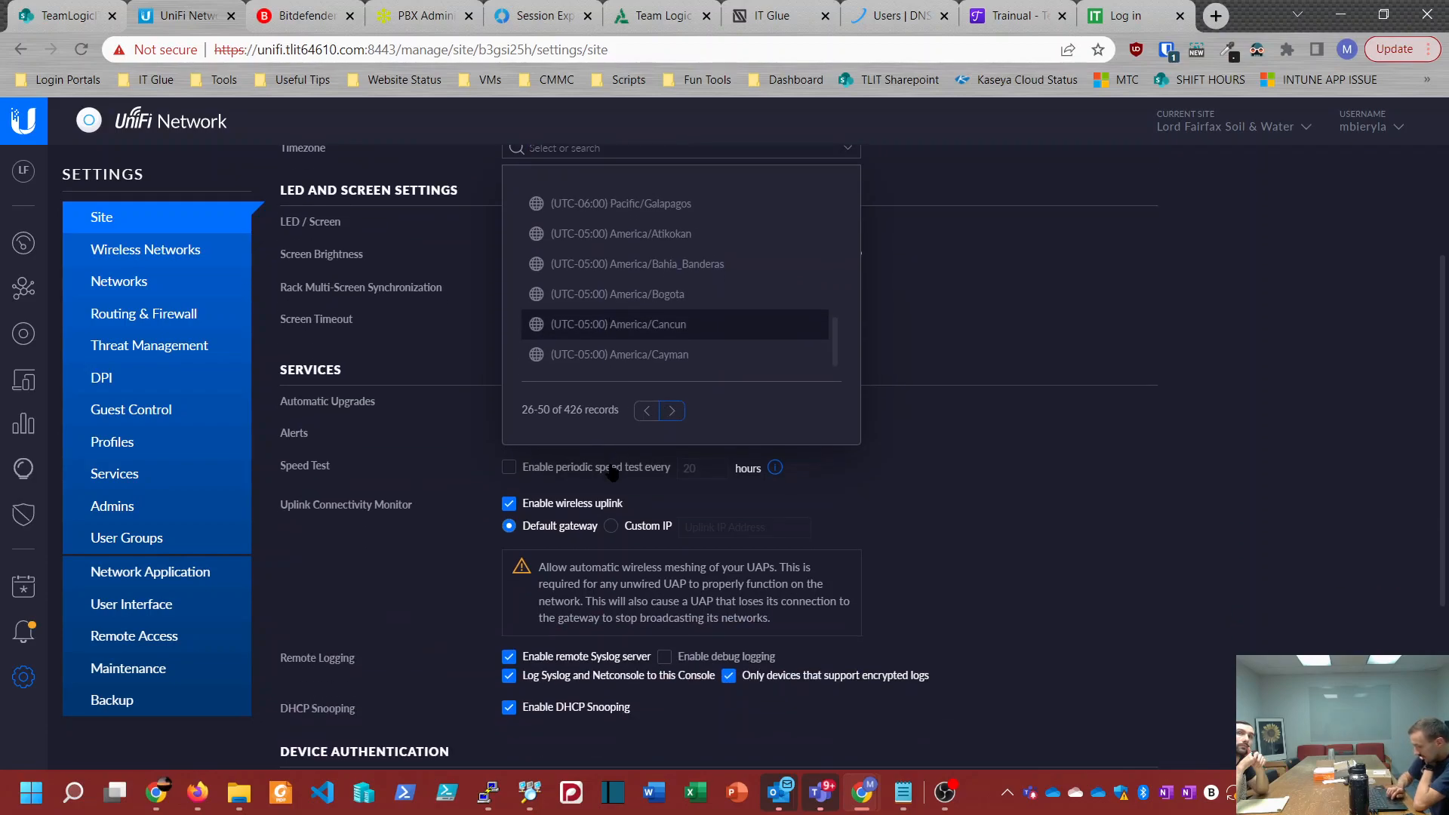
click(671, 411)
scroll(634, 341, up, 1)
scroll(633, 341, up, 4)
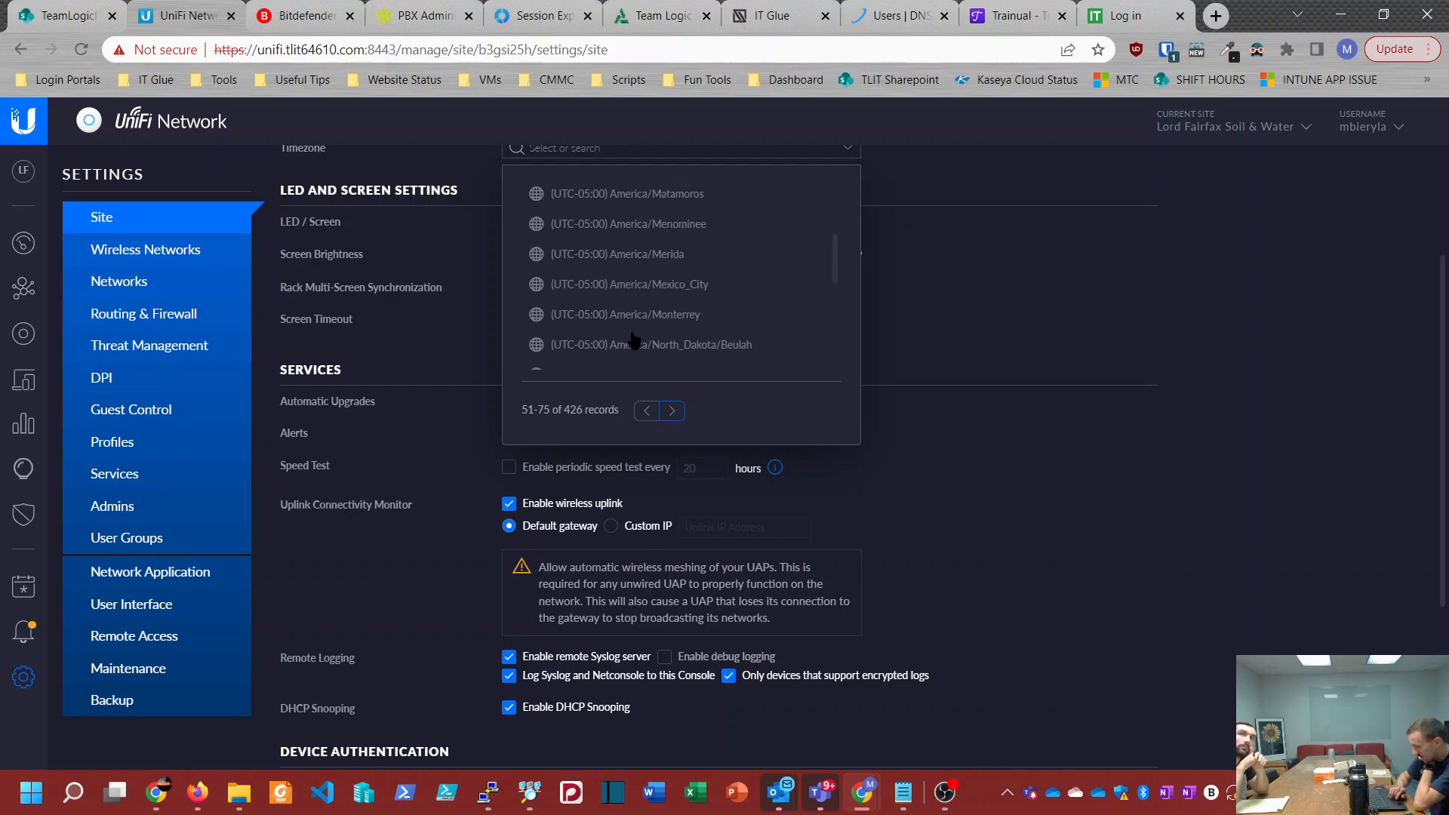
scroll(634, 341, up, 3)
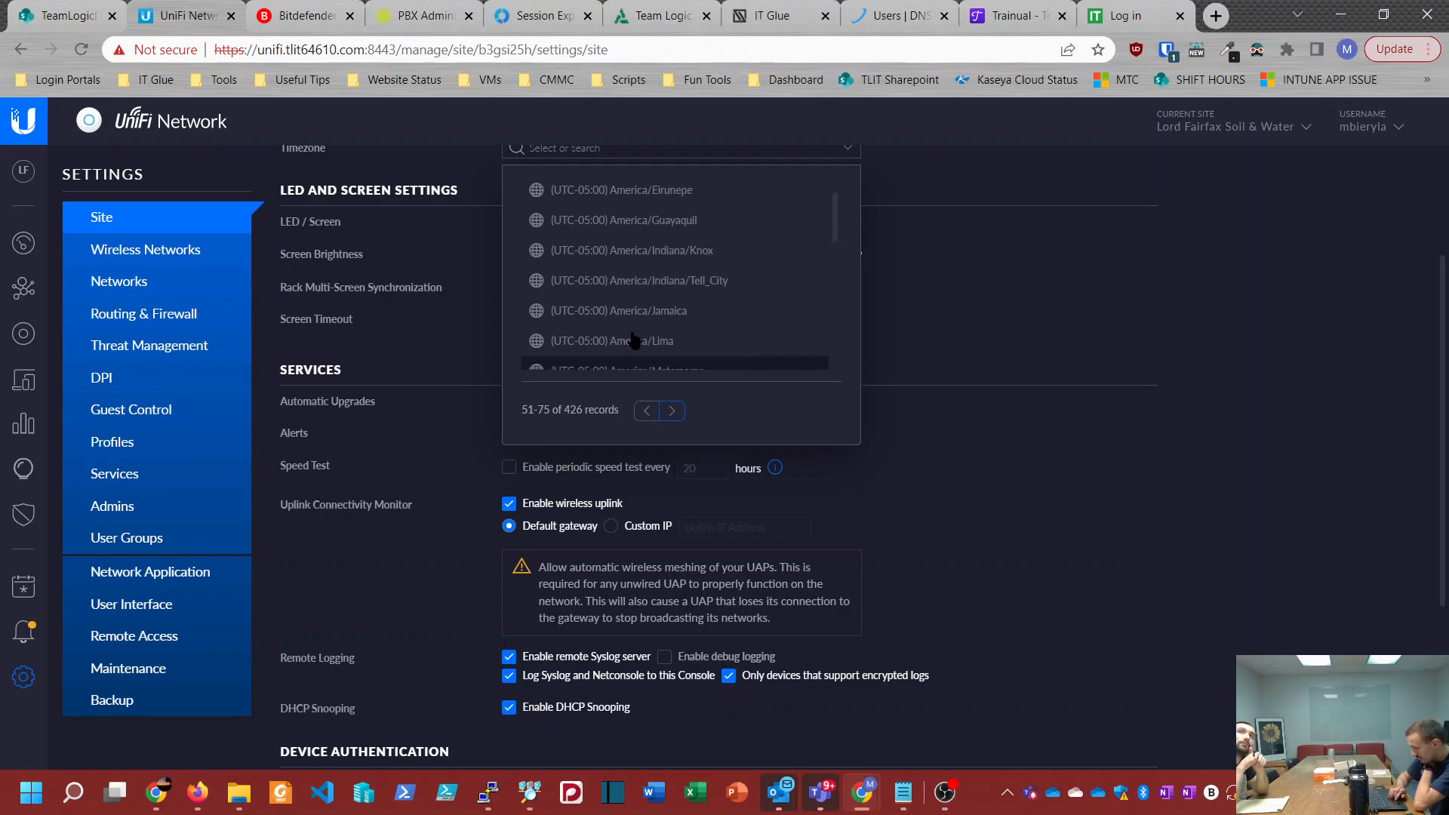
scroll(634, 342, up, 2)
scroll(634, 341, down, 3)
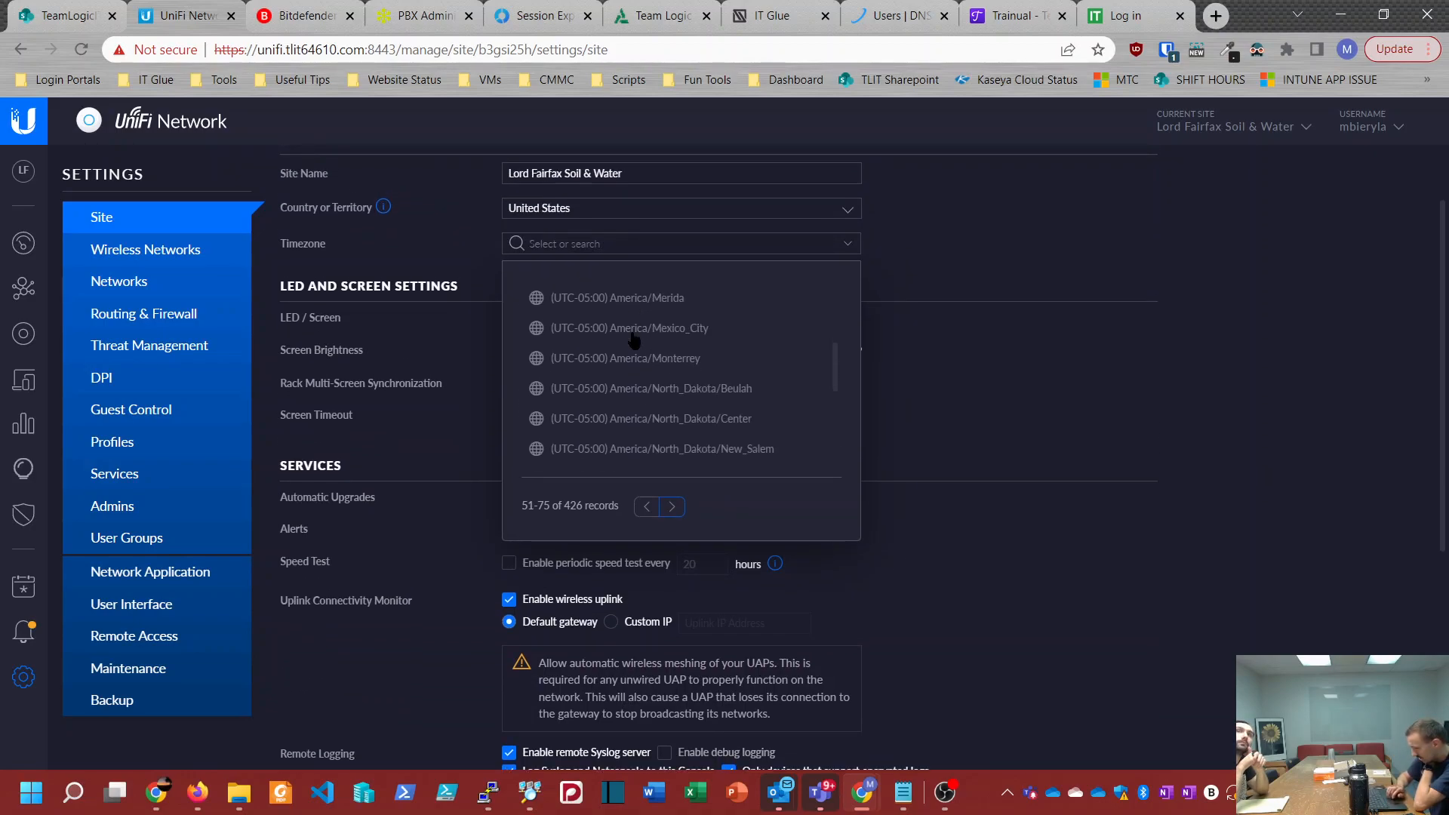
scroll(634, 341, down, 2)
scroll(633, 341, up, 4)
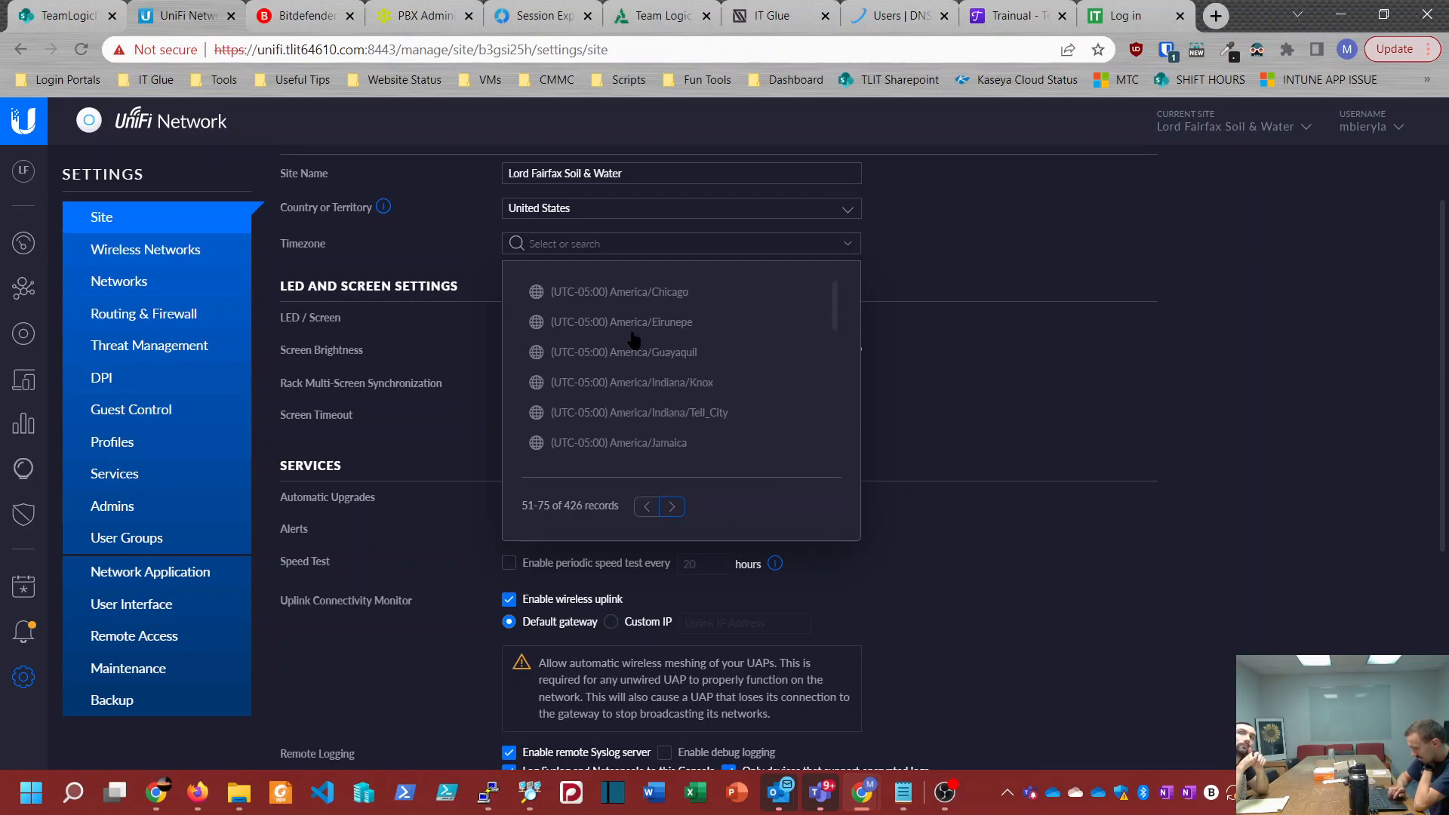
scroll(633, 342, down, 2)
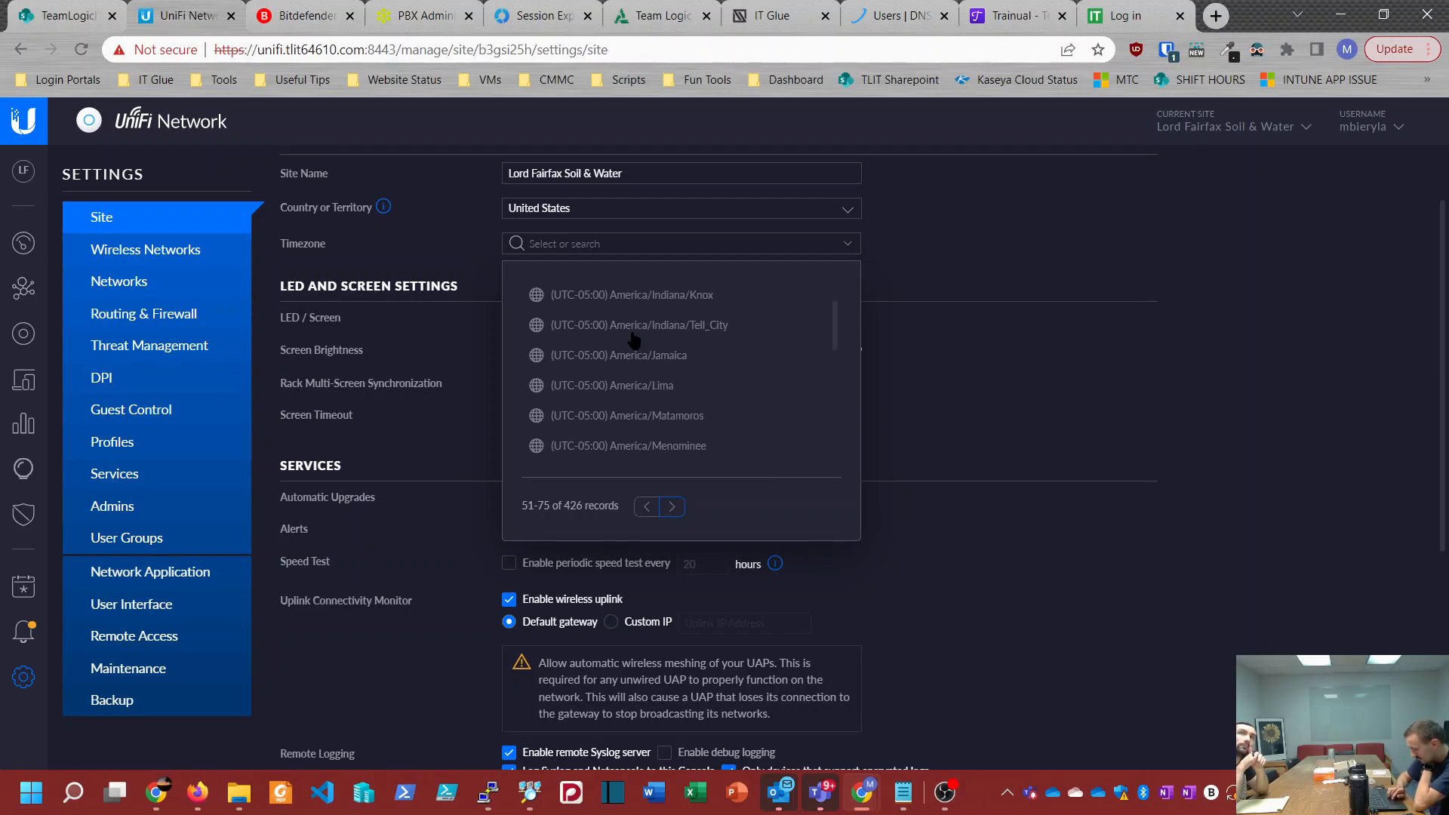
scroll(633, 341, down, 6)
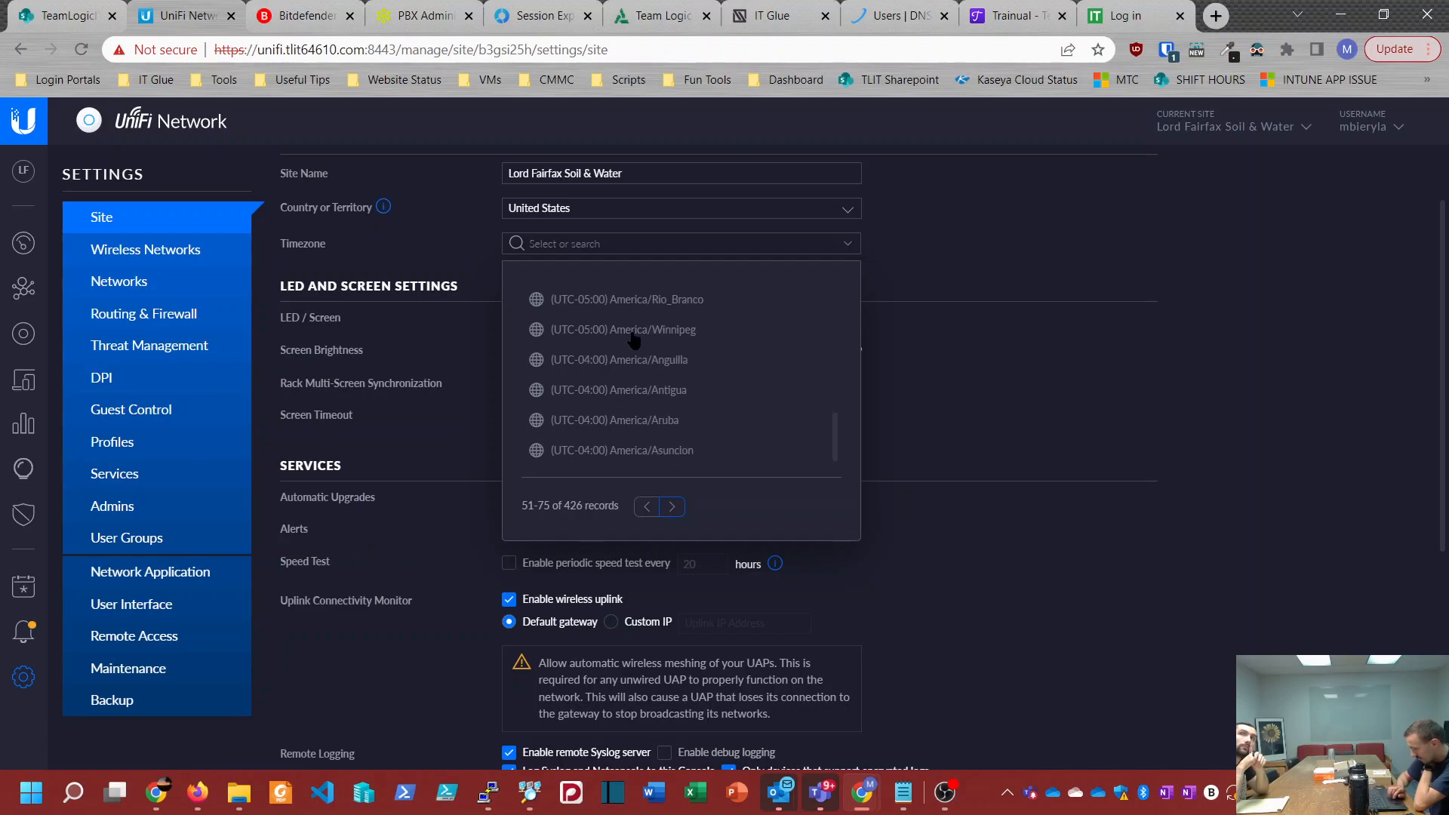
click(671, 357)
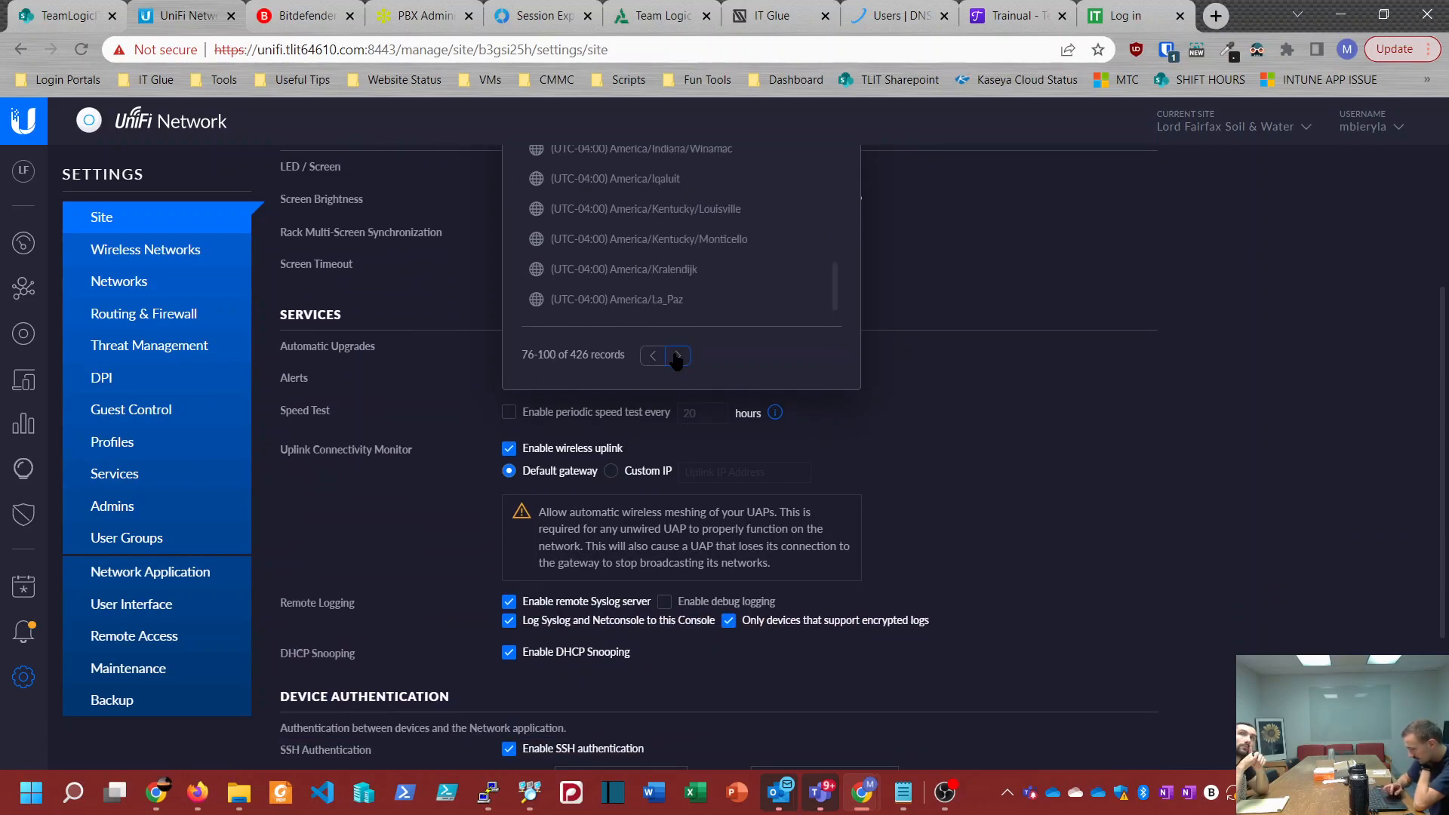
scroll(677, 361, up, 3)
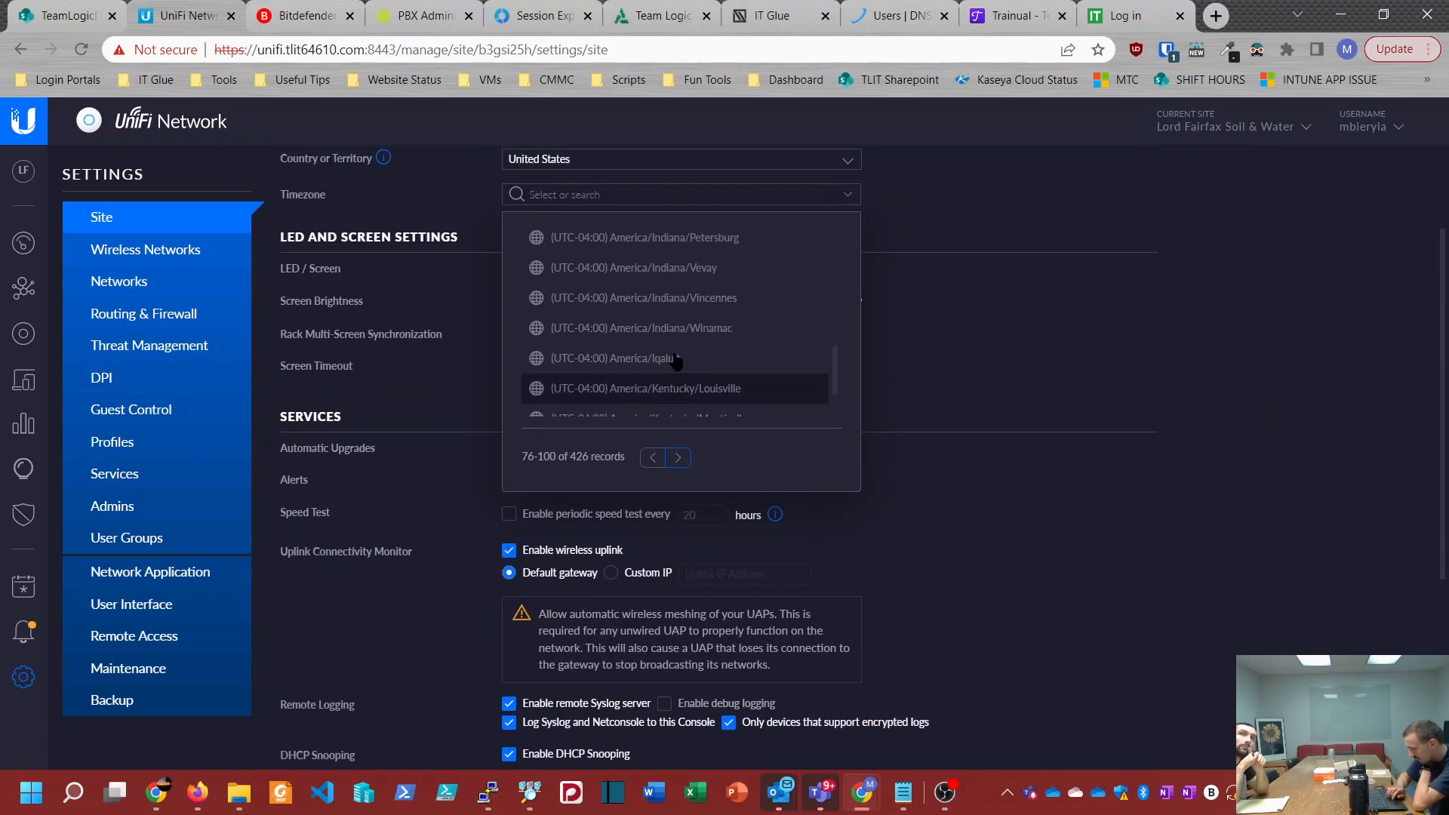
scroll(677, 361, up, 3)
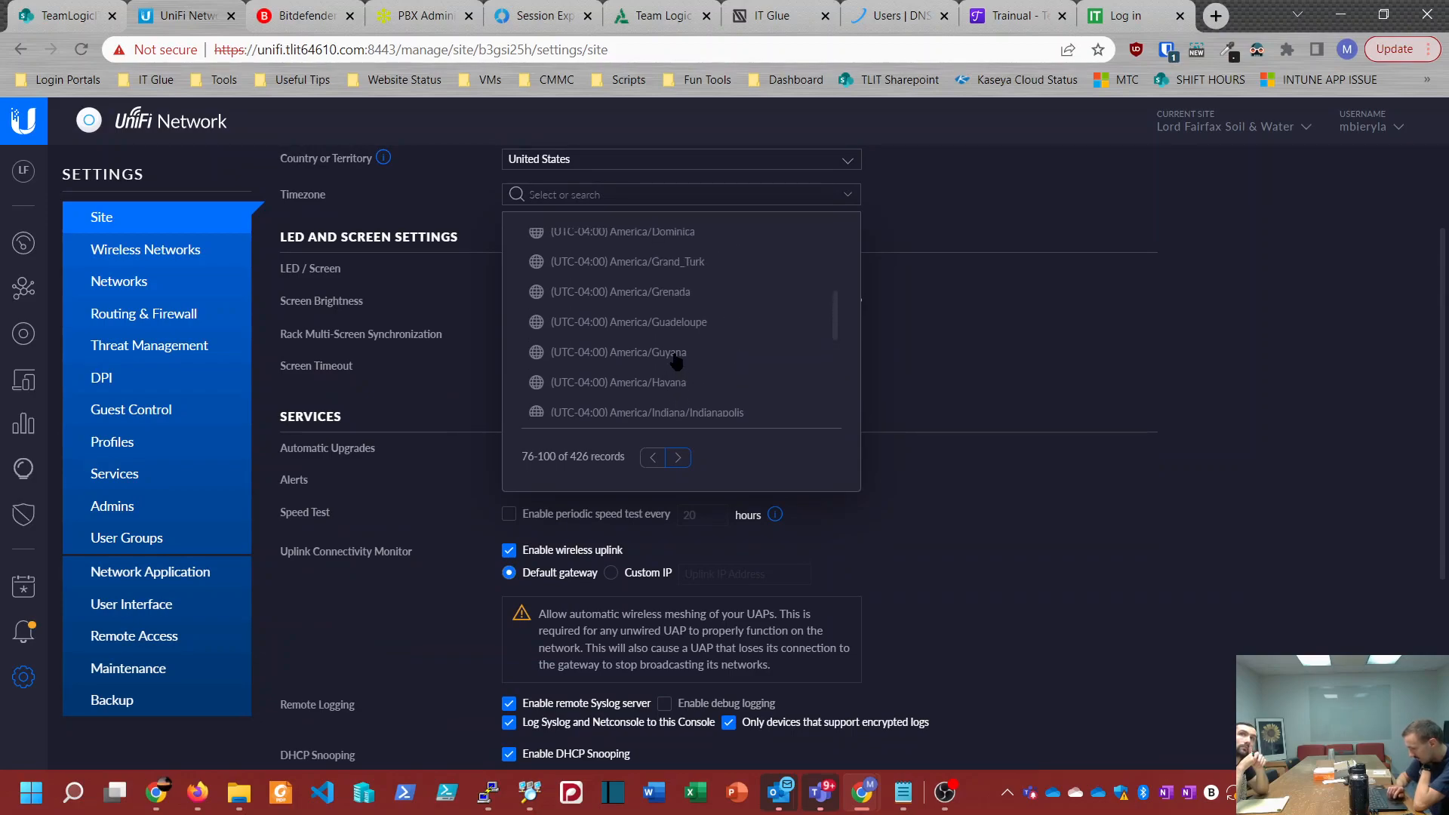
scroll(677, 360, up, 3)
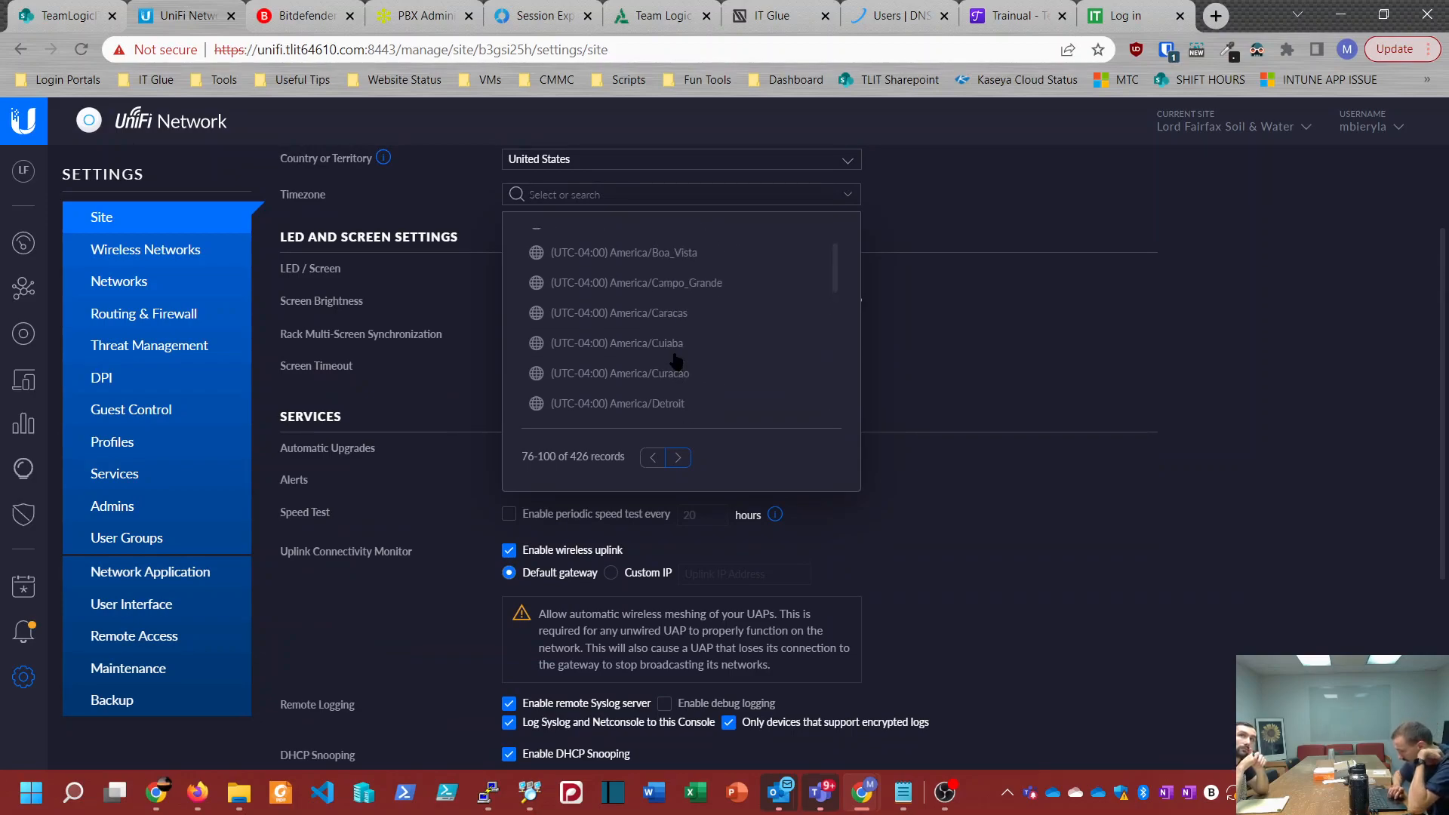
scroll(677, 377, down, 5)
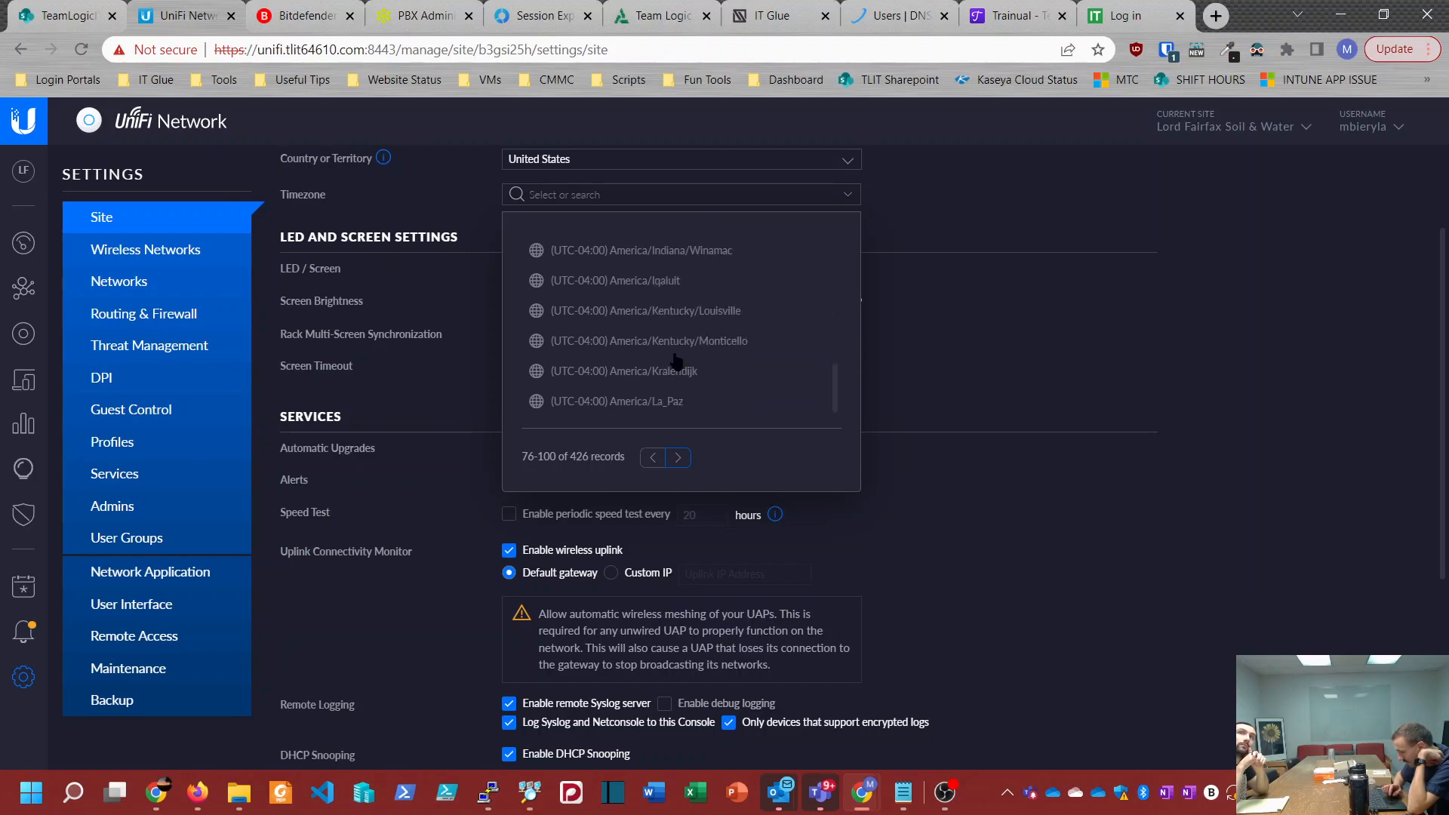
click(678, 457)
scroll(671, 339, down, 3)
scroll(676, 345, up, 3)
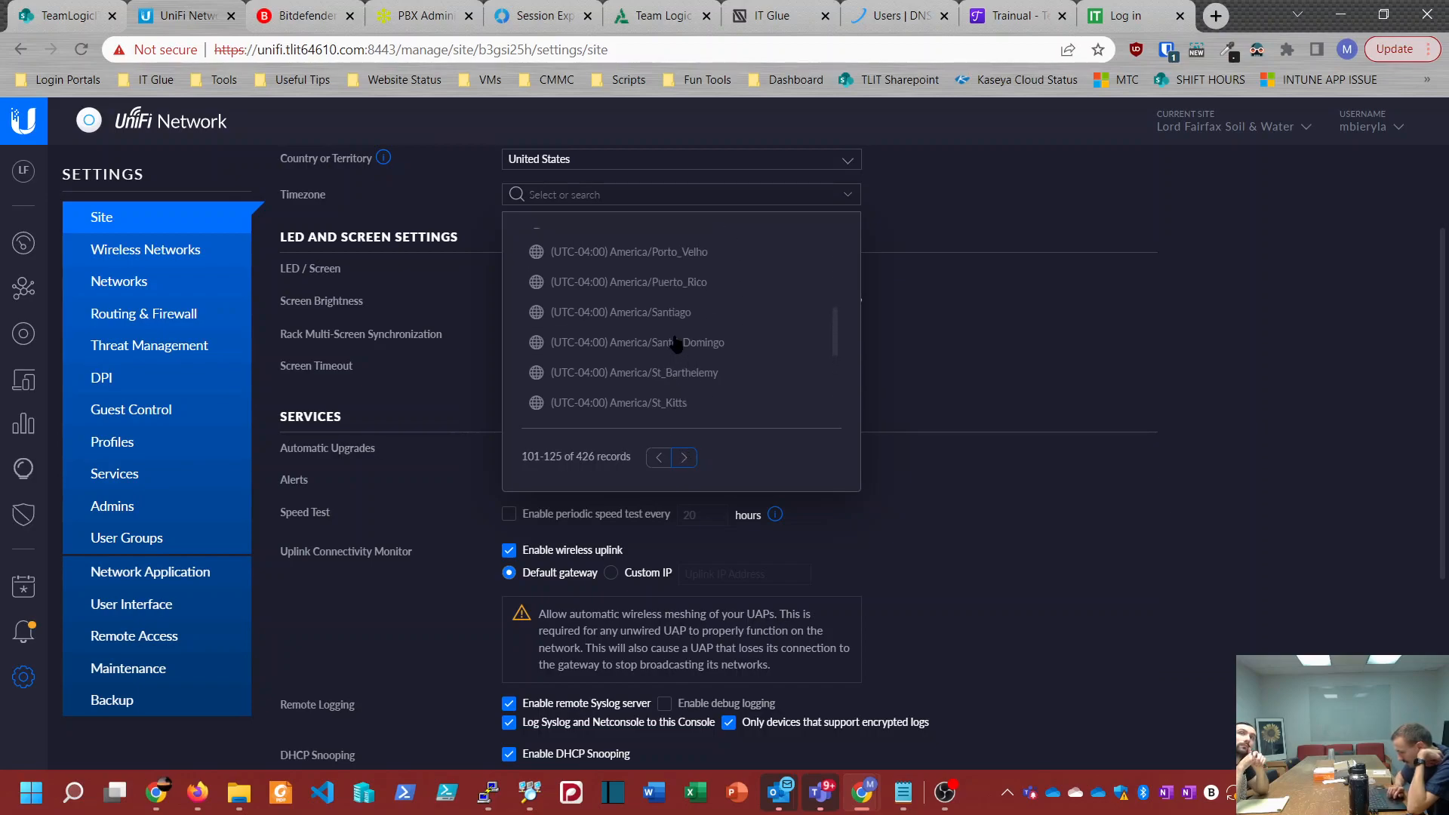
scroll(677, 345, up, 1)
scroll(677, 344, up, 2)
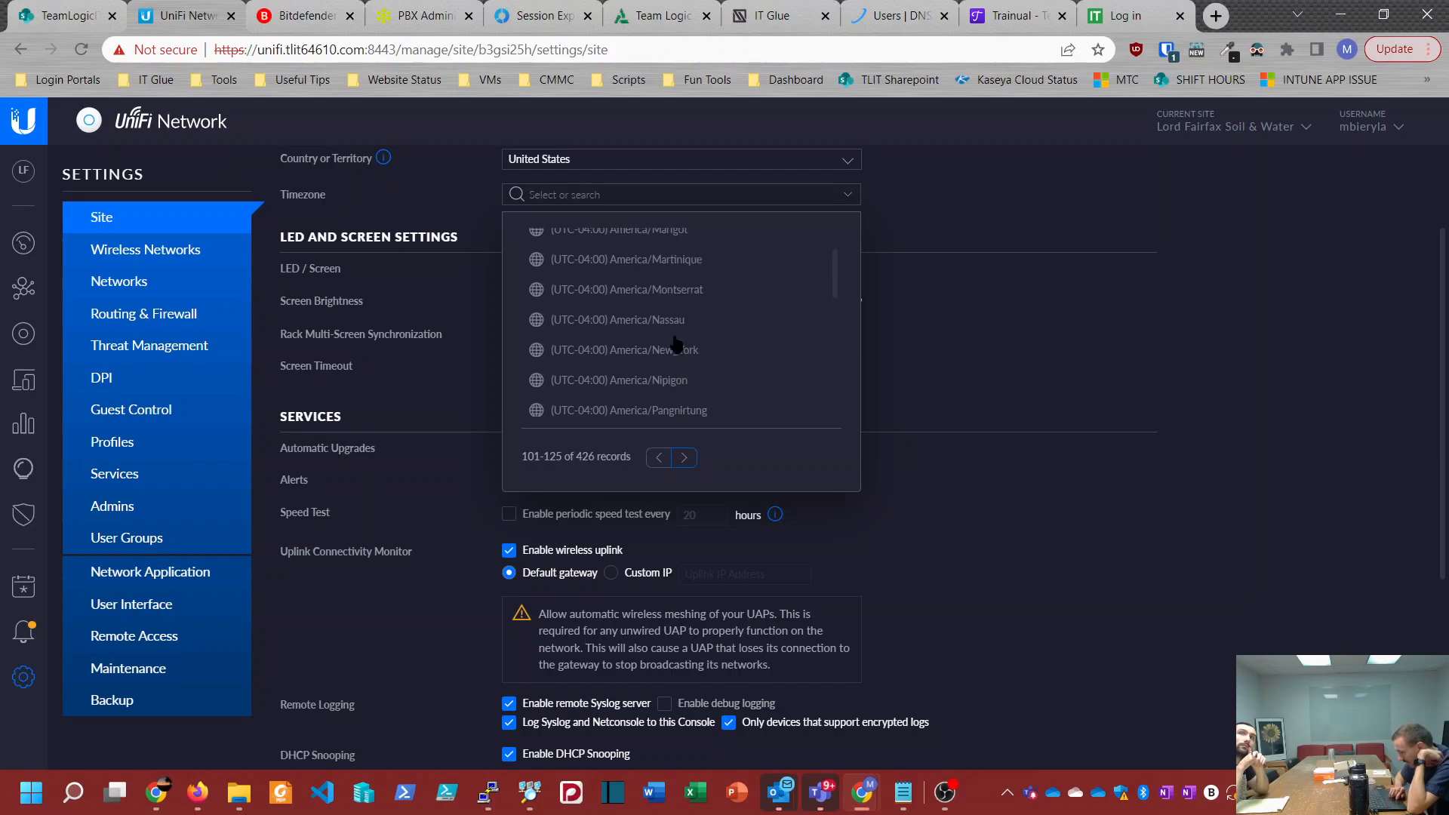
click(666, 349)
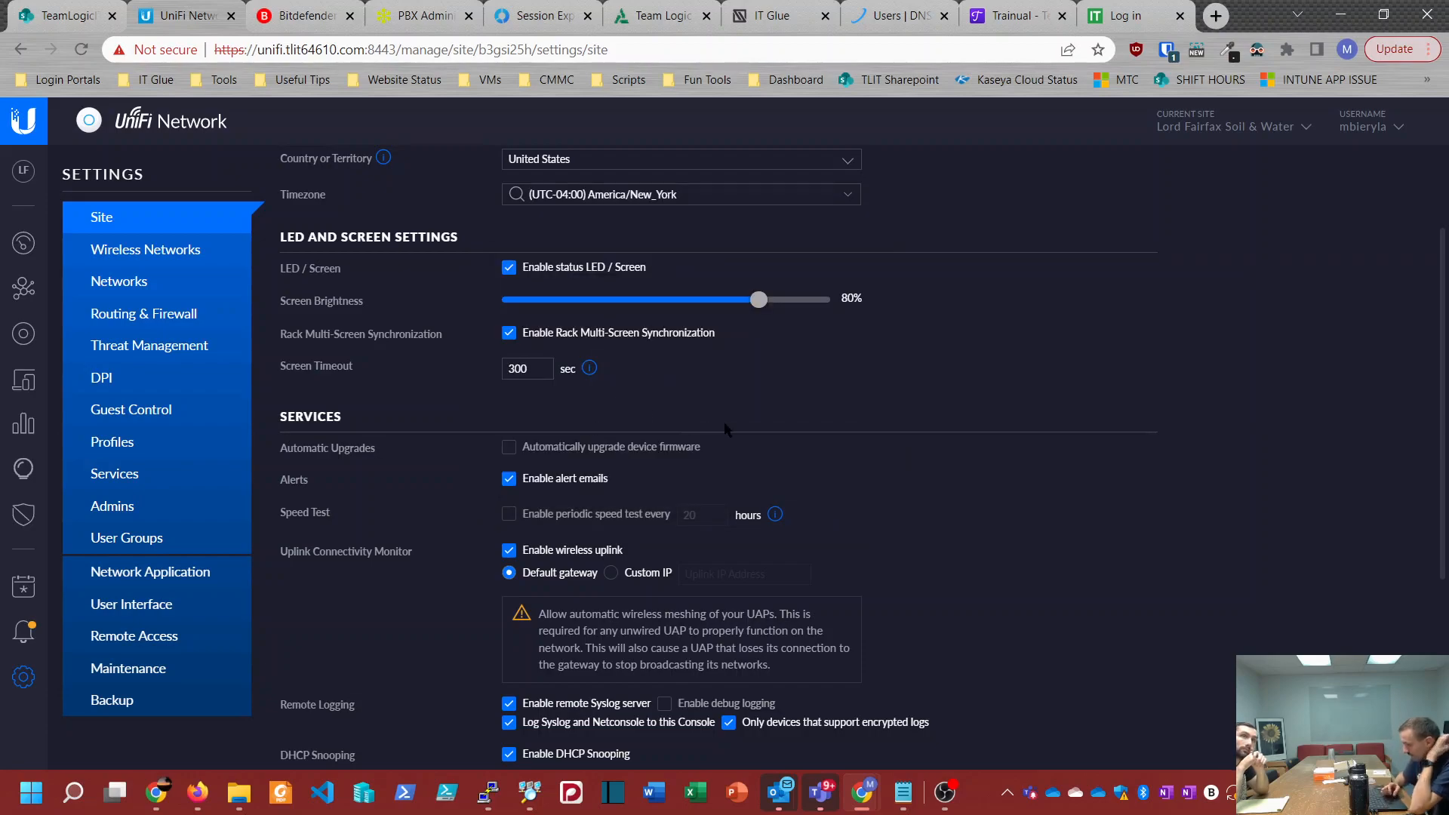
Step: Replace the SSH authentication username under the site's device authentication with TLIT-Admin
scroll(723, 424, down, 3)
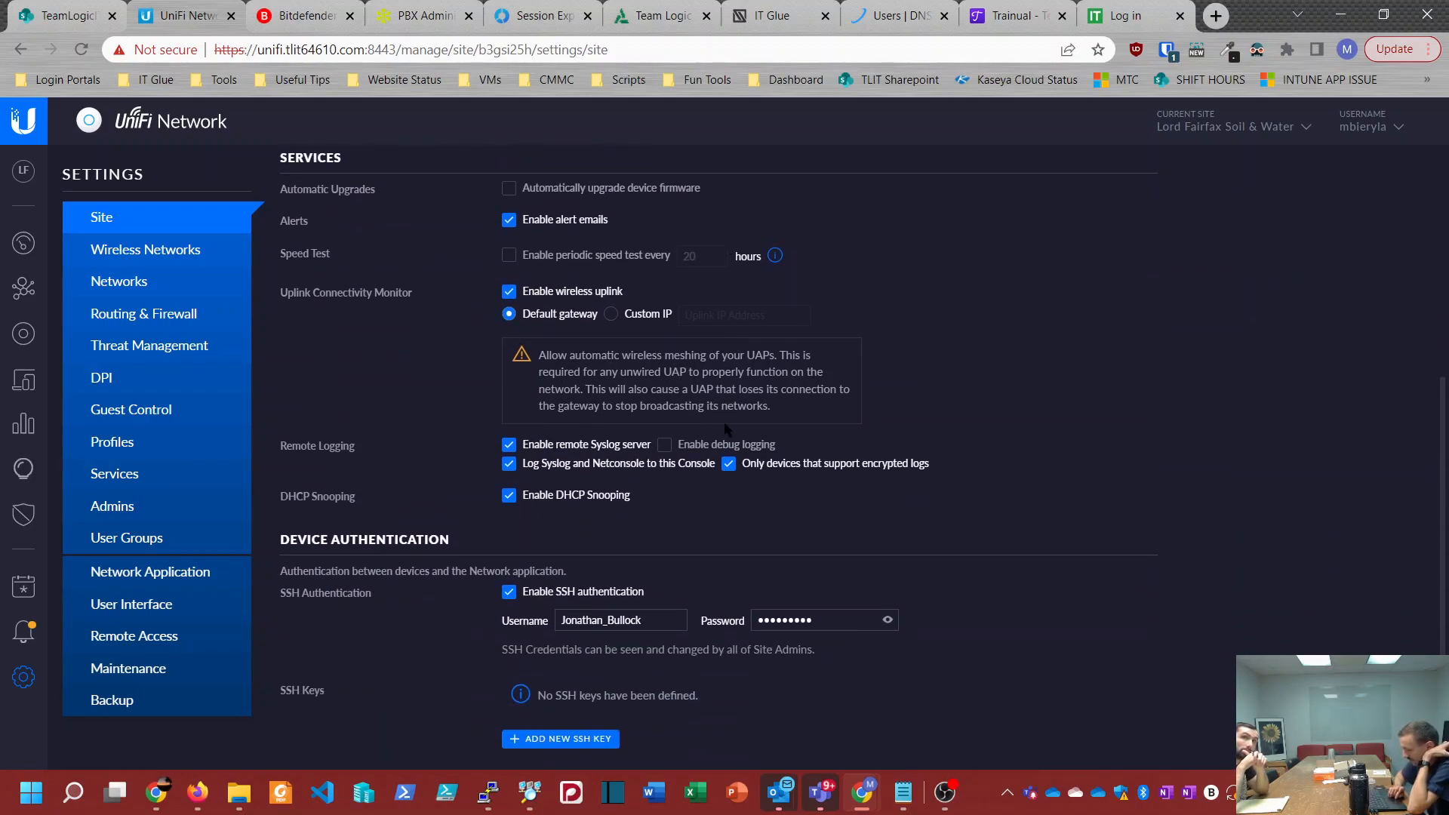
scroll(722, 423, down, 1)
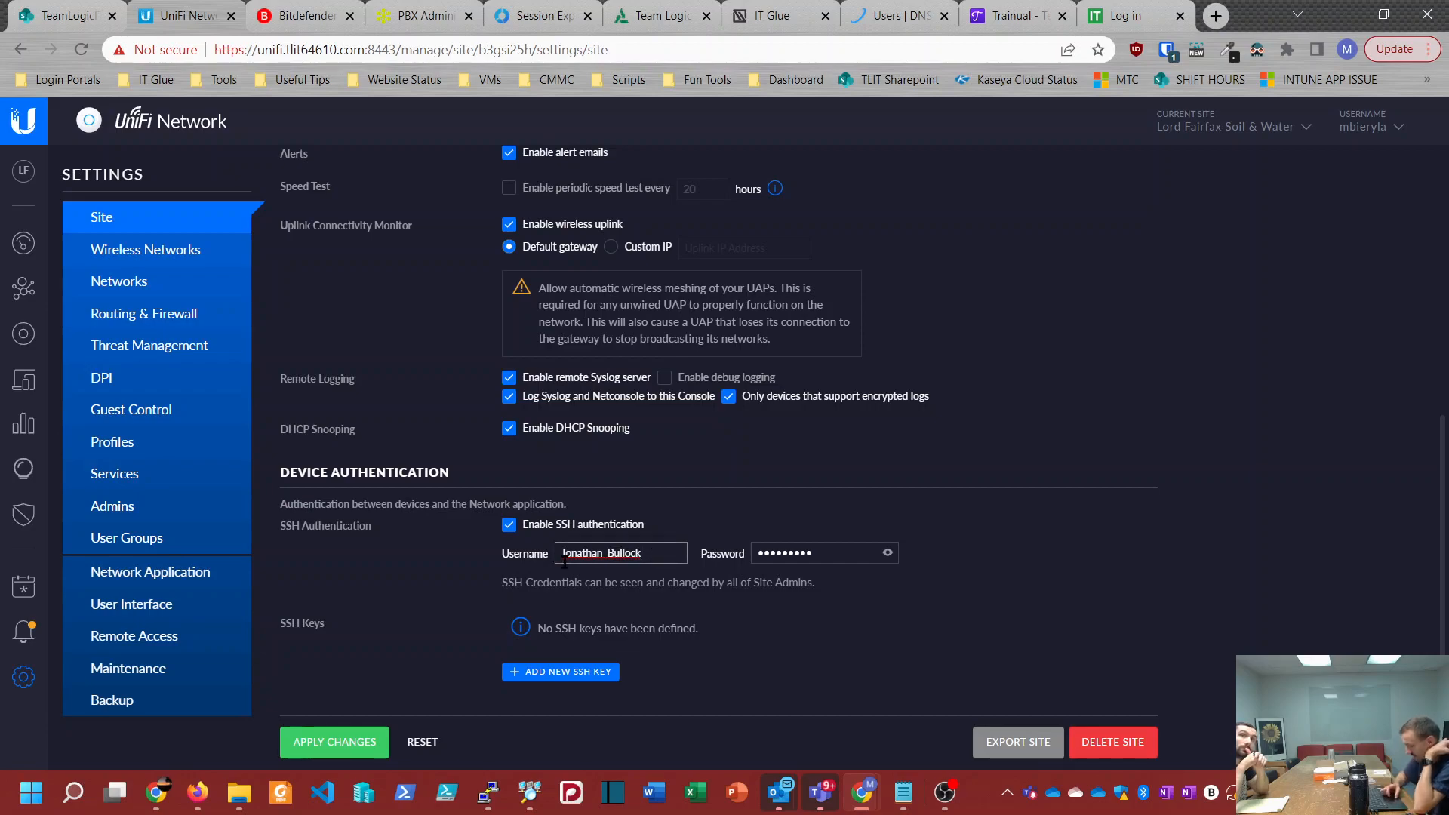
right_click(526, 560)
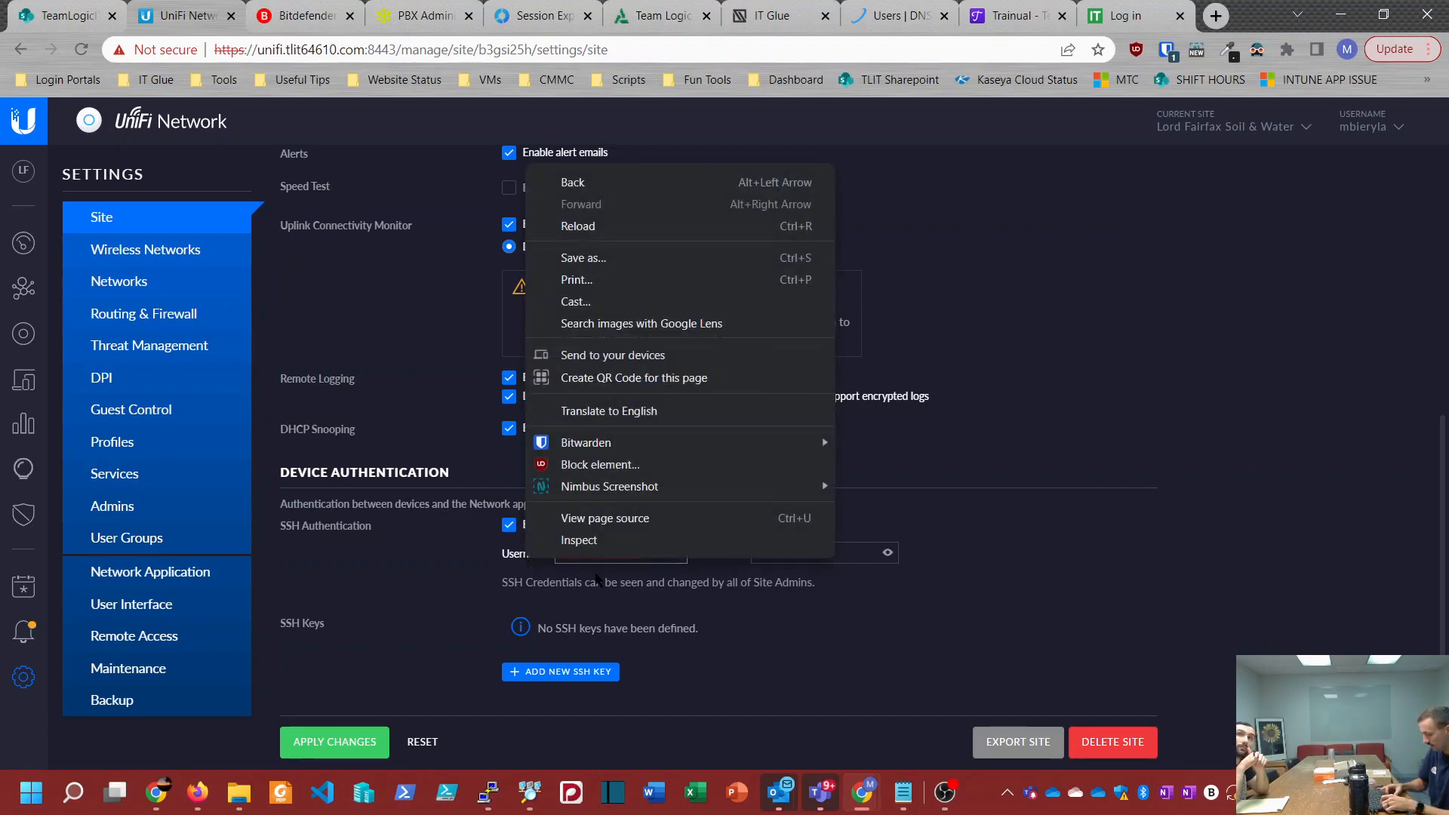
click(638, 582)
drag(646, 552, 541, 549)
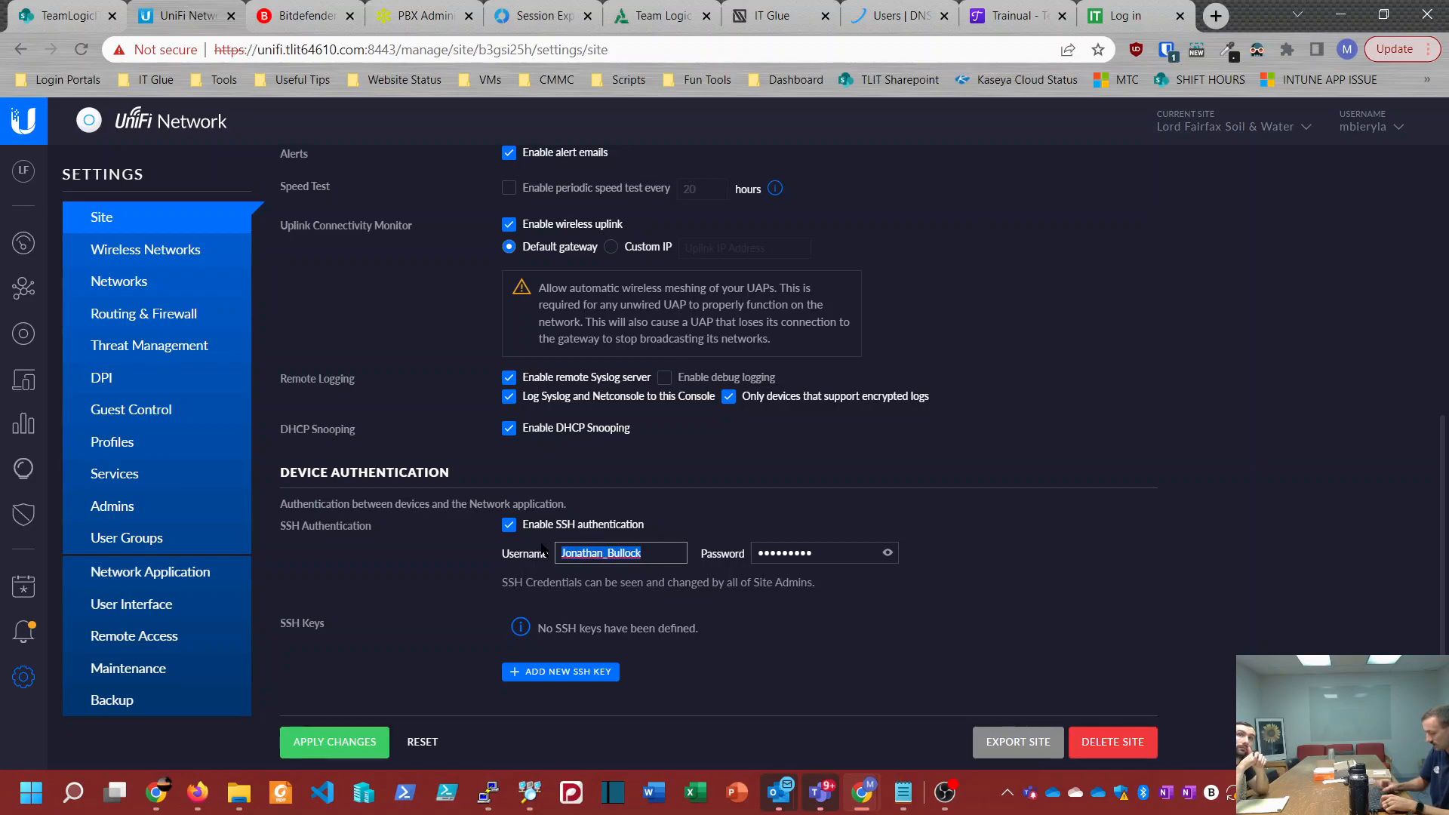
text(TLIT-Admin)
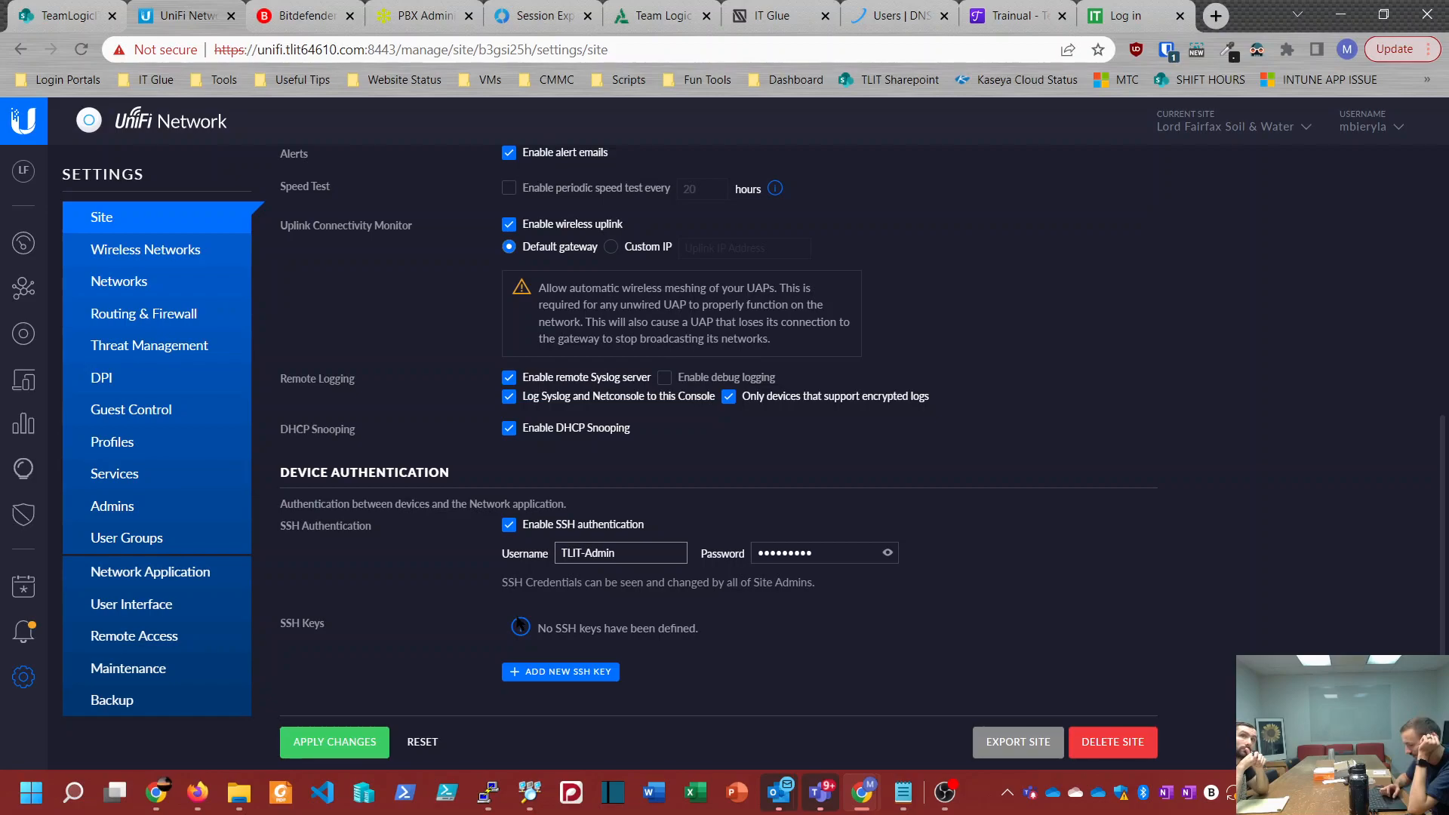
click(439, 623)
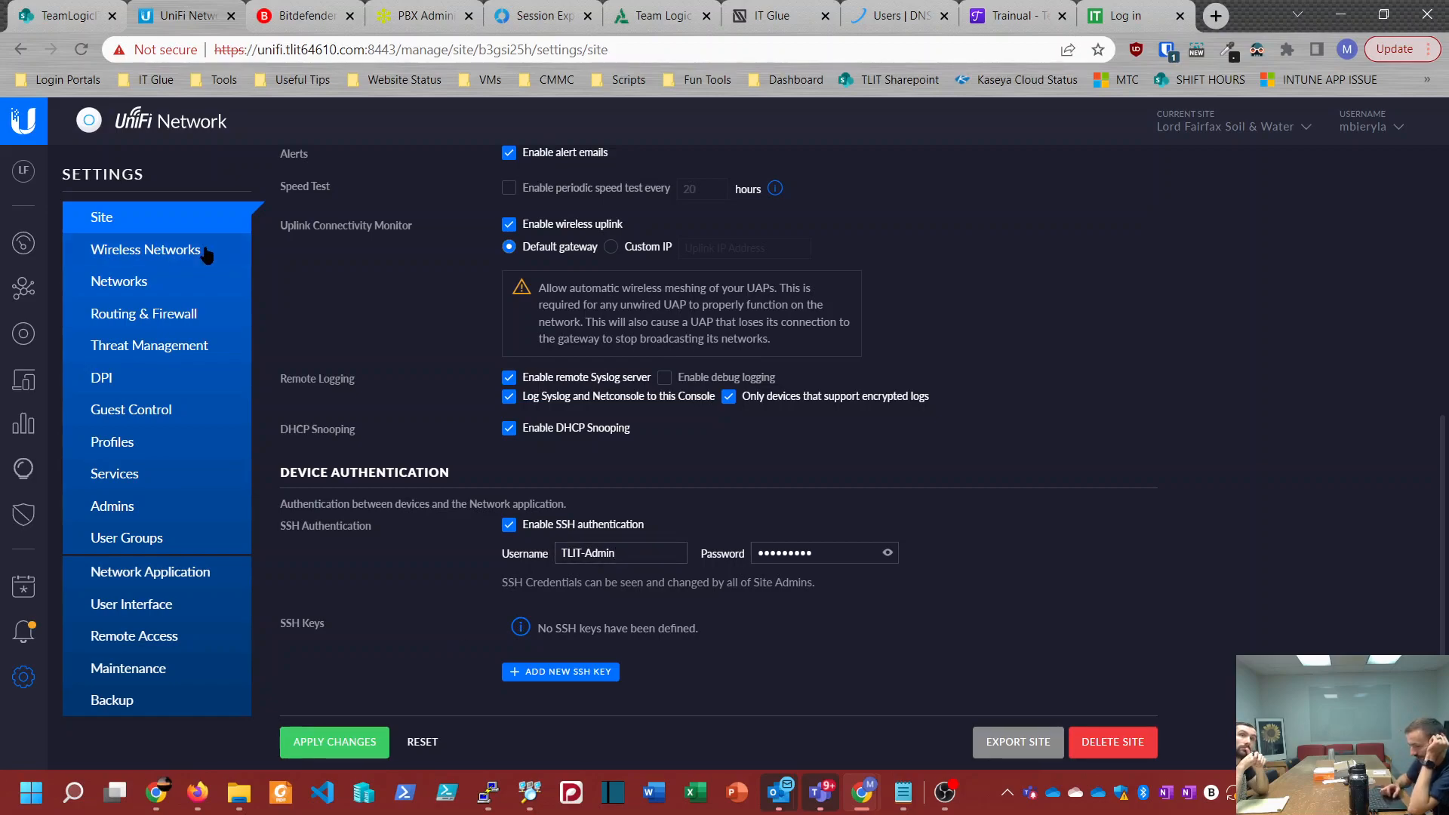
Step: Review the site configuration once more and apply the changes
scroll(462, 441, up, 6)
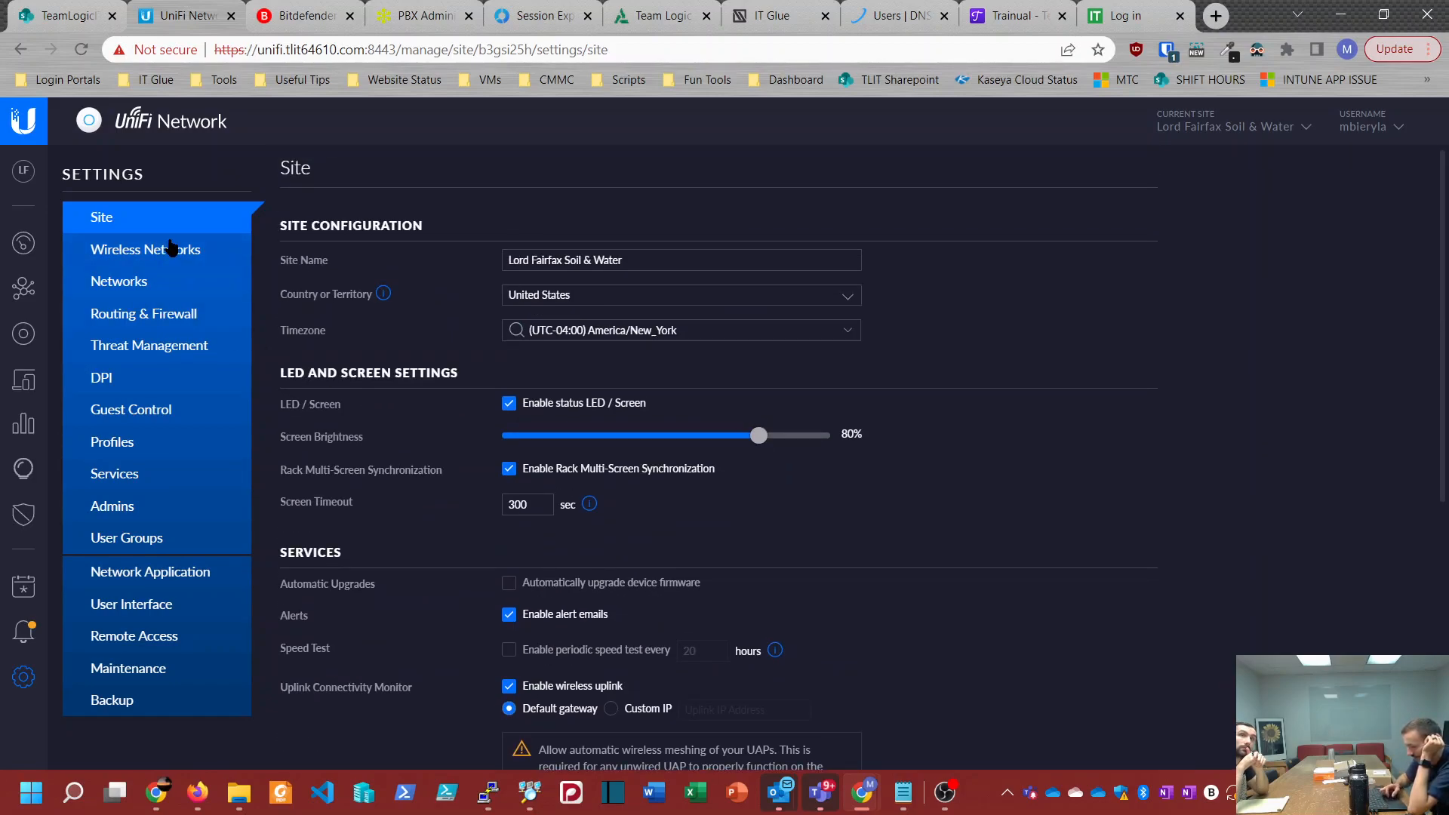
scroll(491, 453, down, 6)
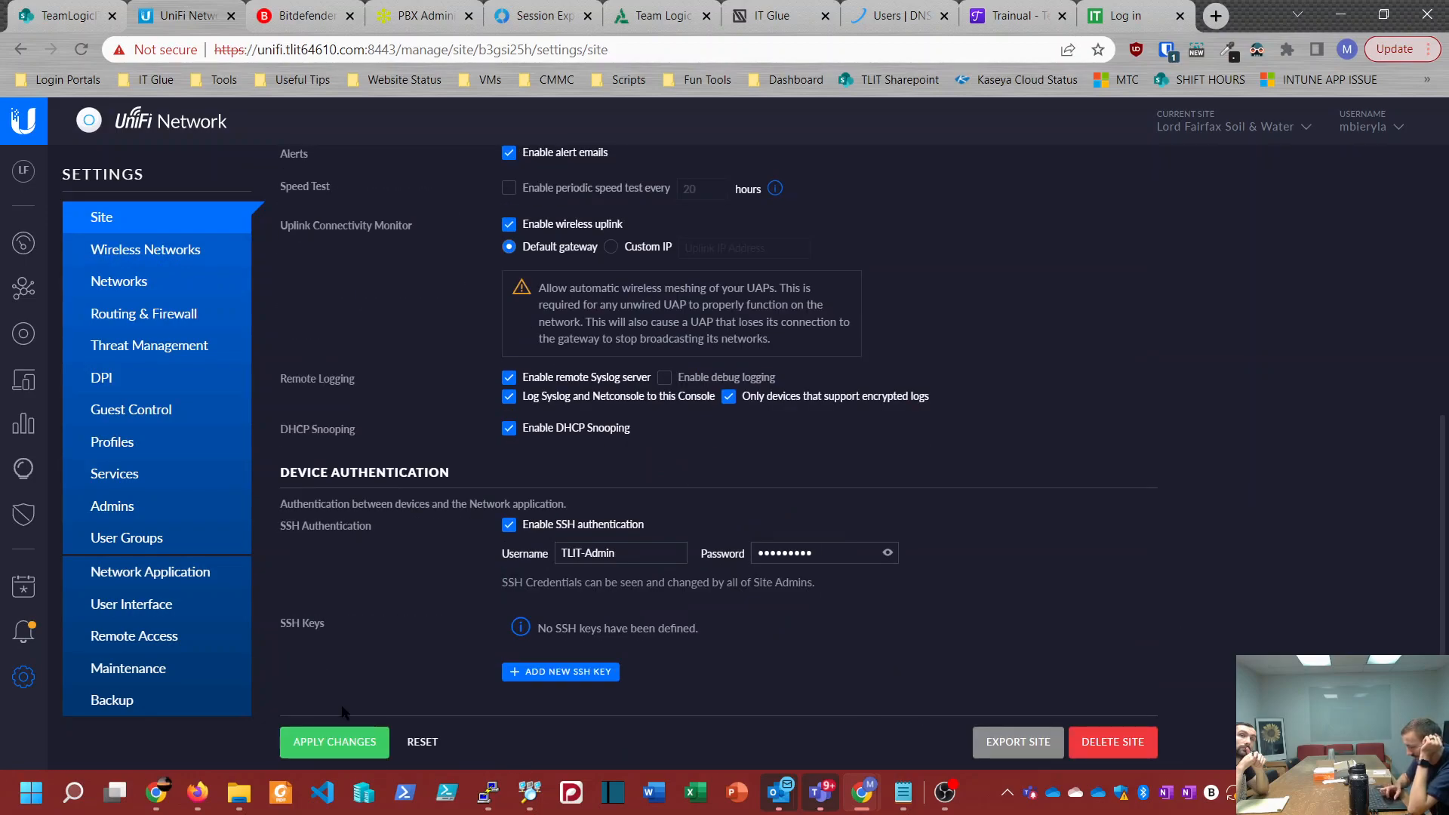
click(326, 739)
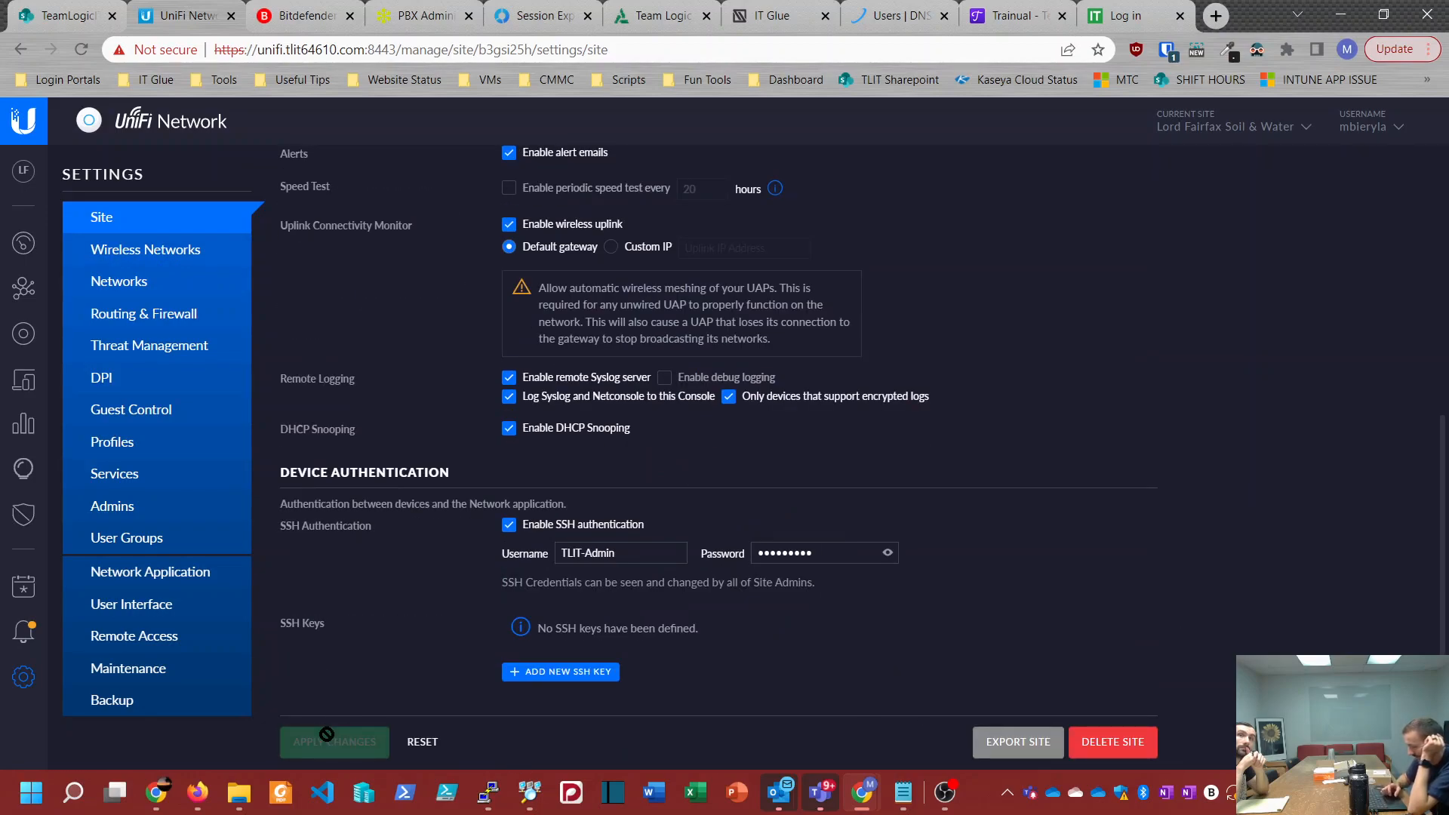
Step: Examine the configuration of the LFSWCD 2.4G wireless network and the LFSWCD.local entry in the site's network list
click(139, 257)
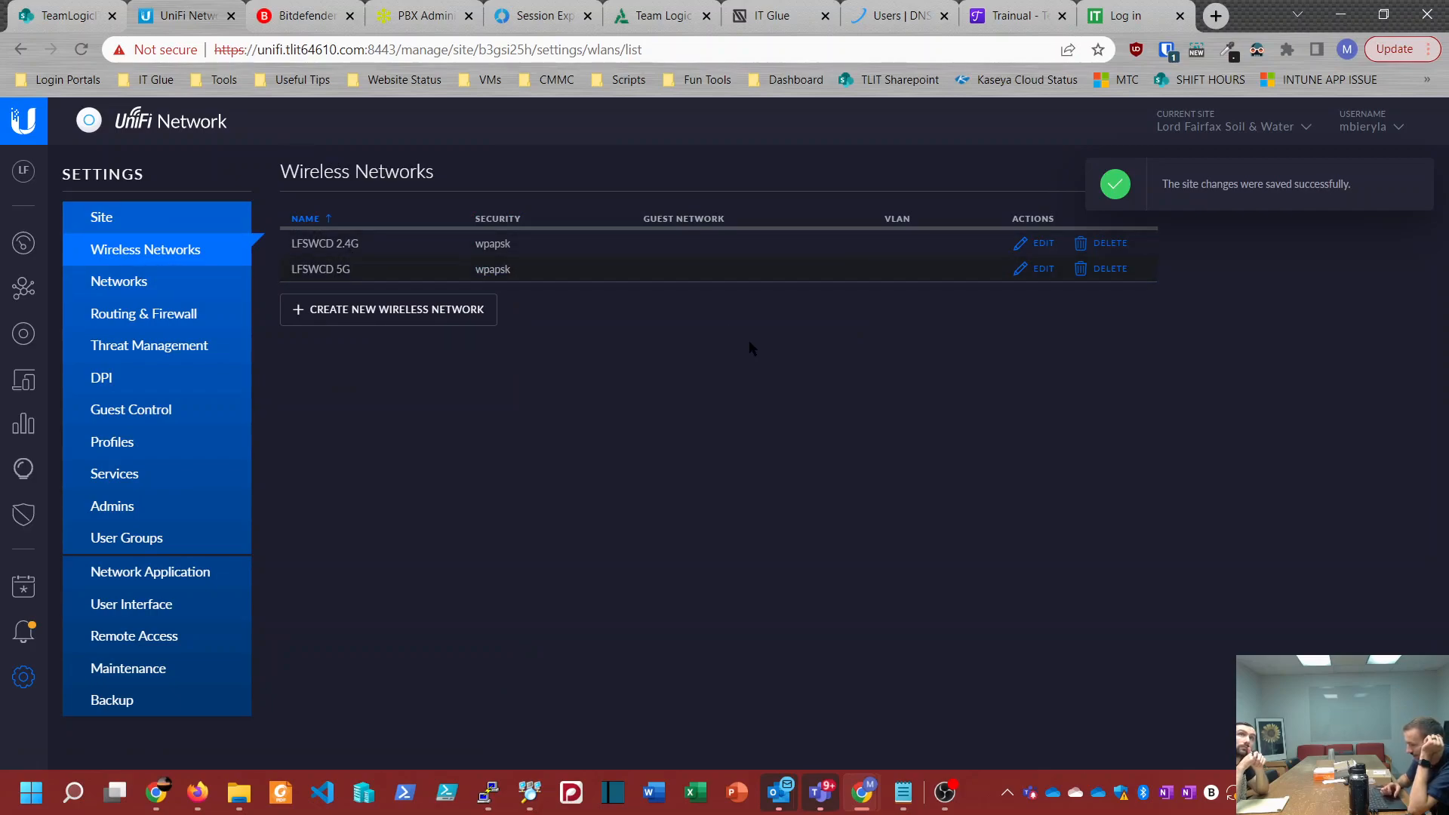
click(1033, 244)
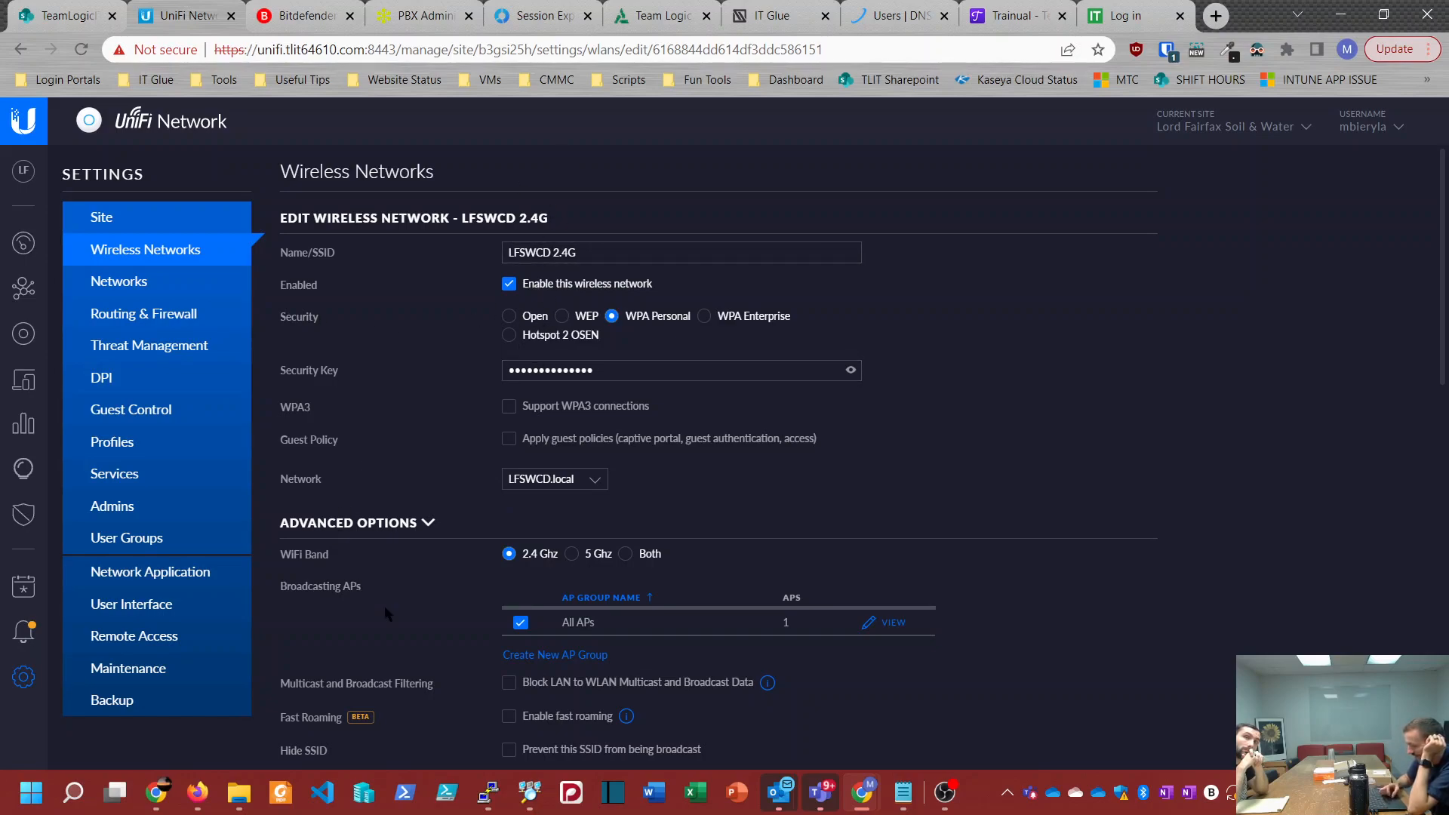
click(142, 297)
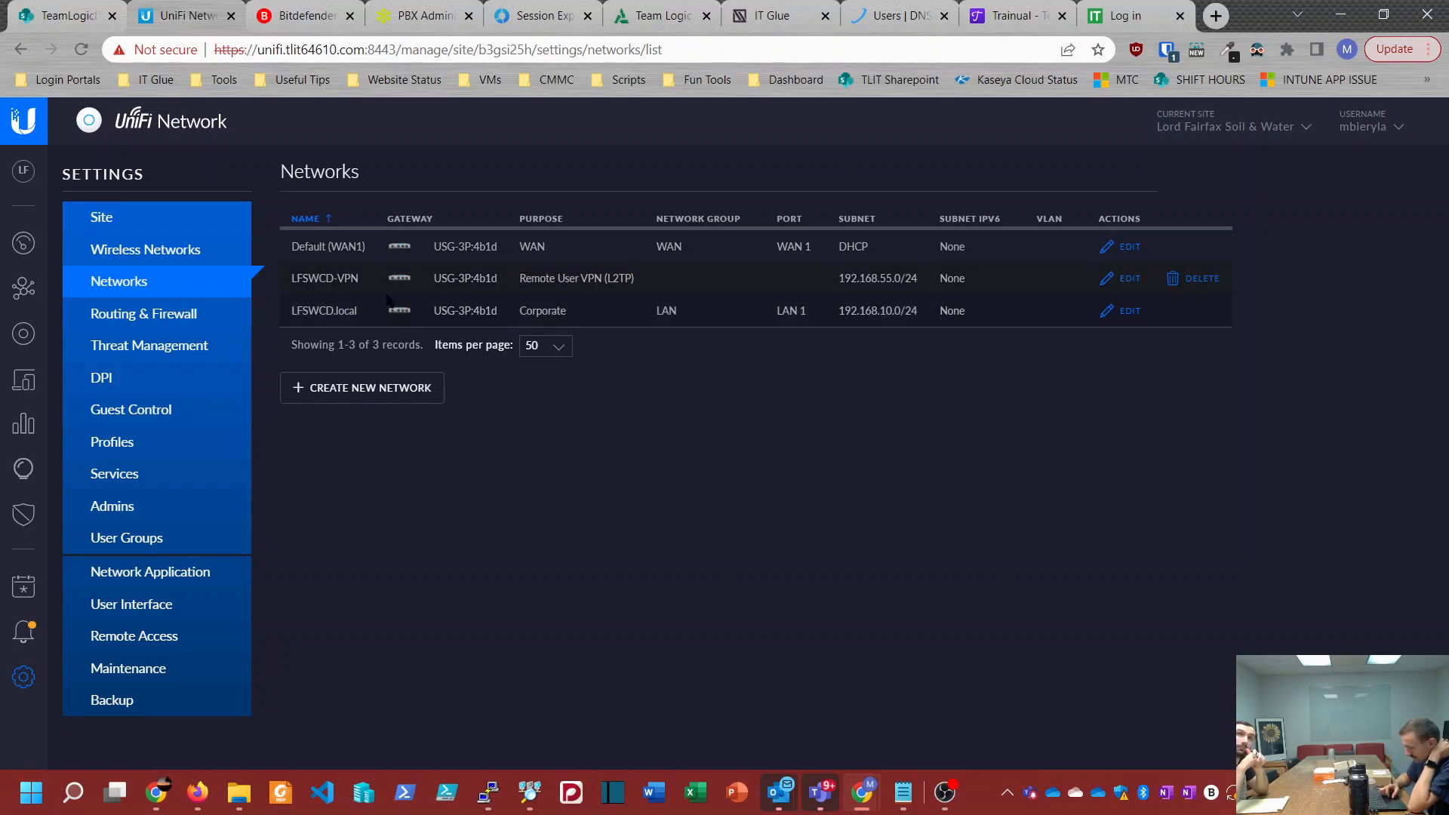
drag(293, 310, 398, 305)
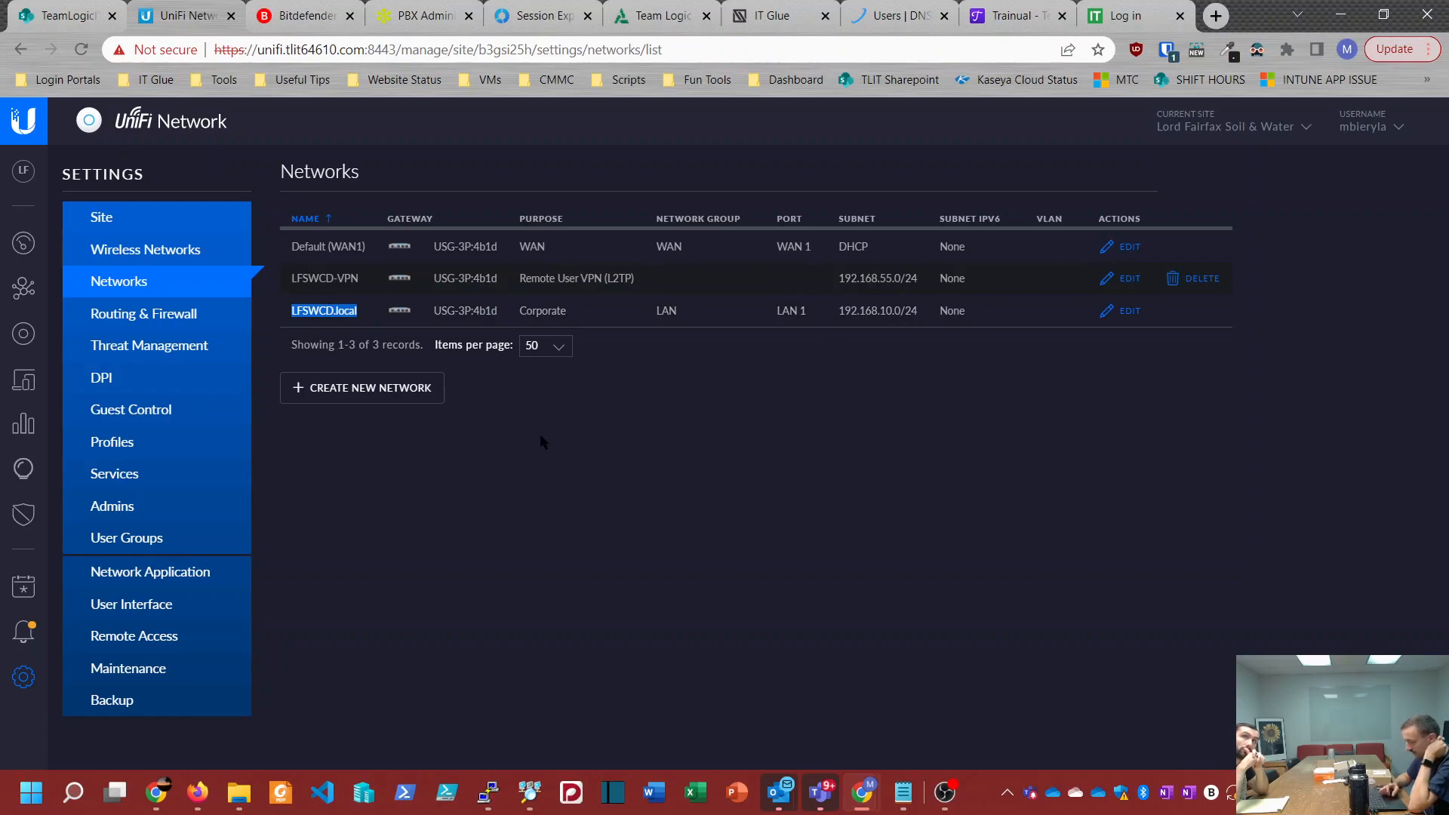
Step: View the site's static routes and its IPv4 firewall rules for WAN In
click(160, 318)
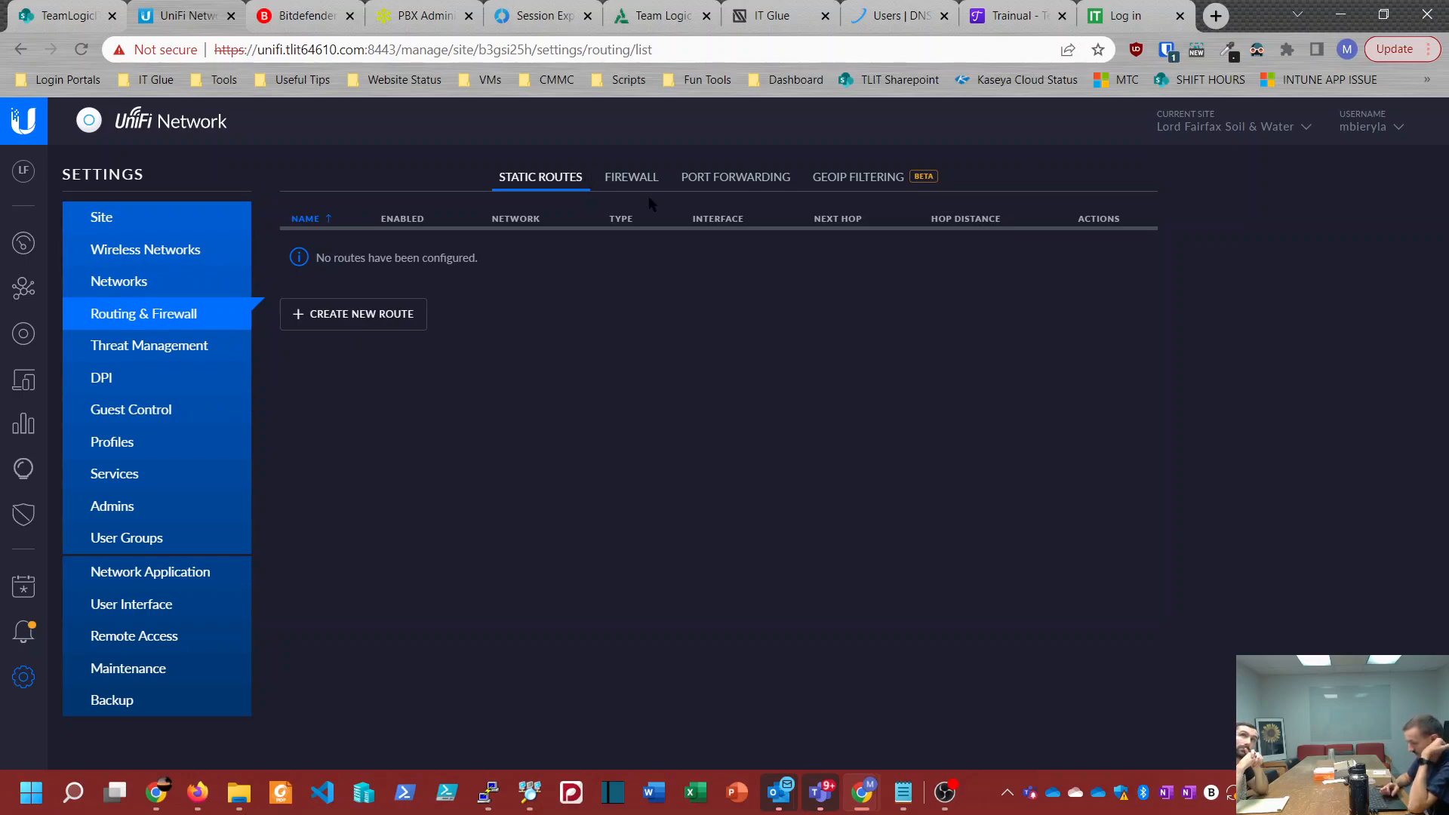
click(635, 177)
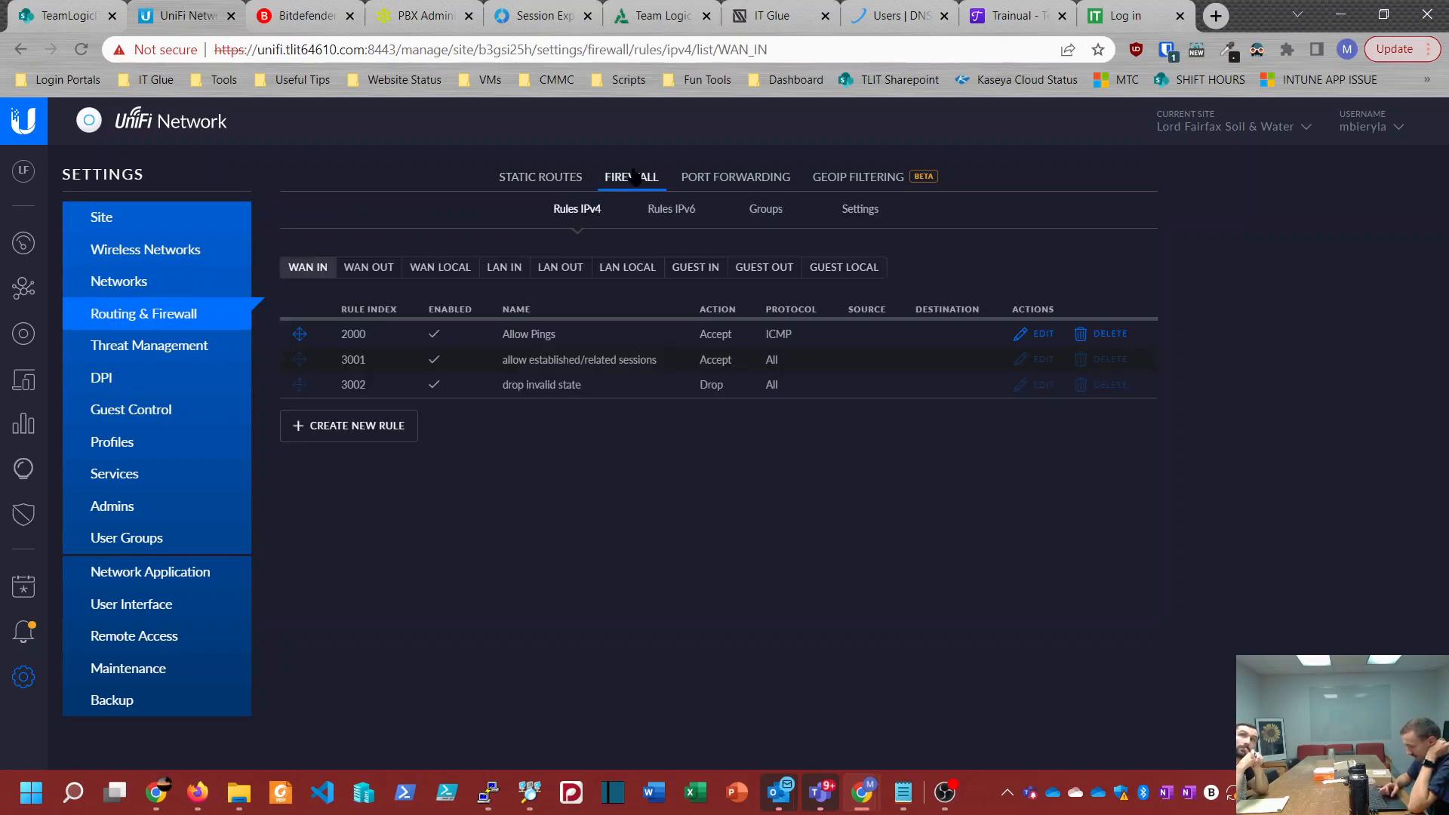
Step: Check the site's port forwarding, firewall and static routes, plus its Threat Management and DPI settings
click(721, 183)
click(627, 183)
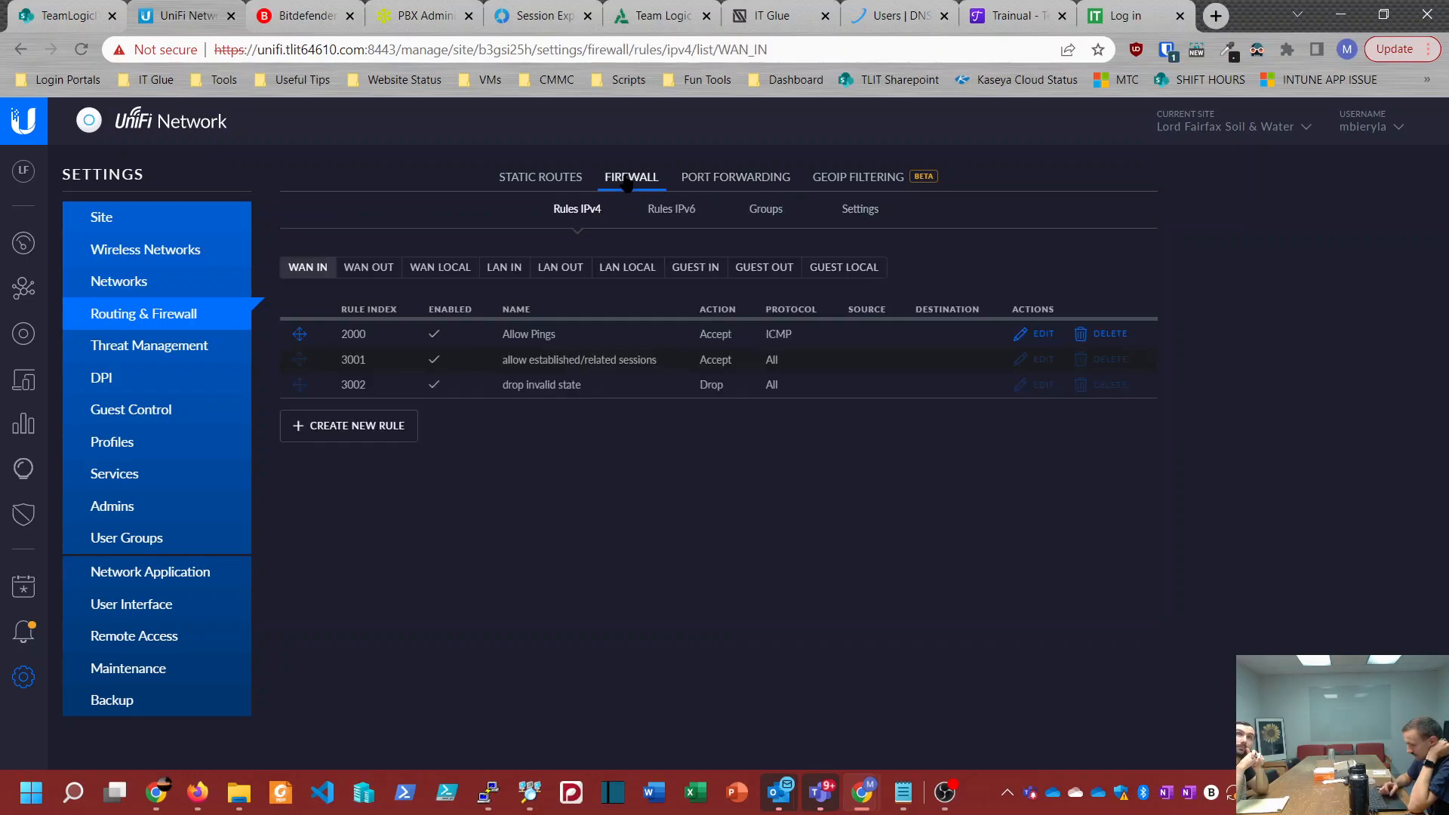
click(558, 177)
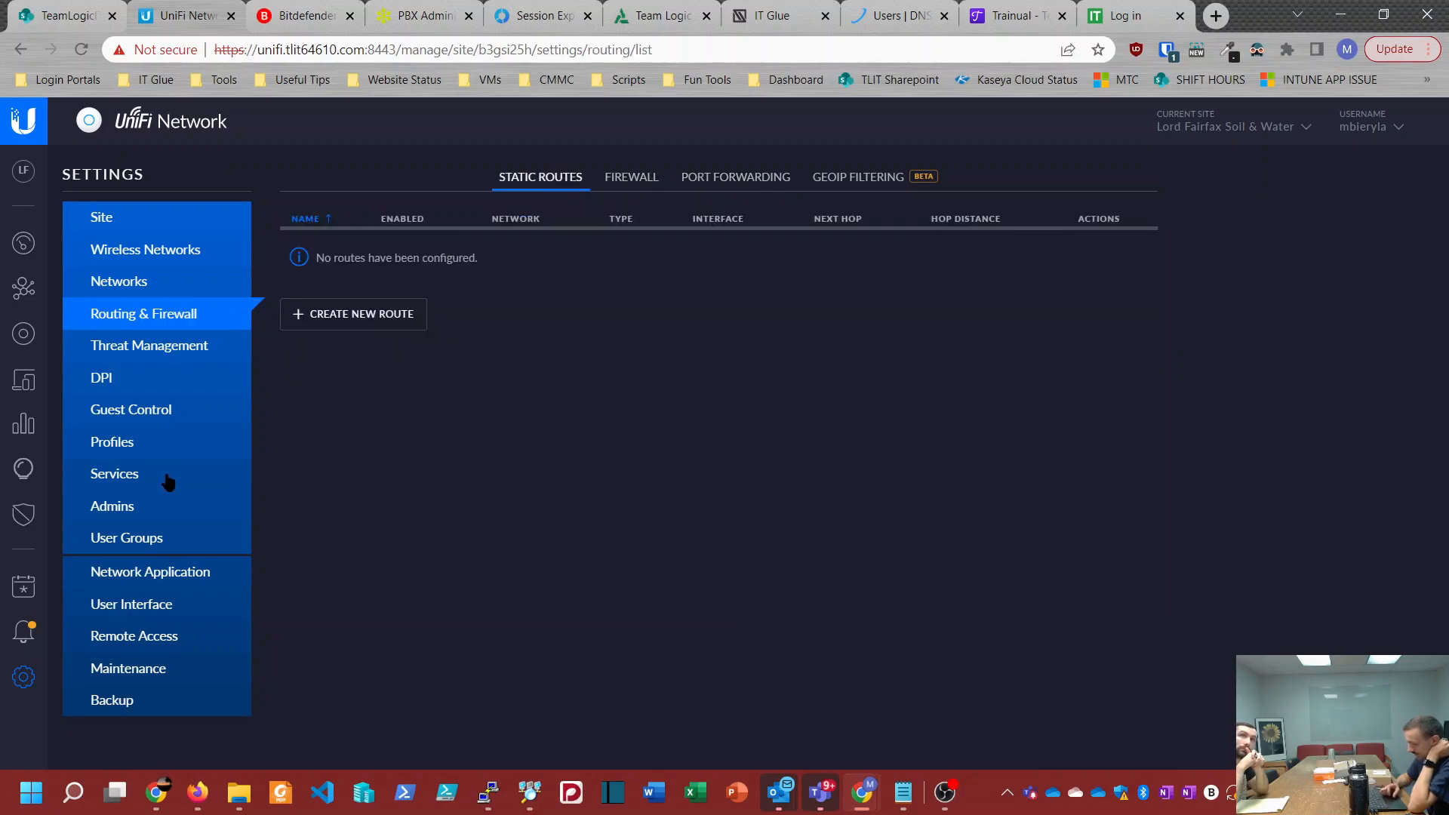
click(154, 349)
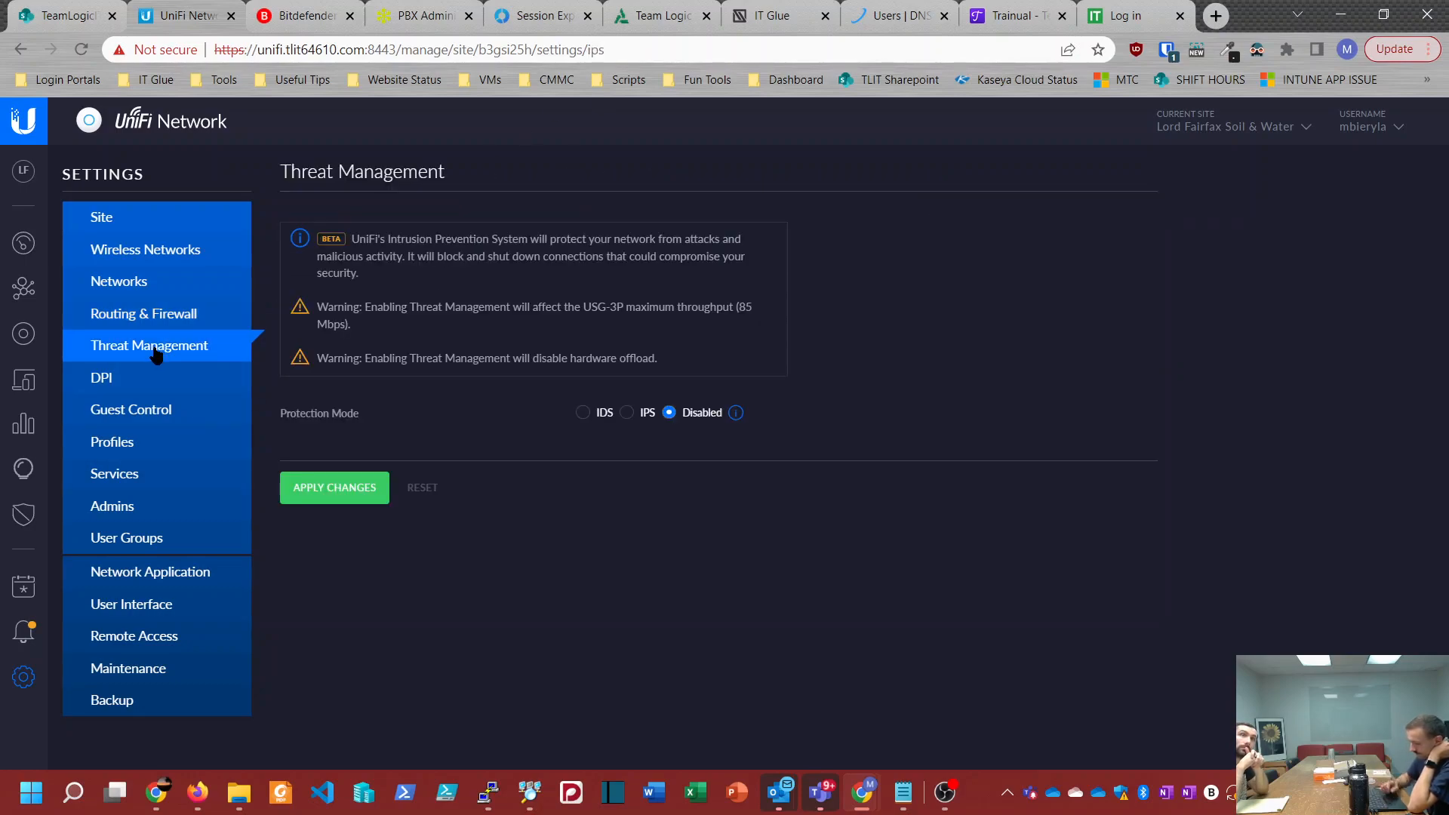
click(134, 388)
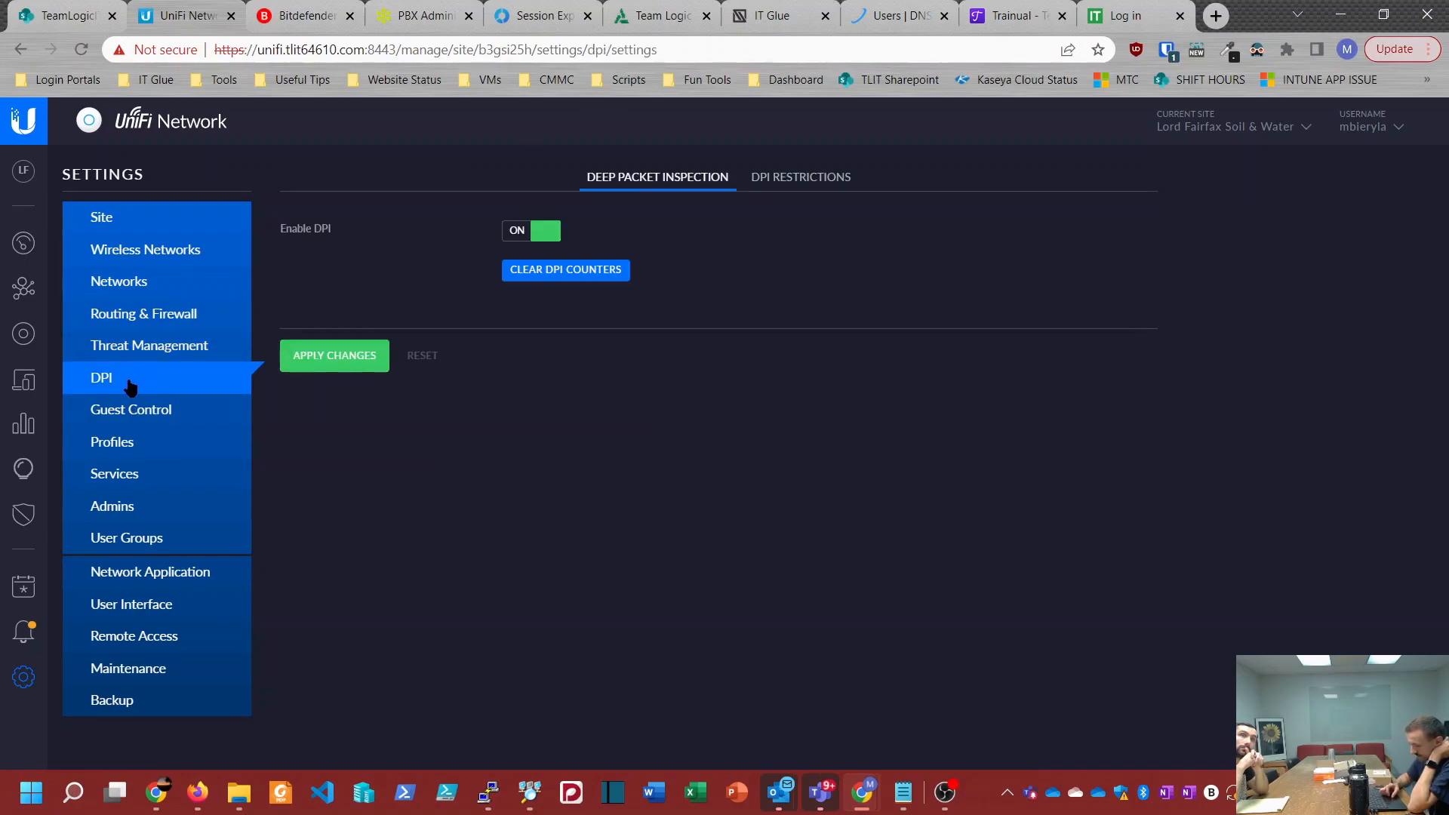
Step: Review the site's RADIUS and switch port profiles and the RADIUS users under its services
click(131, 444)
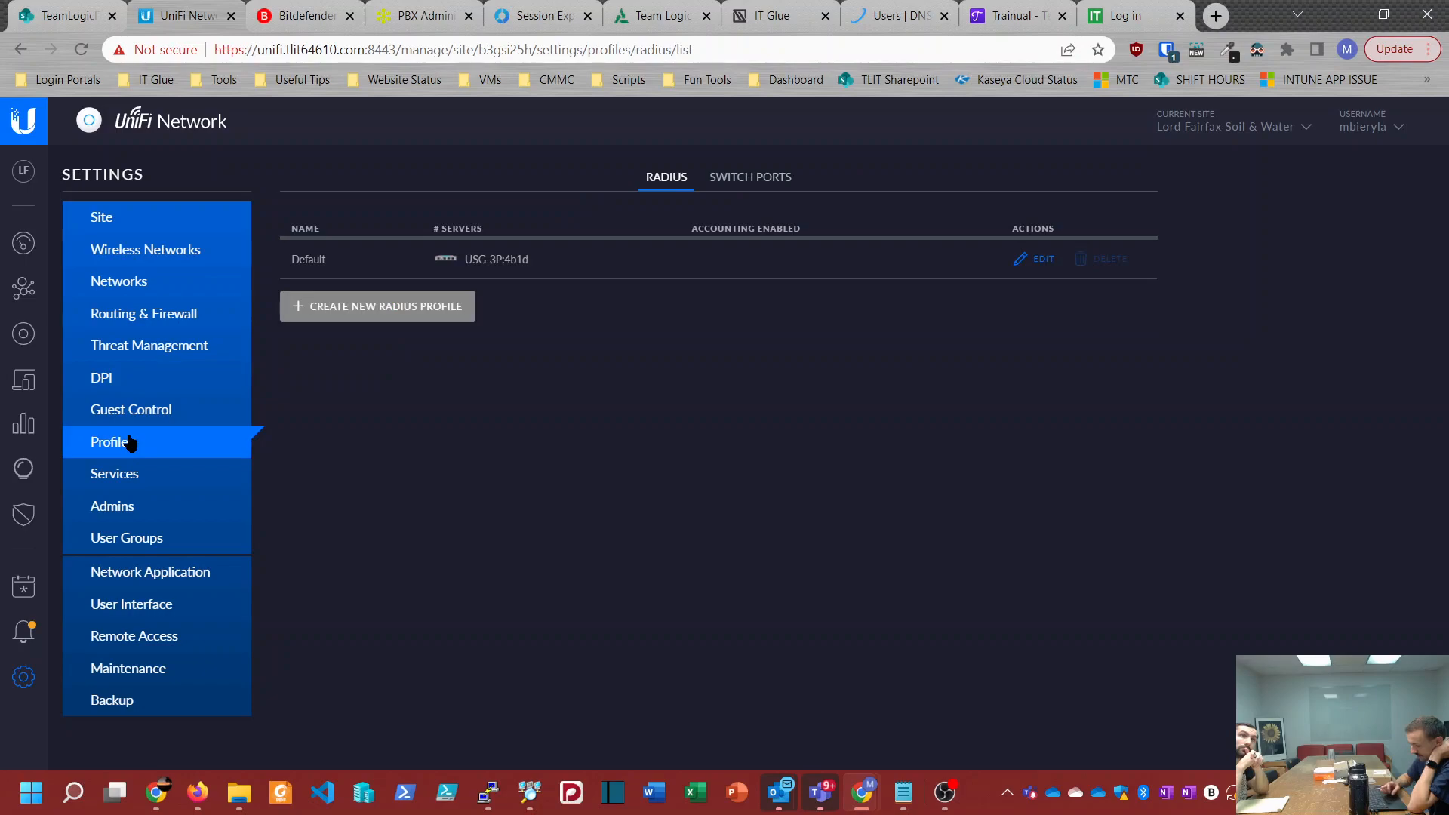
click(770, 175)
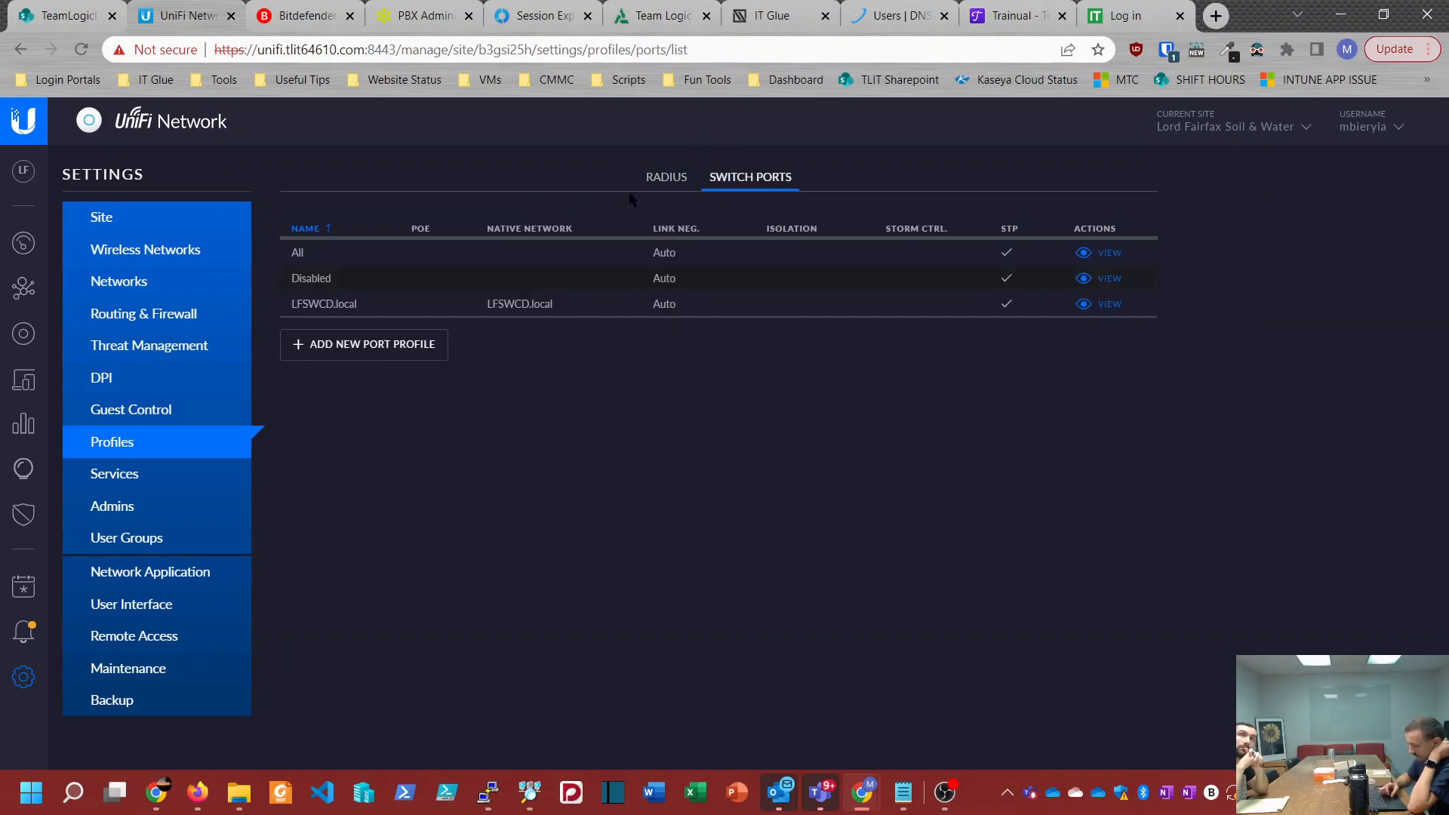
click(667, 187)
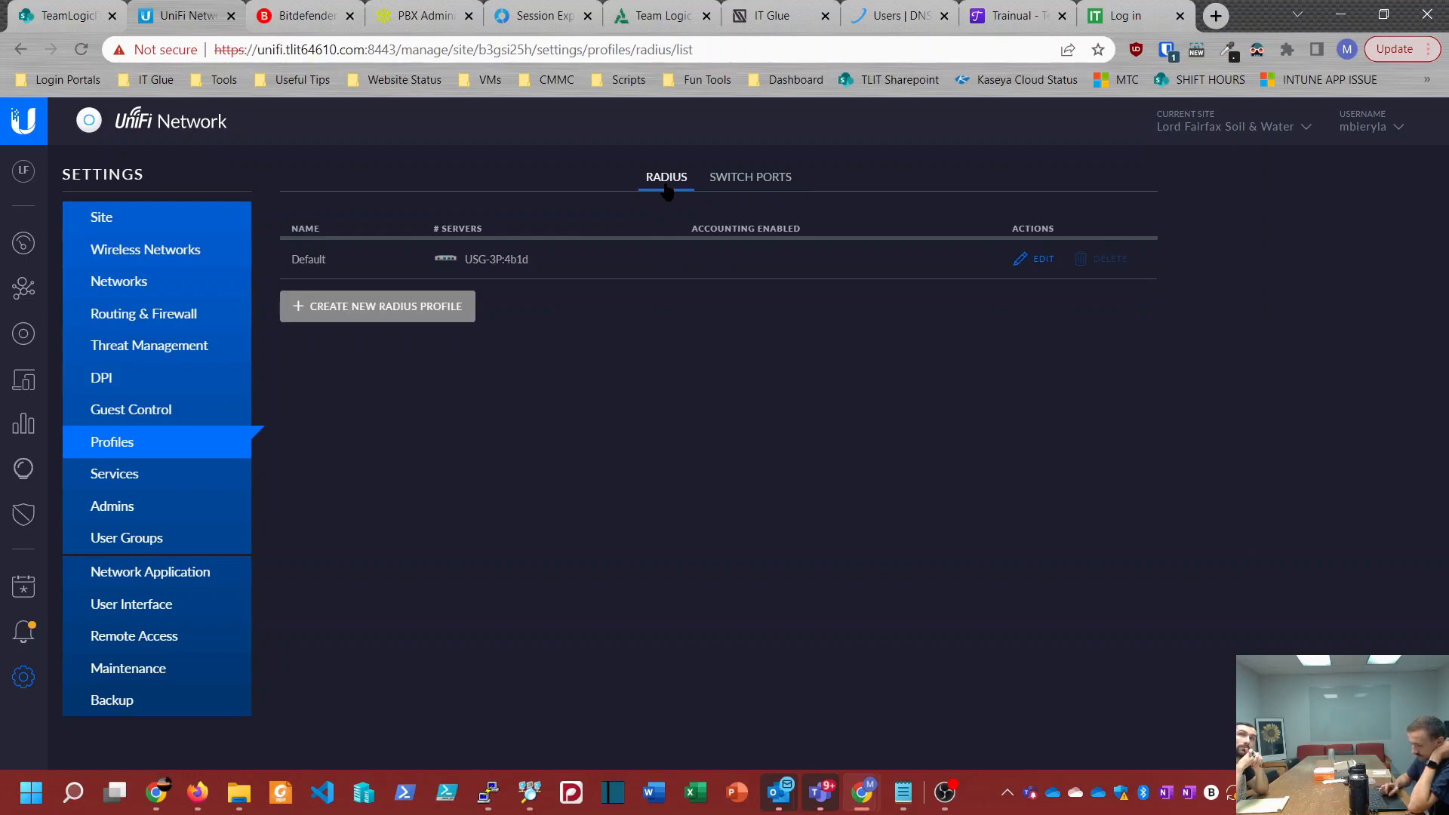
click(113, 475)
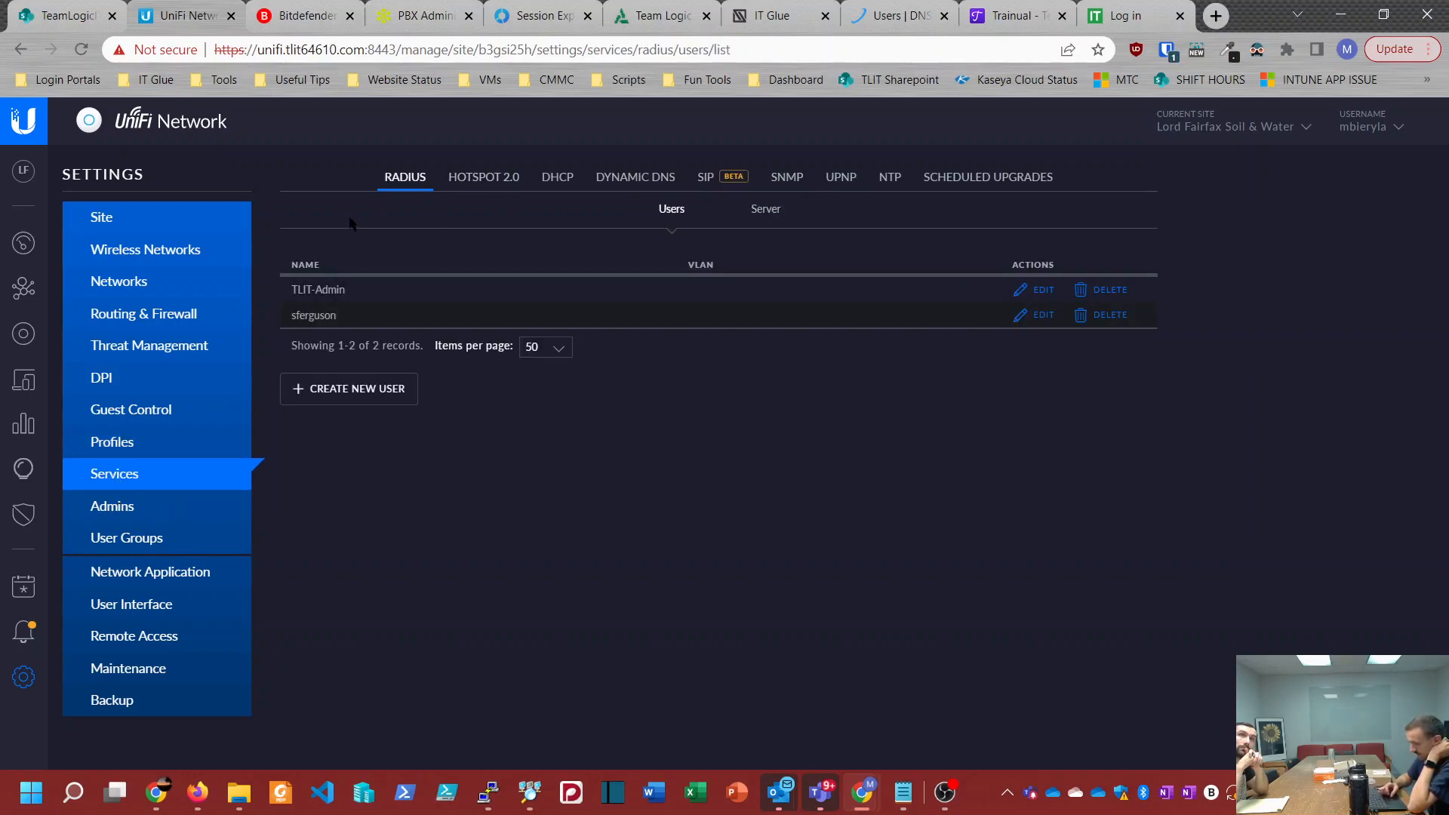
Step: Review the admin accounts and the Network Application settings, including the floorplan and mail server sections
click(122, 506)
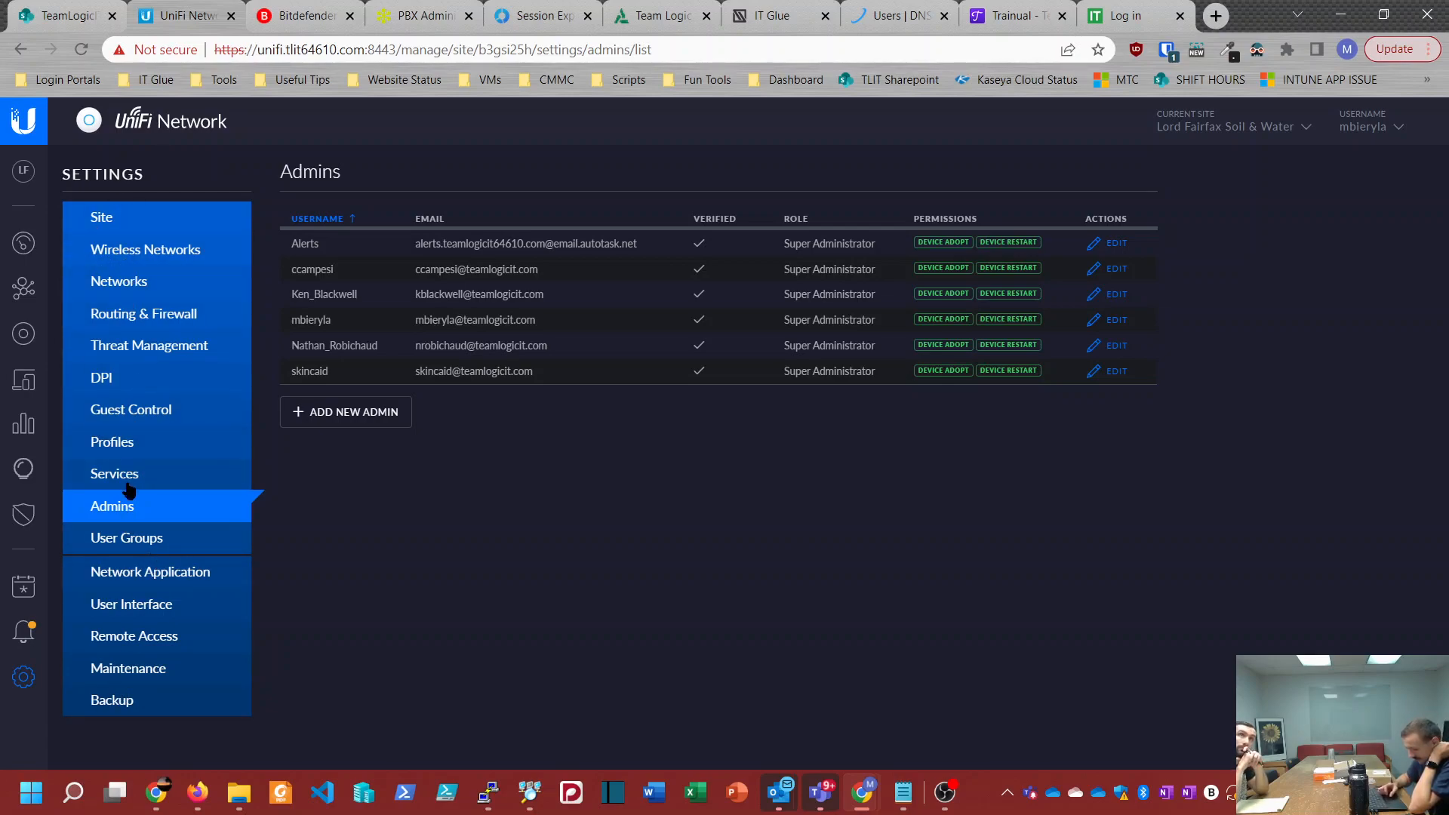
click(154, 578)
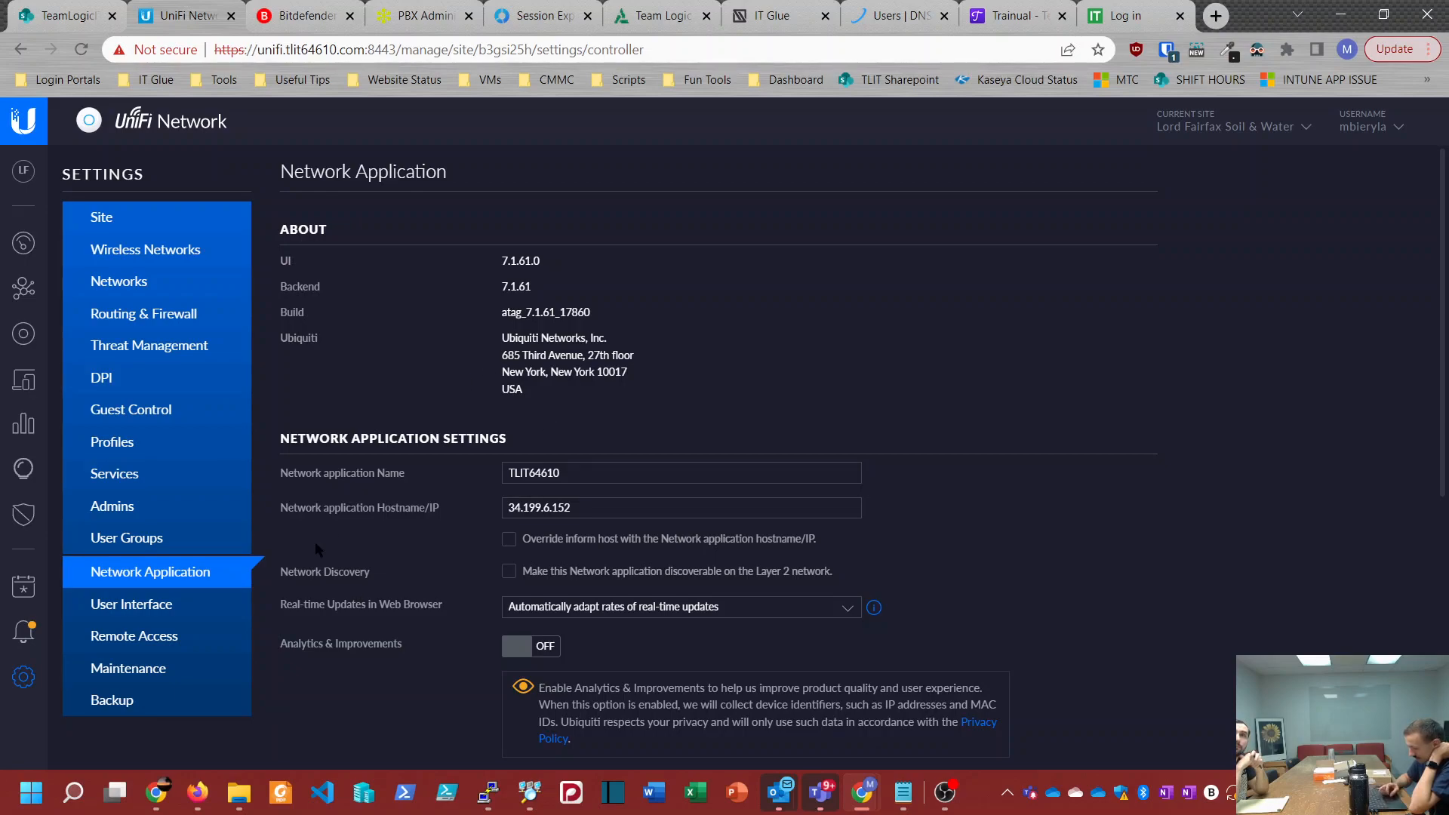
scroll(315, 541, down, 5)
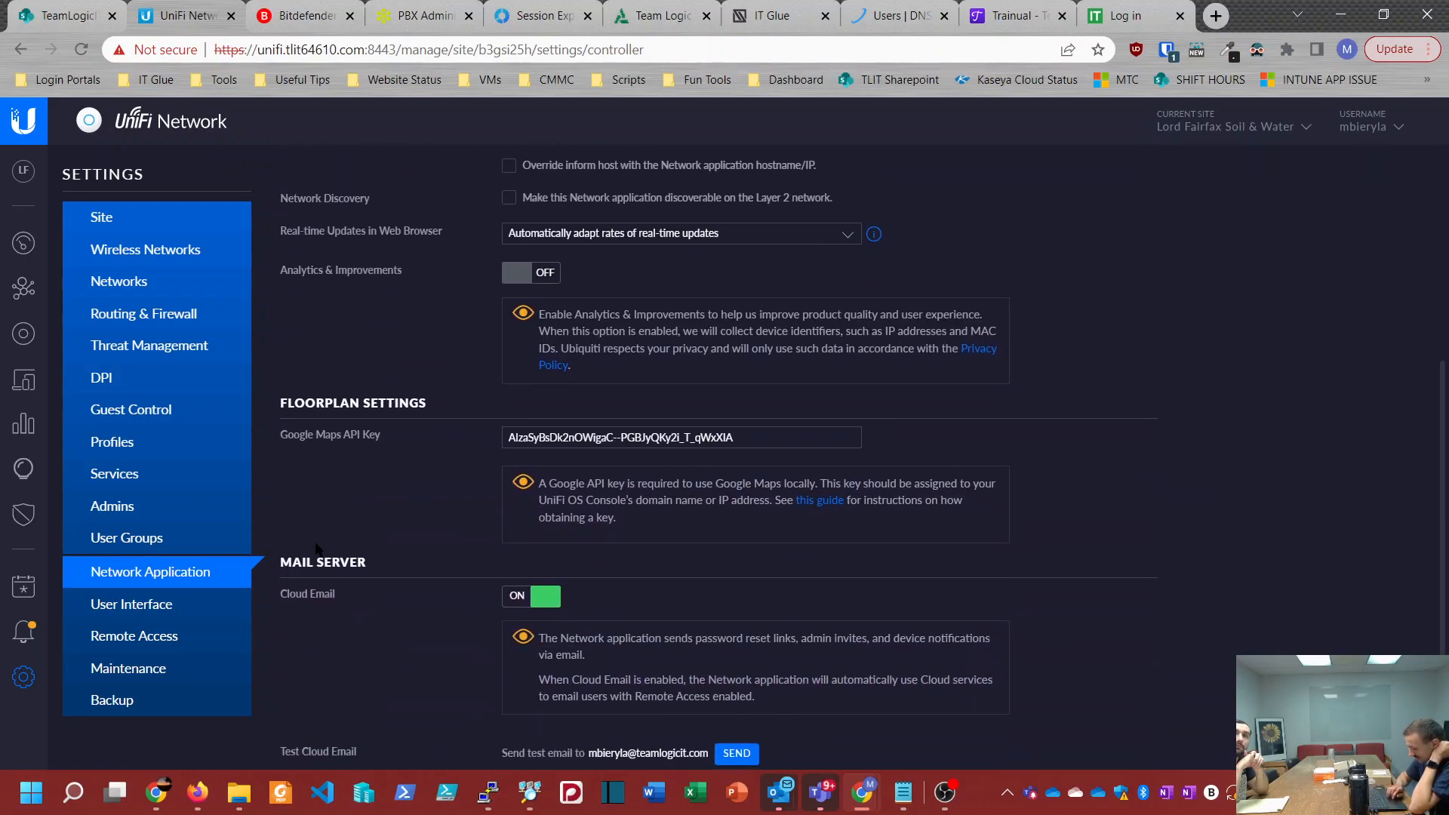
Step: Turn on the New User Interface option in the user interface settings and apply the changes
click(173, 603)
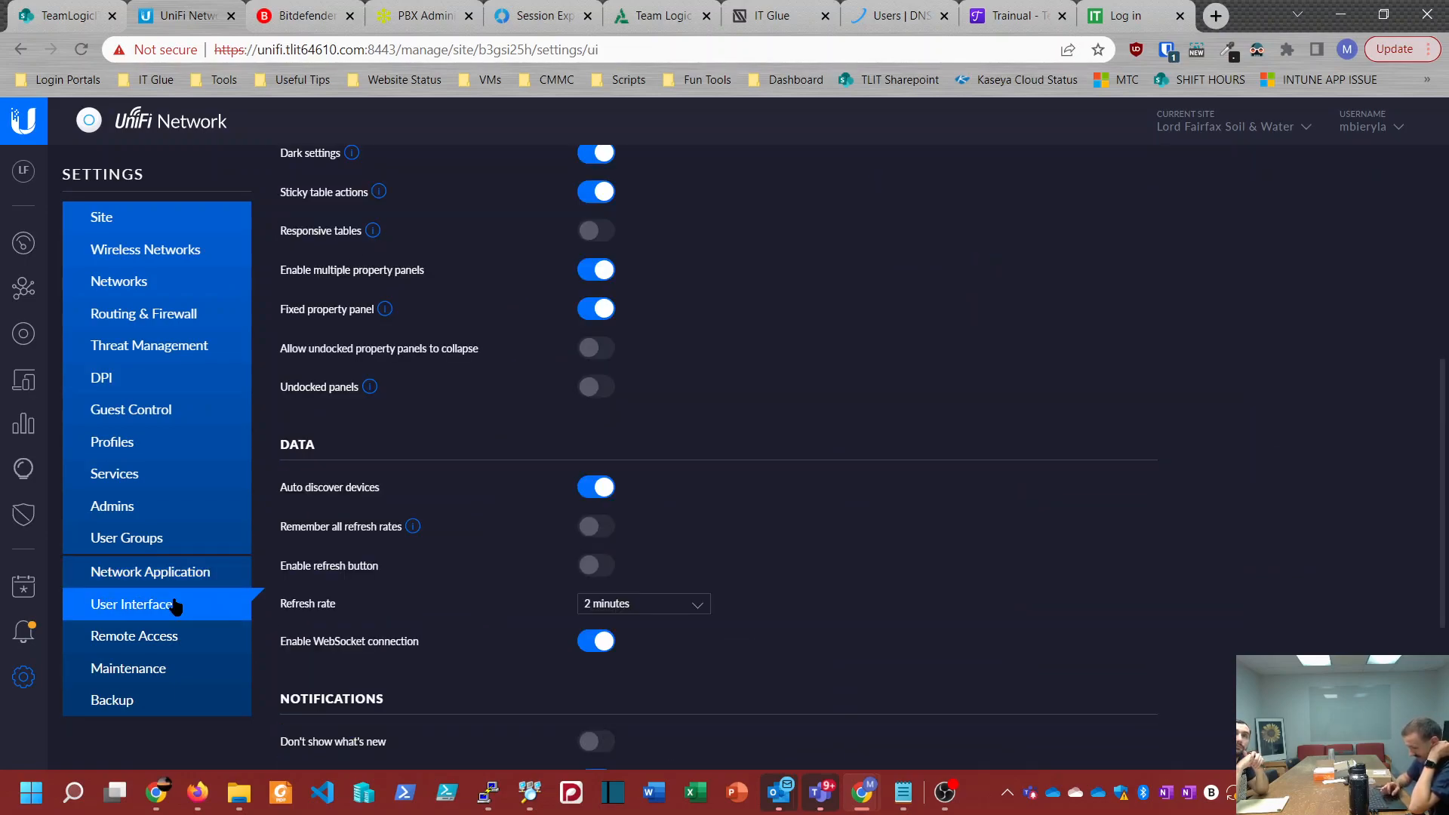
scroll(383, 542, up, 6)
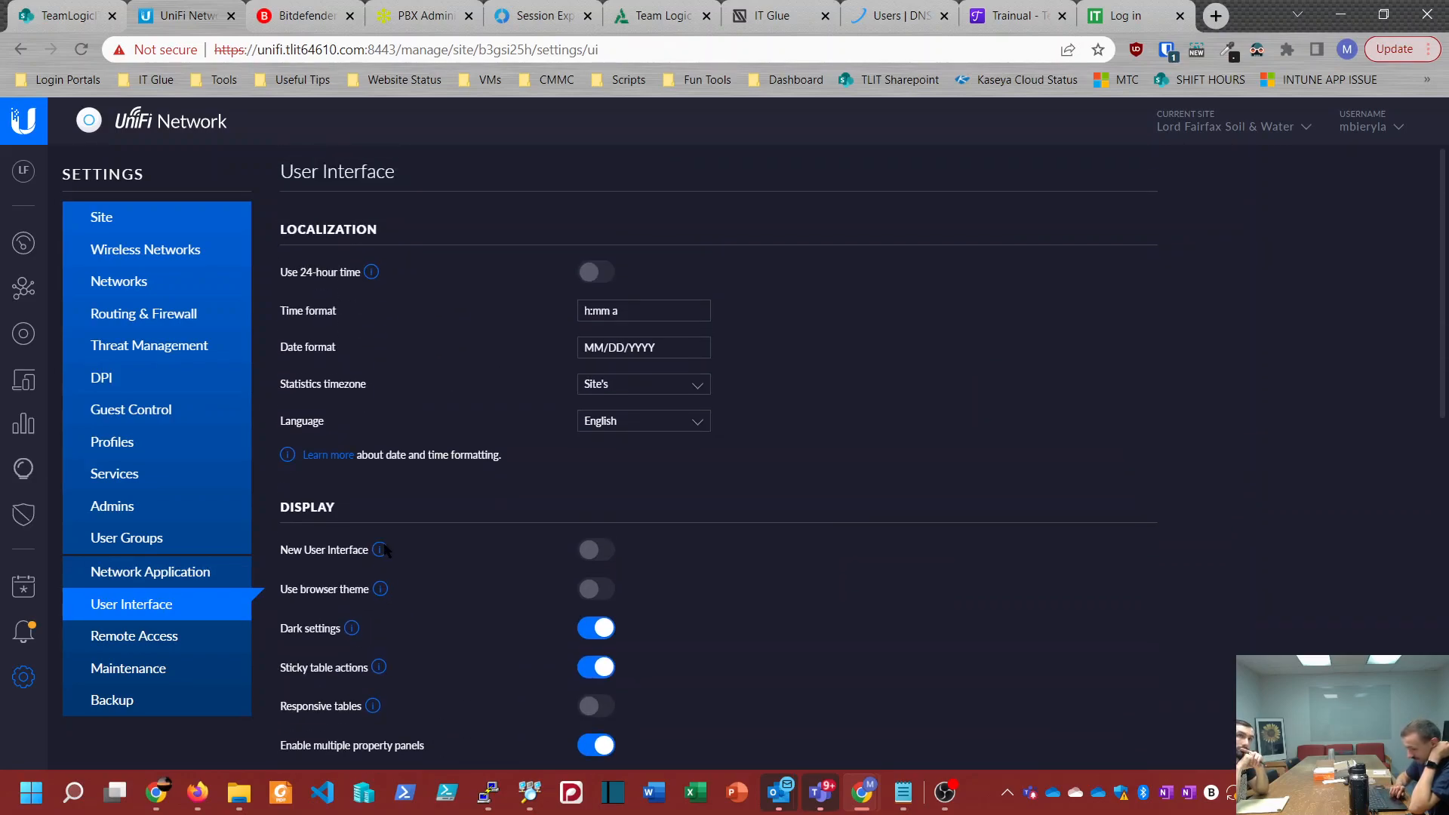
scroll(384, 549, down, 7)
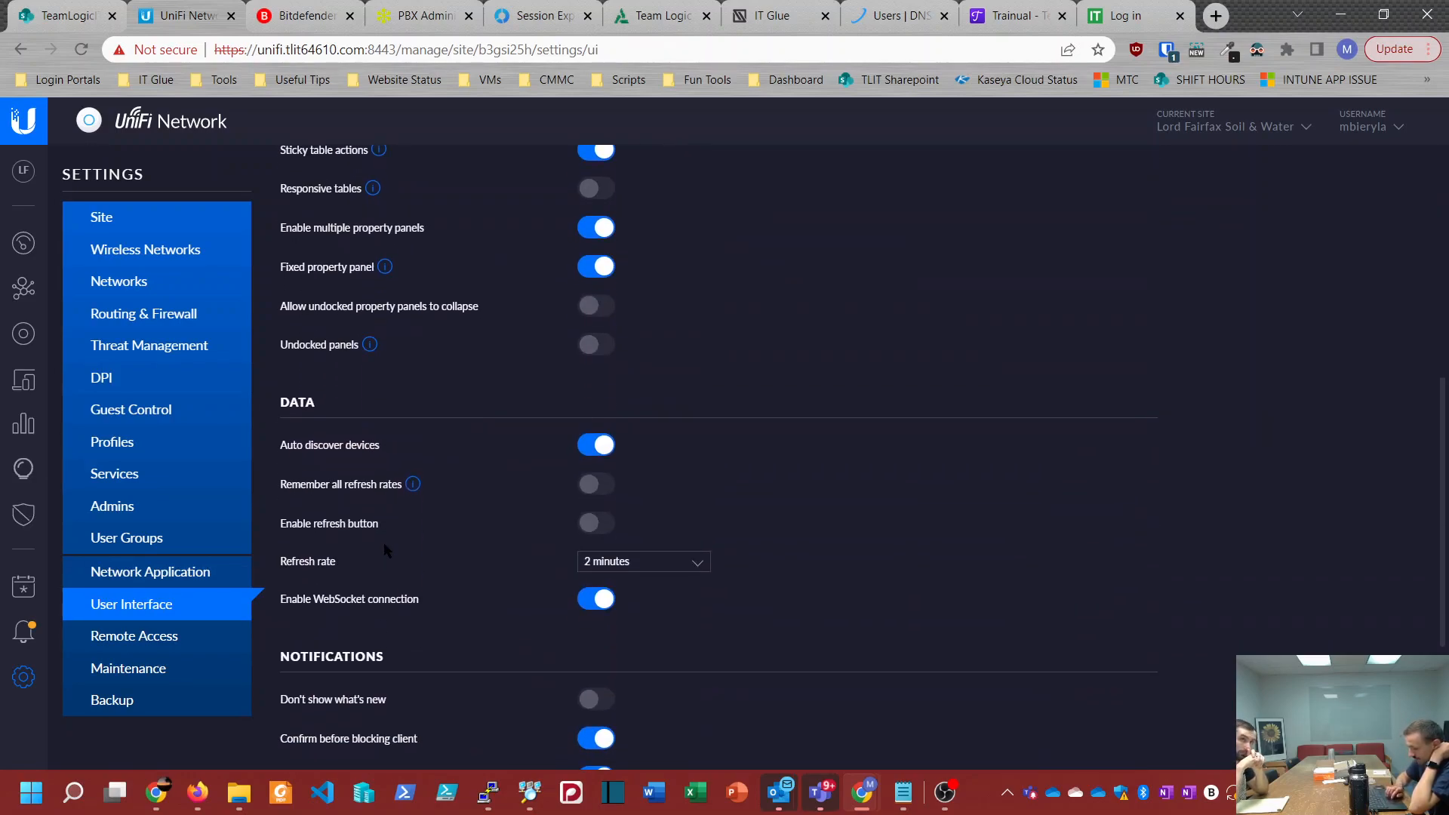
scroll(385, 550, up, 3)
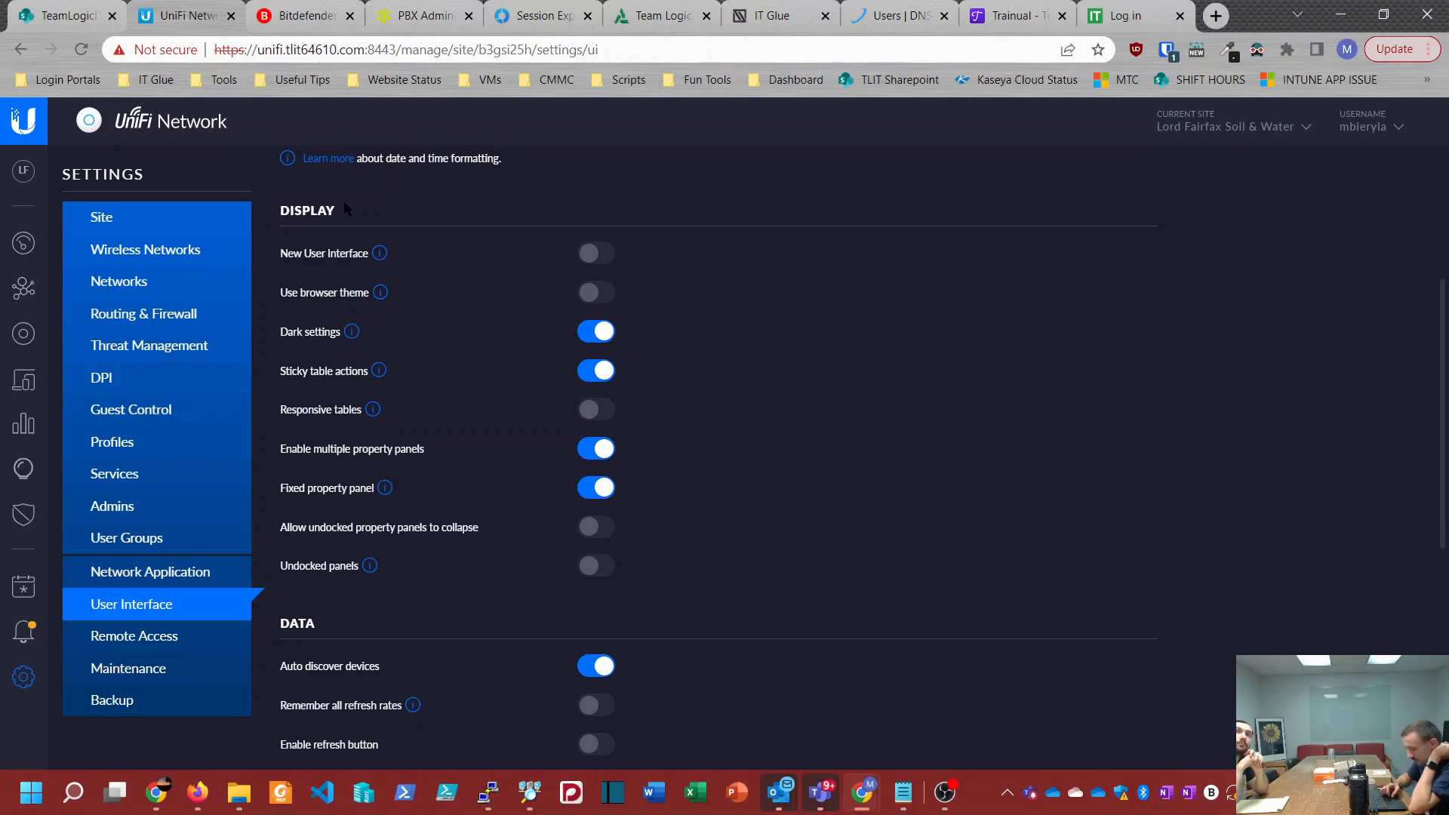
mouse_move(379, 257)
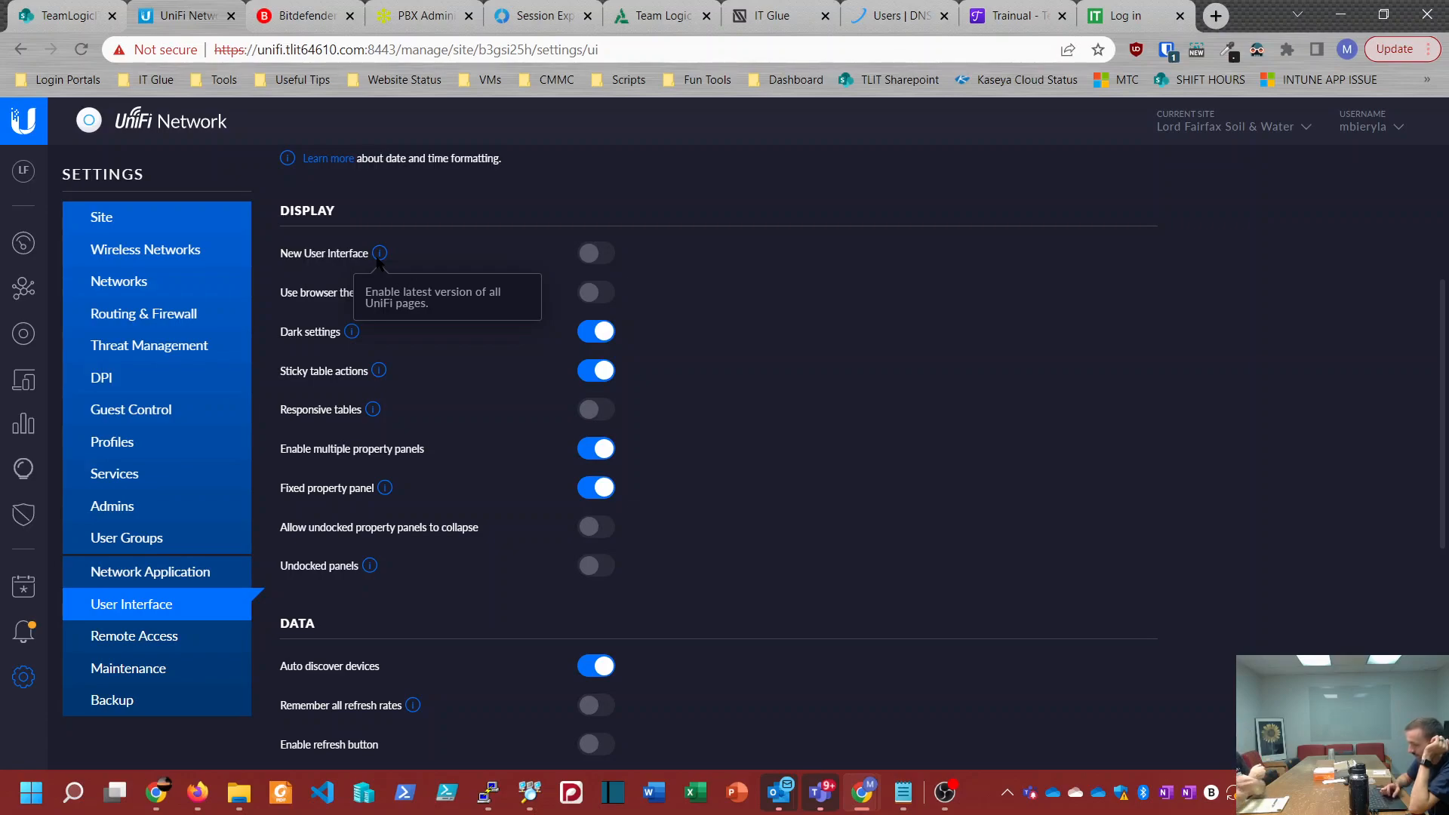
click(593, 254)
scroll(595, 257, down, 6)
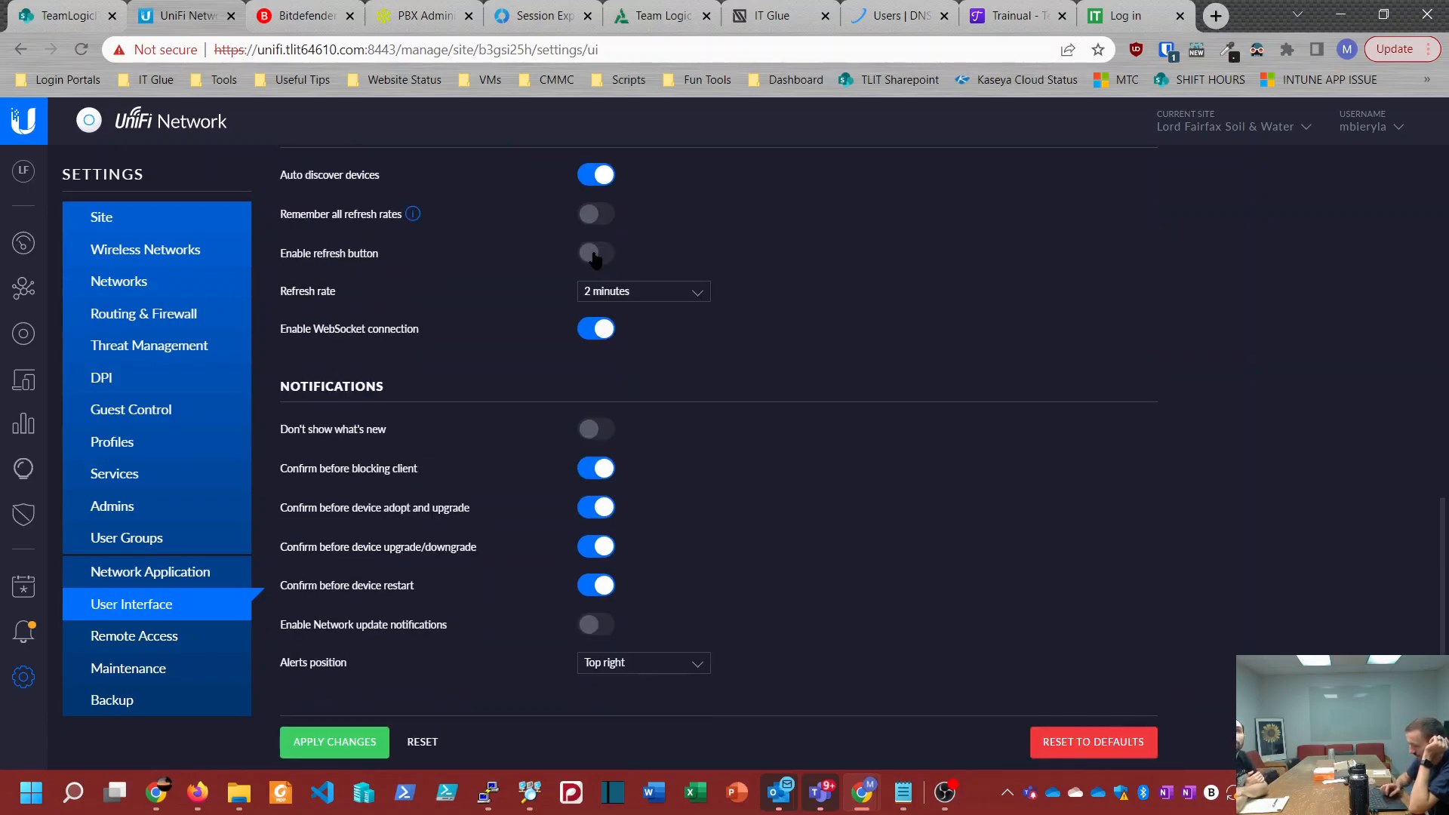
click(300, 751)
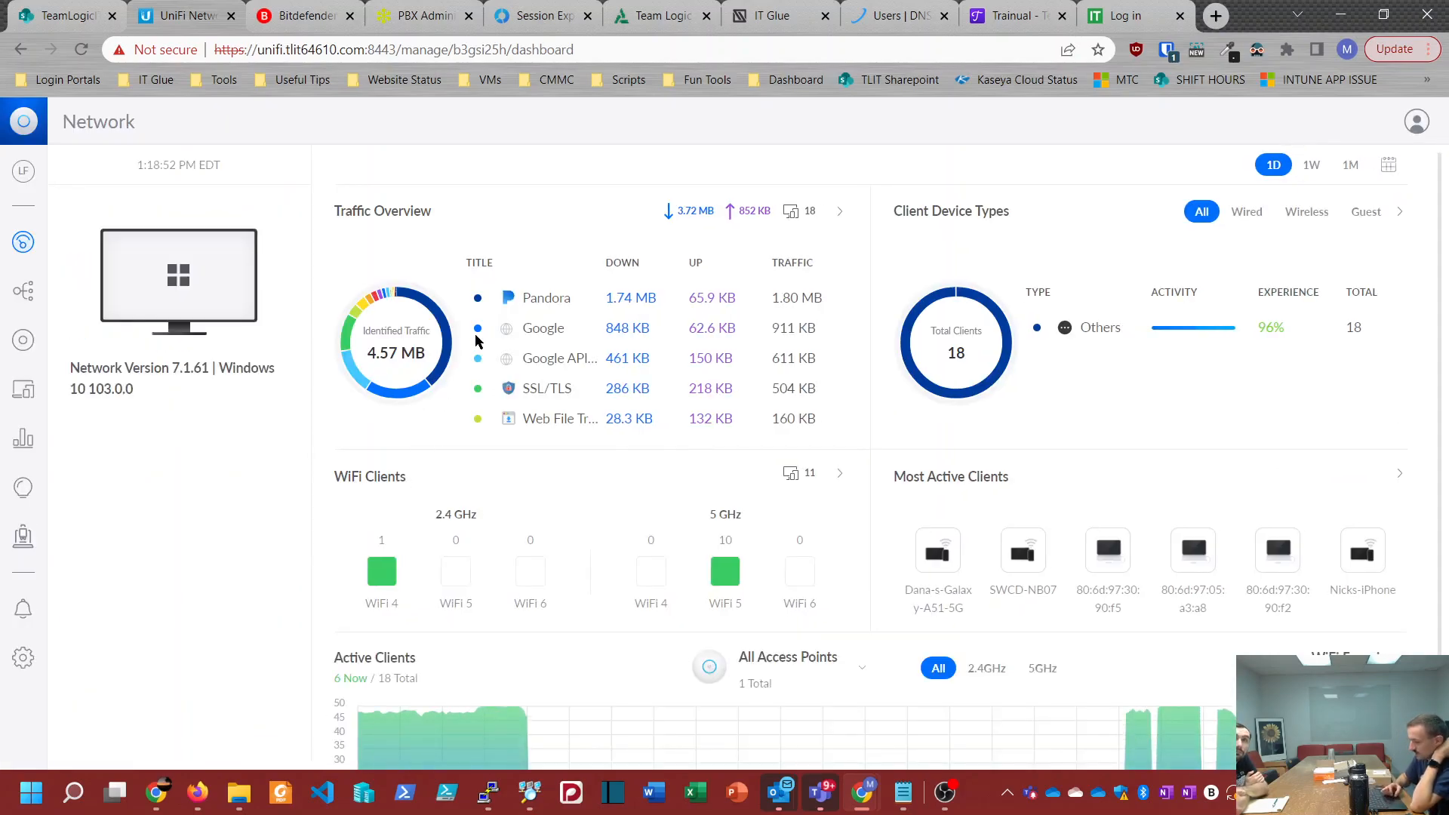
Step: View the UniFi device list and the site's WiFi, Networks and Internet settings in the new interface
click(23, 340)
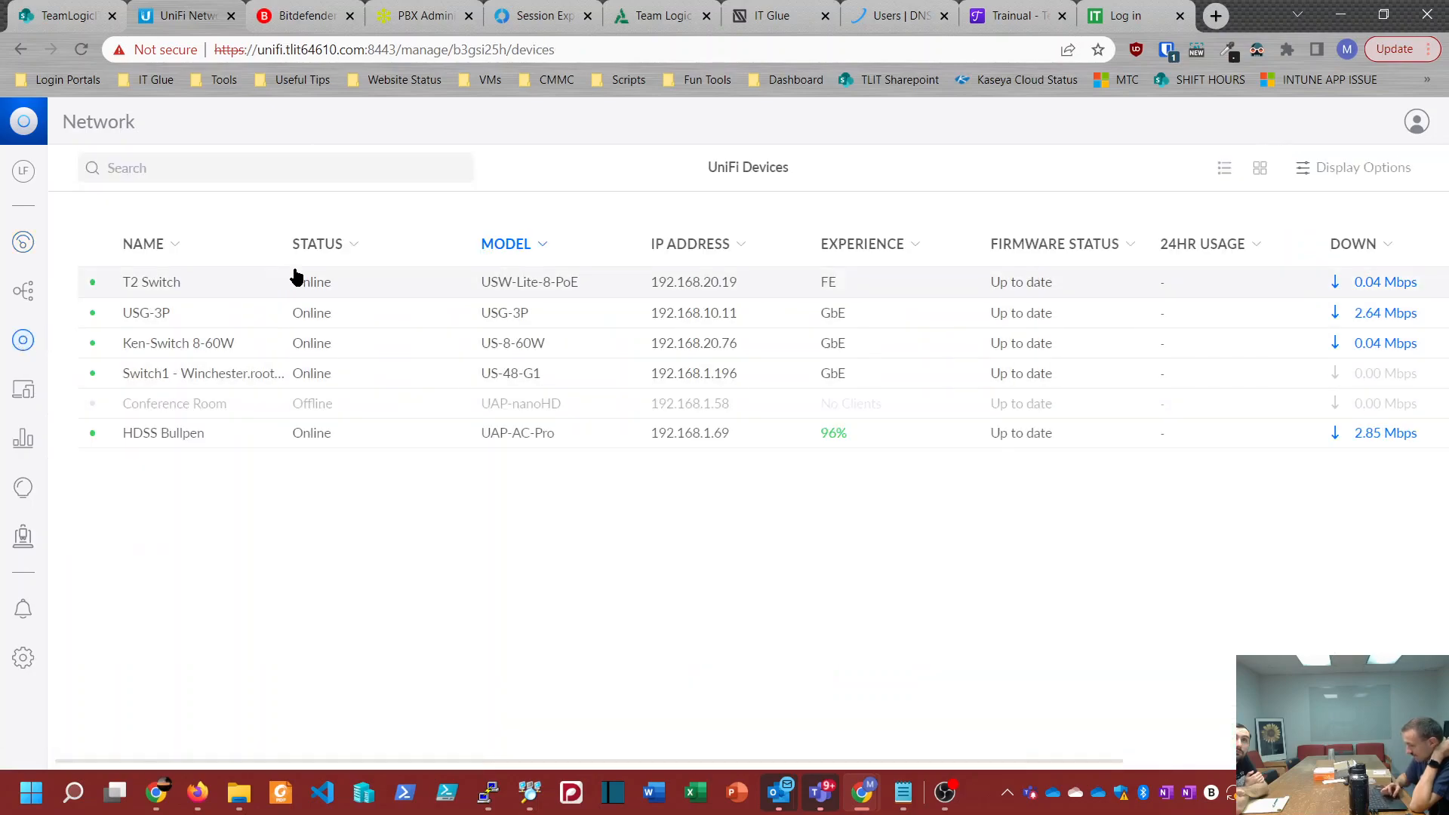
click(21, 657)
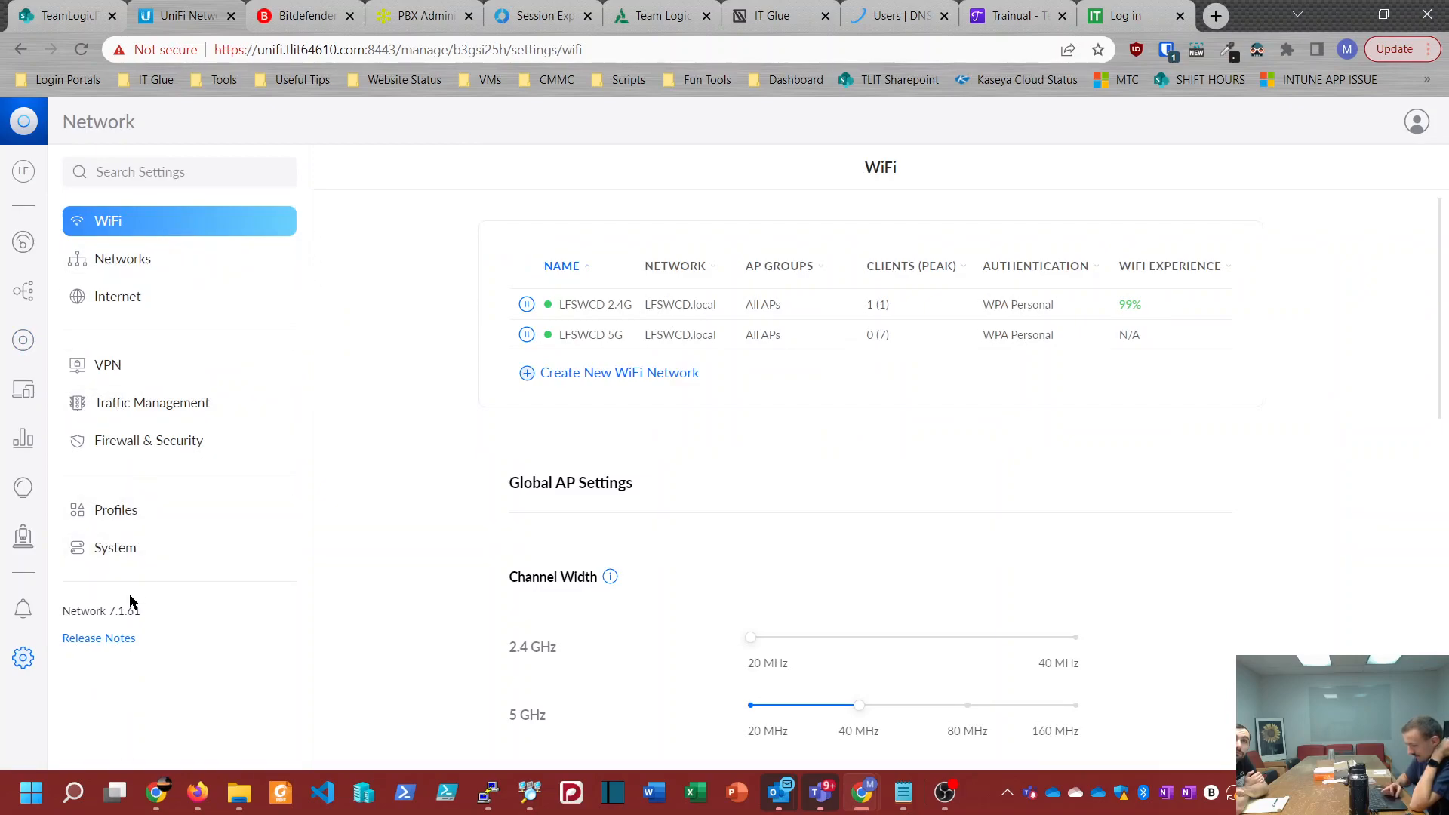
click(141, 261)
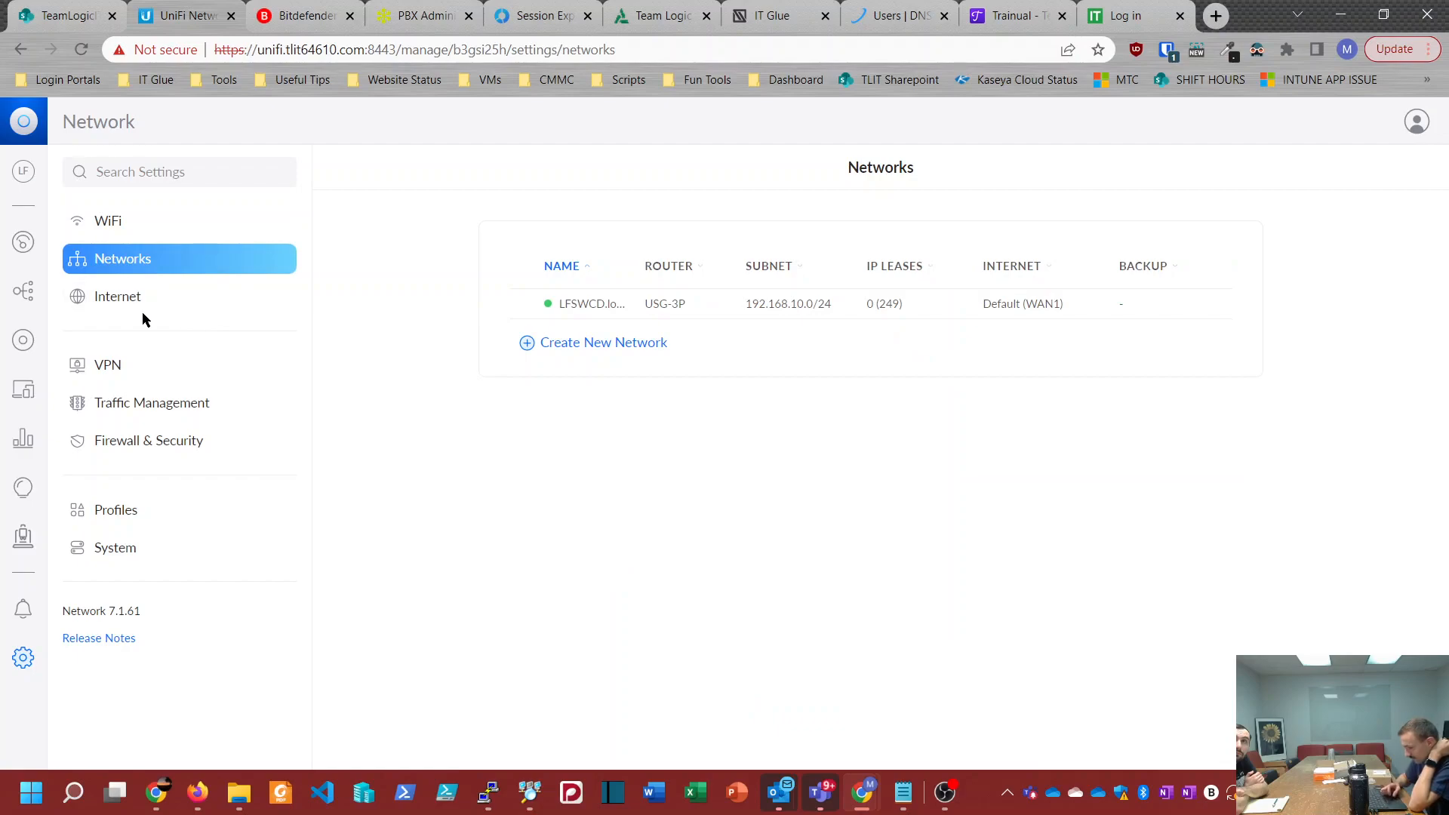
click(118, 297)
Step: Examine the site's VPN server settings, including the protocol choice, user authentication and advanced configuration
click(127, 366)
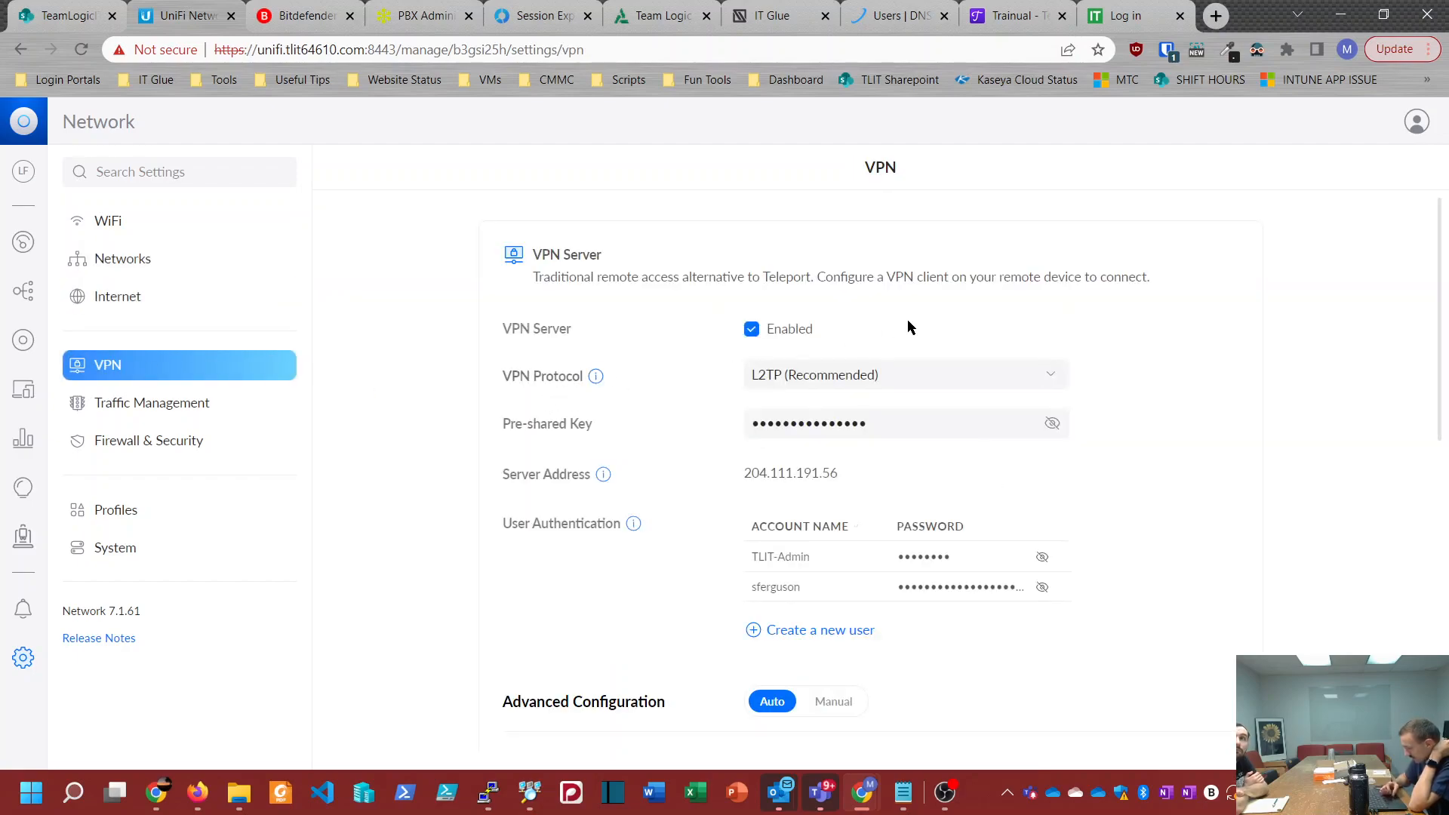
click(864, 370)
click(504, 394)
scroll(504, 400, down, 5)
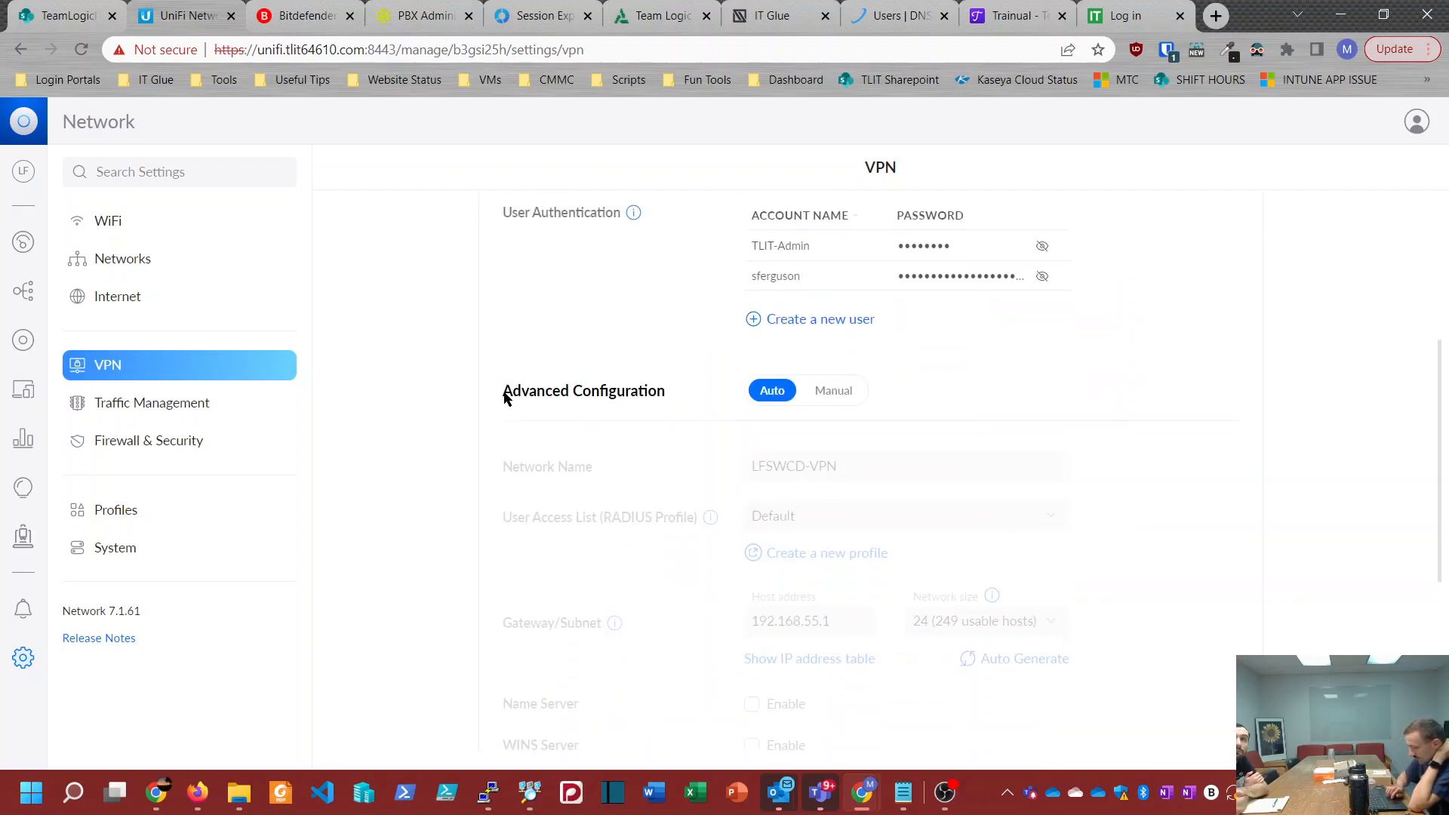
Step: Look through the System settings from the general site options down to Network Device SSH Authentication
click(142, 554)
scroll(659, 367, down, 9)
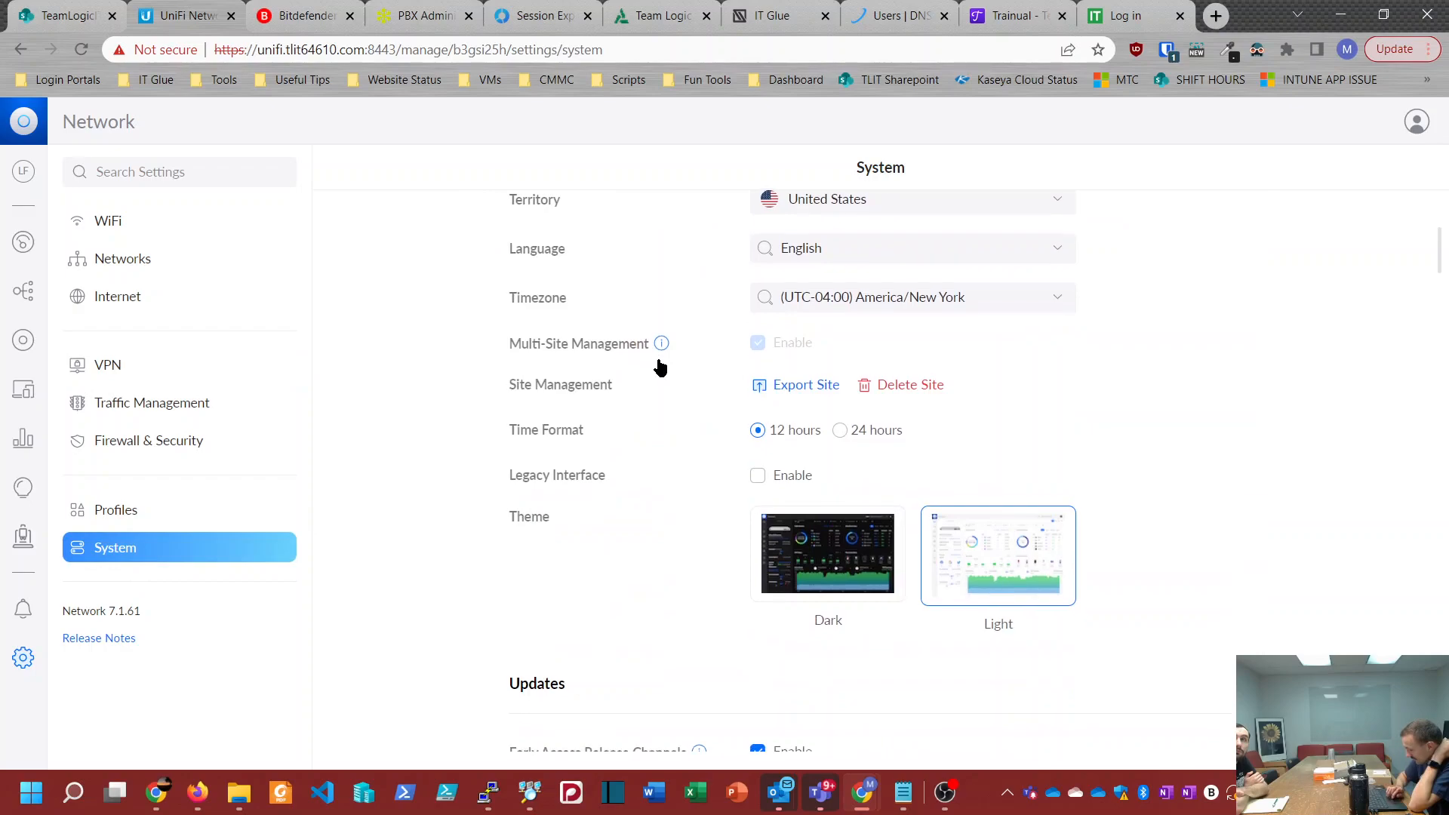
scroll(658, 360, down, 3)
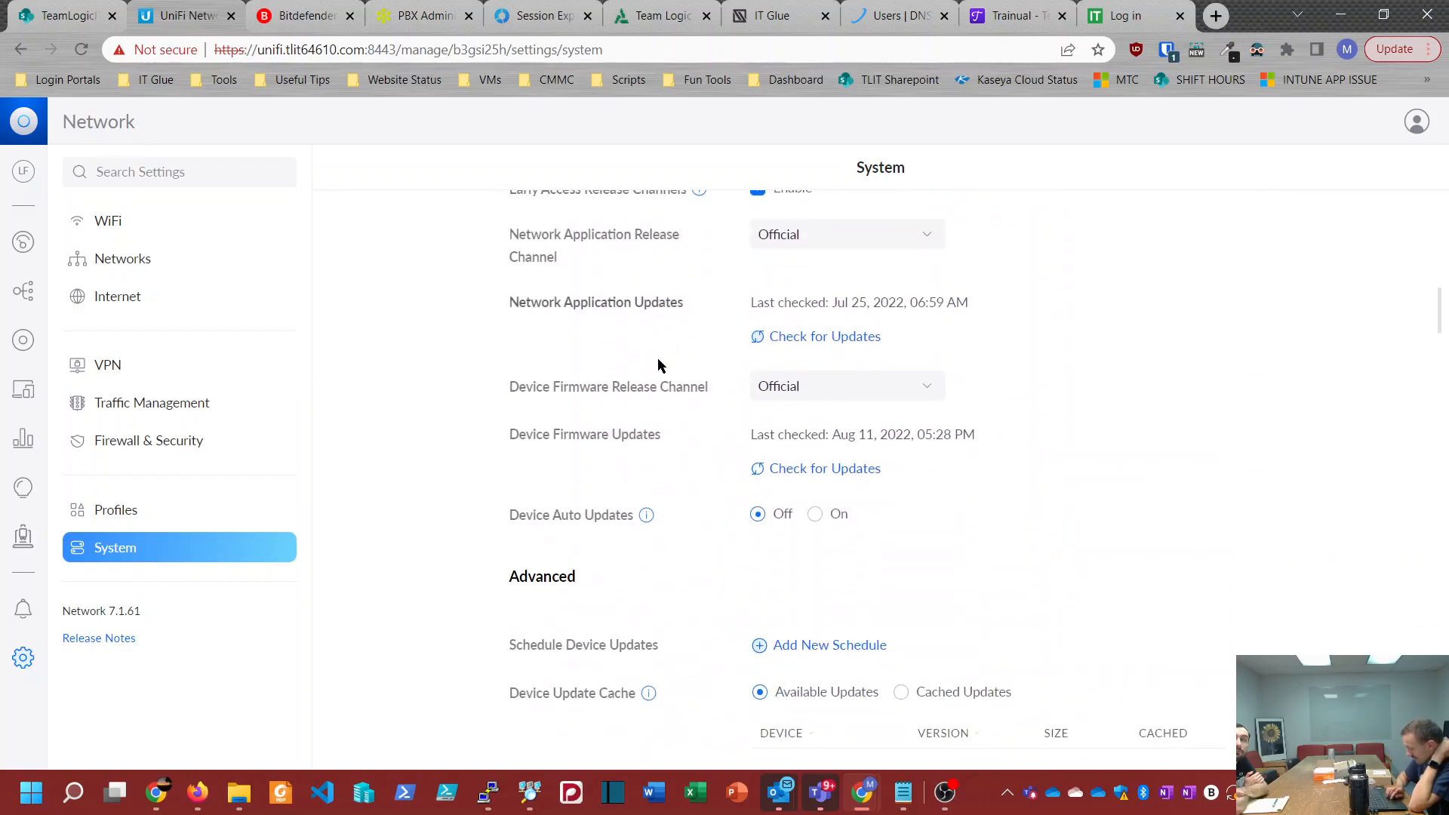
scroll(658, 360, down, 2)
scroll(659, 367, down, 14)
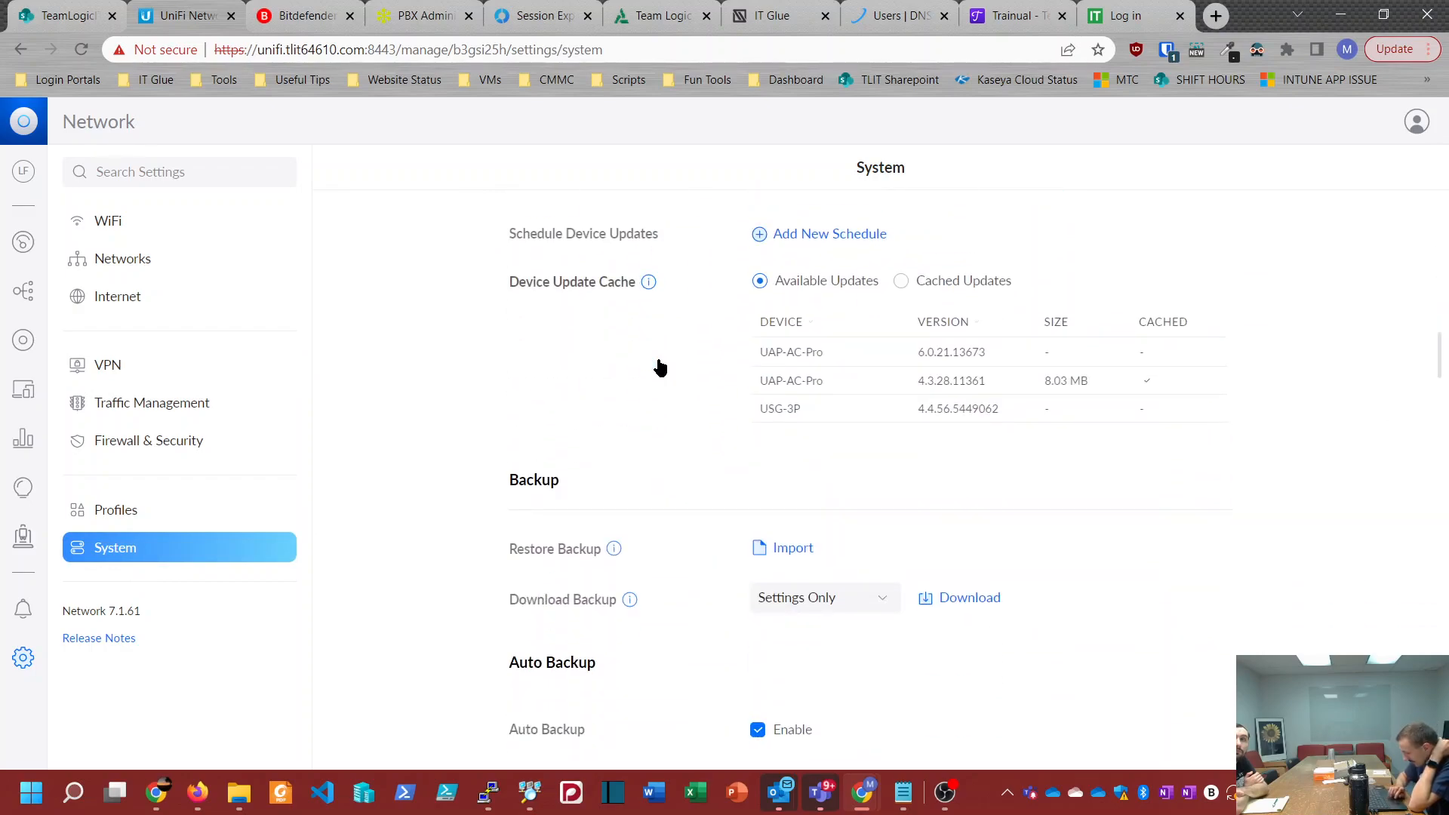
scroll(659, 368, down, 15)
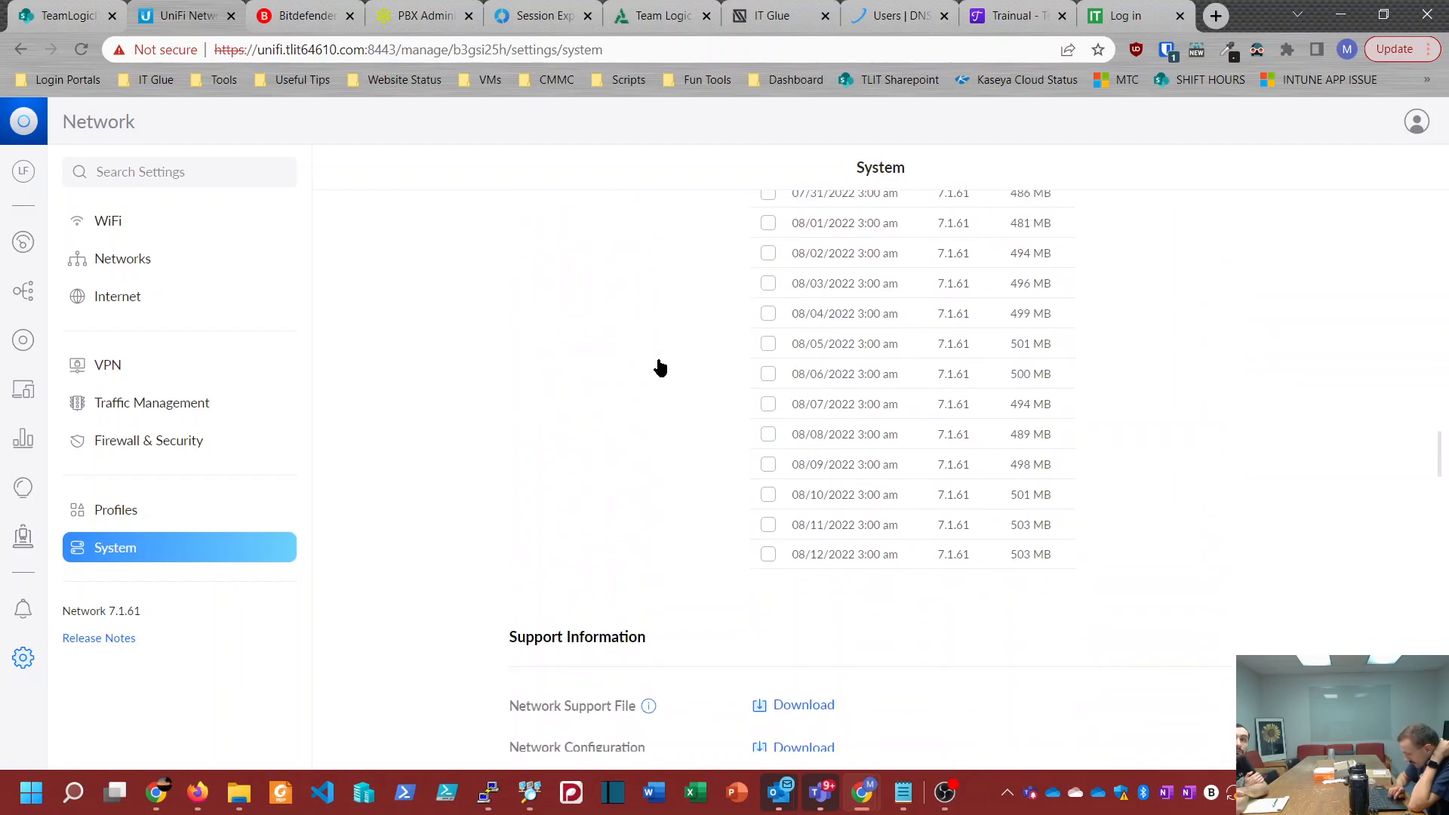
scroll(658, 365, down, 1)
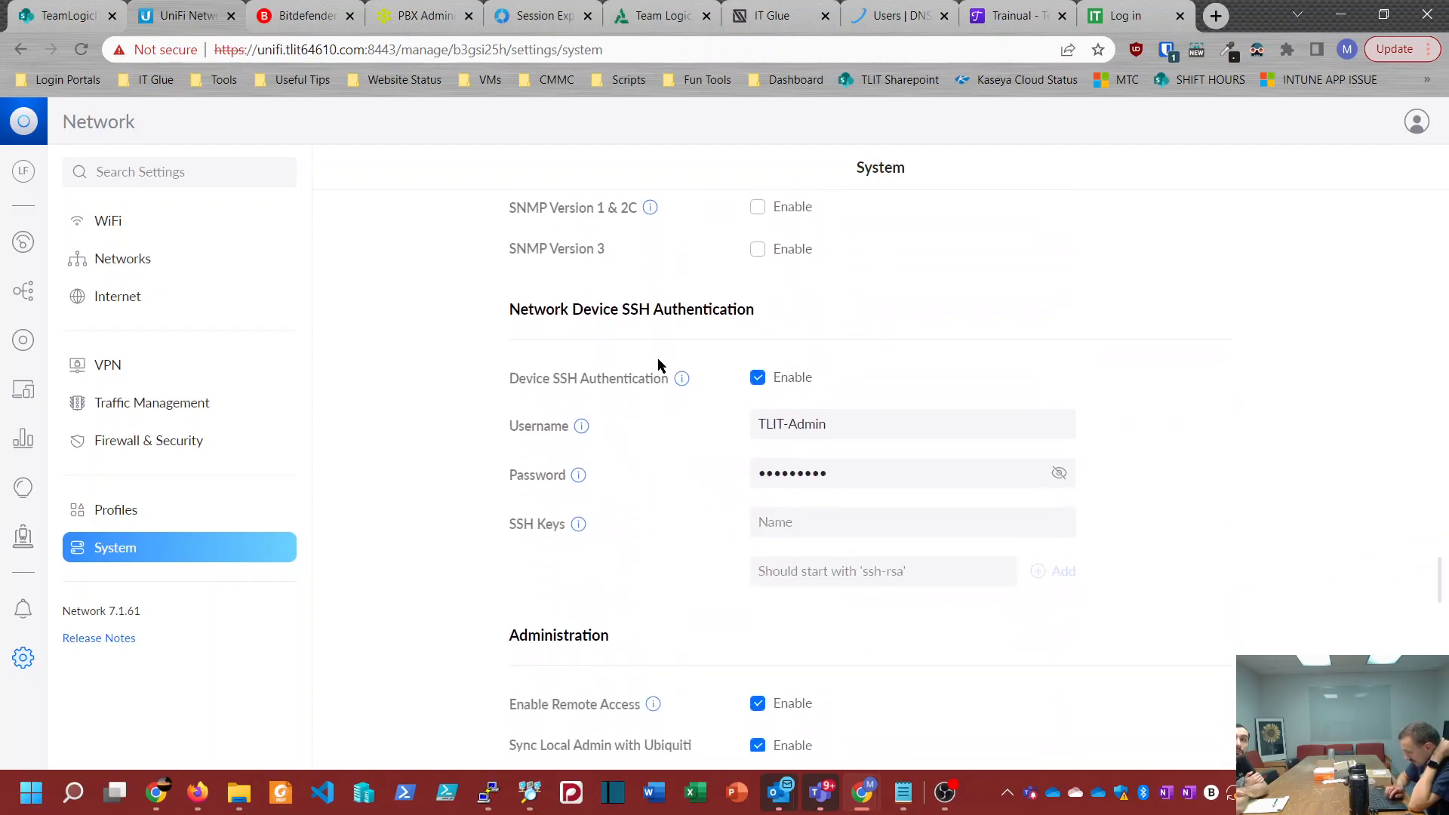
Step: Go back over the System settings for site details, updates, auto backups and support information
scroll(502, 379, up, 20)
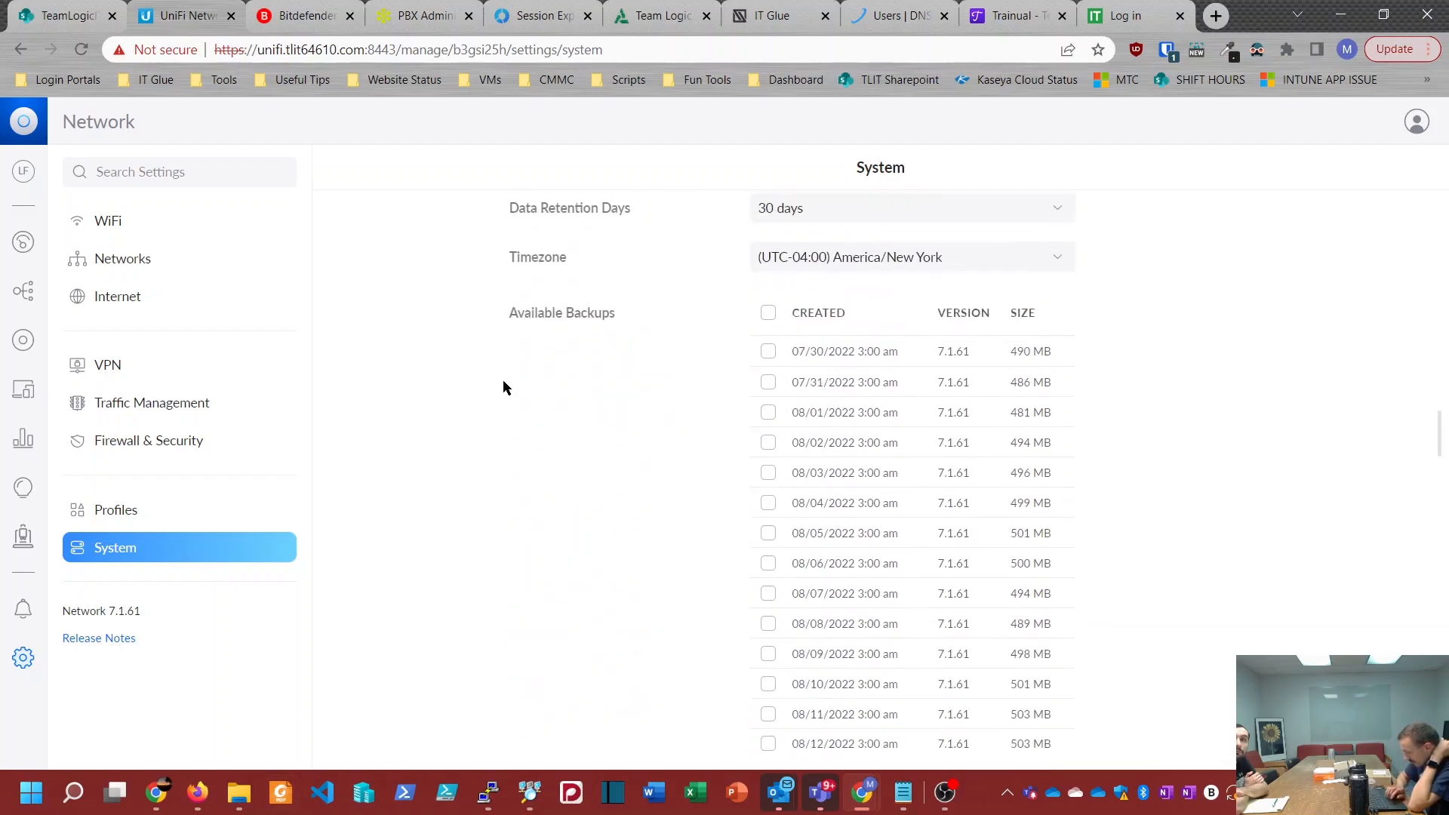
scroll(503, 378, down, 6)
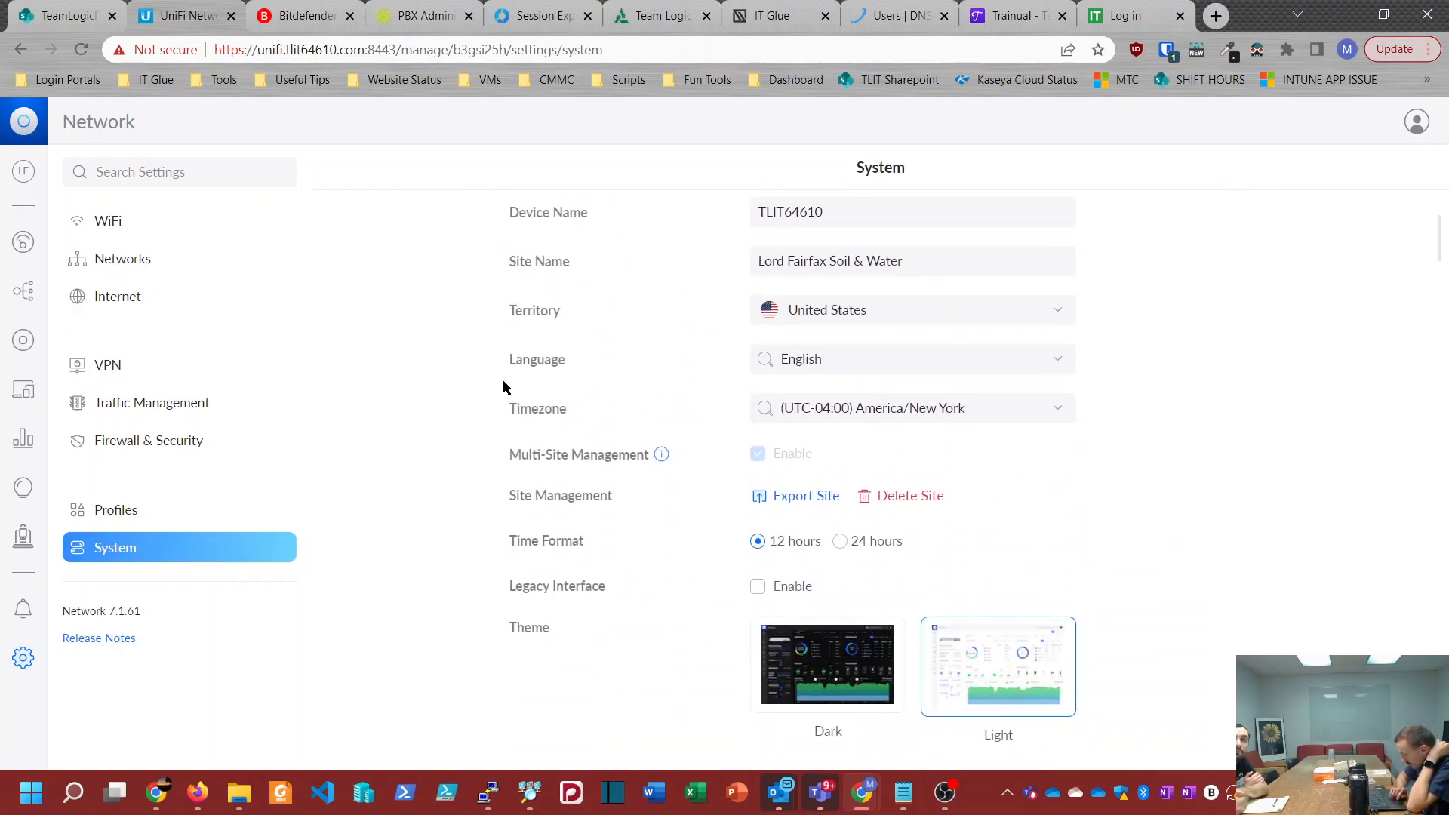
scroll(503, 378, down, 3)
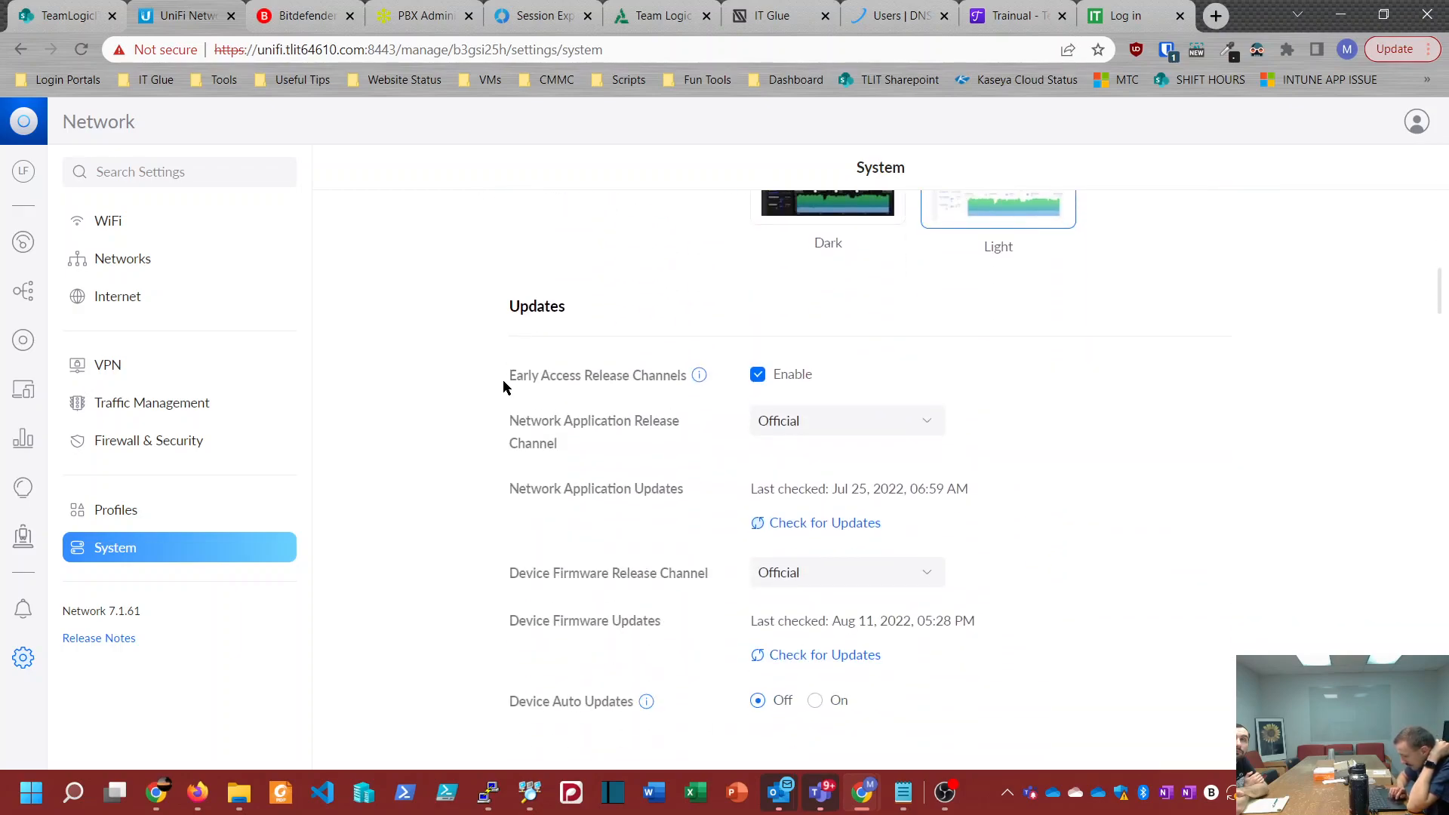
scroll(532, 481, down, 3)
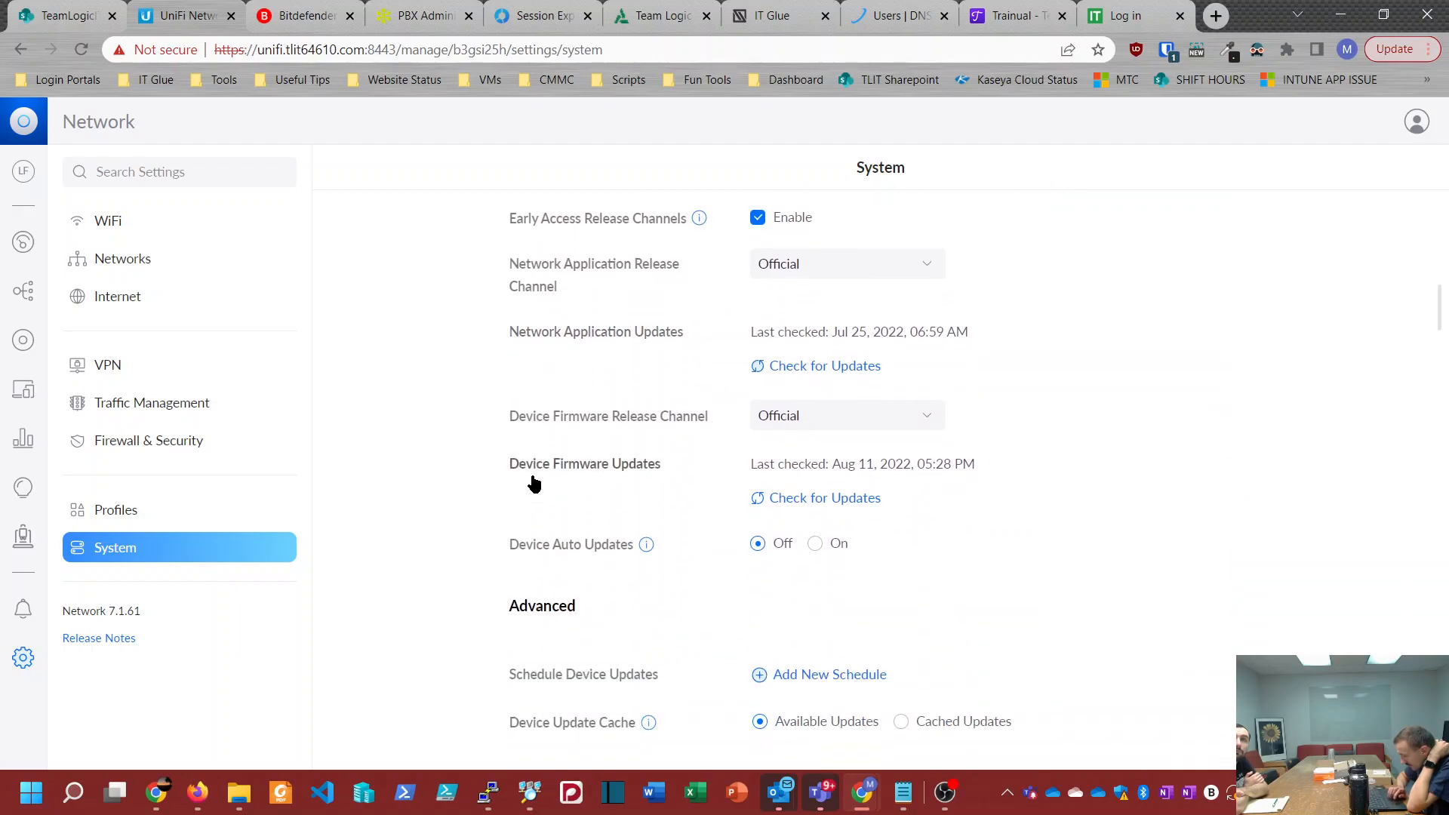
scroll(532, 482, down, 8)
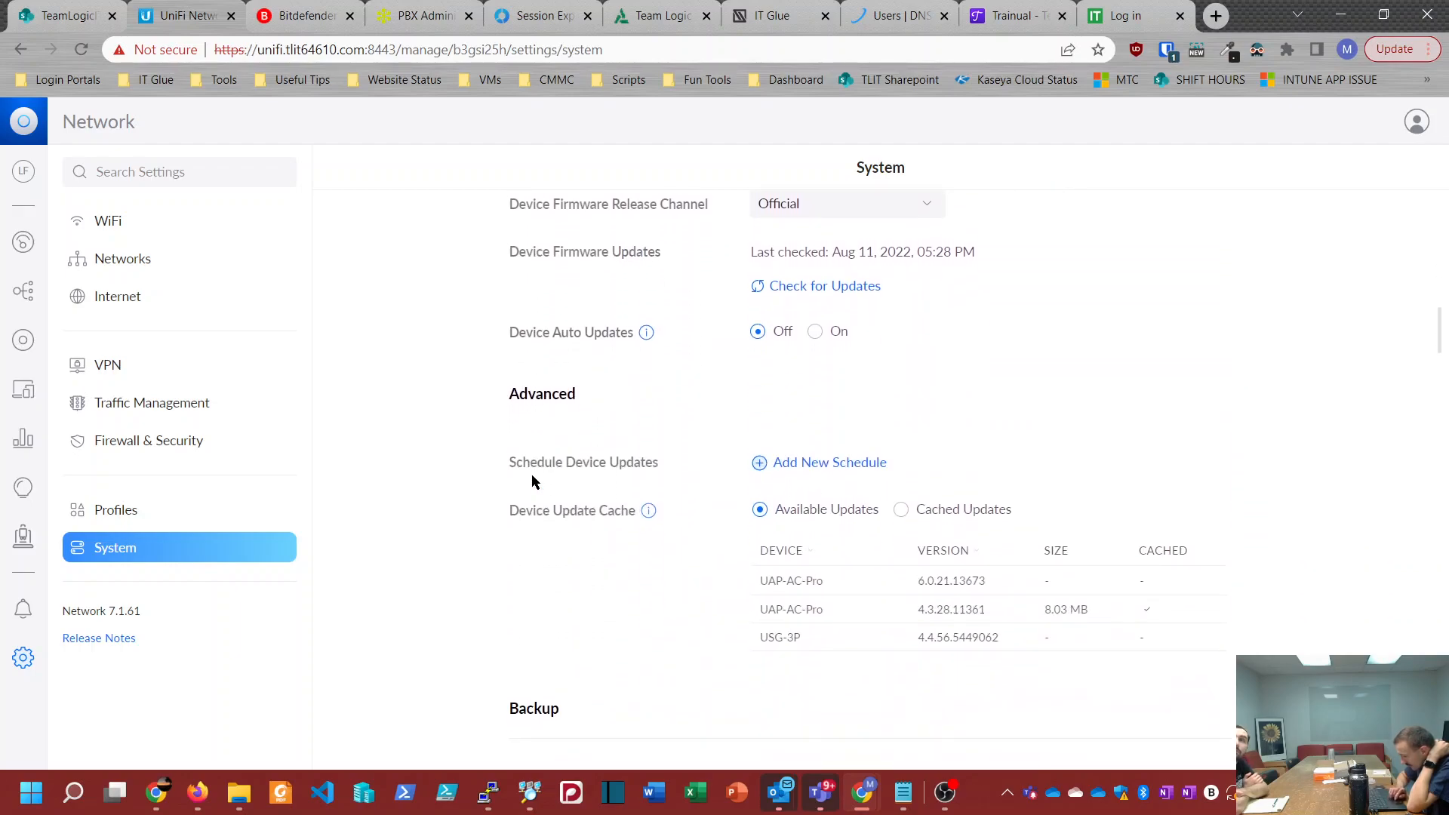
scroll(532, 481, down, 7)
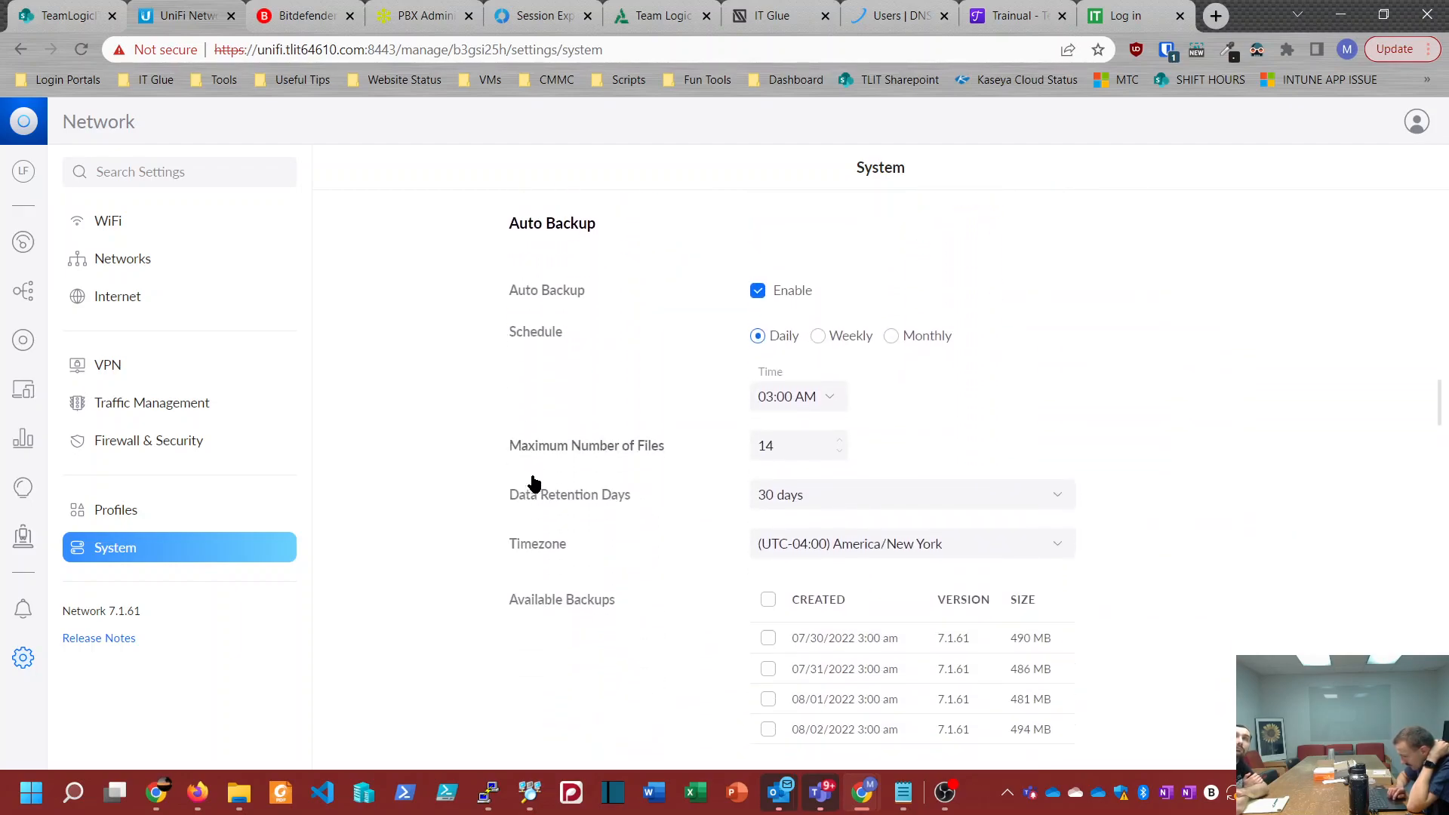
scroll(533, 482, down, 9)
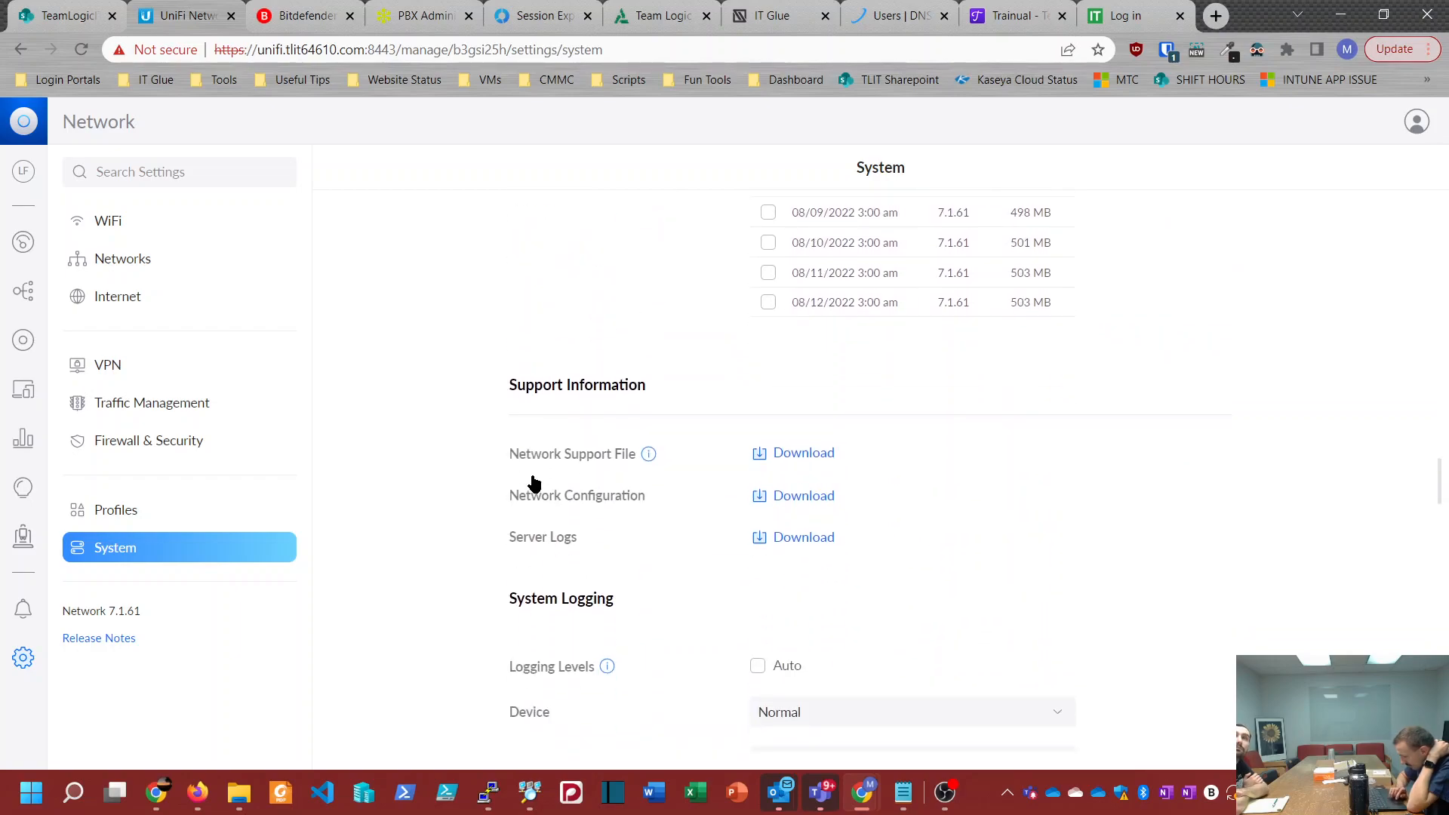
Step: Examine the remaining System settings, from SNMP and SSH authentication through admins and statistics retention, and view the Profiles page
scroll(531, 482, down, 8)
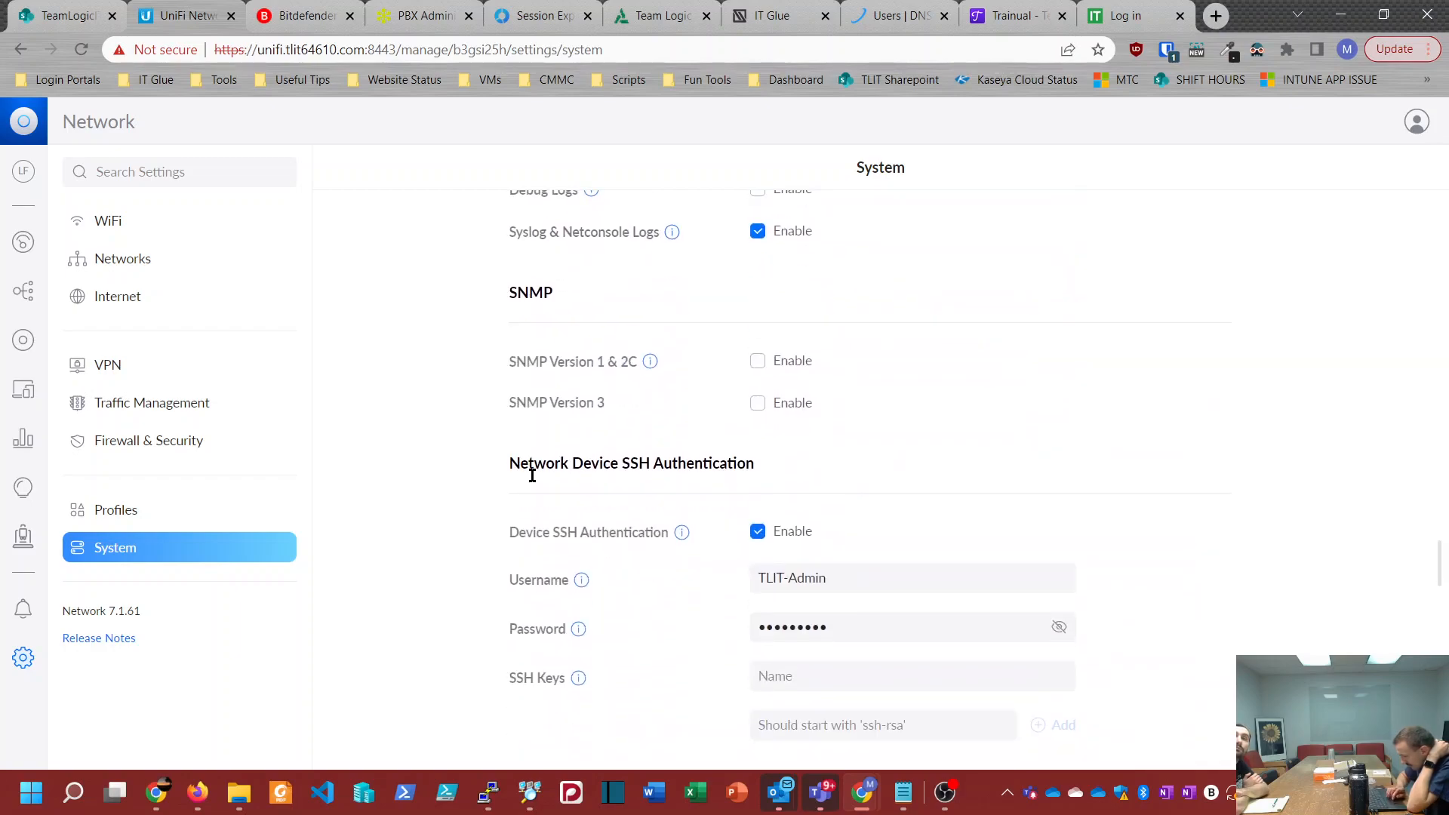
scroll(534, 481, down, 9)
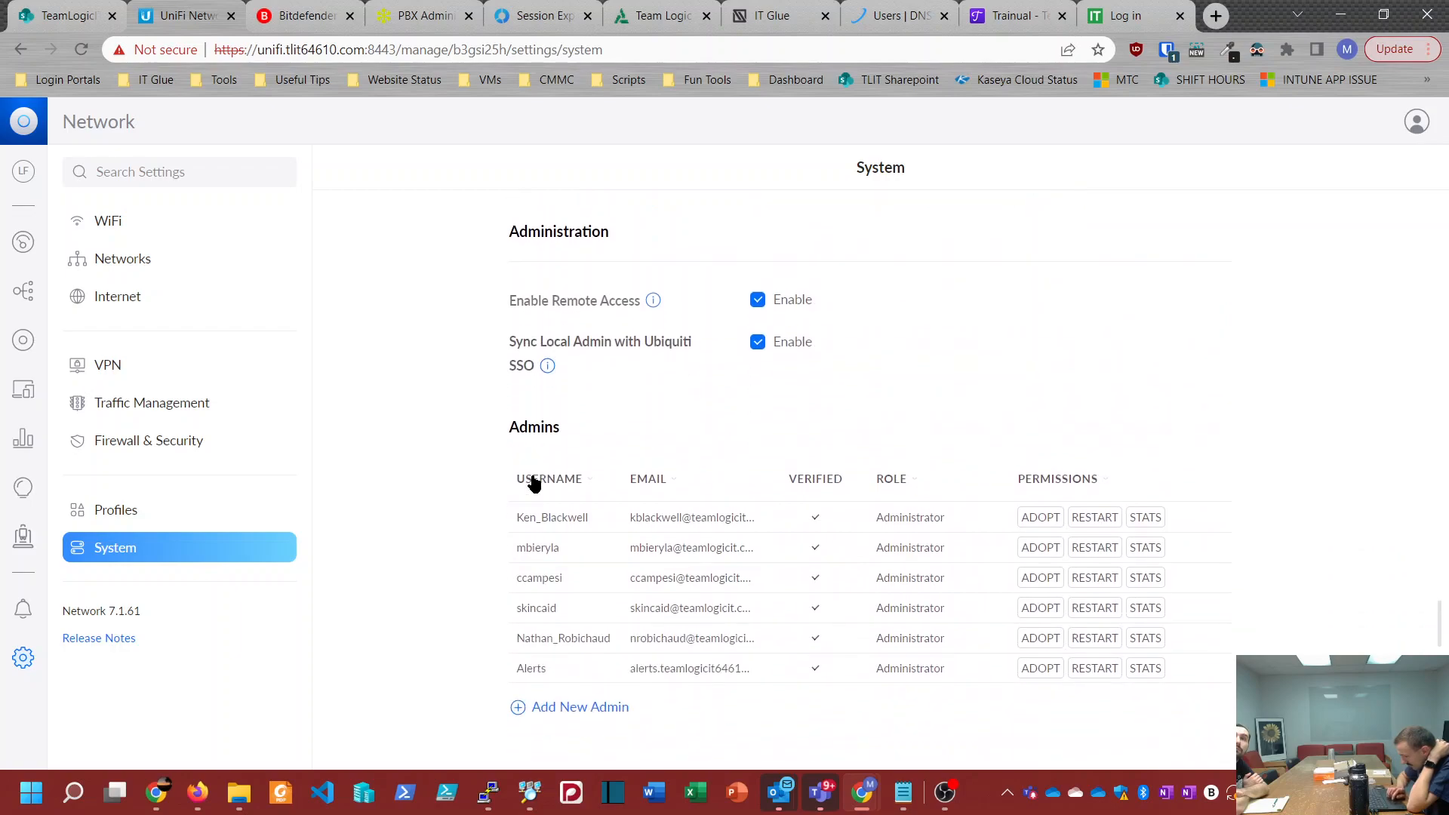
scroll(533, 483, down, 5)
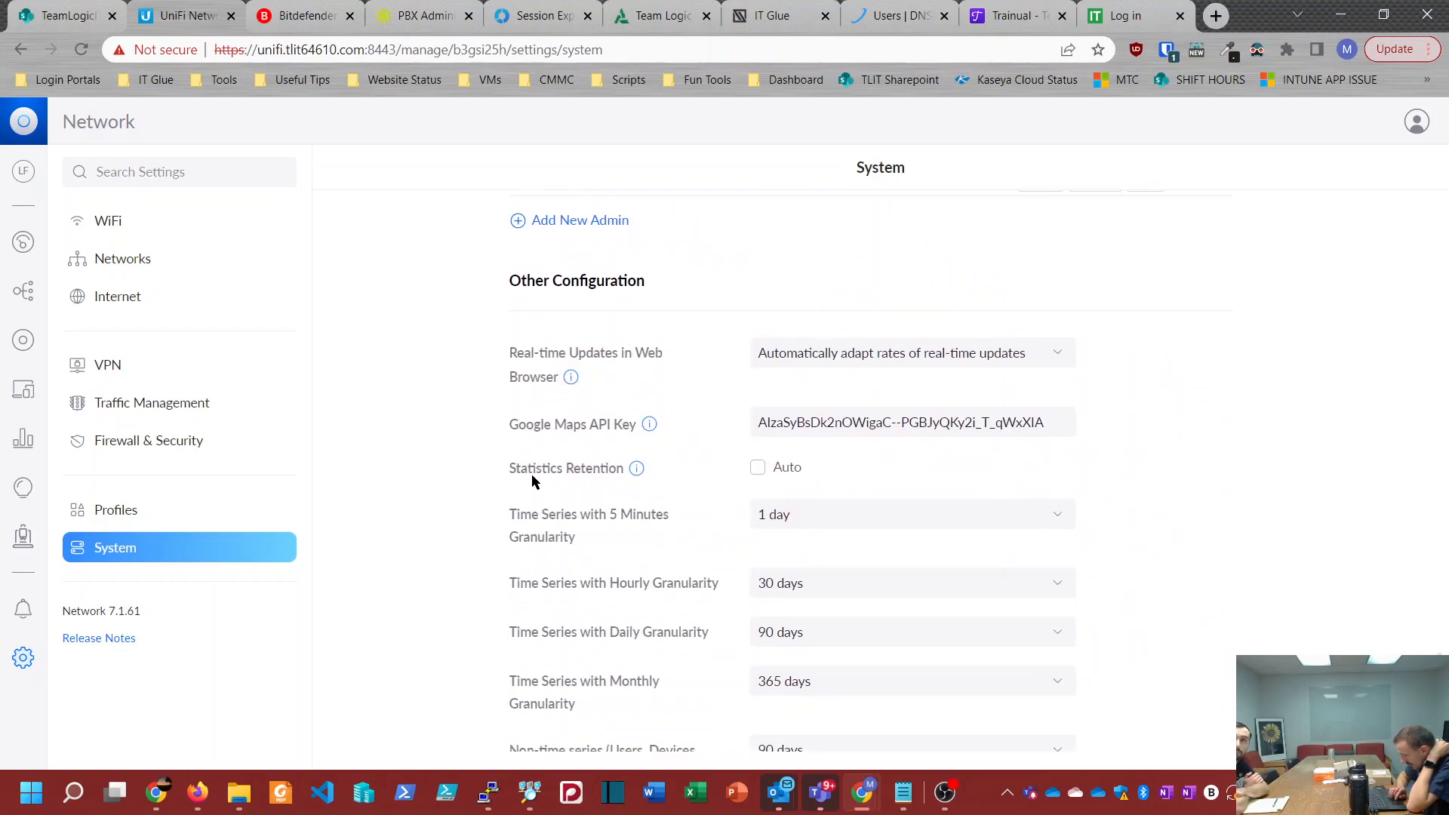
scroll(532, 480, down, 4)
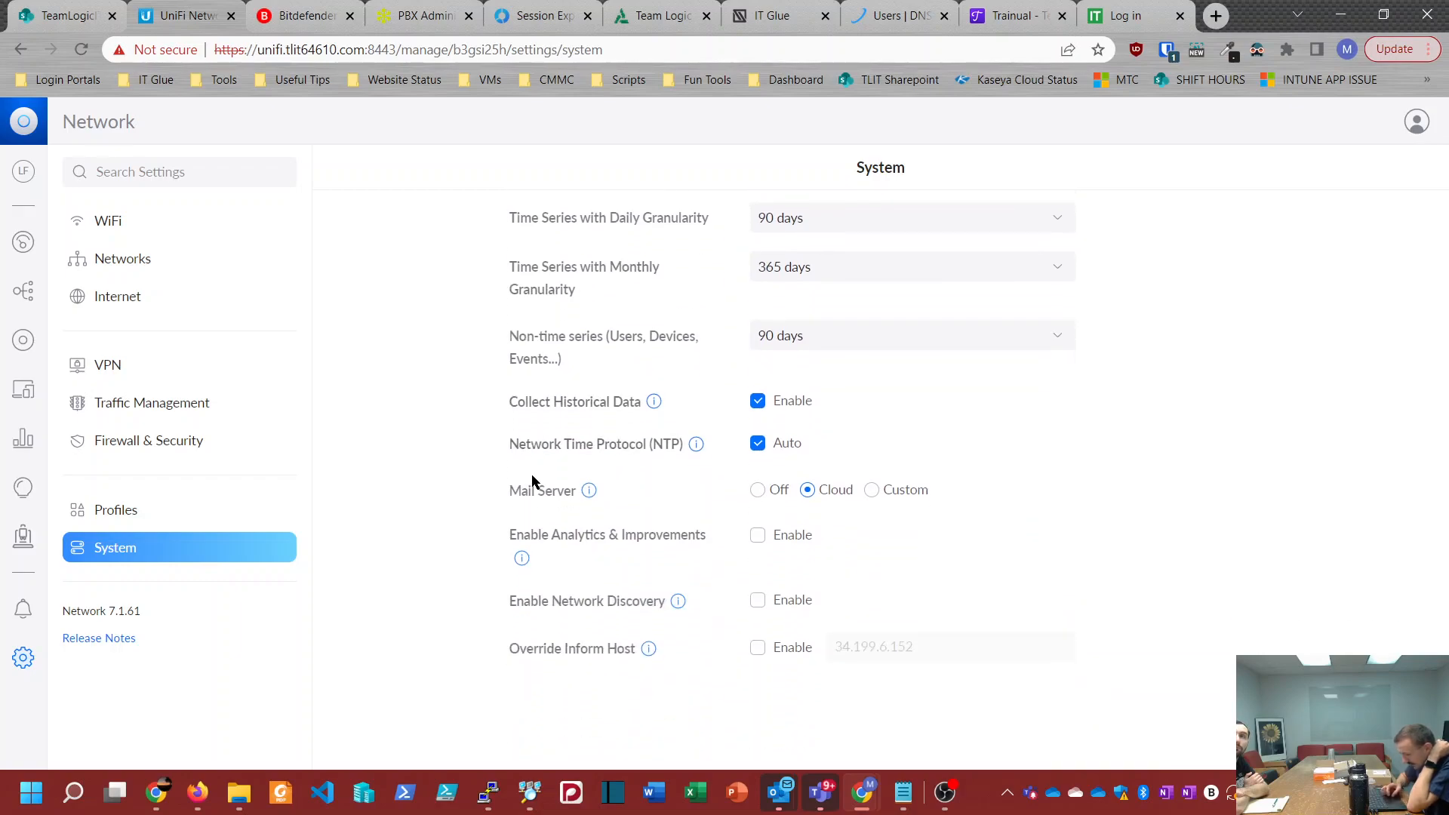
click(94, 510)
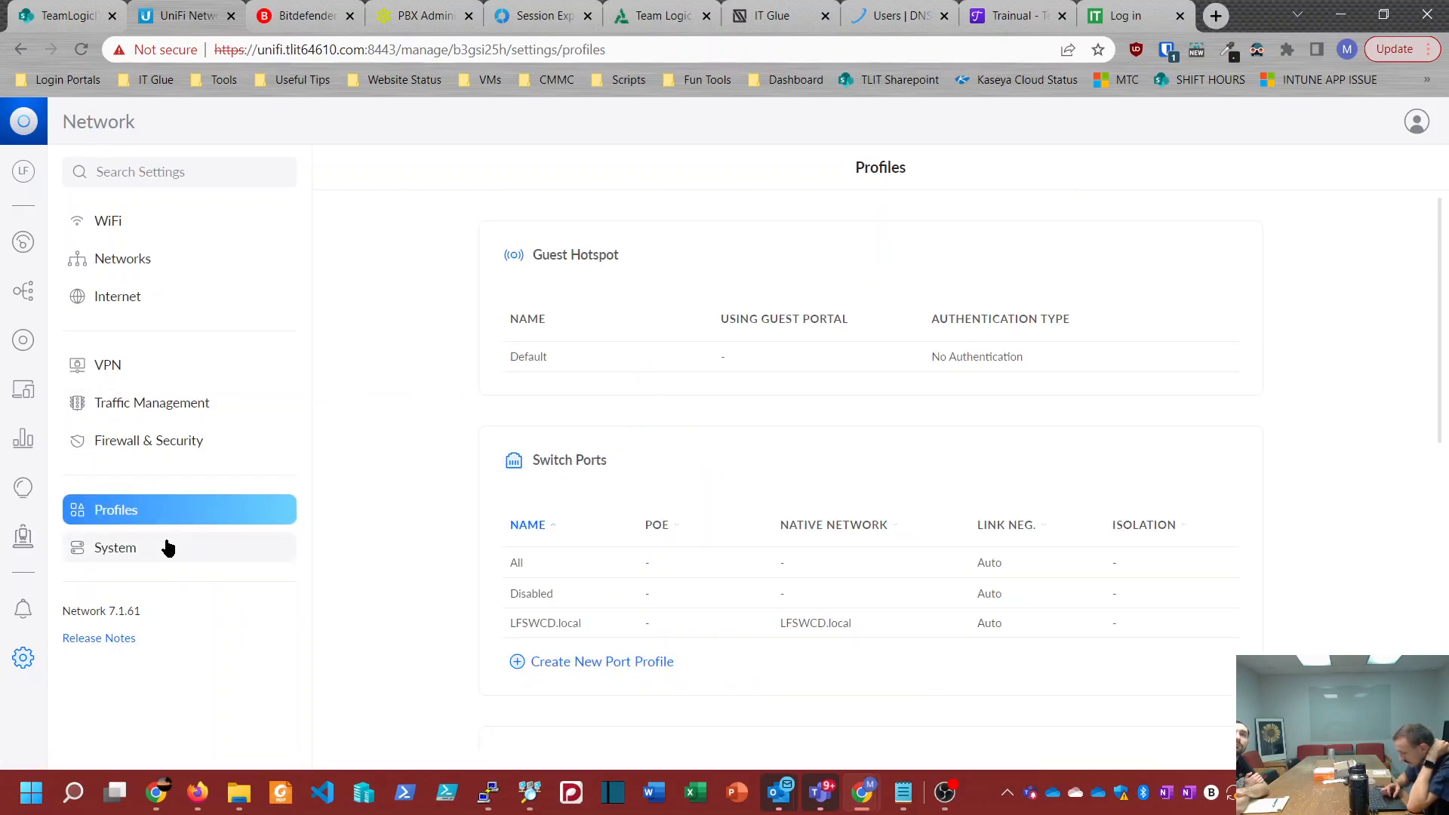
click(949, 794)
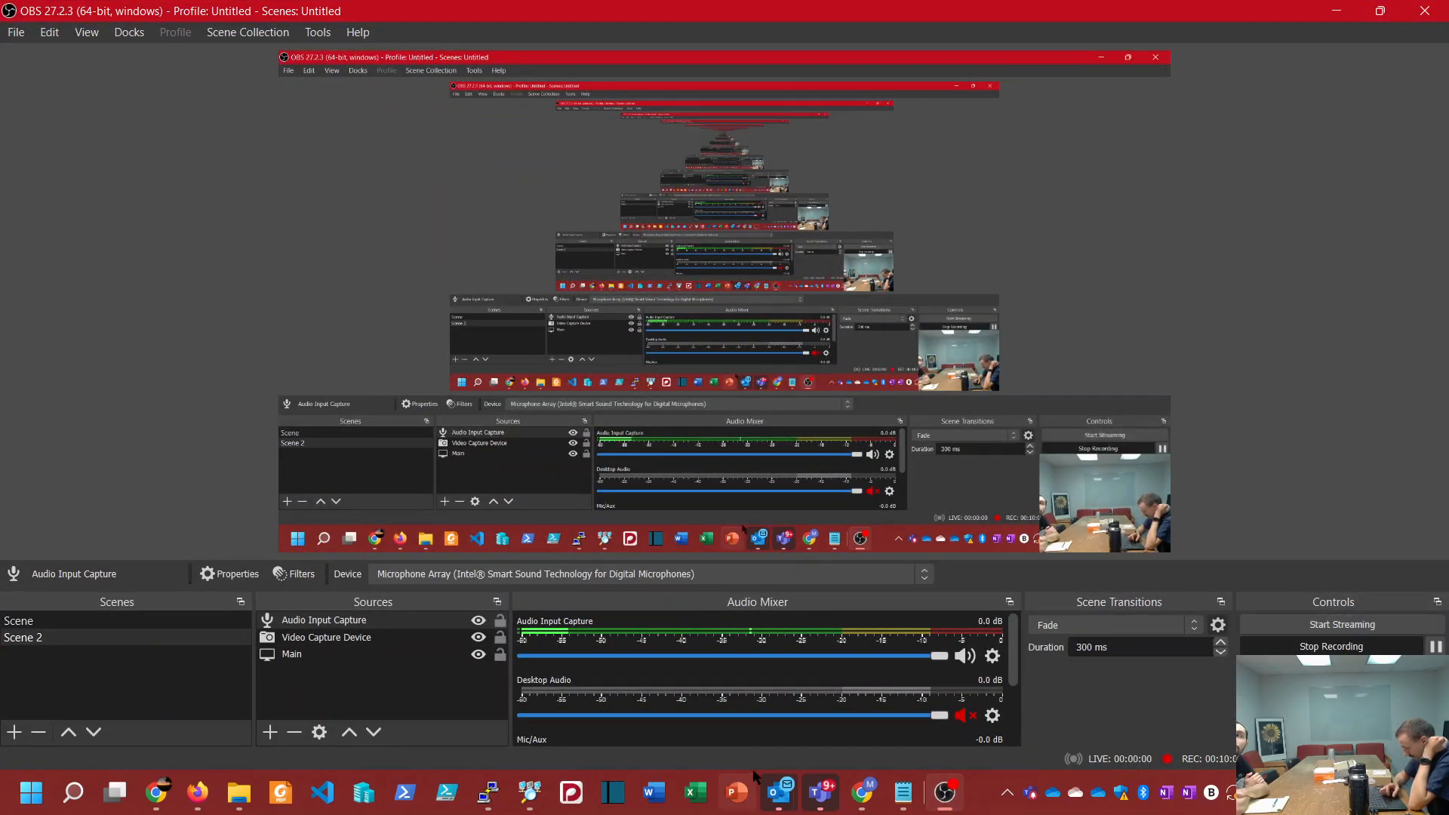
click(862, 792)
Step: Enable the legacy interface in the System settings, deactivate the new one, and view the site's settings and device list
click(391, 713)
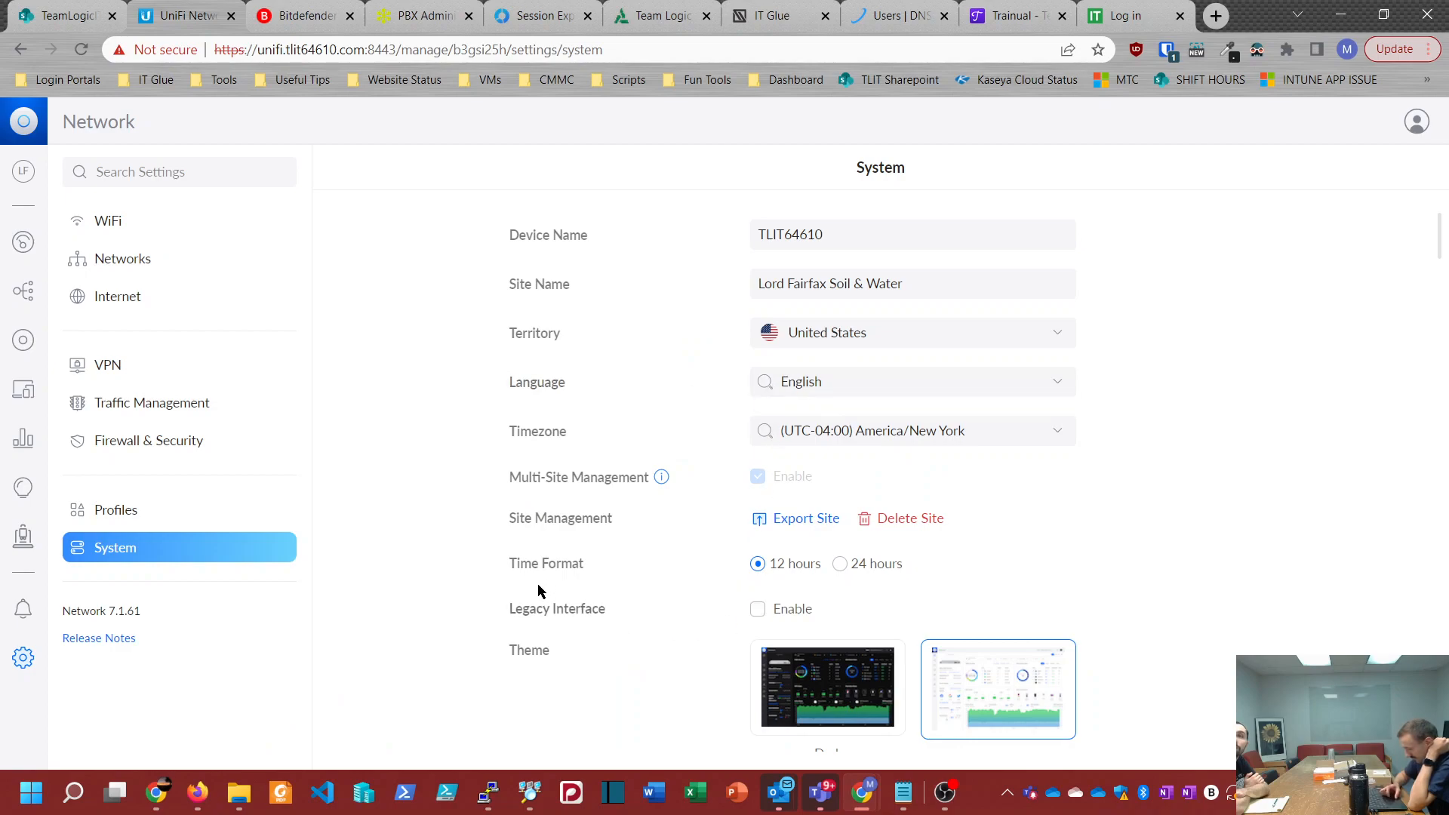
click(758, 608)
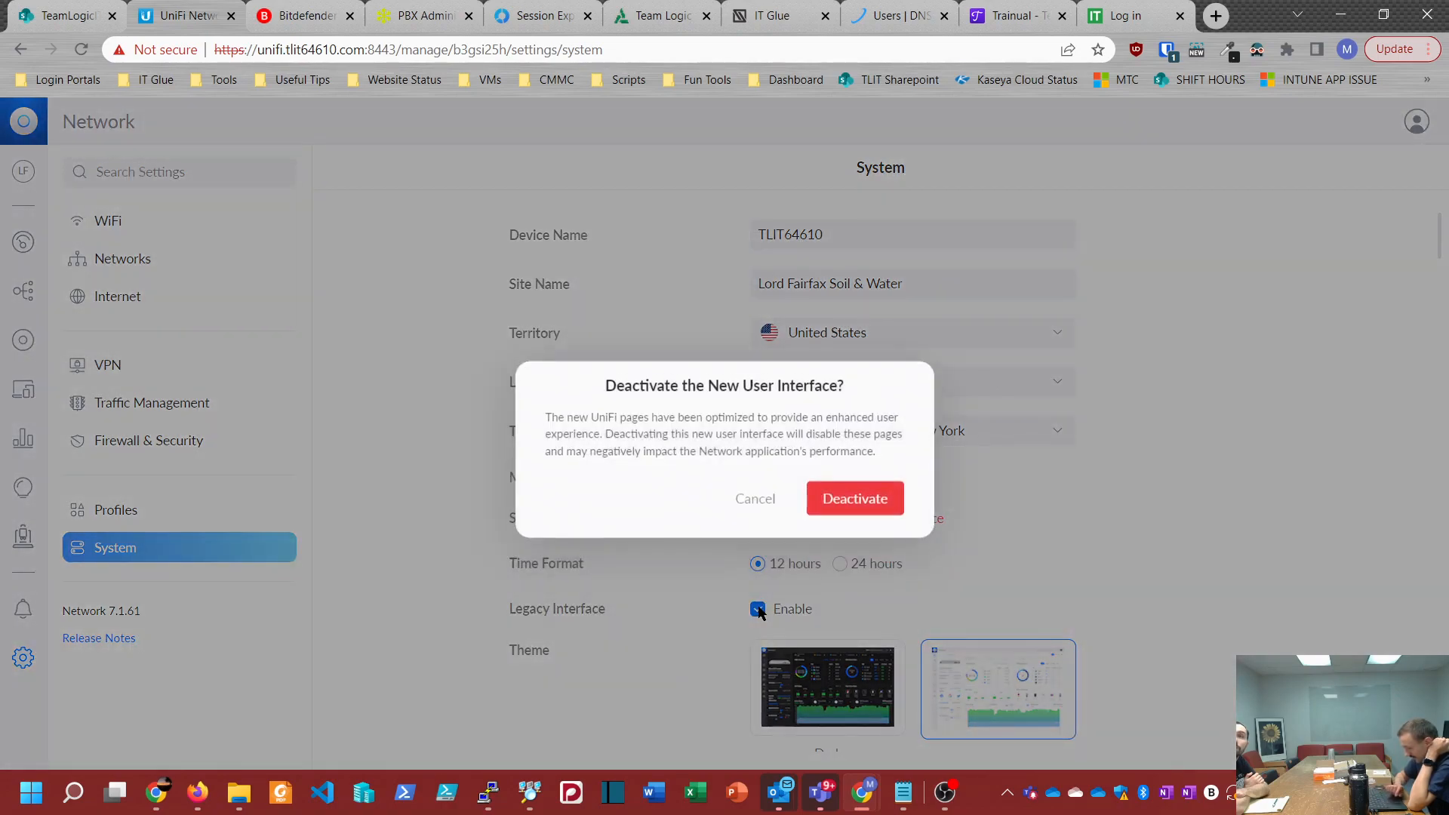
click(842, 487)
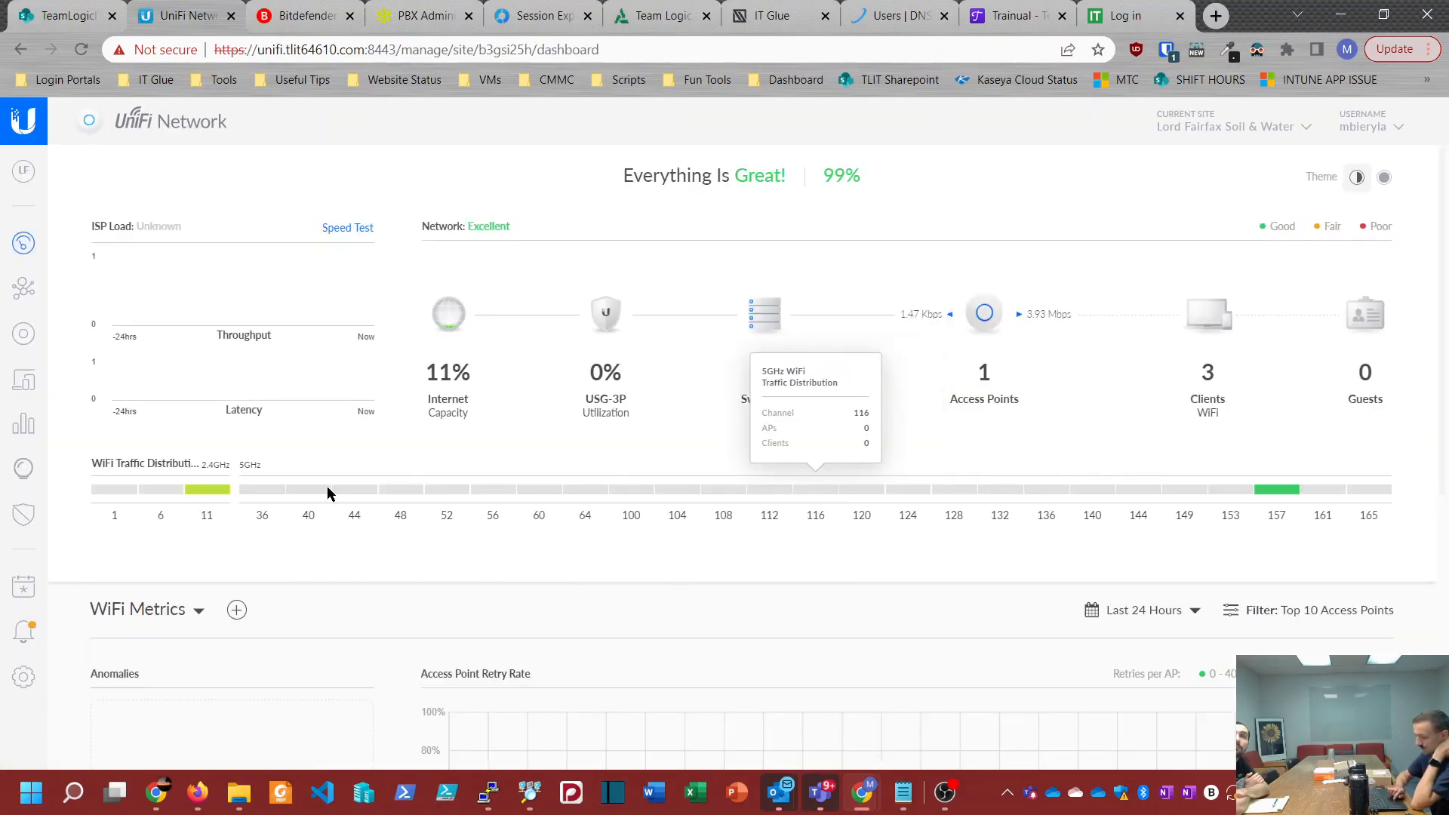
click(23, 679)
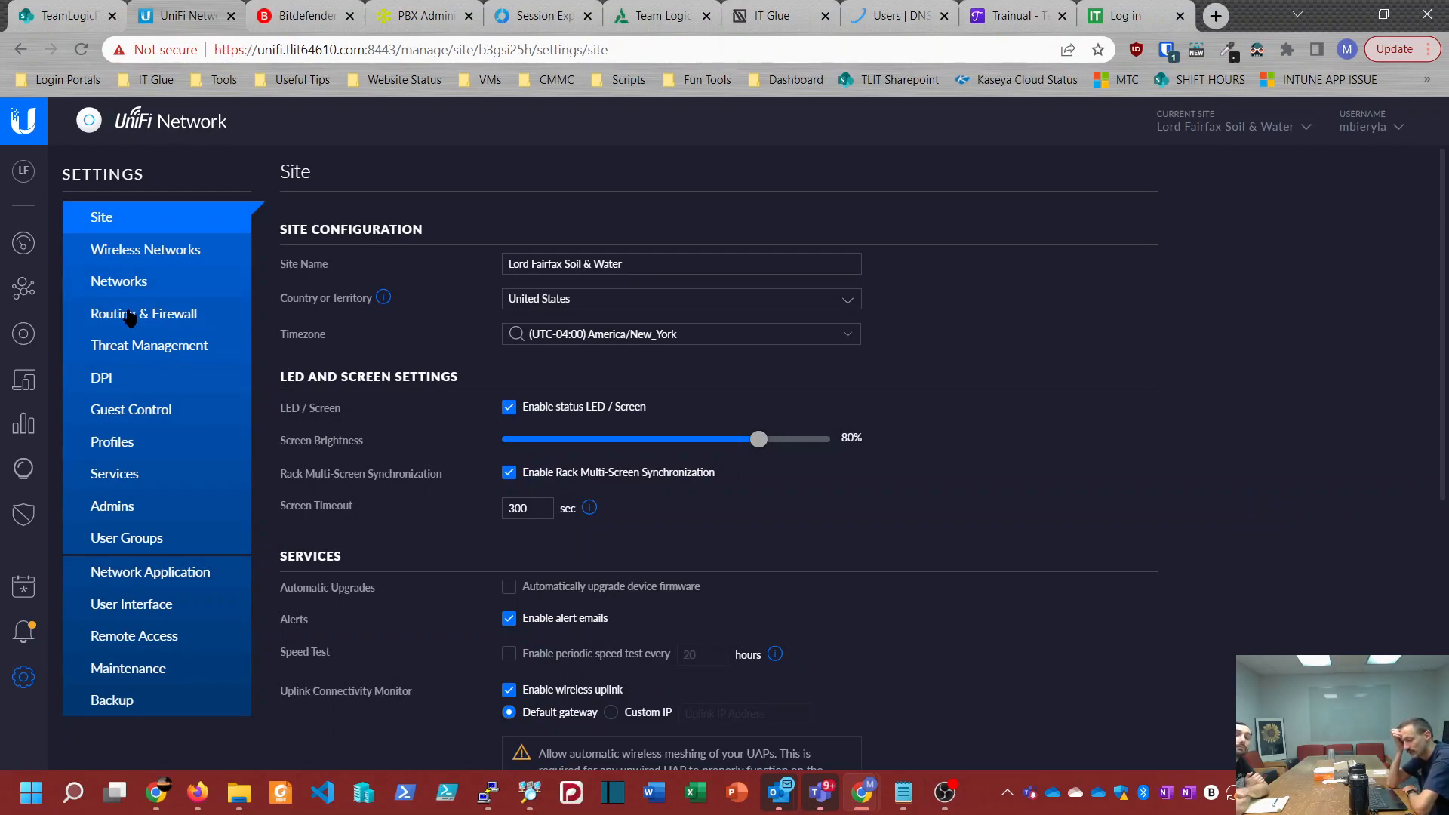
click(25, 337)
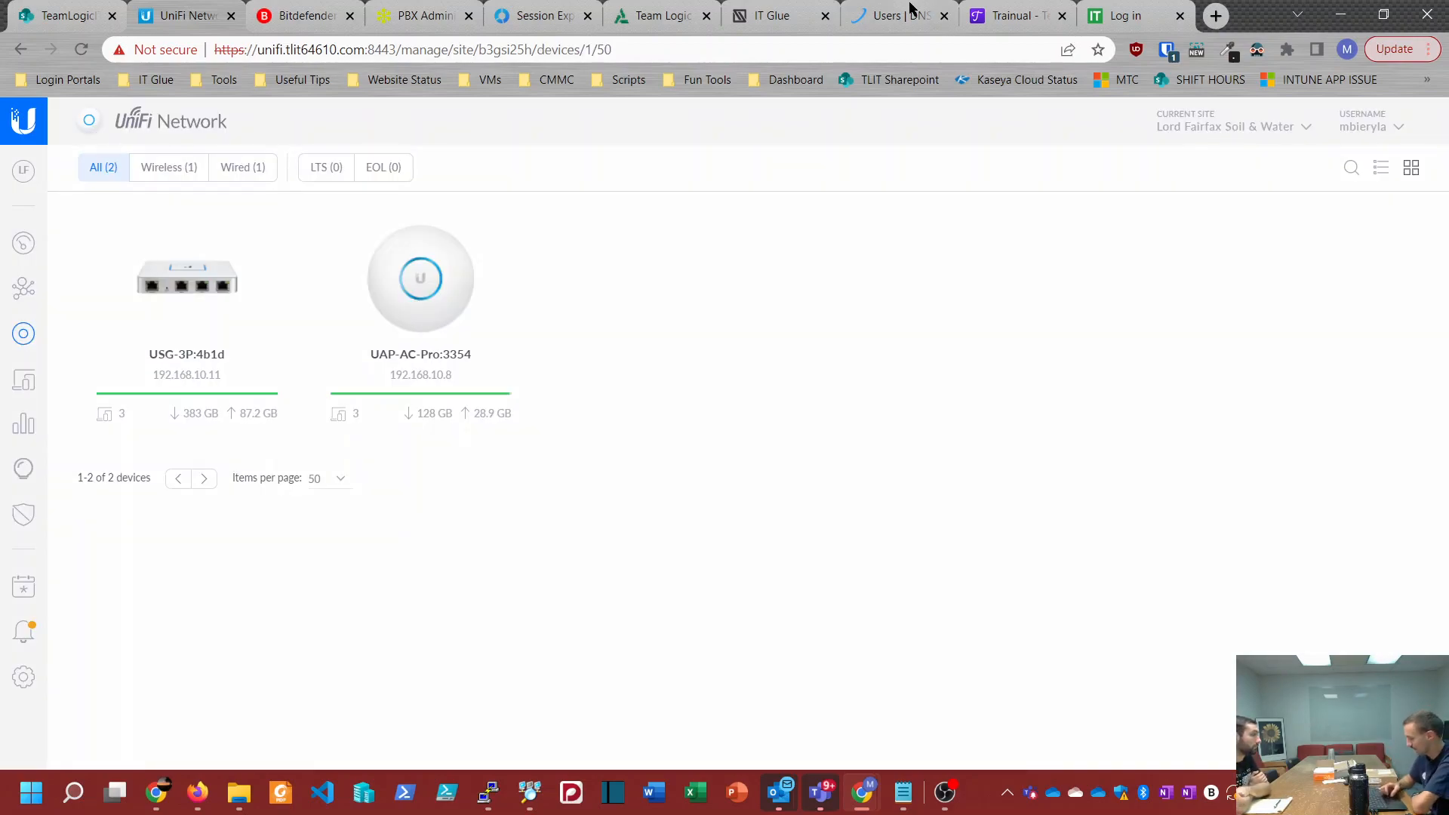
Step: Add a new site named Armor Fence to the controller
click(1221, 126)
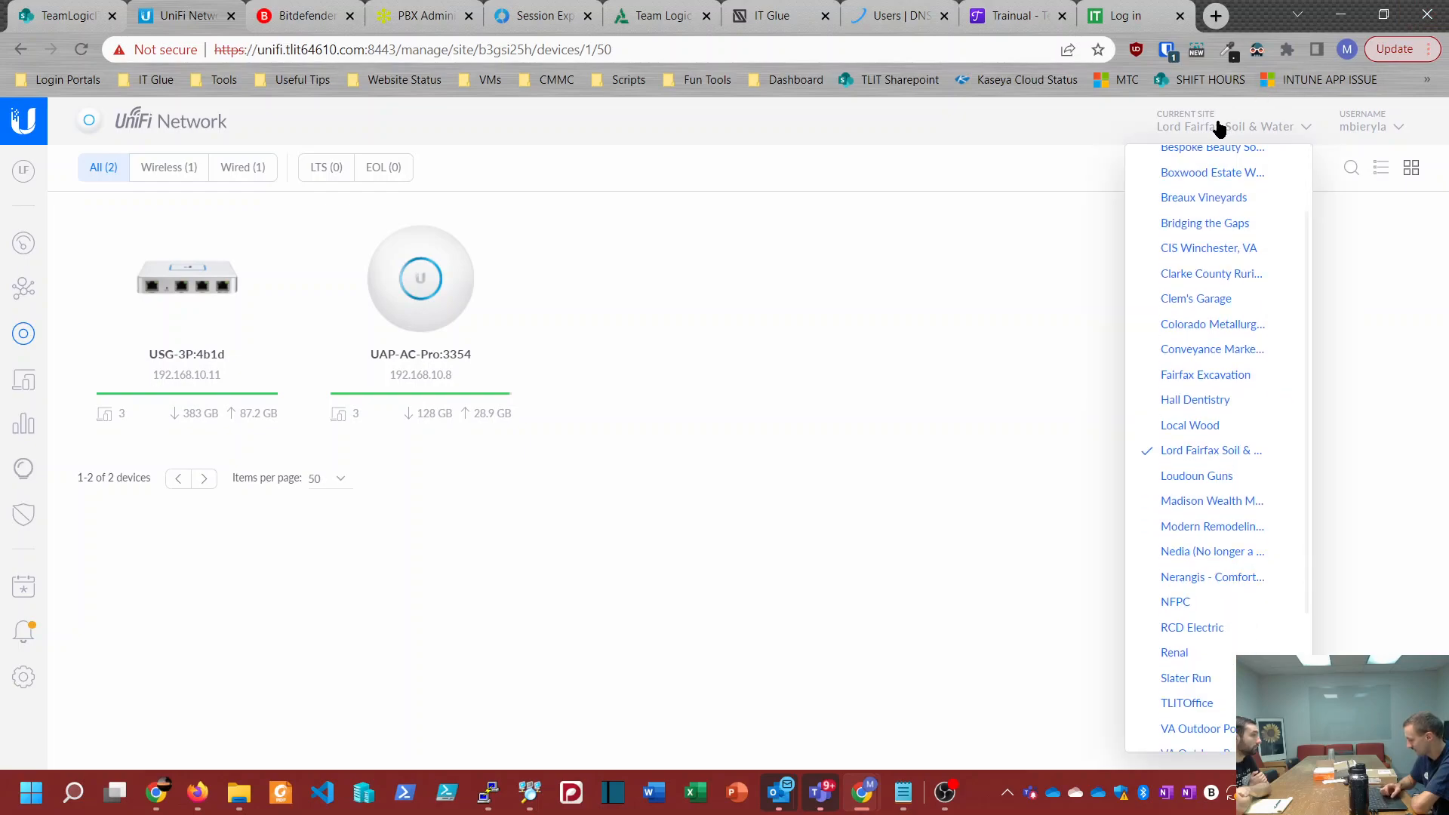
scroll(1185, 309, up, 2)
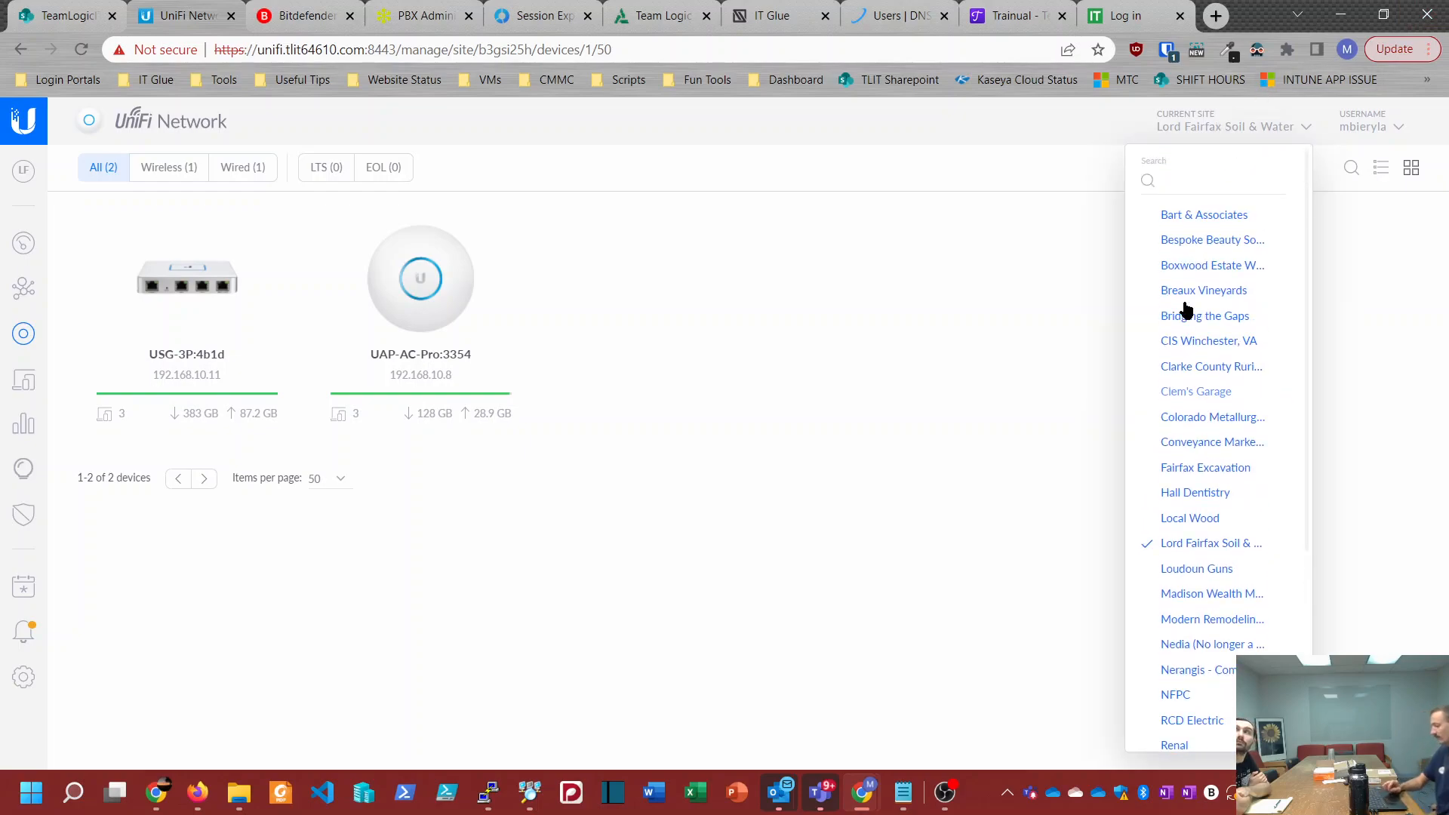
scroll(1185, 309, down, 4)
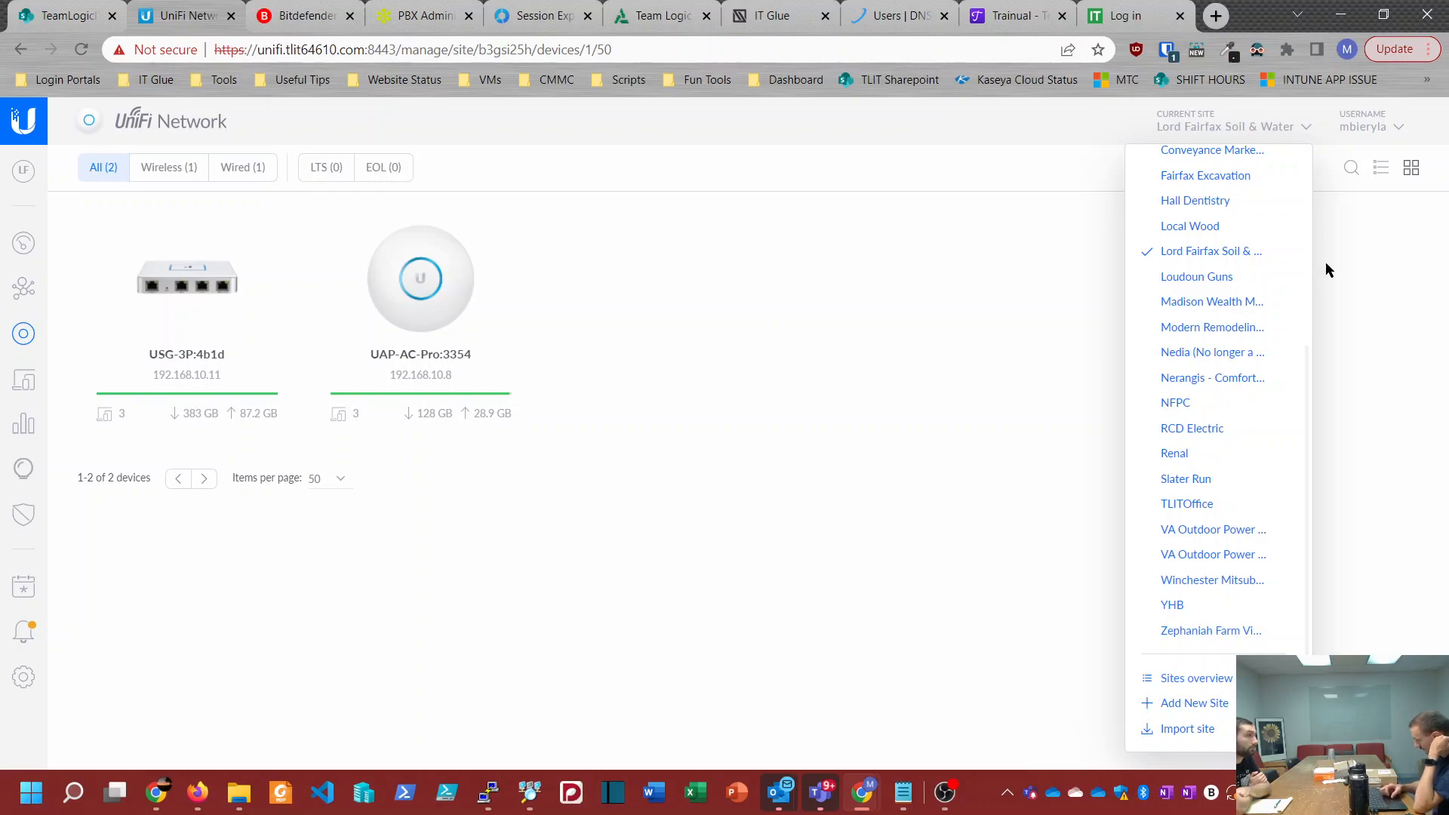
click(1177, 701)
text(Armor Fence)
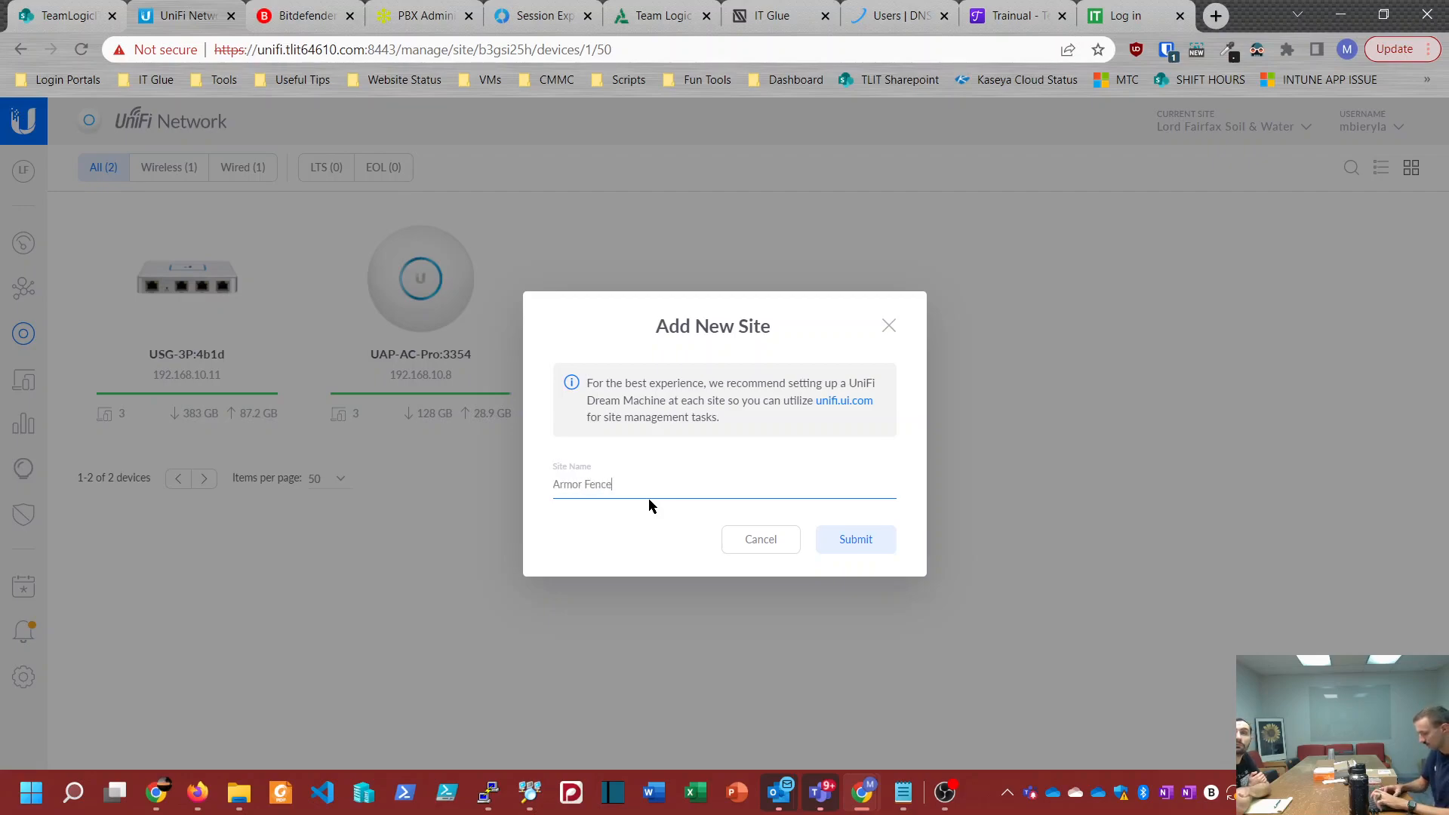
click(862, 542)
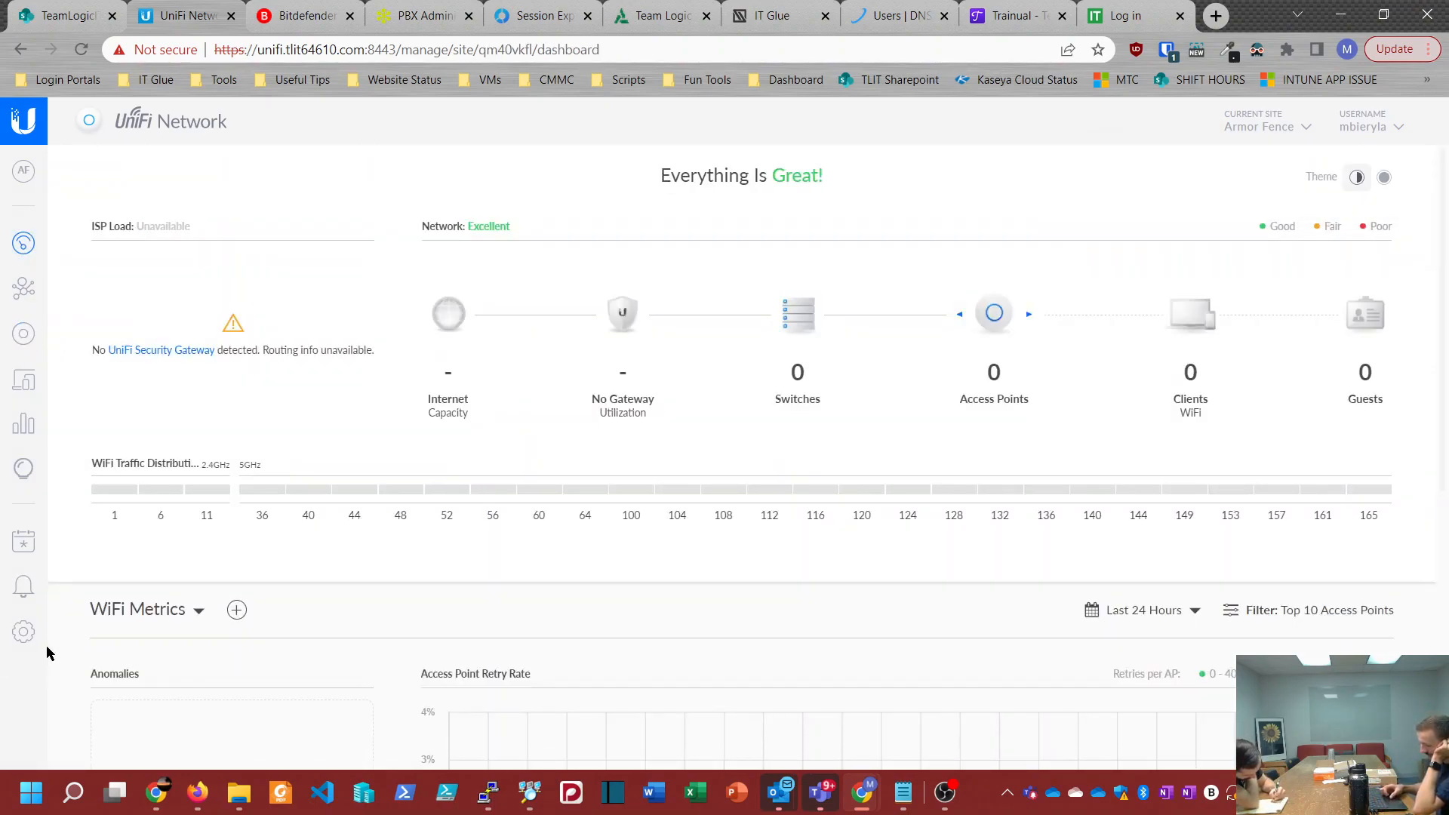
Step: Set the Armor Fence site's timezone to (UTC-04:00) America/New_York in its site configuration
click(23, 632)
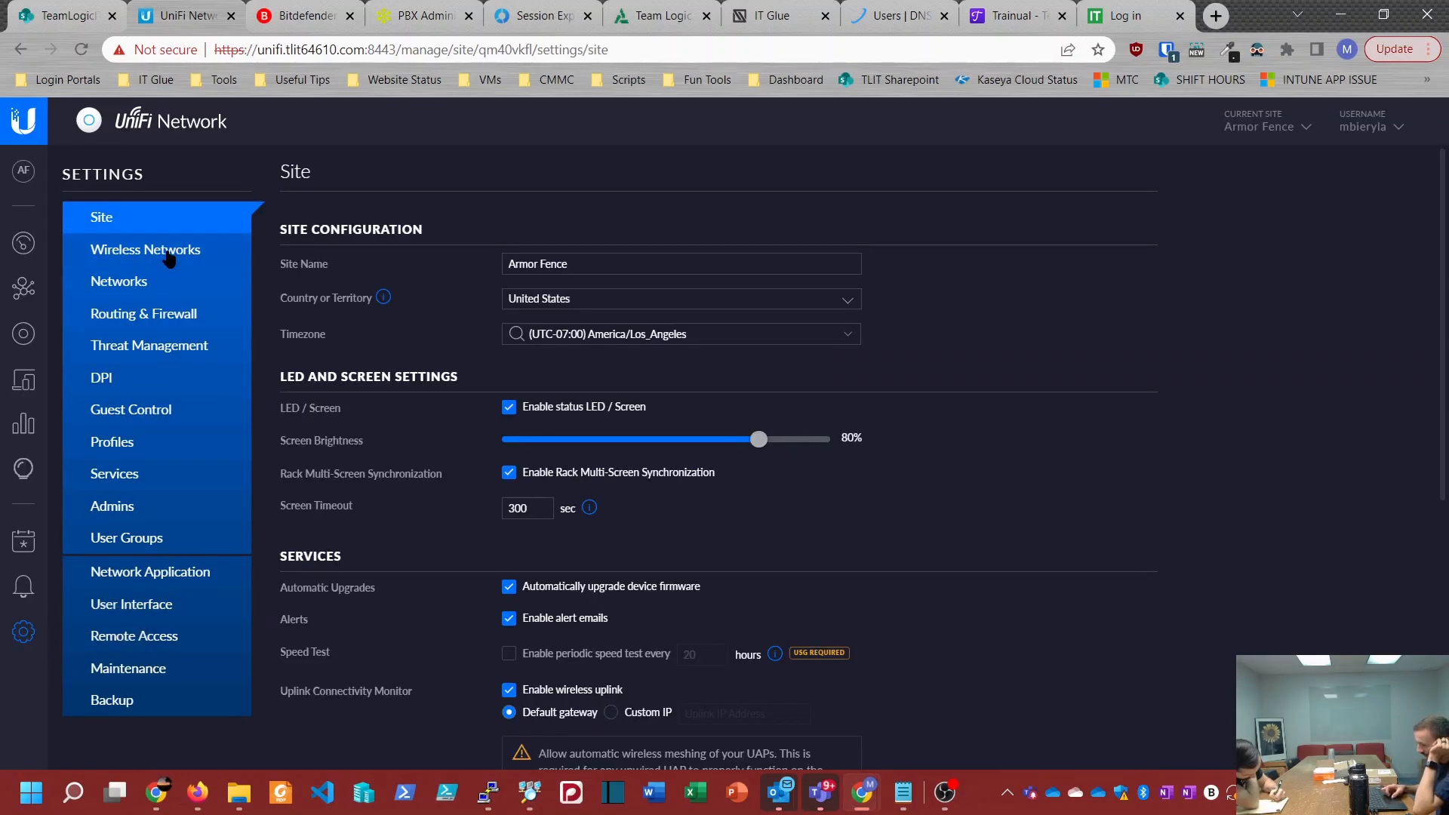
click(624, 335)
click(669, 597)
click(668, 597)
click(669, 596)
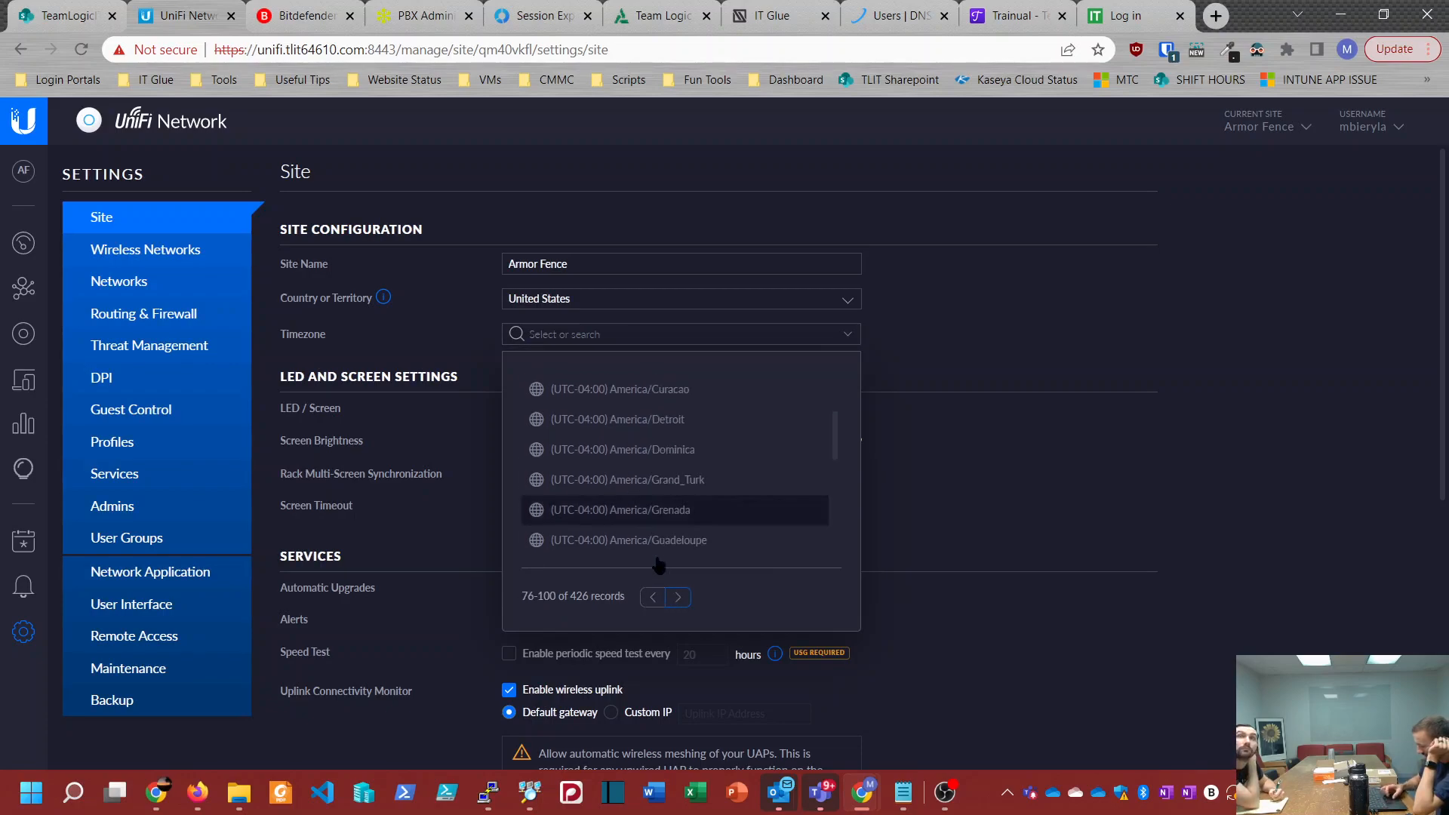
click(677, 596)
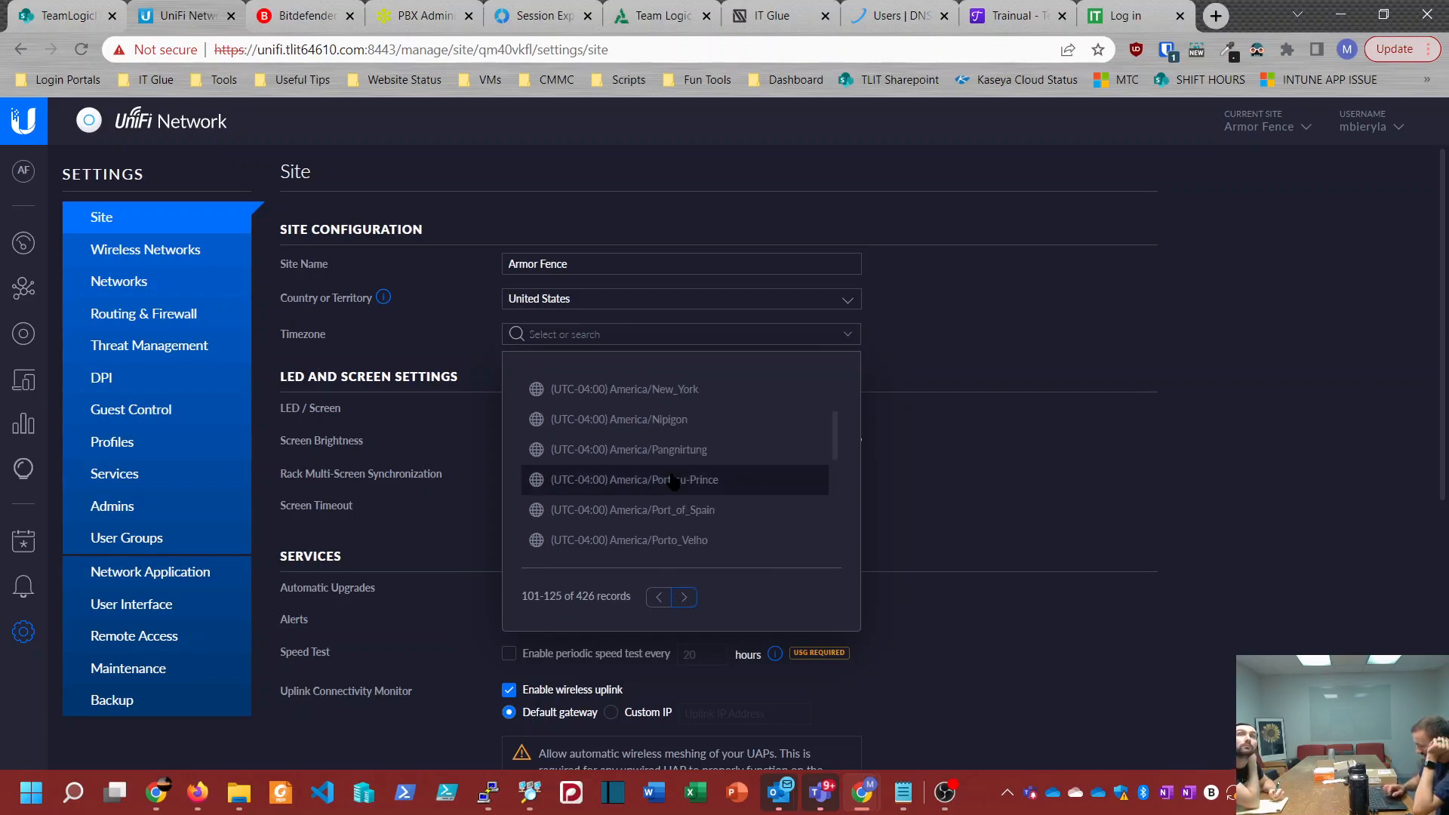
click(641, 389)
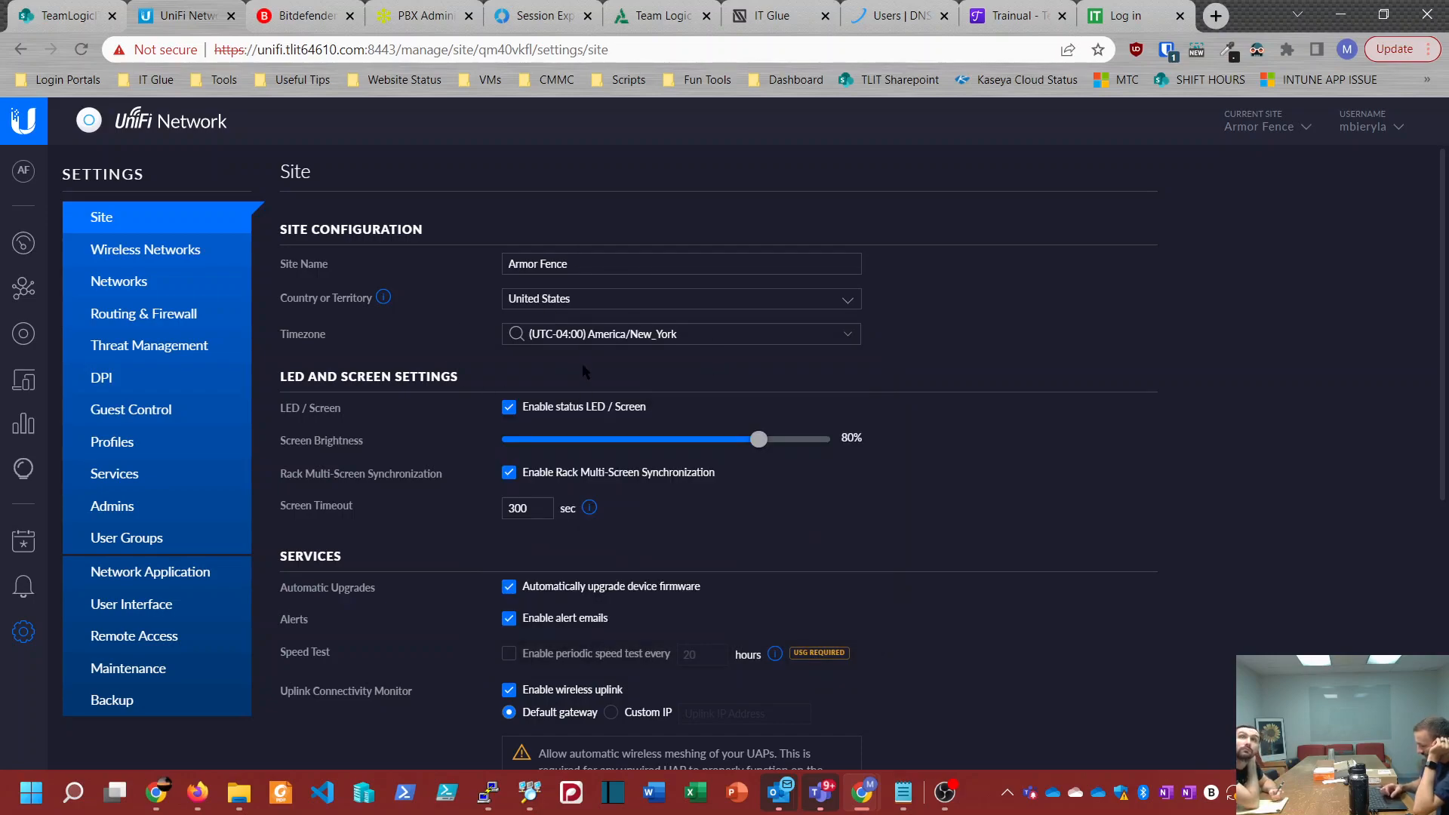
Step: Change the device SSH authentication username to TLIT-Admin and apply the site changes
scroll(521, 502, down, 5)
scroll(516, 503, down, 2)
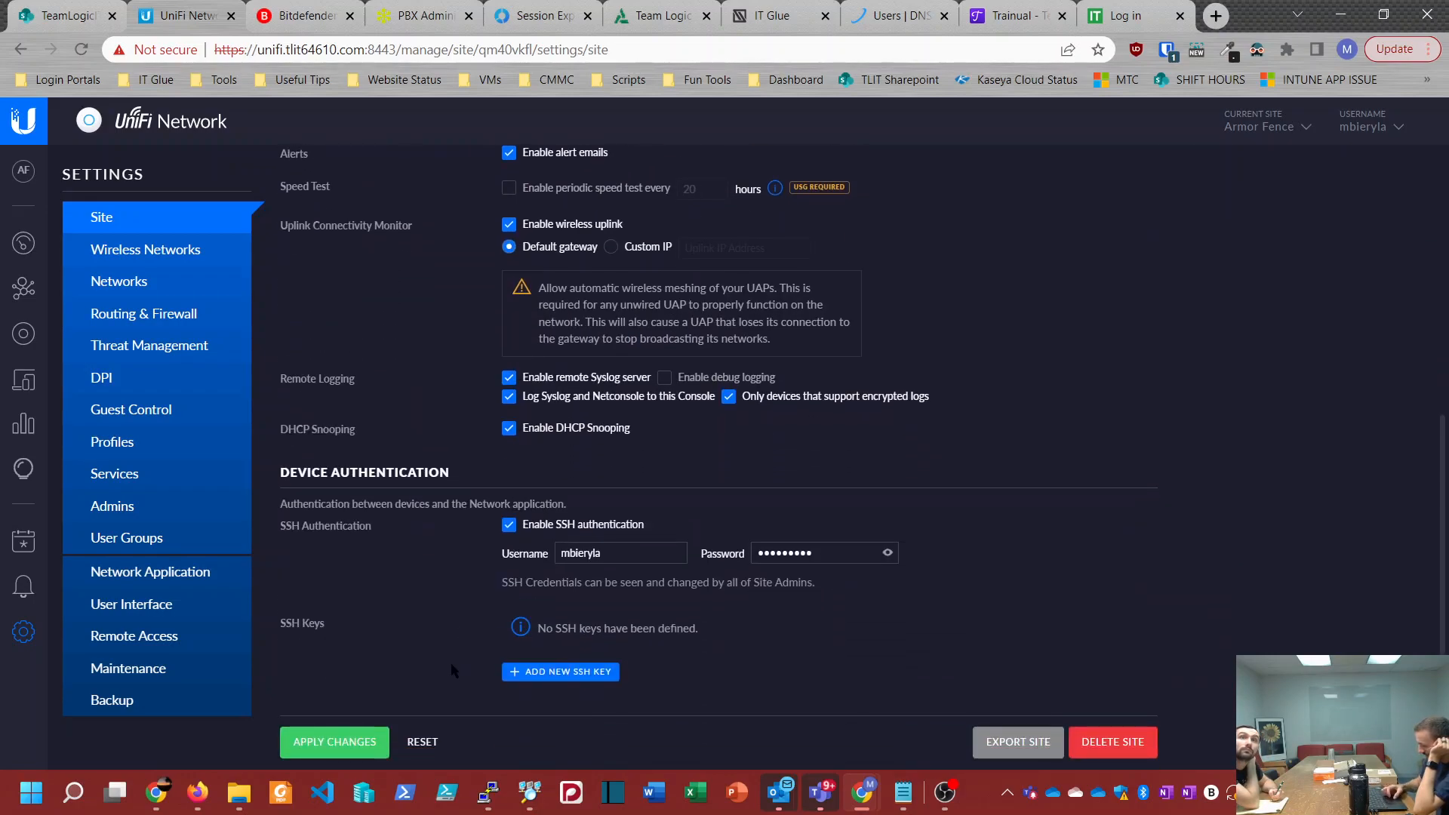
click(626, 553)
key(ctrl+a)
text(TLIT-Admin)
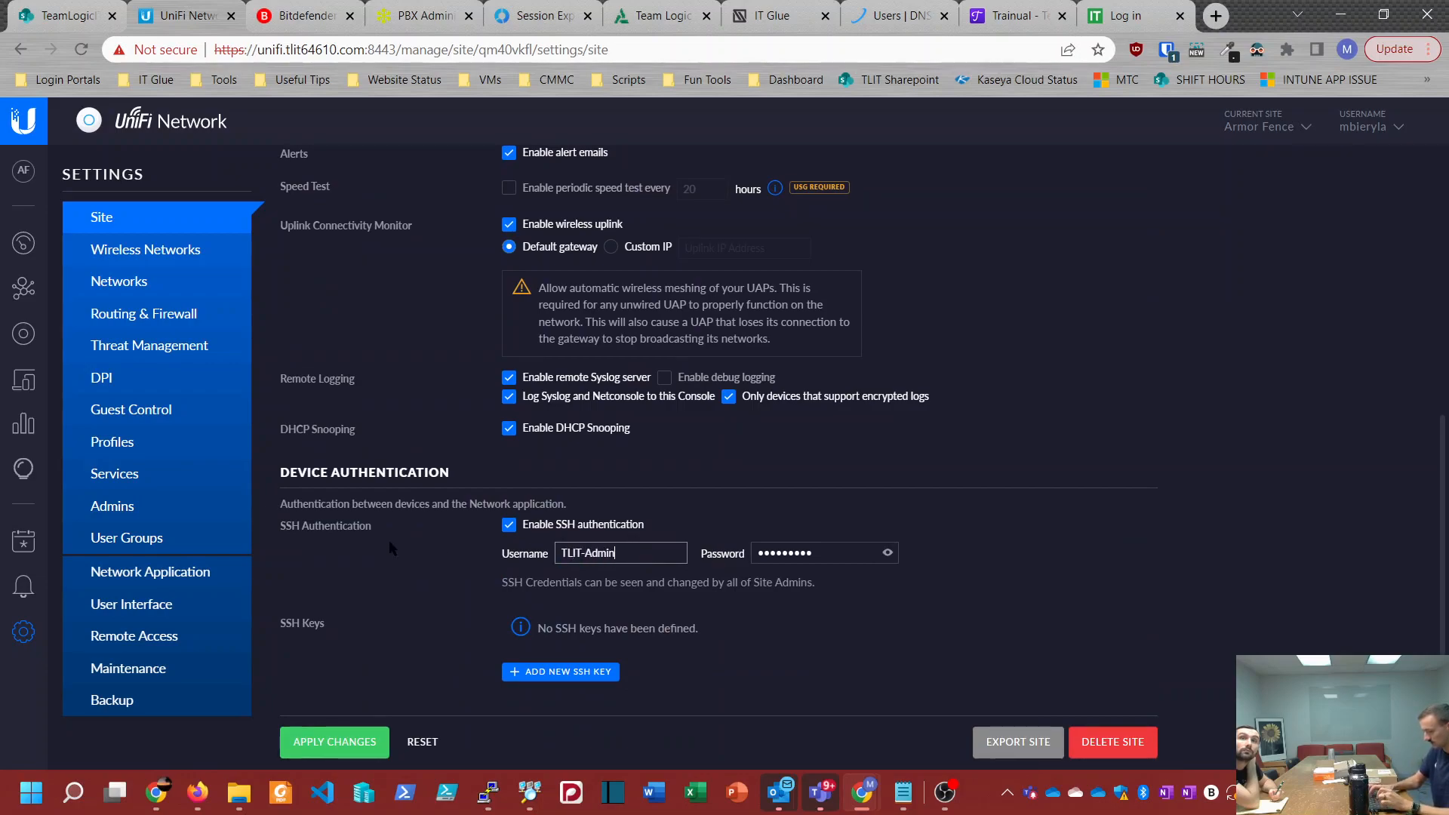
click(342, 742)
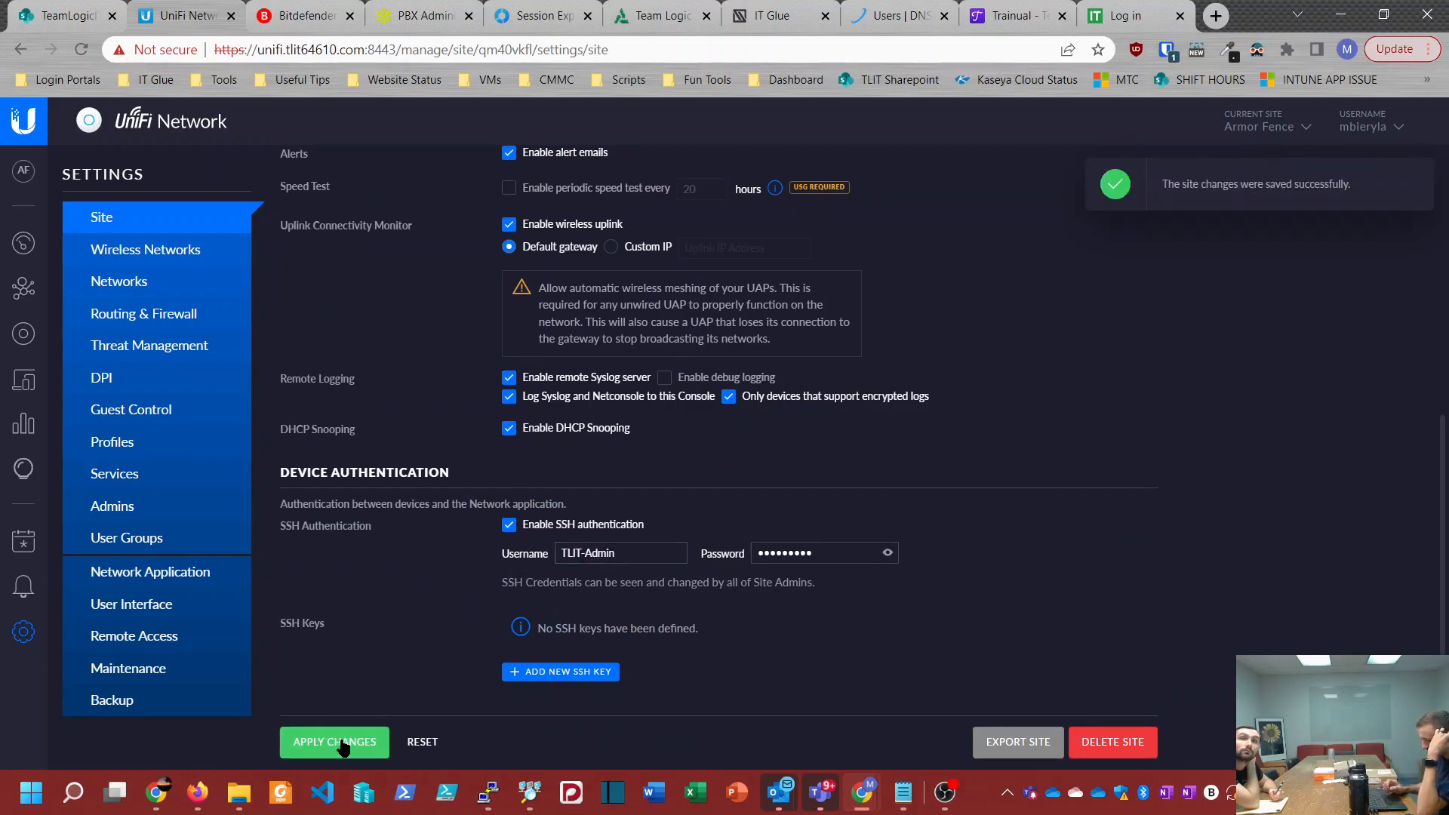
Step: Review Armor Fence's wireless networks and networks, highlighting the subnet of the Default network
click(110, 262)
click(117, 290)
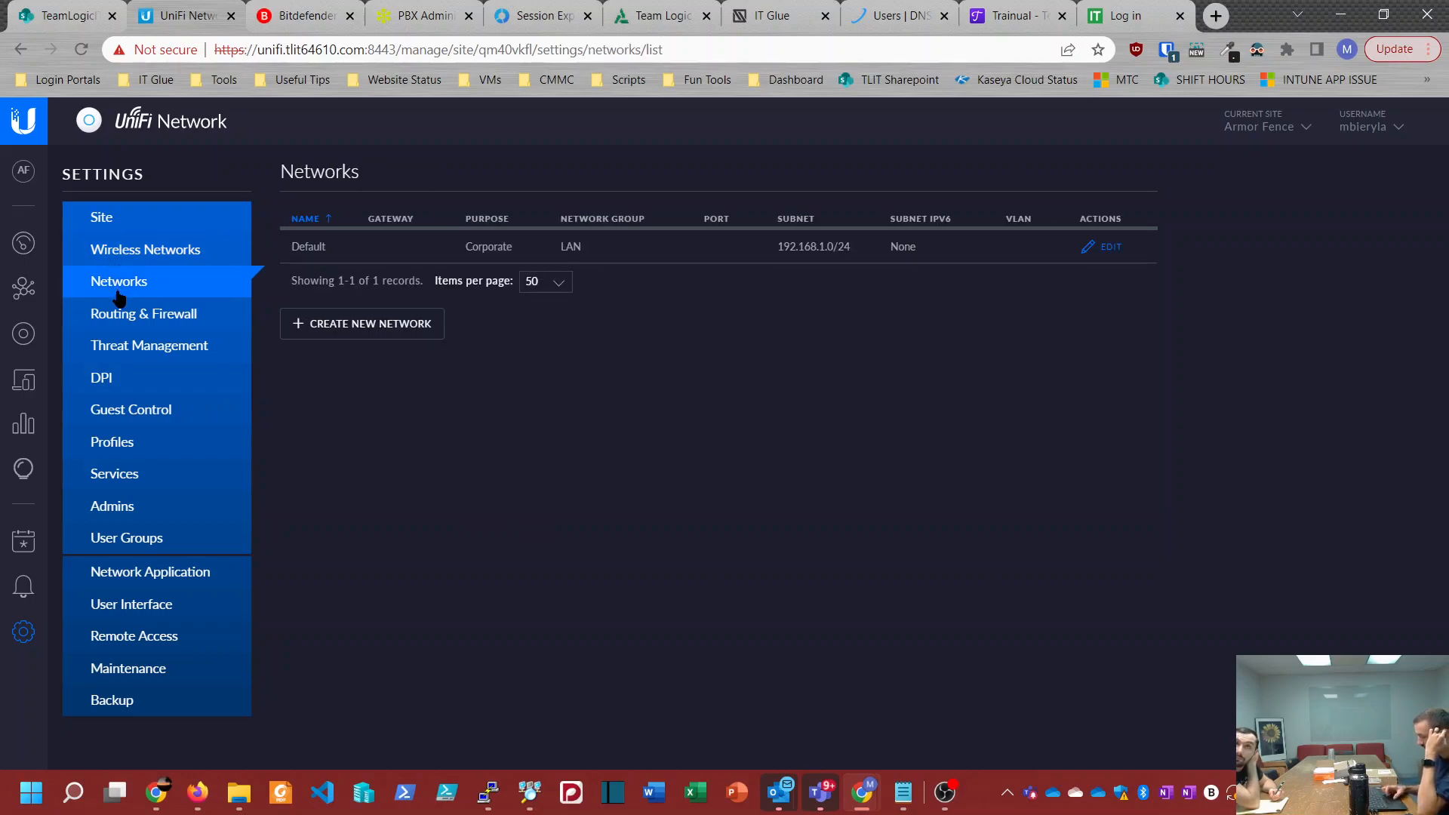
drag(777, 249, 867, 250)
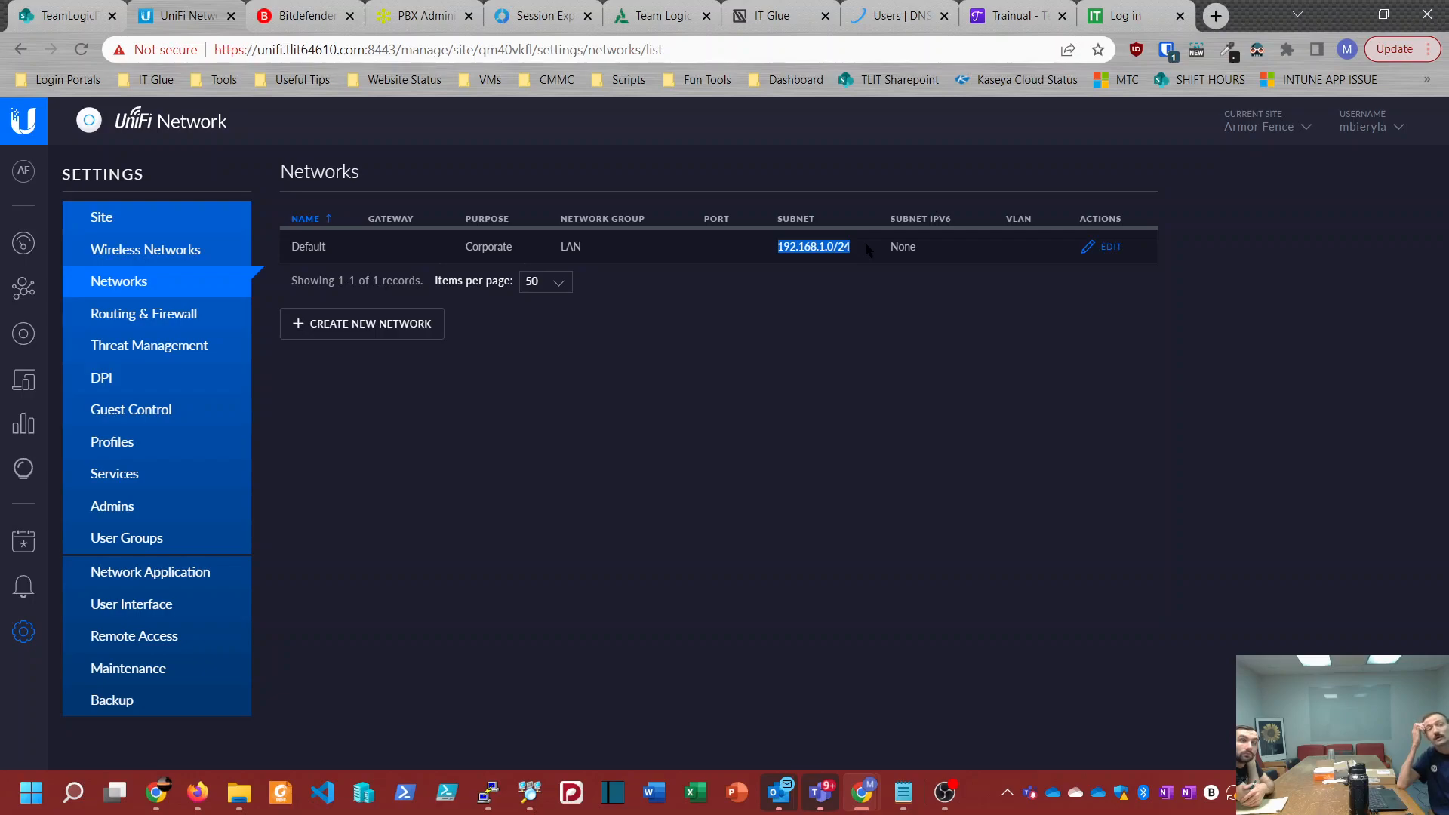
Step: Switch to the Winchester Mitsubishi site and view its networks and device list
click(1304, 129)
scroll(1181, 432, down, 1)
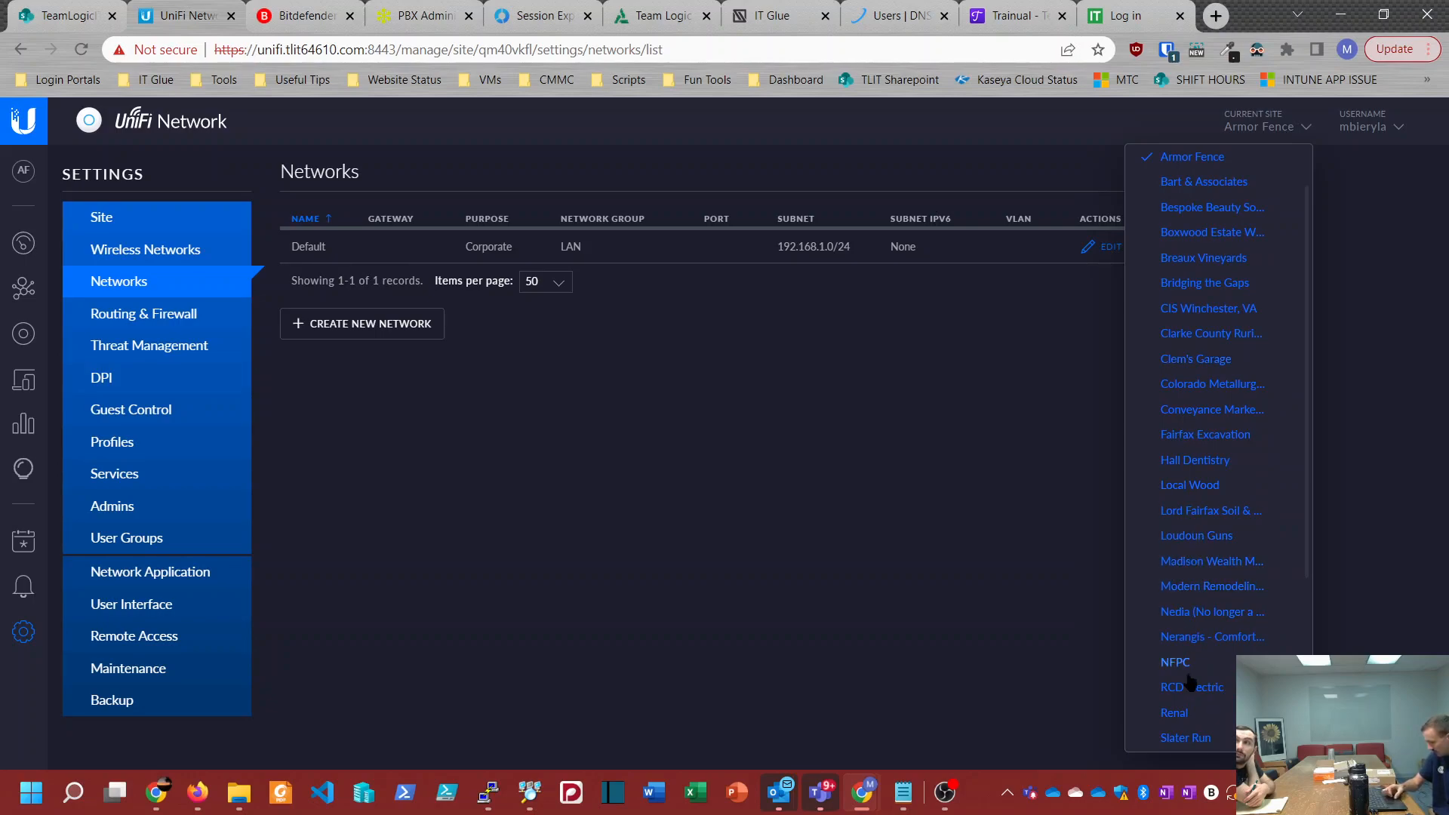
scroll(1201, 615, down, 5)
click(1198, 582)
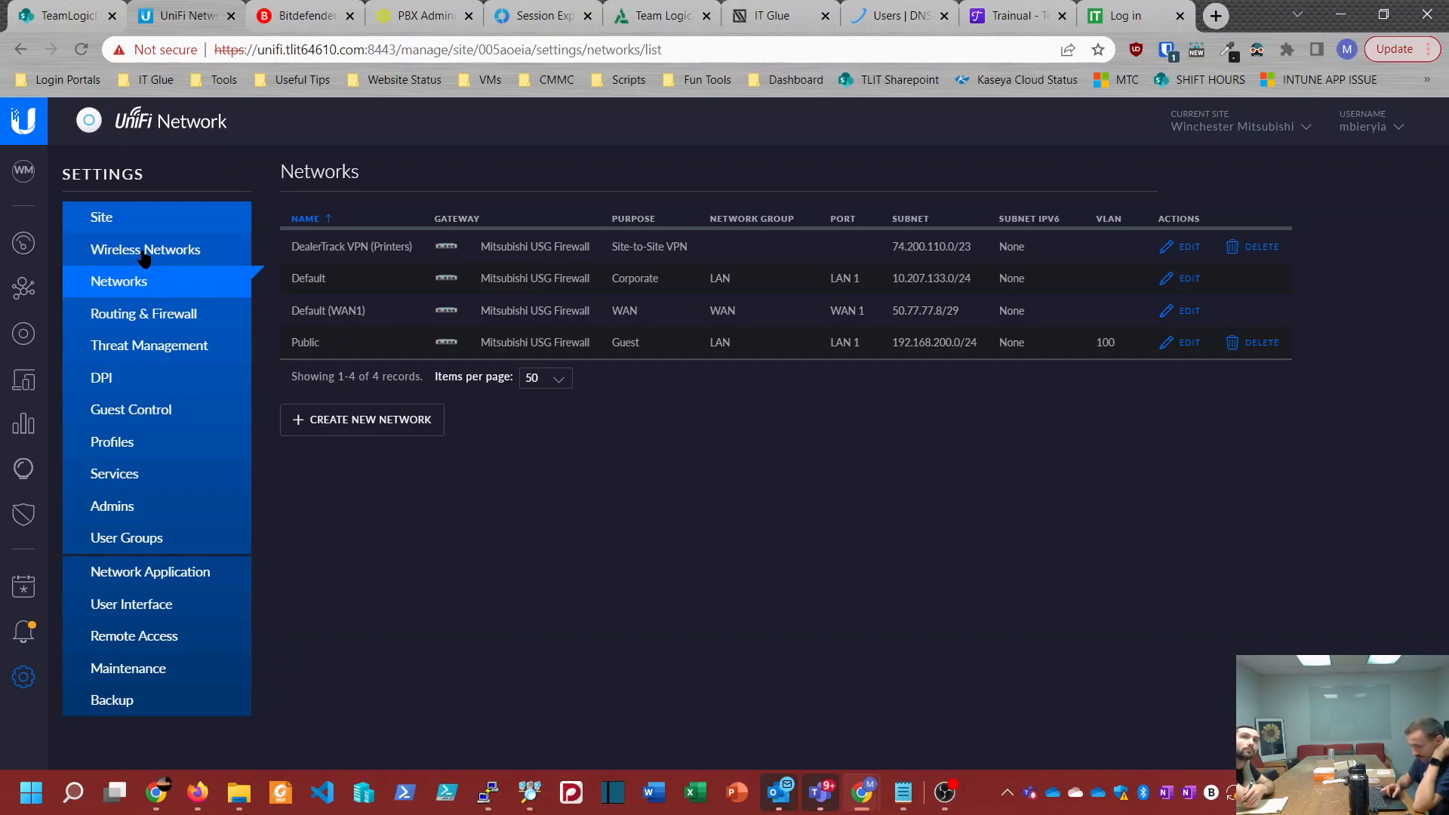
click(22, 334)
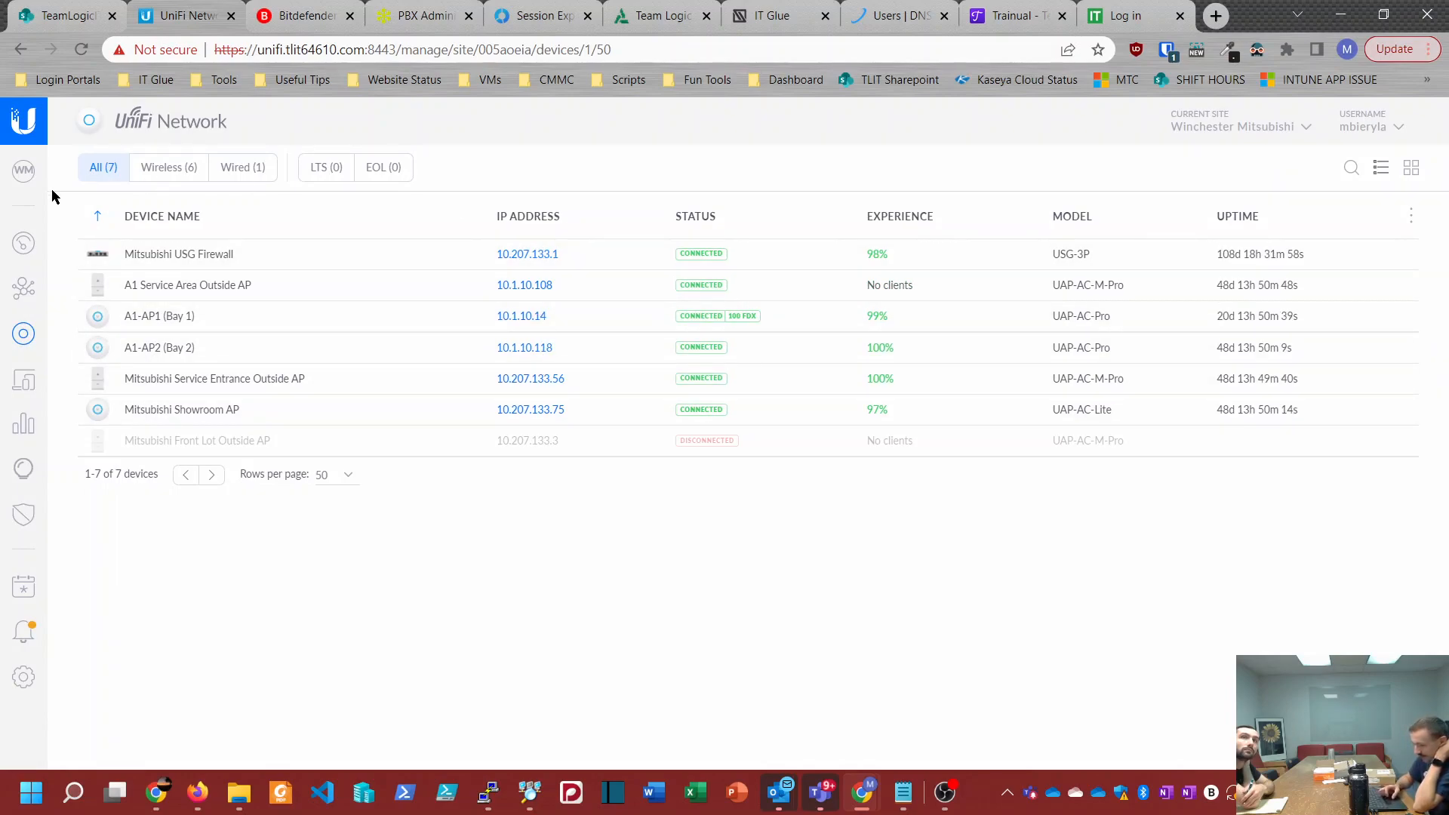
Step: Compare Winchester Mitsubishi's network subnets with its devices' IP addresses, and check its wireless networks
click(24, 677)
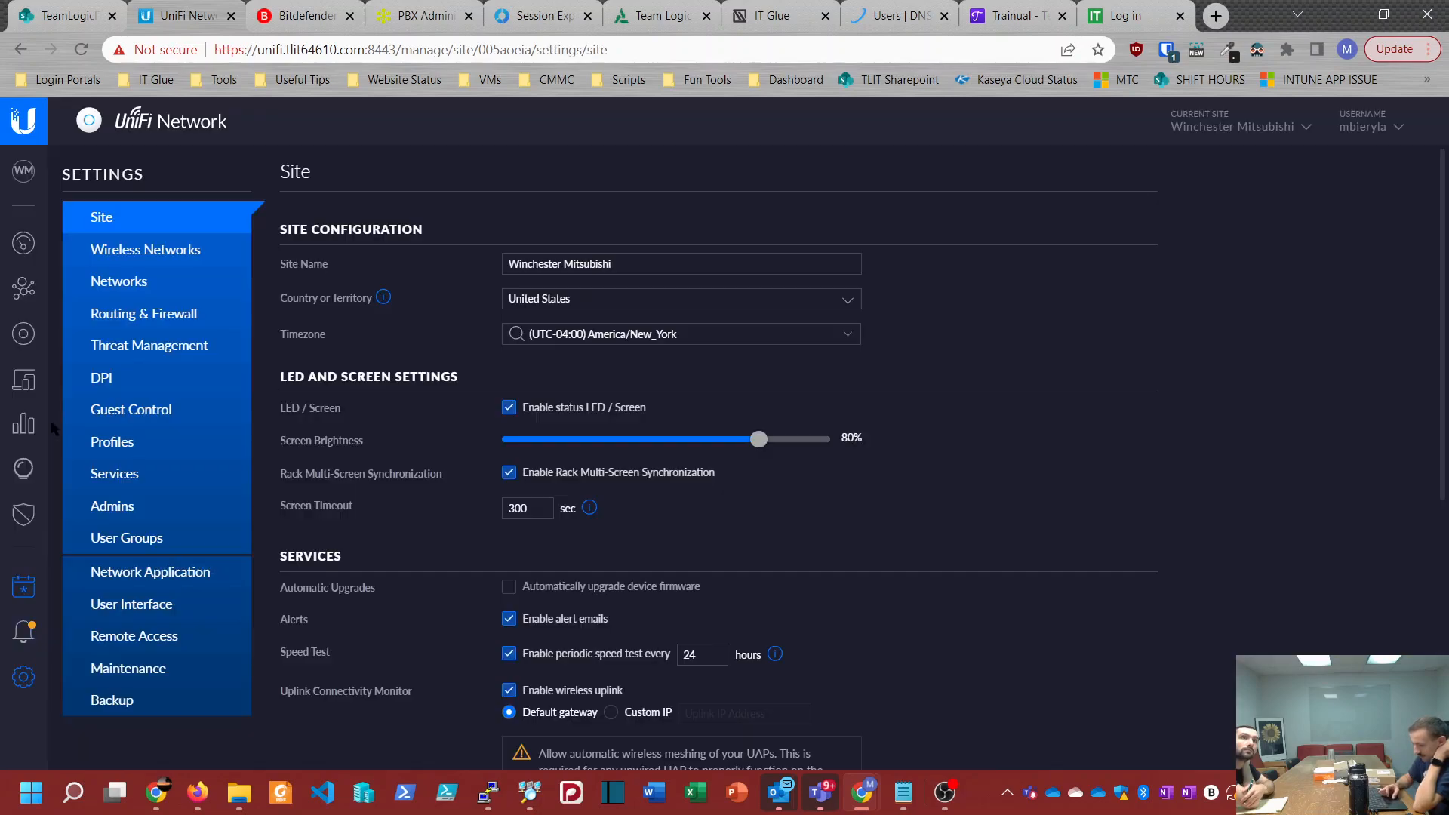
click(125, 281)
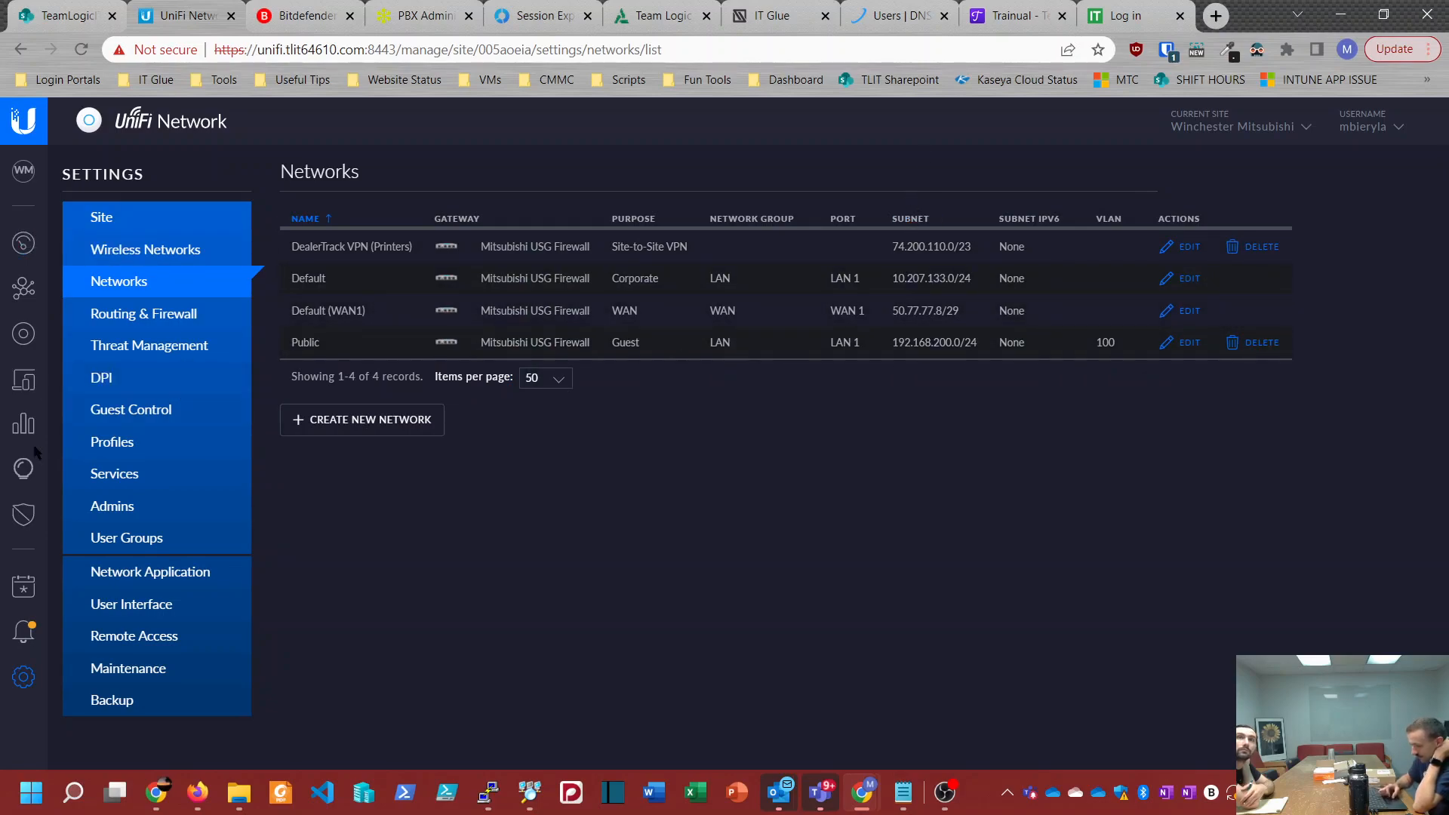
click(21, 332)
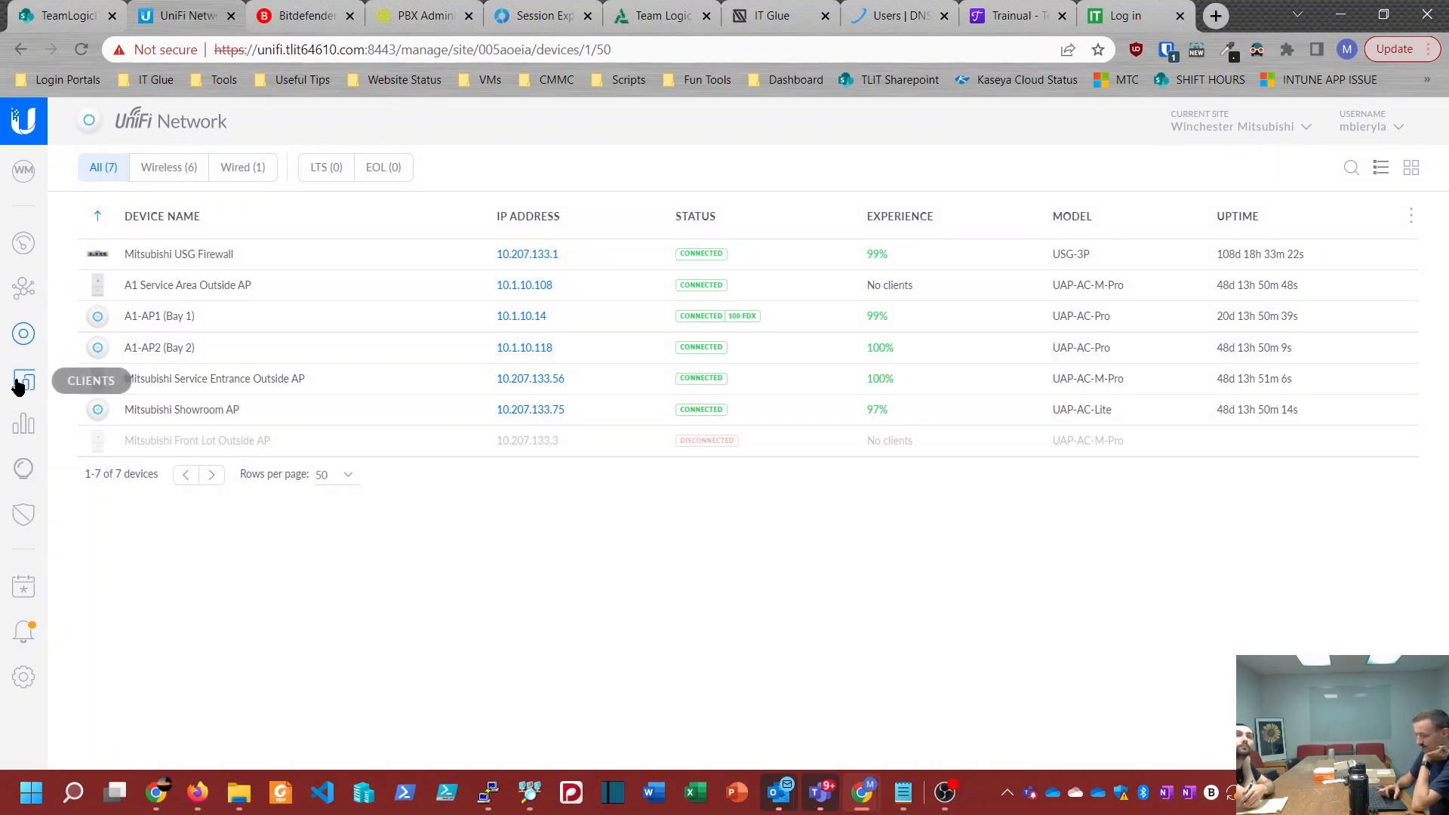
click(23, 676)
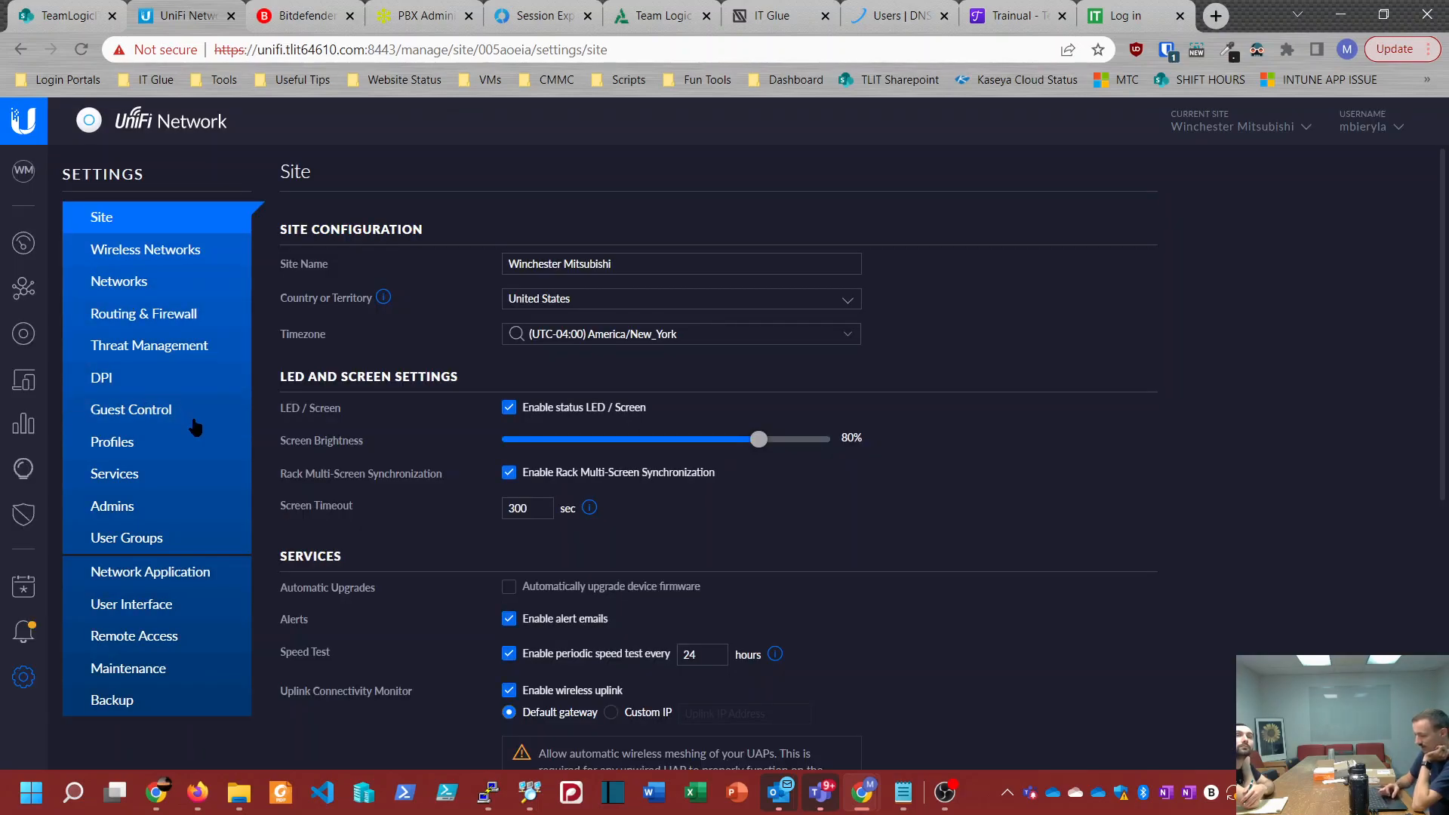
click(103, 260)
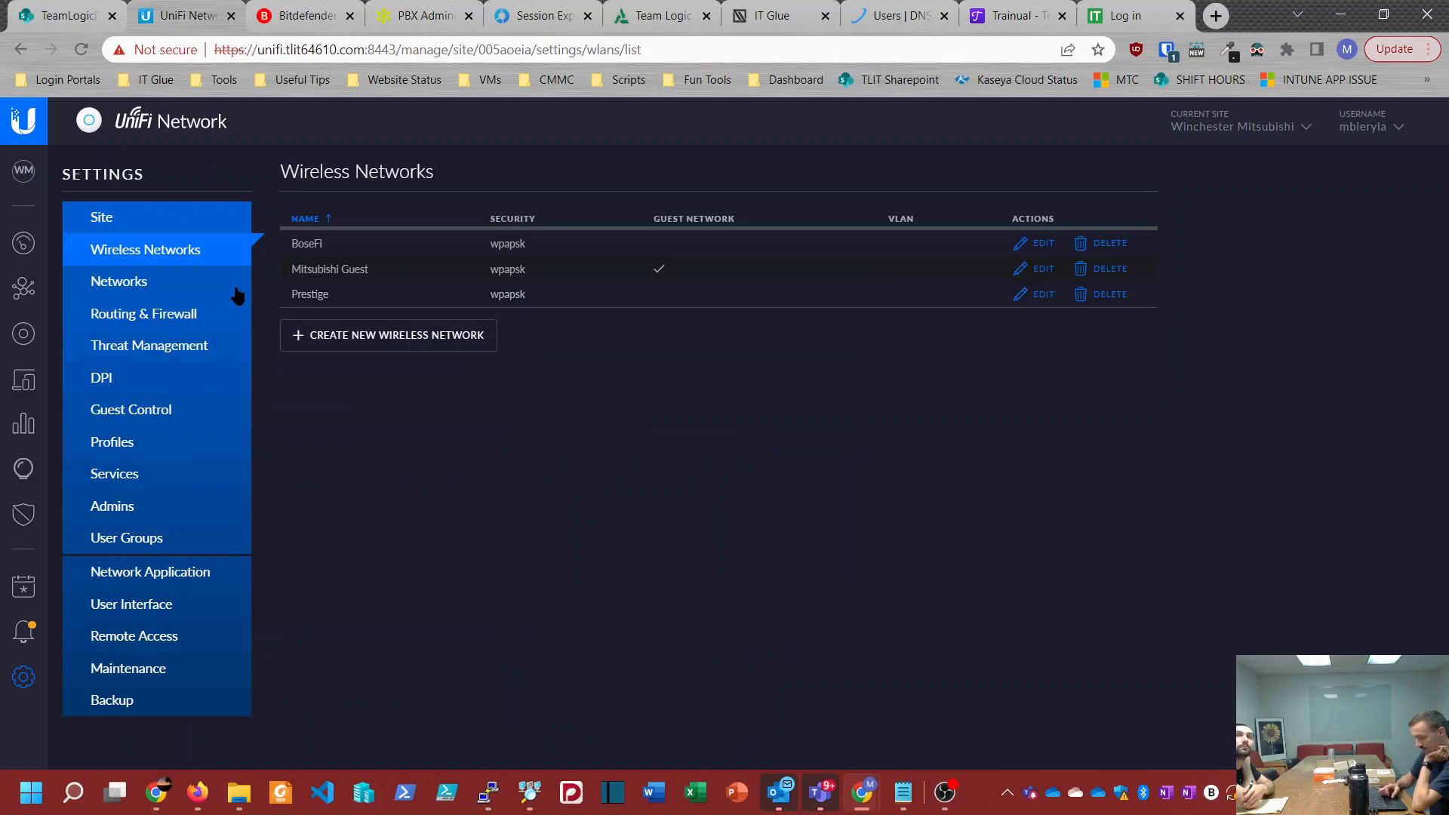
click(140, 292)
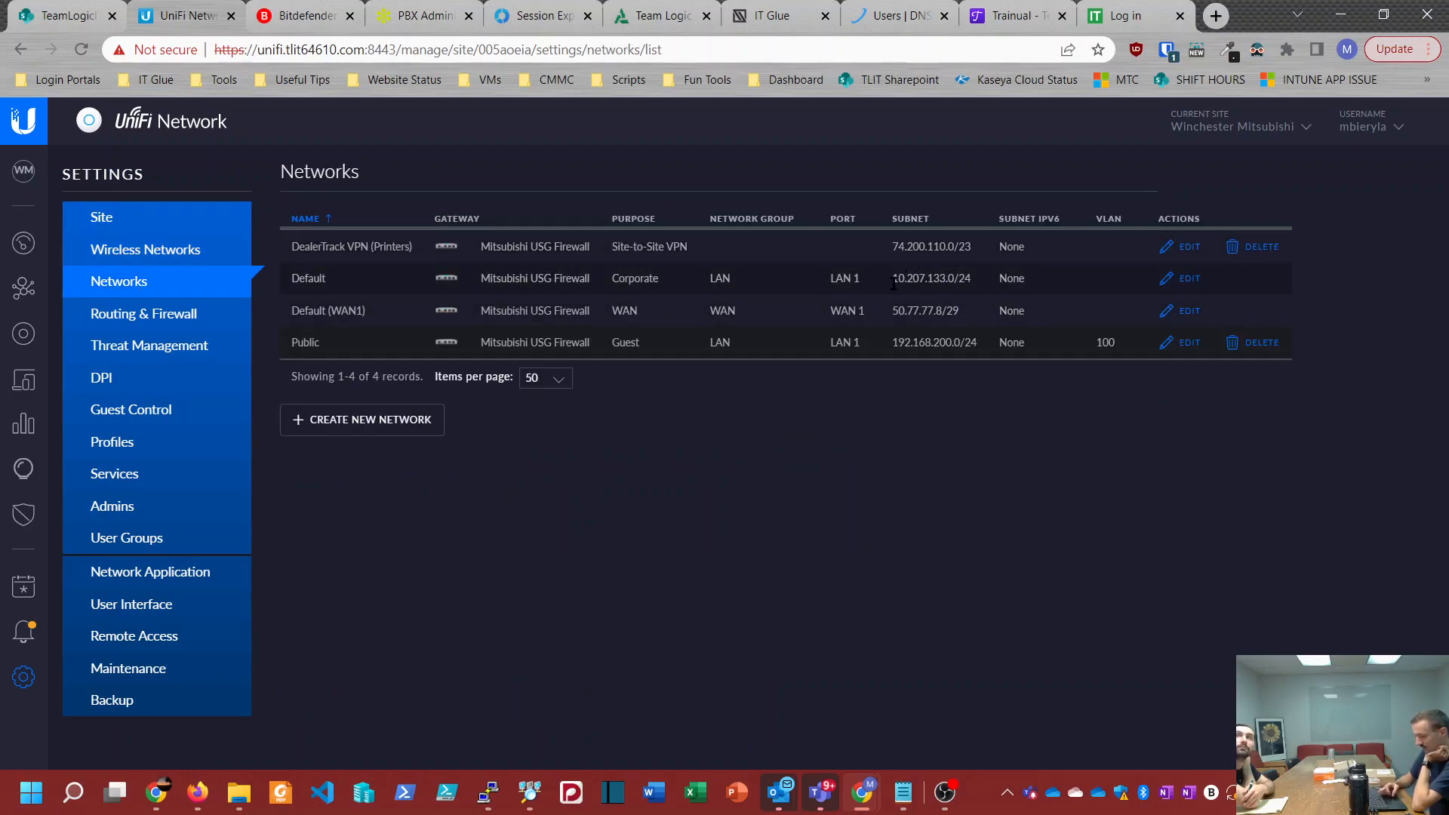
Step: Switch the current site back to Armor Fence with its networks list displayed
click(1213, 123)
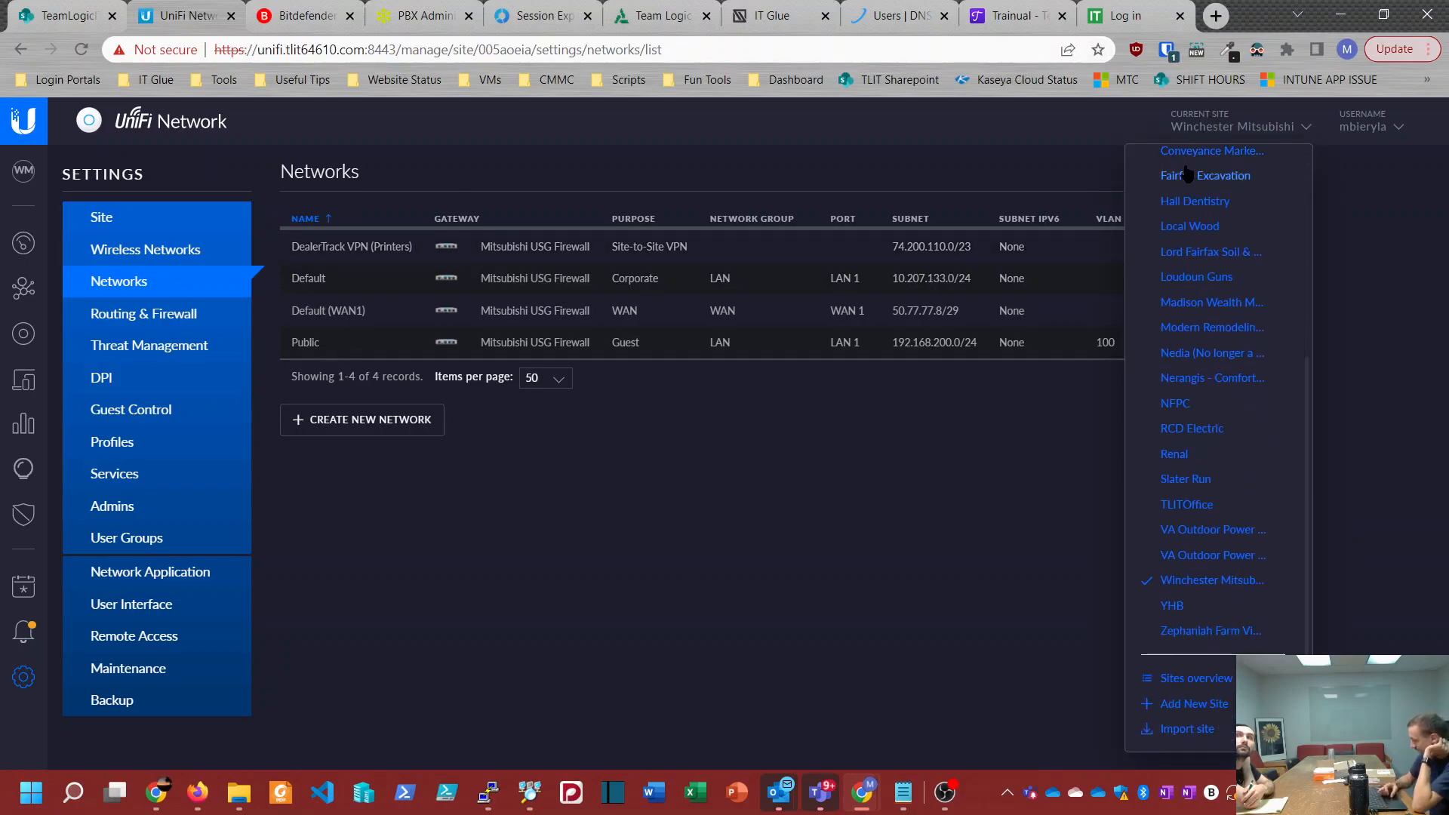
scroll(1175, 264, up, 10)
click(1175, 192)
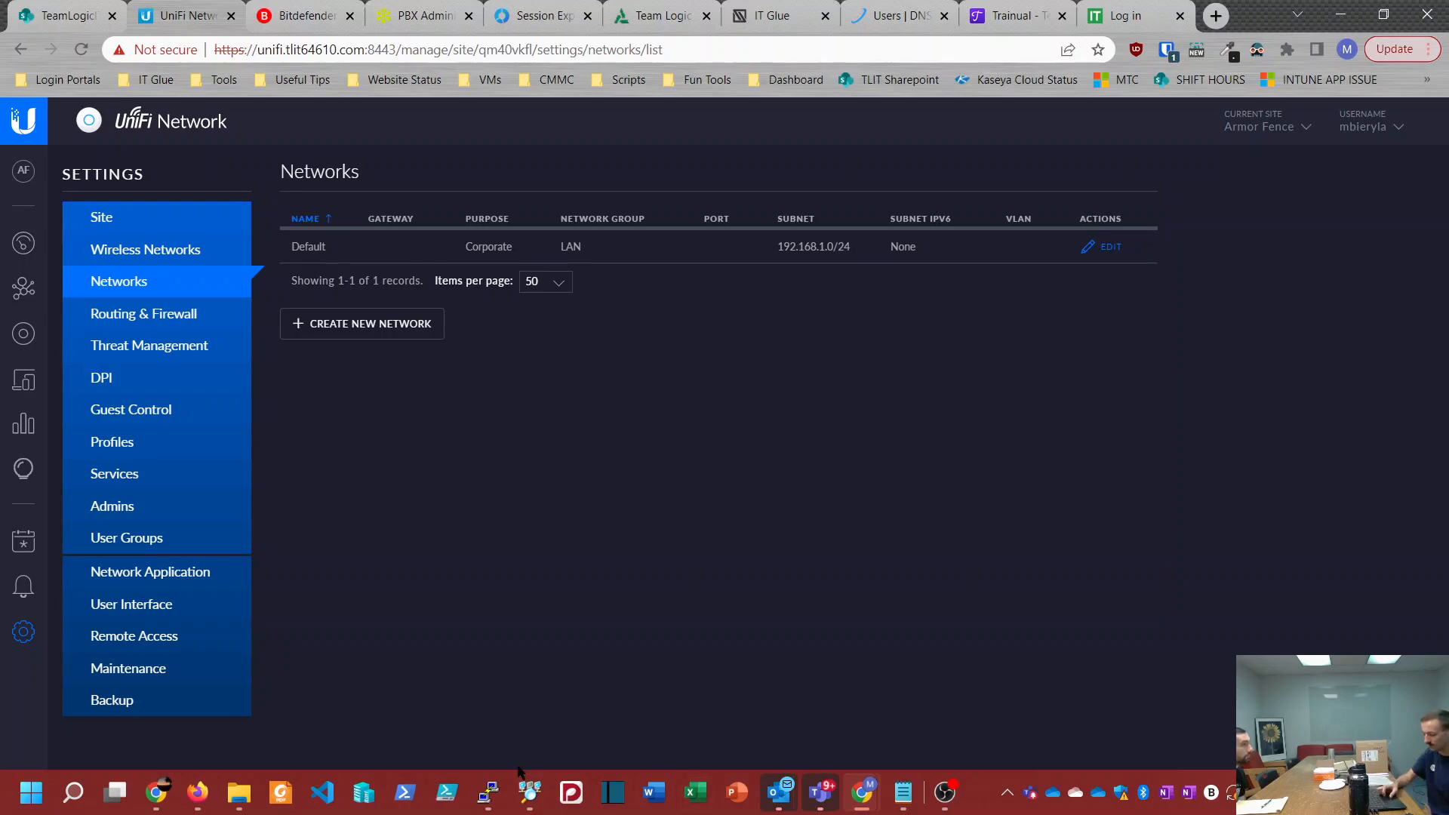
Step: Switch to Advanced IP Scanner and scan the address range 192.168.20.1-254
click(530, 791)
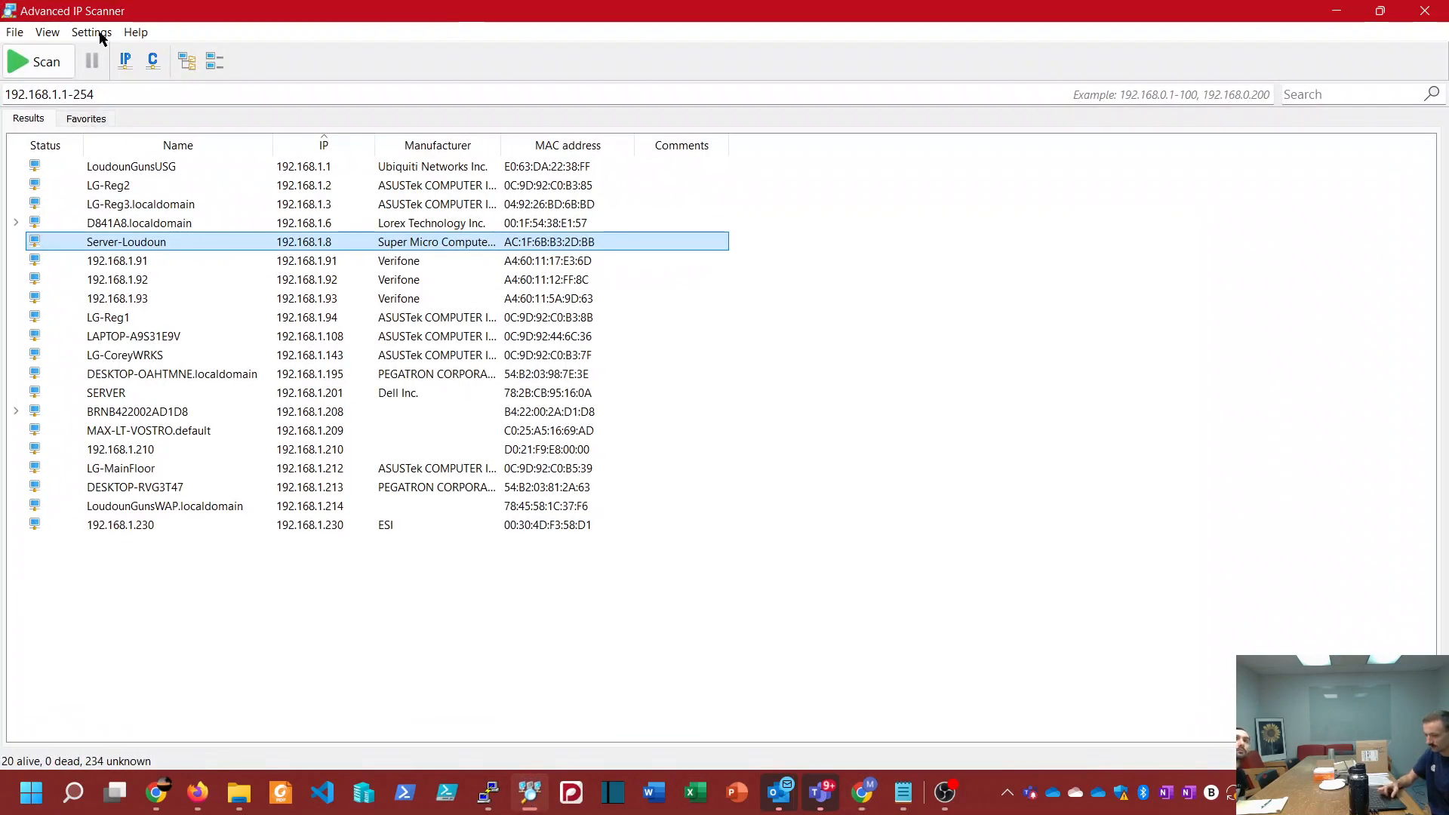
drag(123, 91, 50, 86)
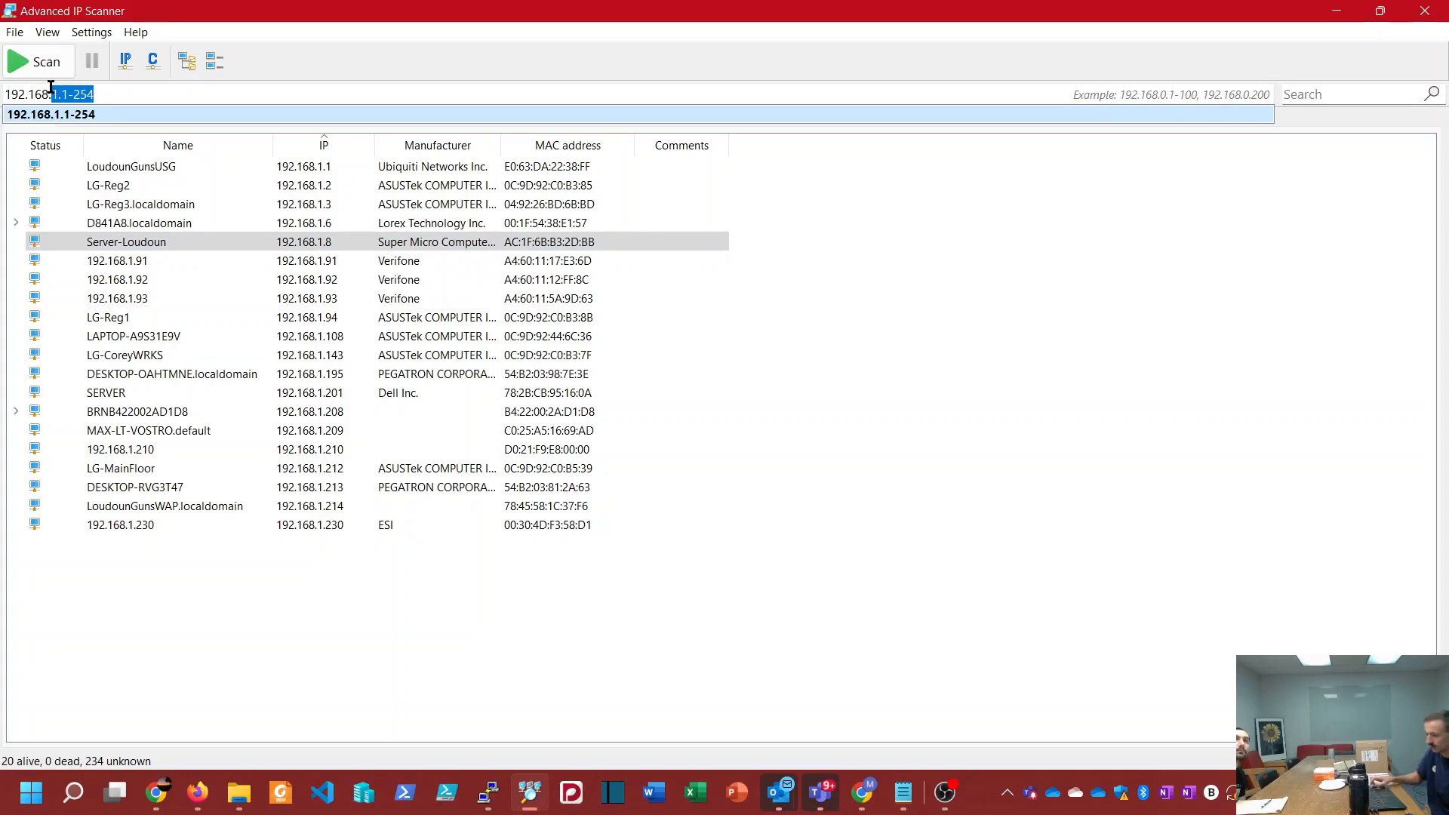
text(20.)
key(Delete)
text(1-254)
click(38, 74)
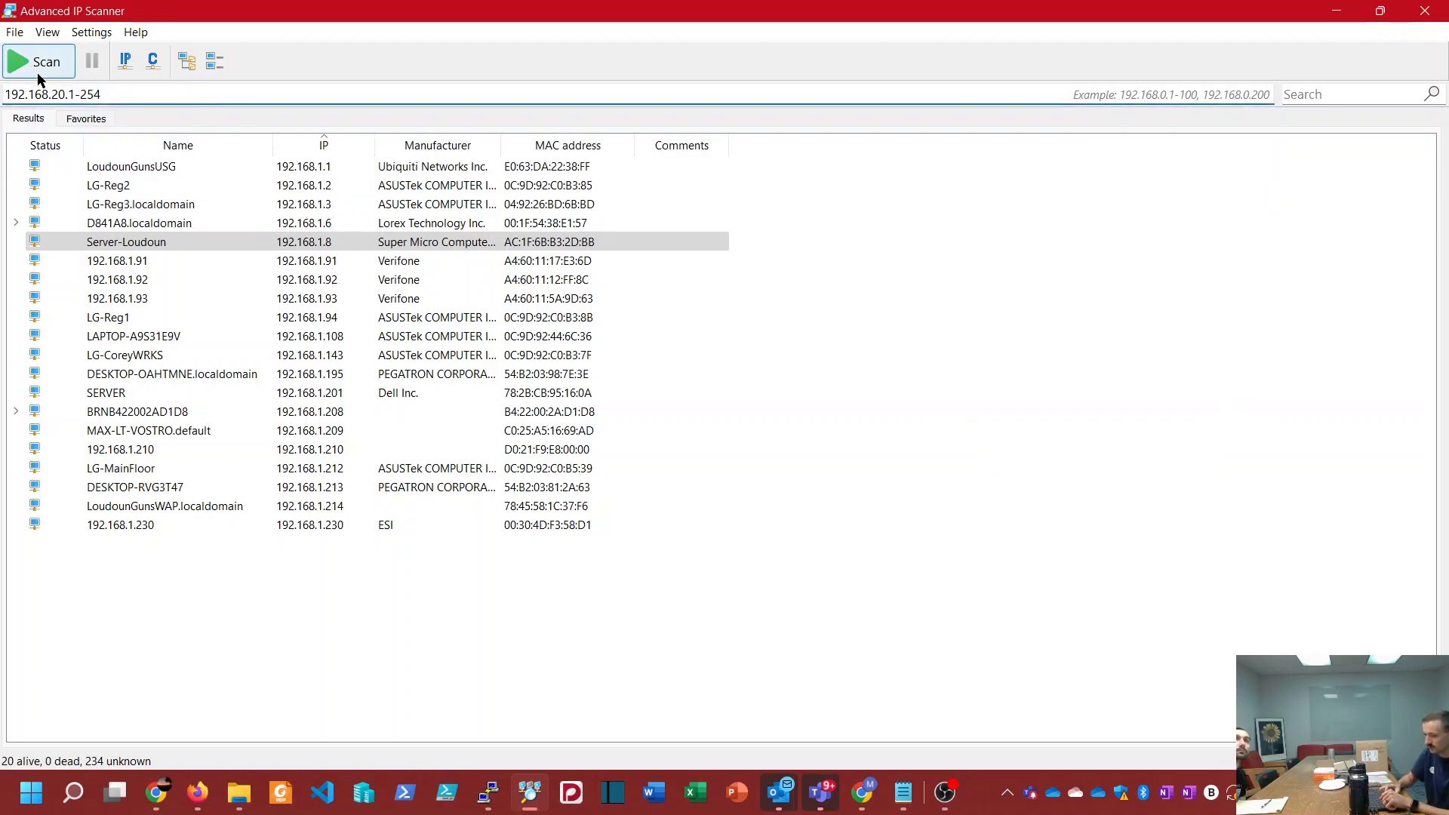
right_click(38, 77)
click(27, 64)
click(26, 65)
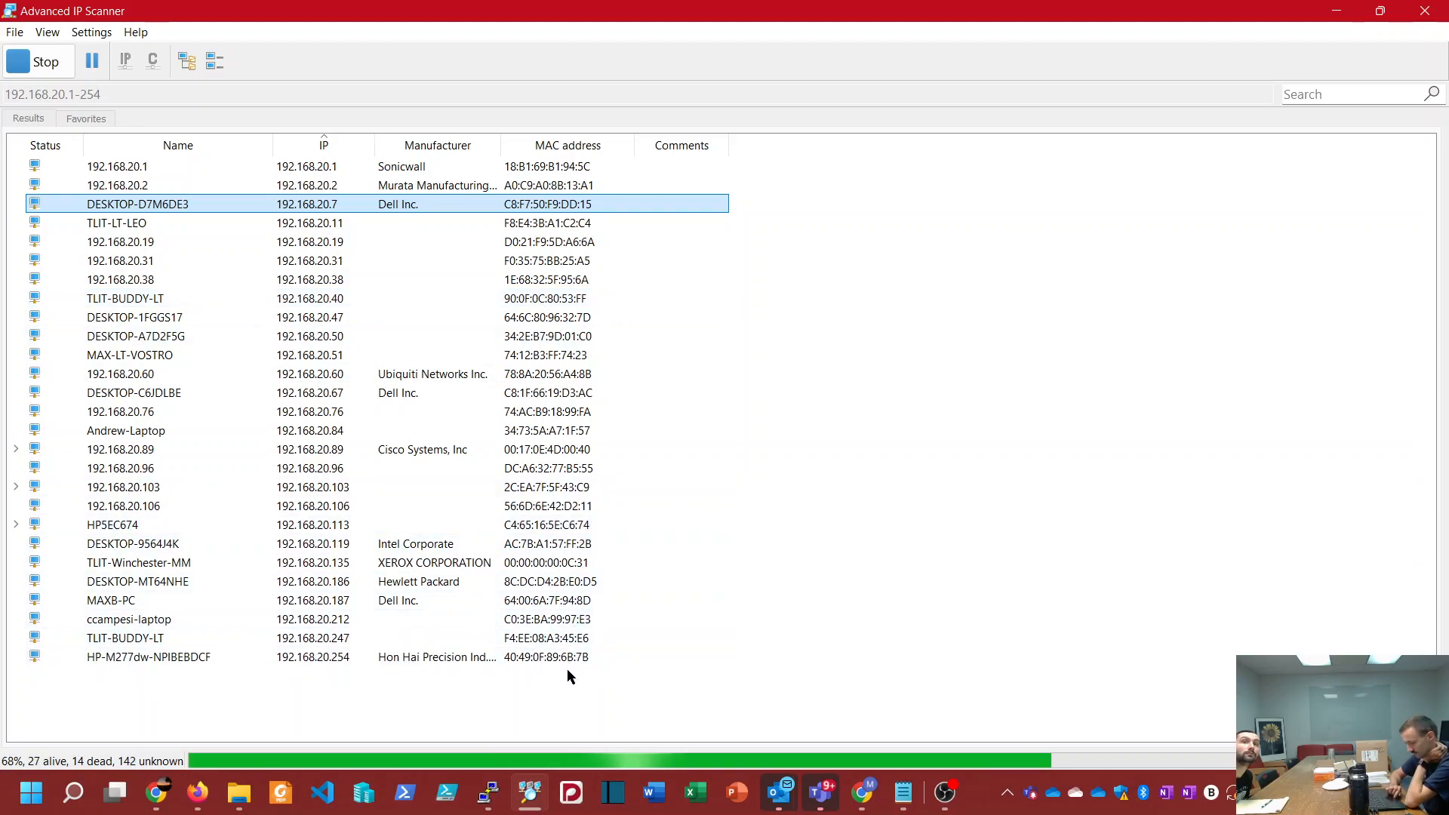
Step: Sort the scan results by MAC address in descending order and filter them for 8e
scroll(569, 663, up, 1)
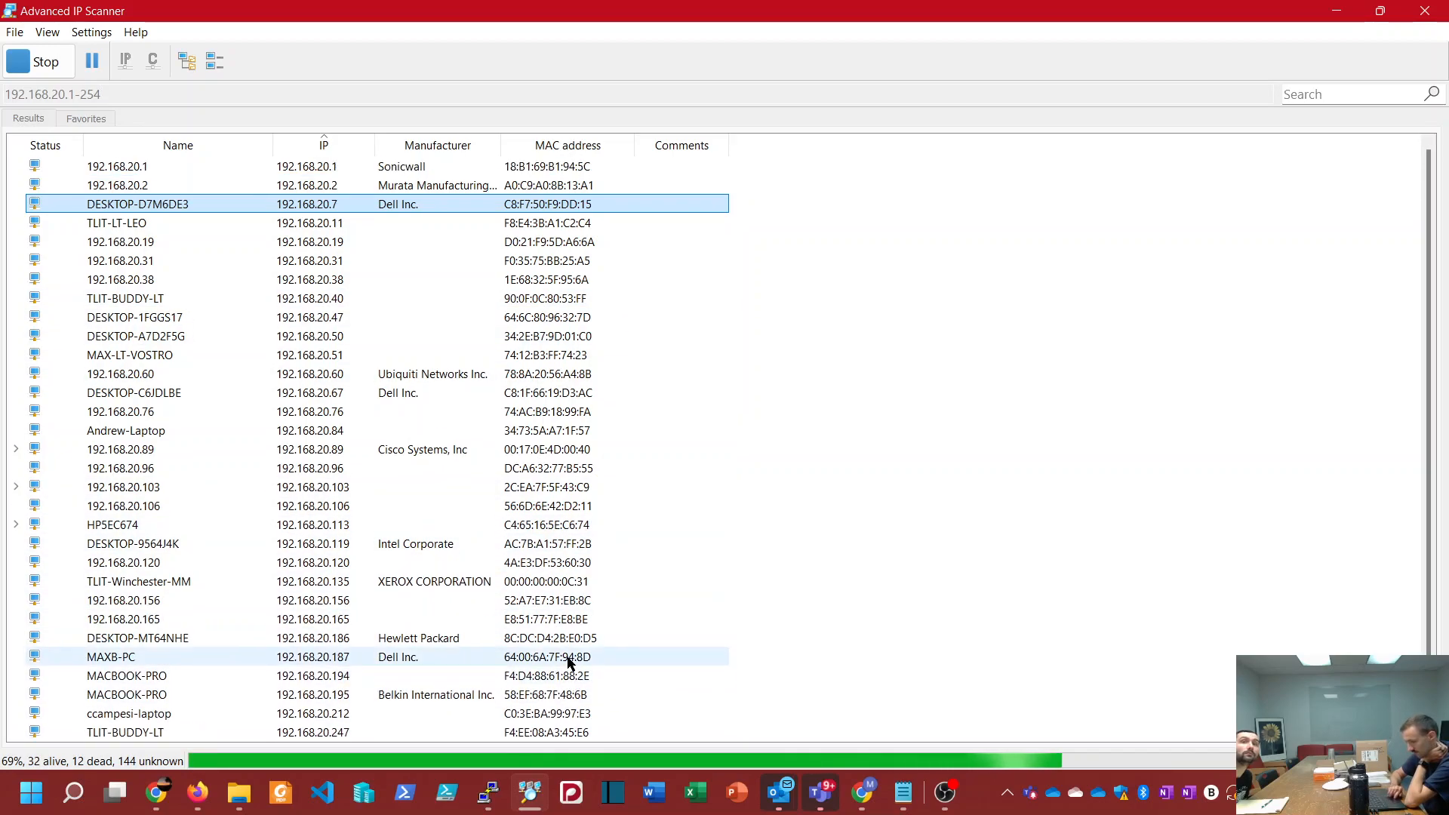
click(570, 147)
click(569, 147)
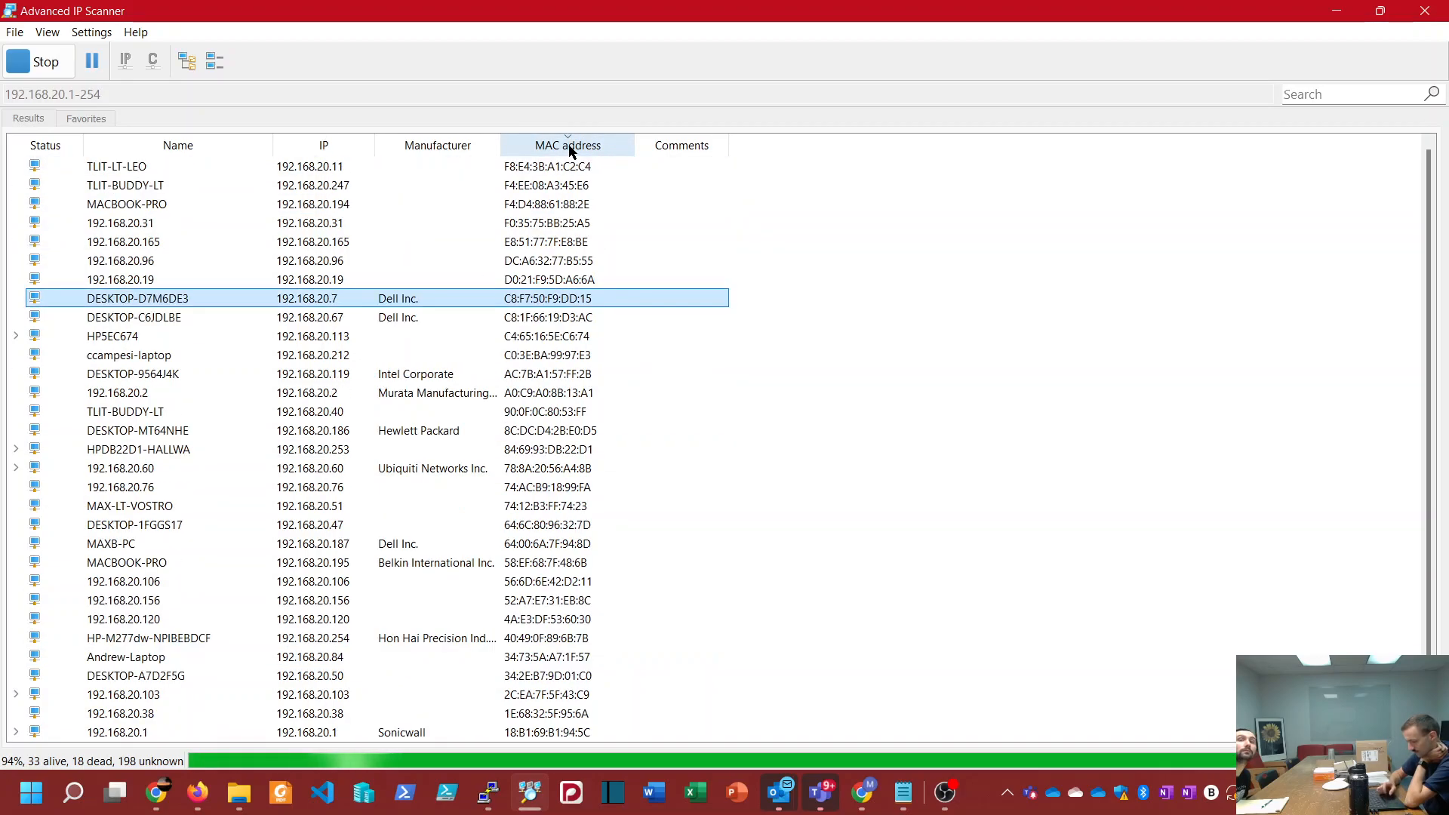
click(1294, 96)
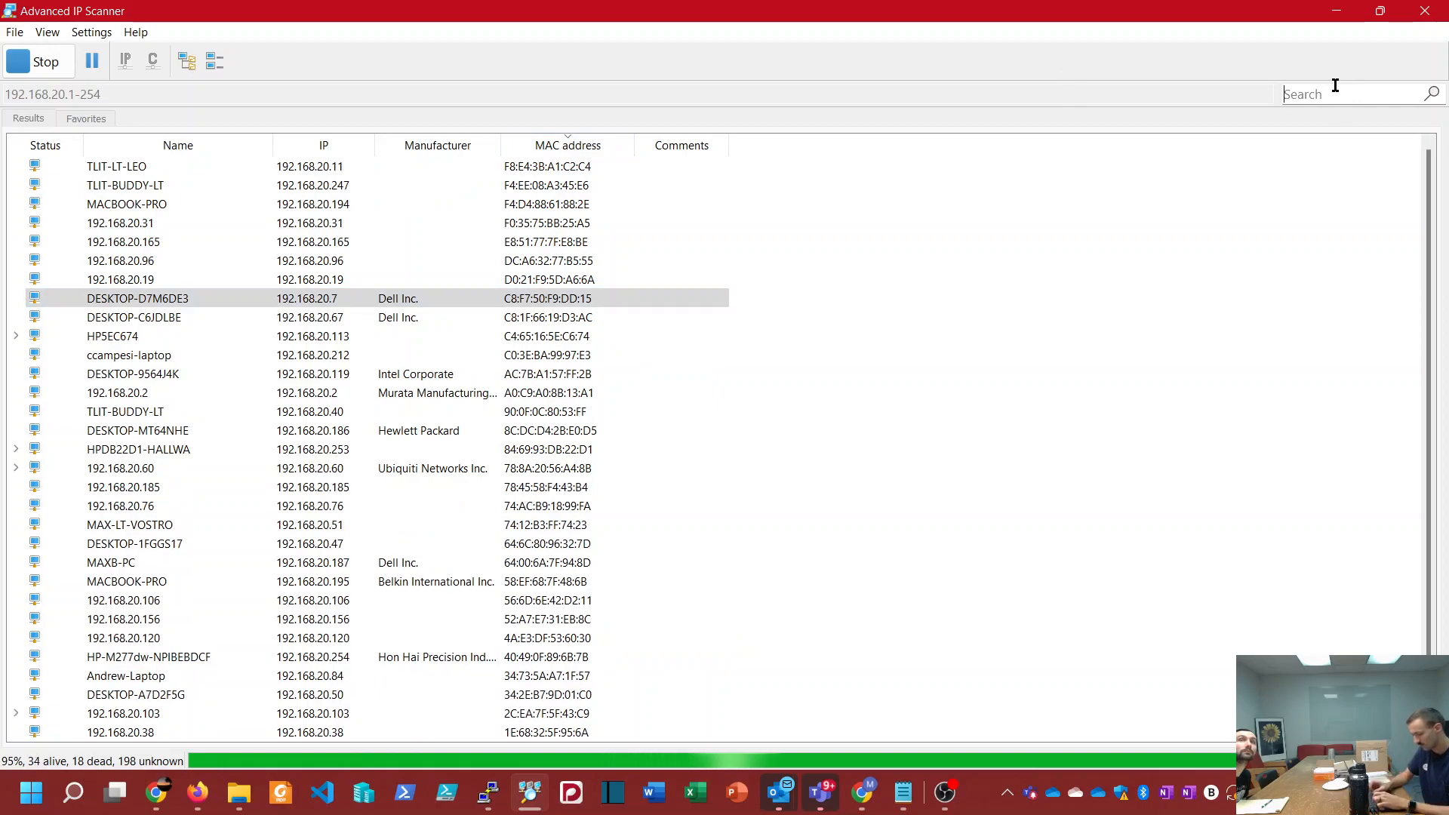
text(8e)
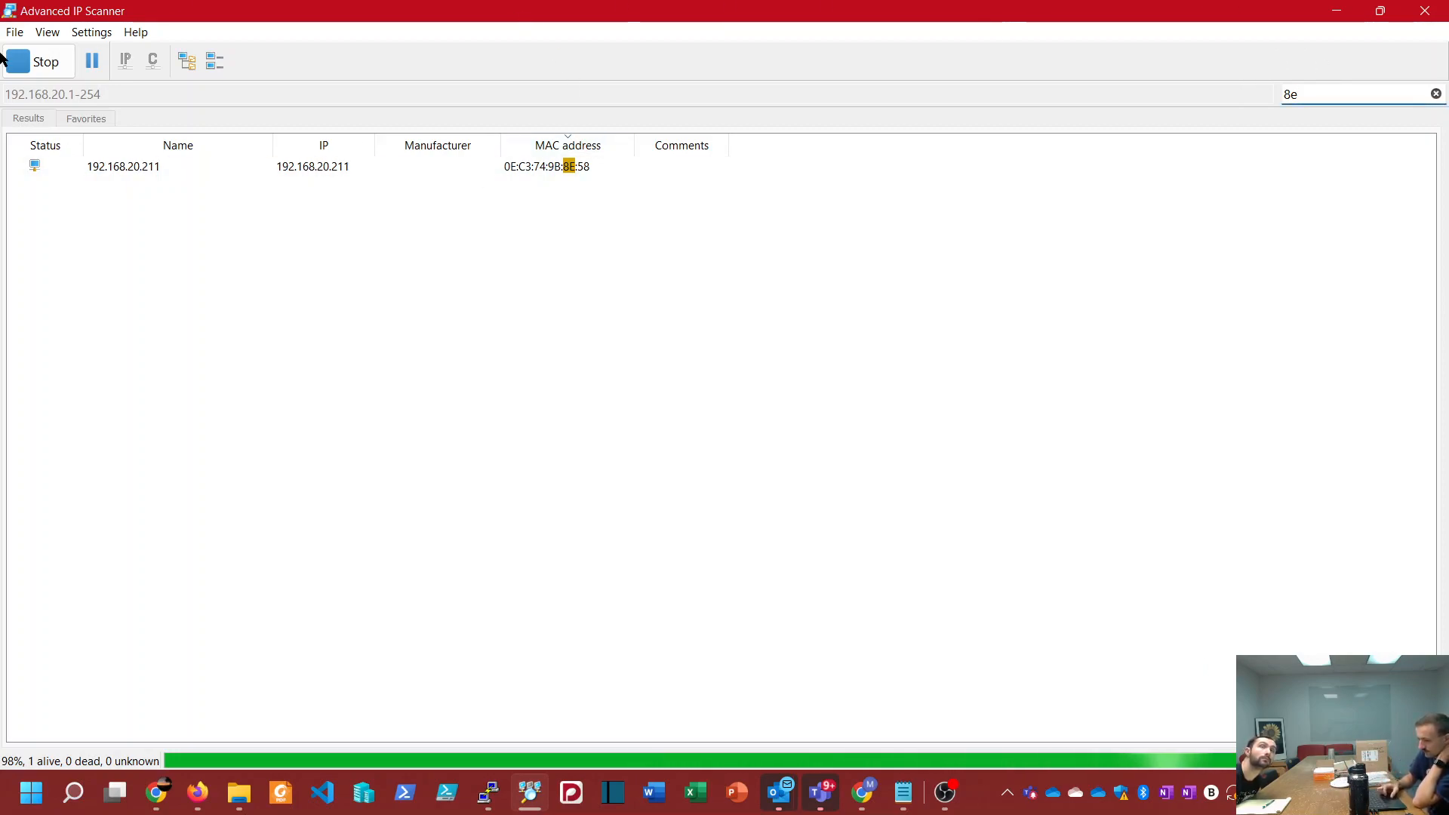
Step: Restart the scan of the same range, filter the results for 8e:3b, and clear that filter
click(38, 64)
click(44, 67)
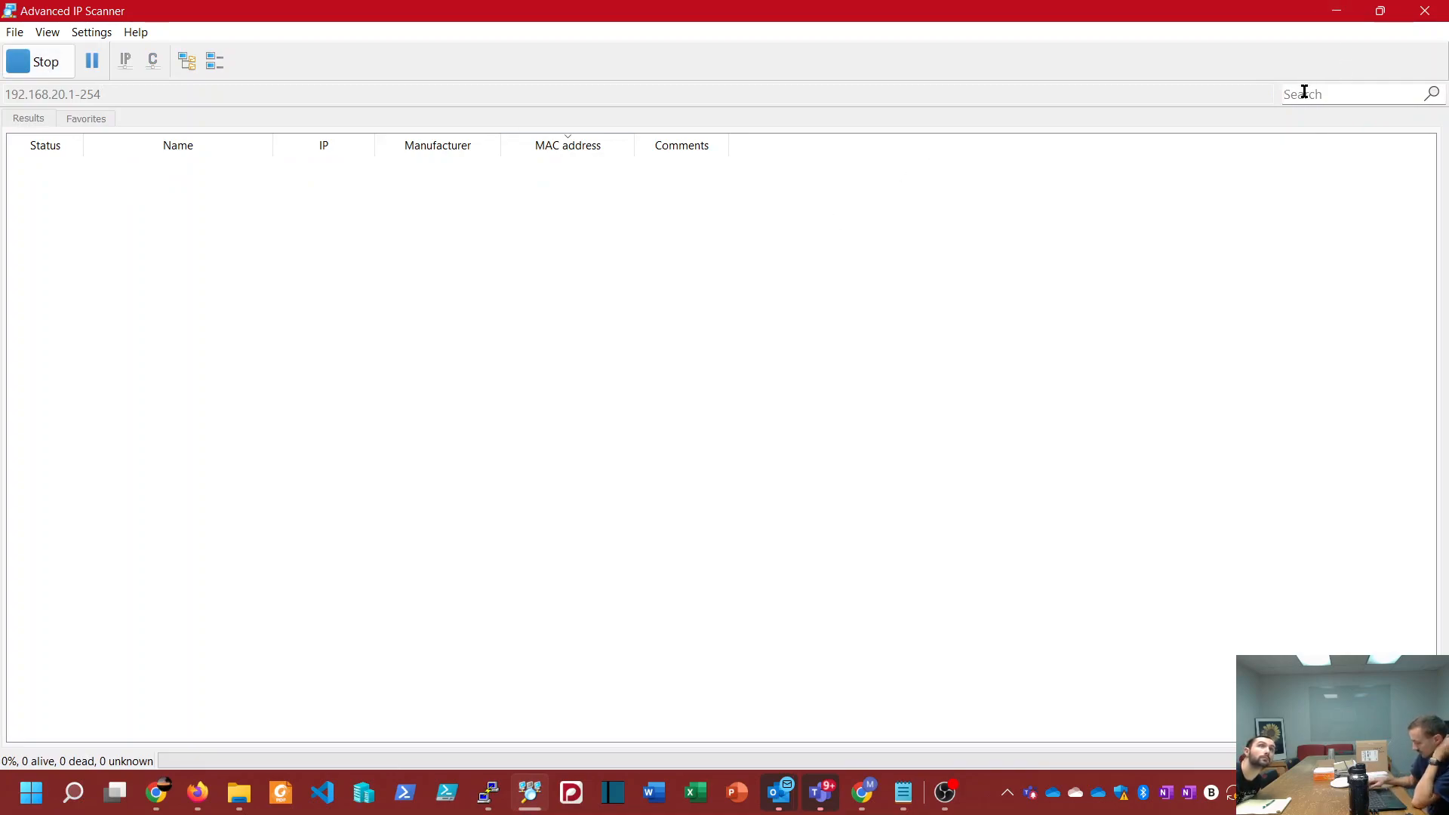
text(8e:3b)
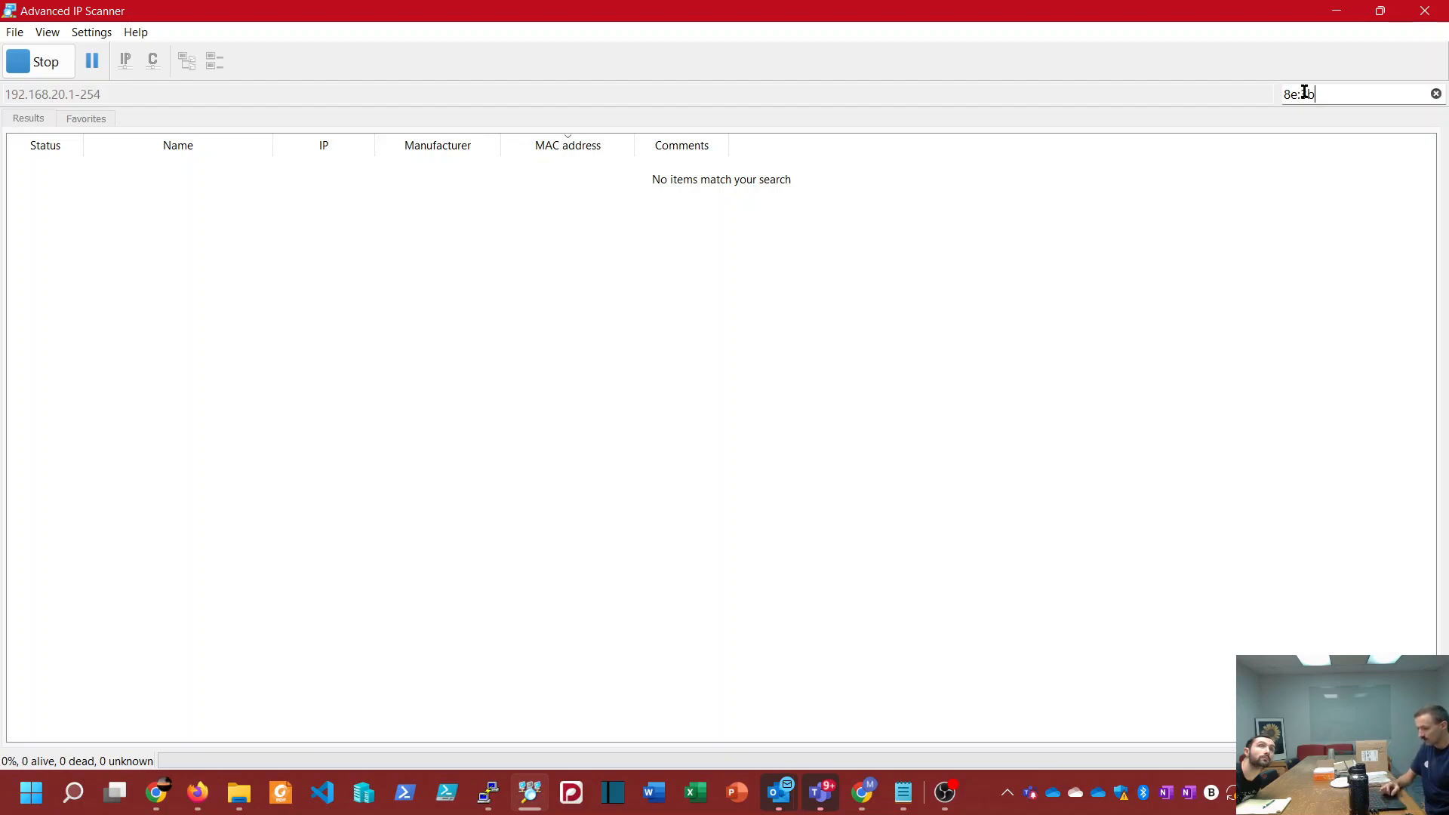
drag(1384, 94, 1122, 93)
key(BackSpace)
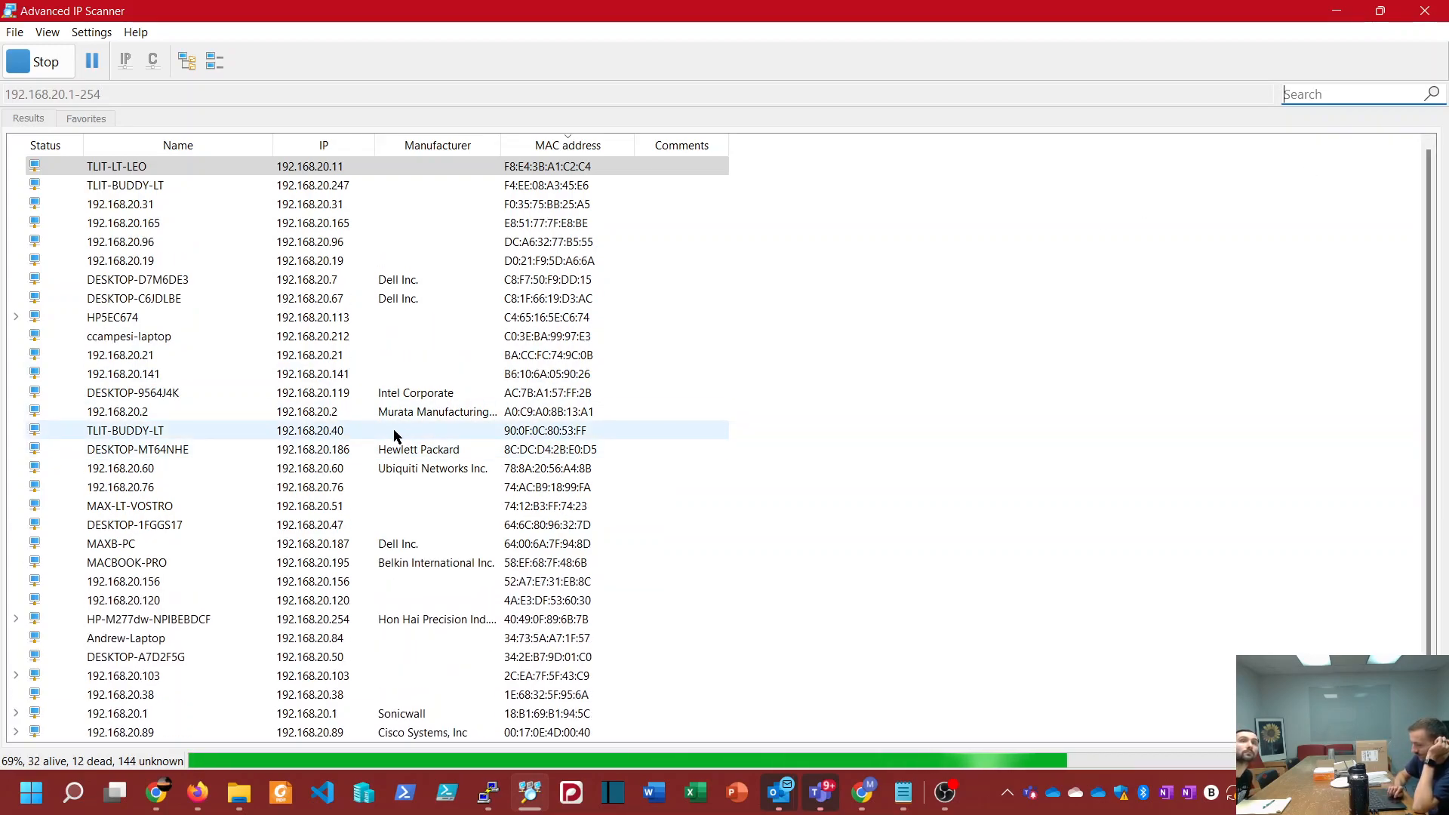
Step: Find and select the scanned device whose MAC address ends in 8E:3B
scroll(392, 428, down, 2)
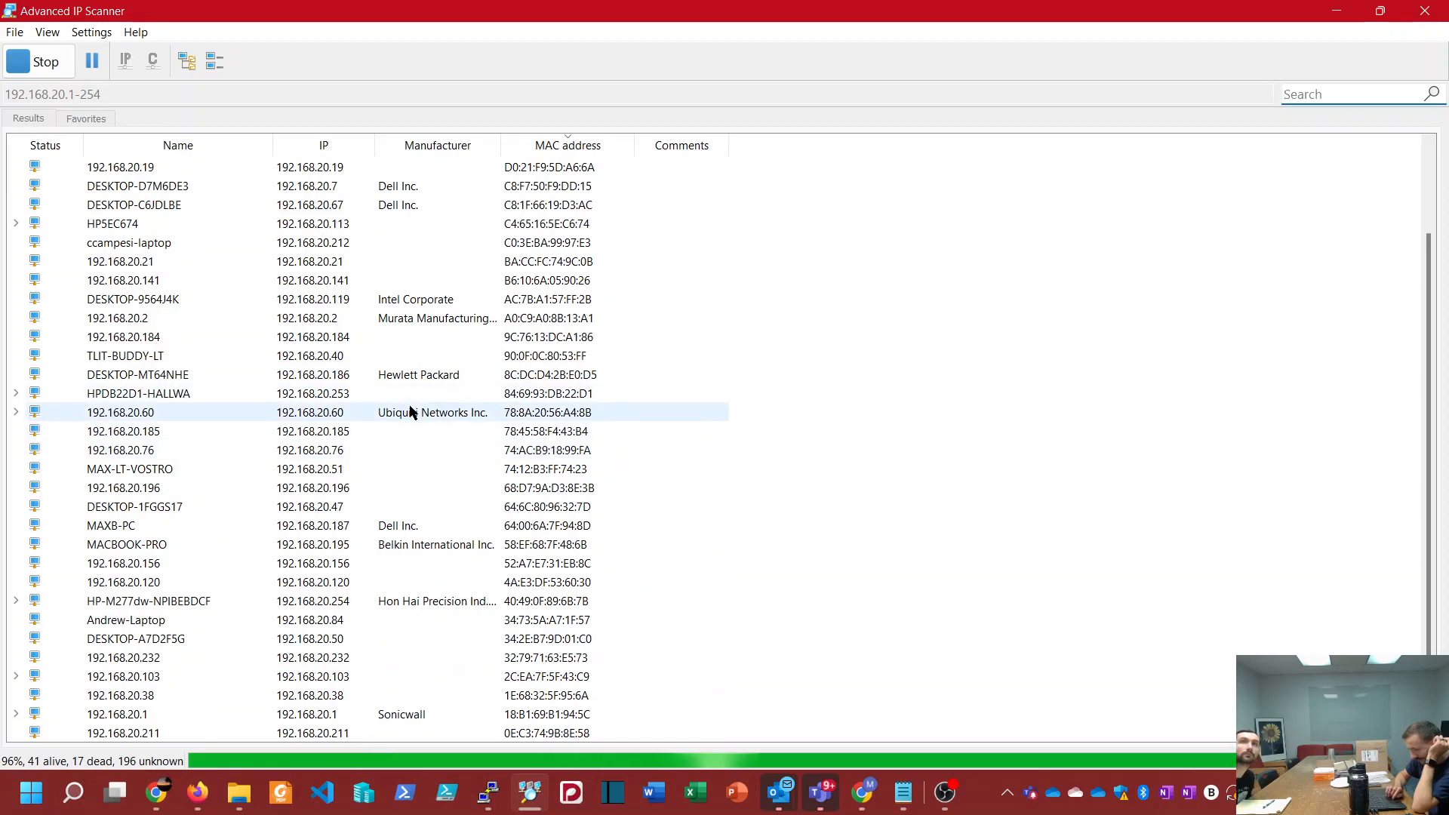
click(413, 499)
click(423, 486)
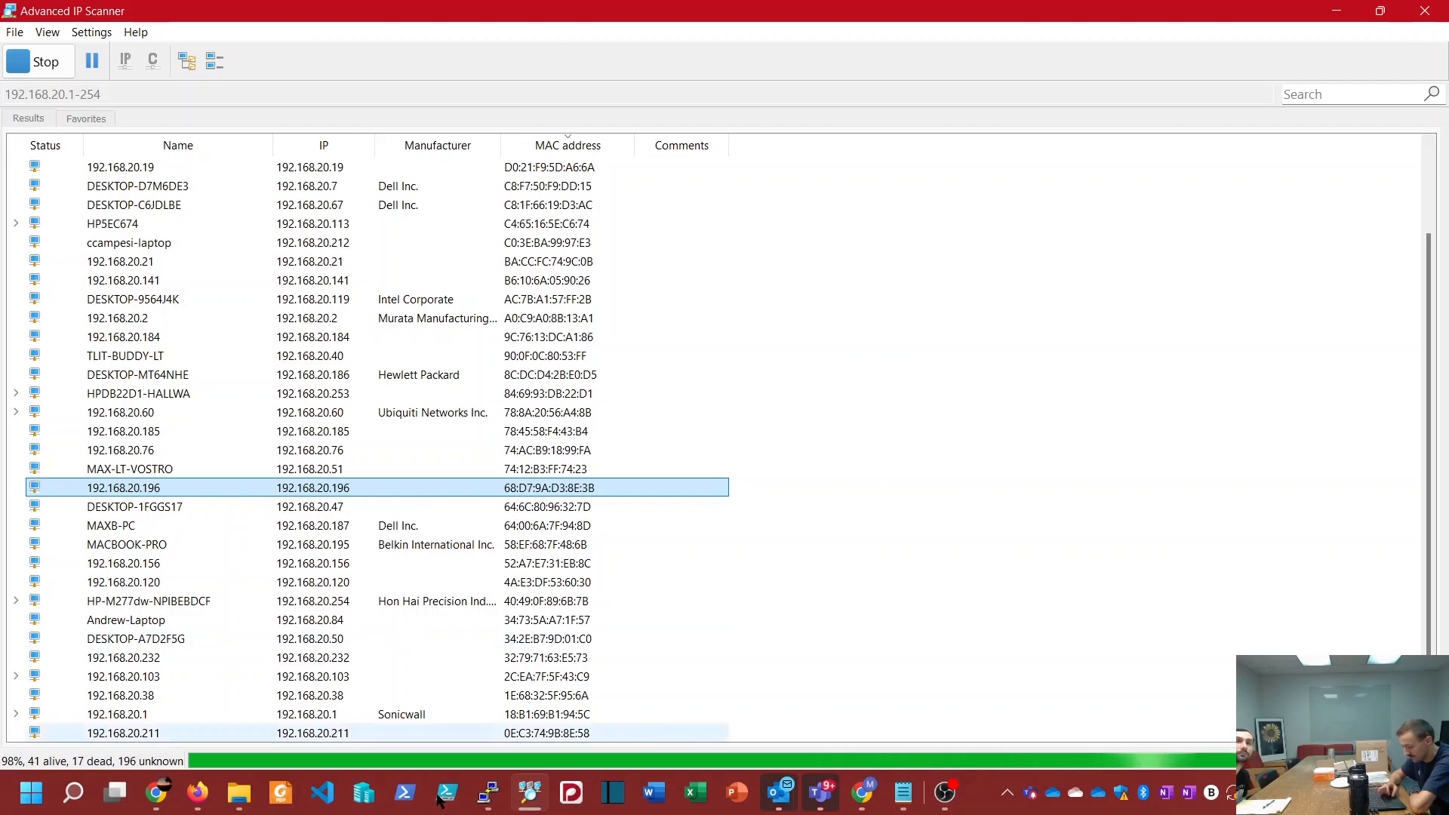
Step: Switch to the old PuTTY session for 192.168.1.214, dismiss its connection error, and close it
mouse_move(487, 795)
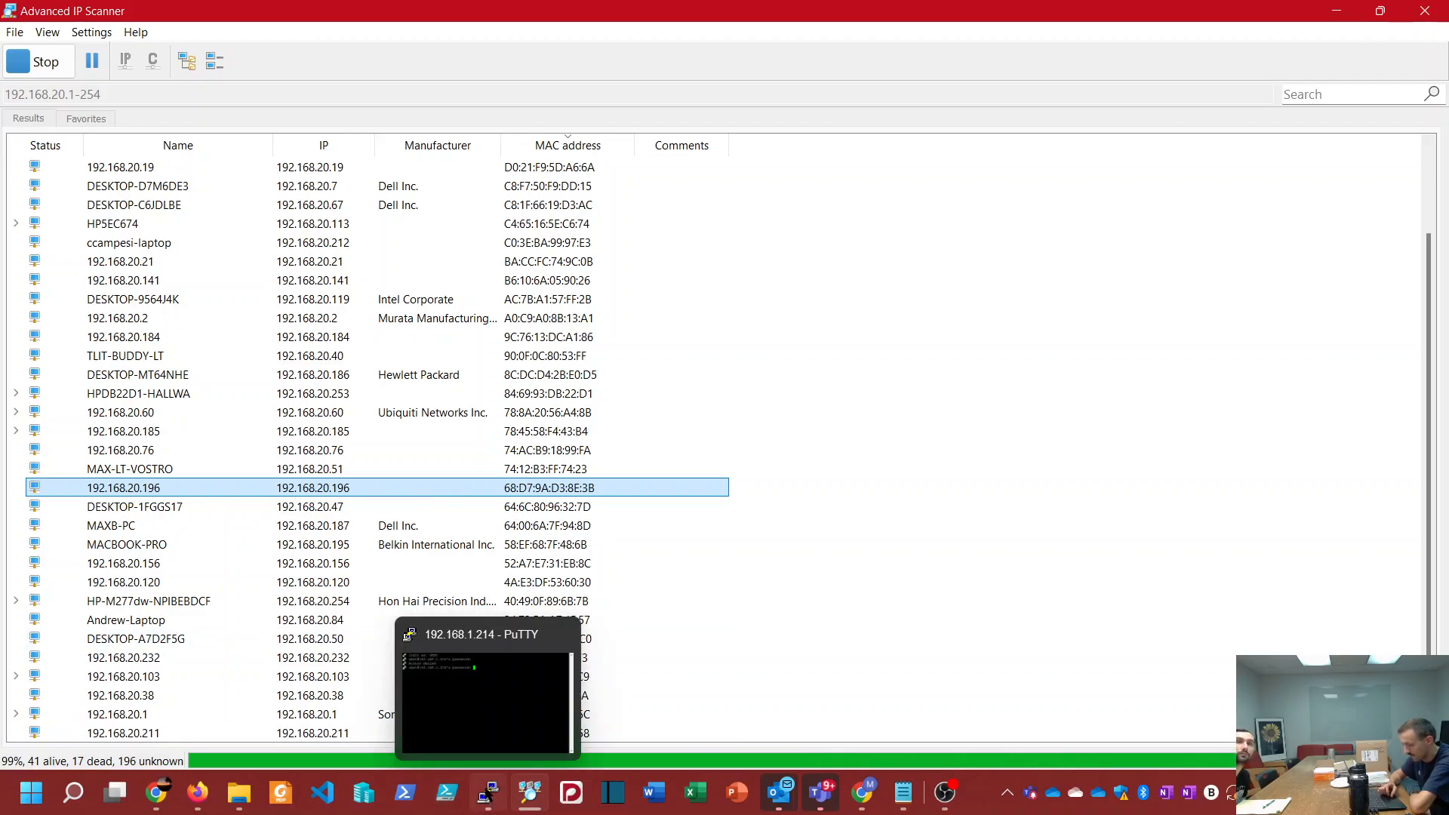
click(486, 794)
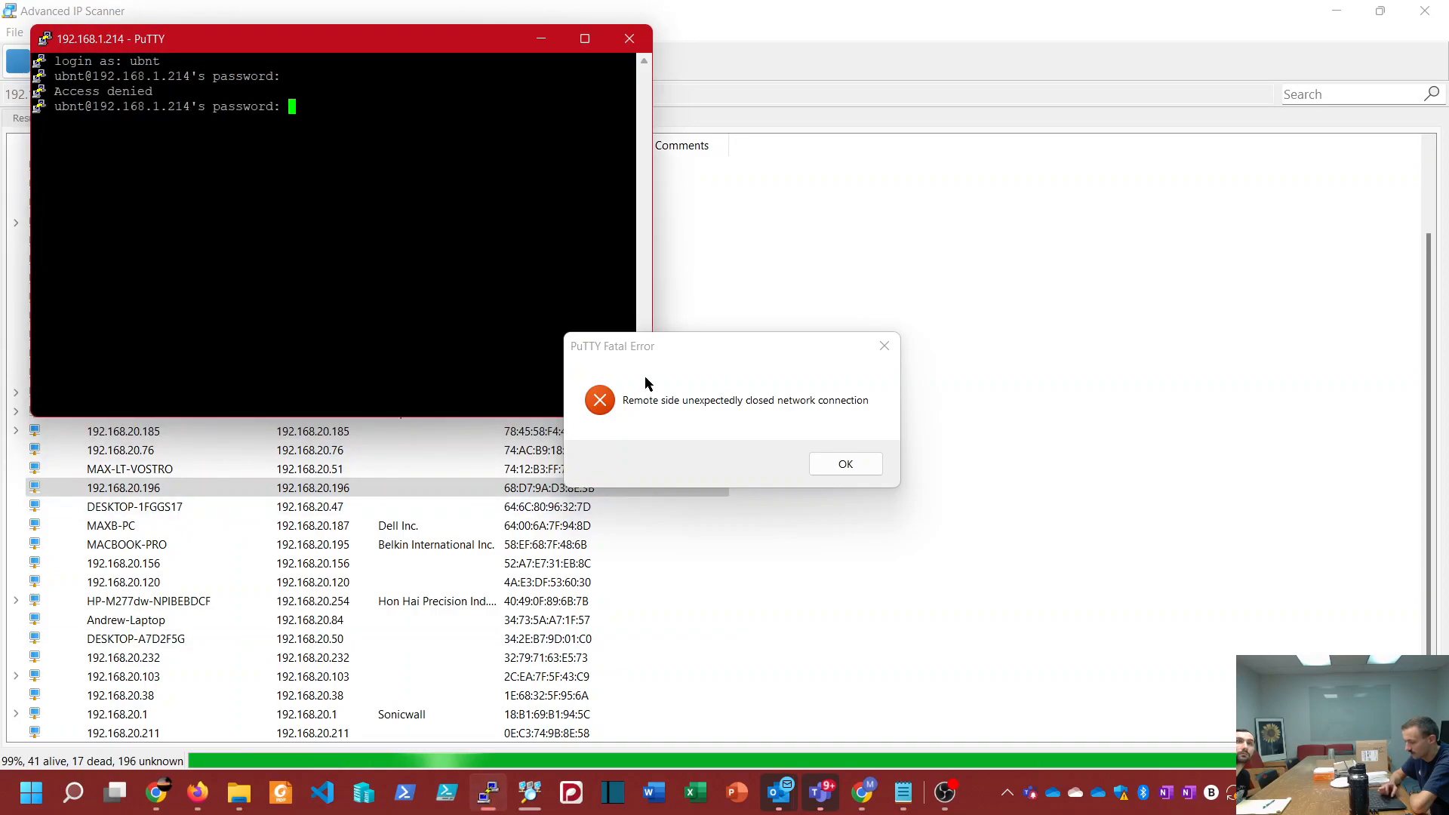
click(821, 464)
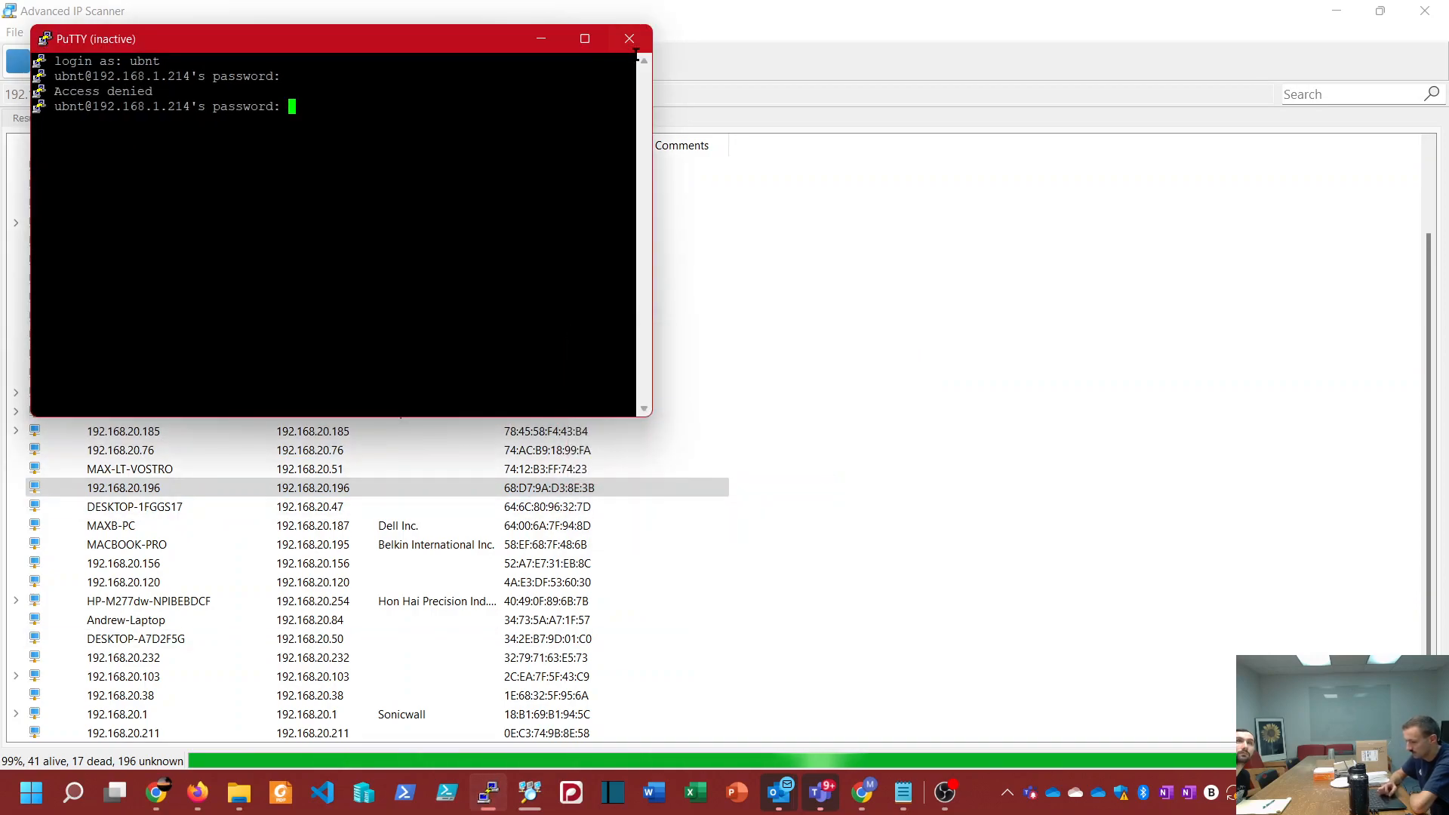
click(630, 39)
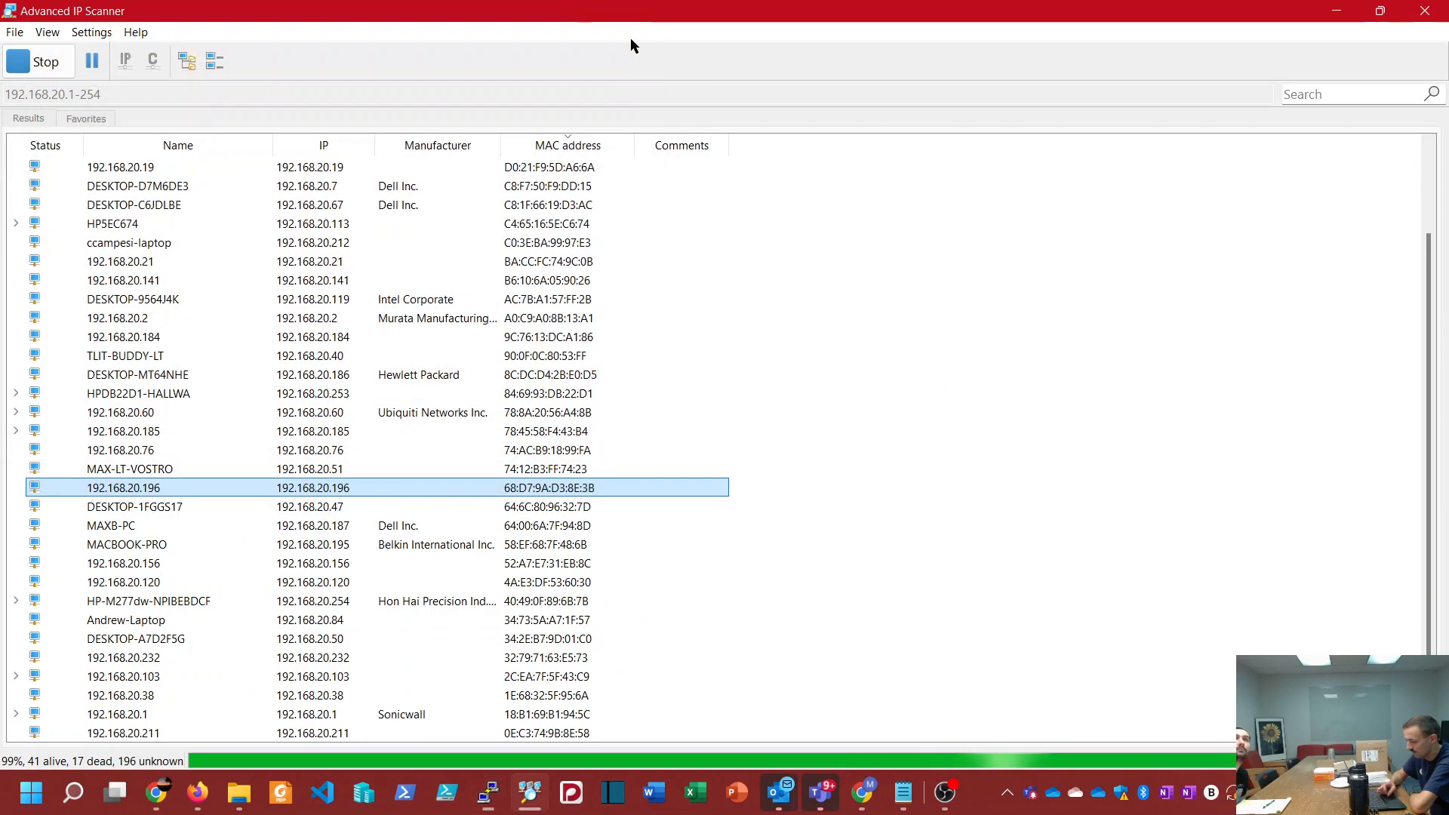
Step: Open a PuTTY SSH session to 192.168.20.196, accept its host key, and log in as ubnt with the device password
click(483, 802)
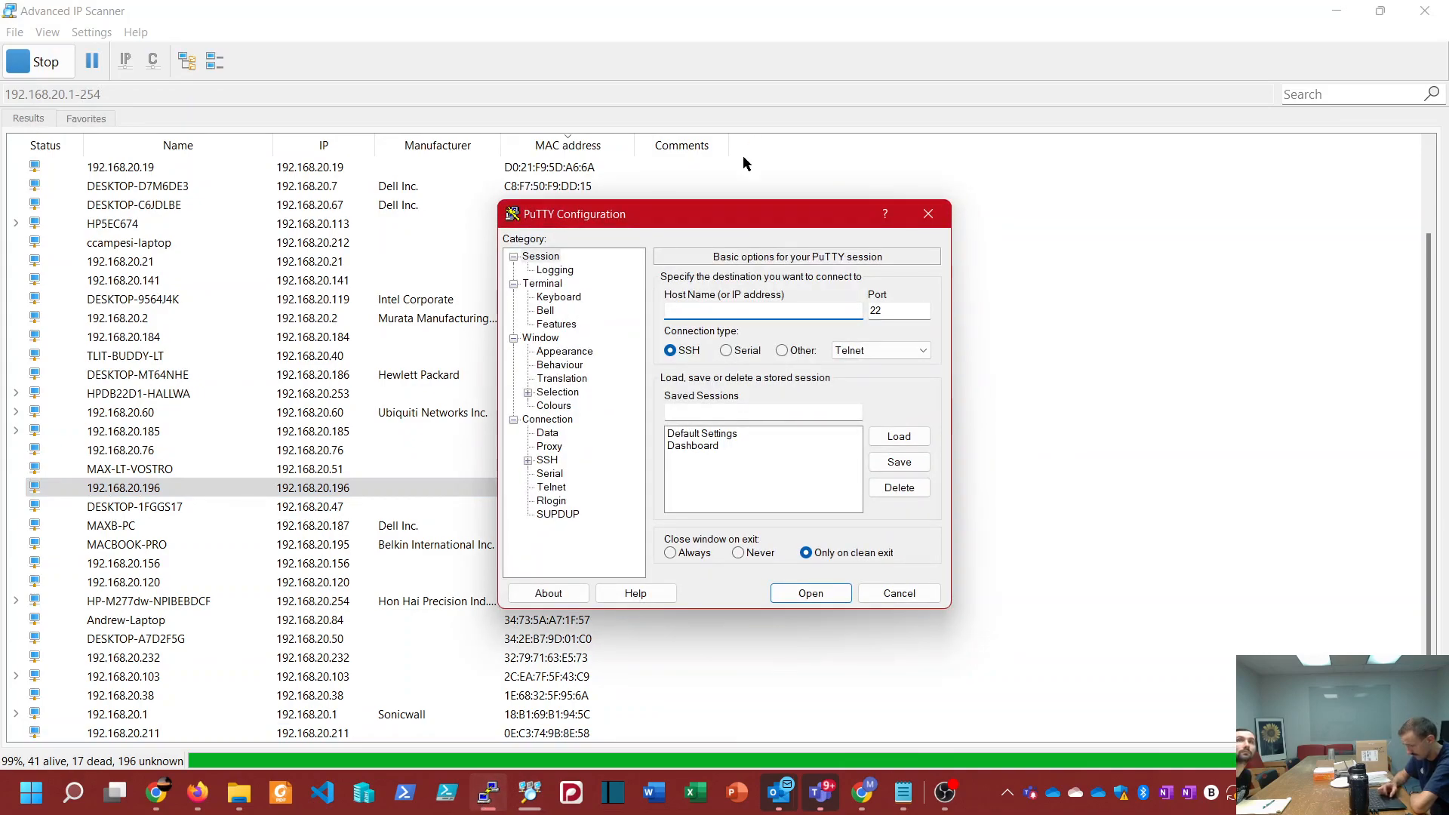
drag(714, 221, 941, 192)
text(1)
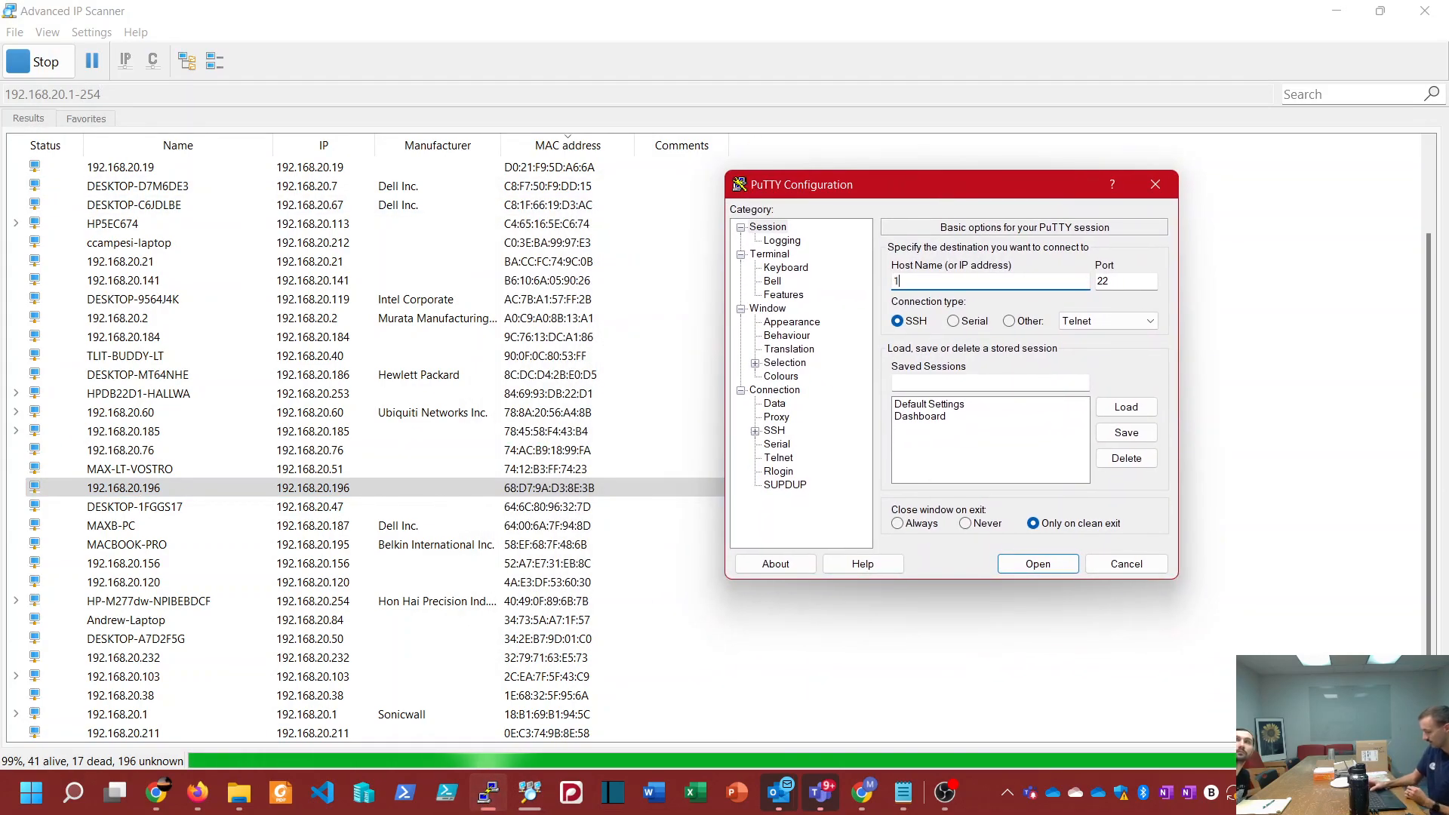
text(92.168.)
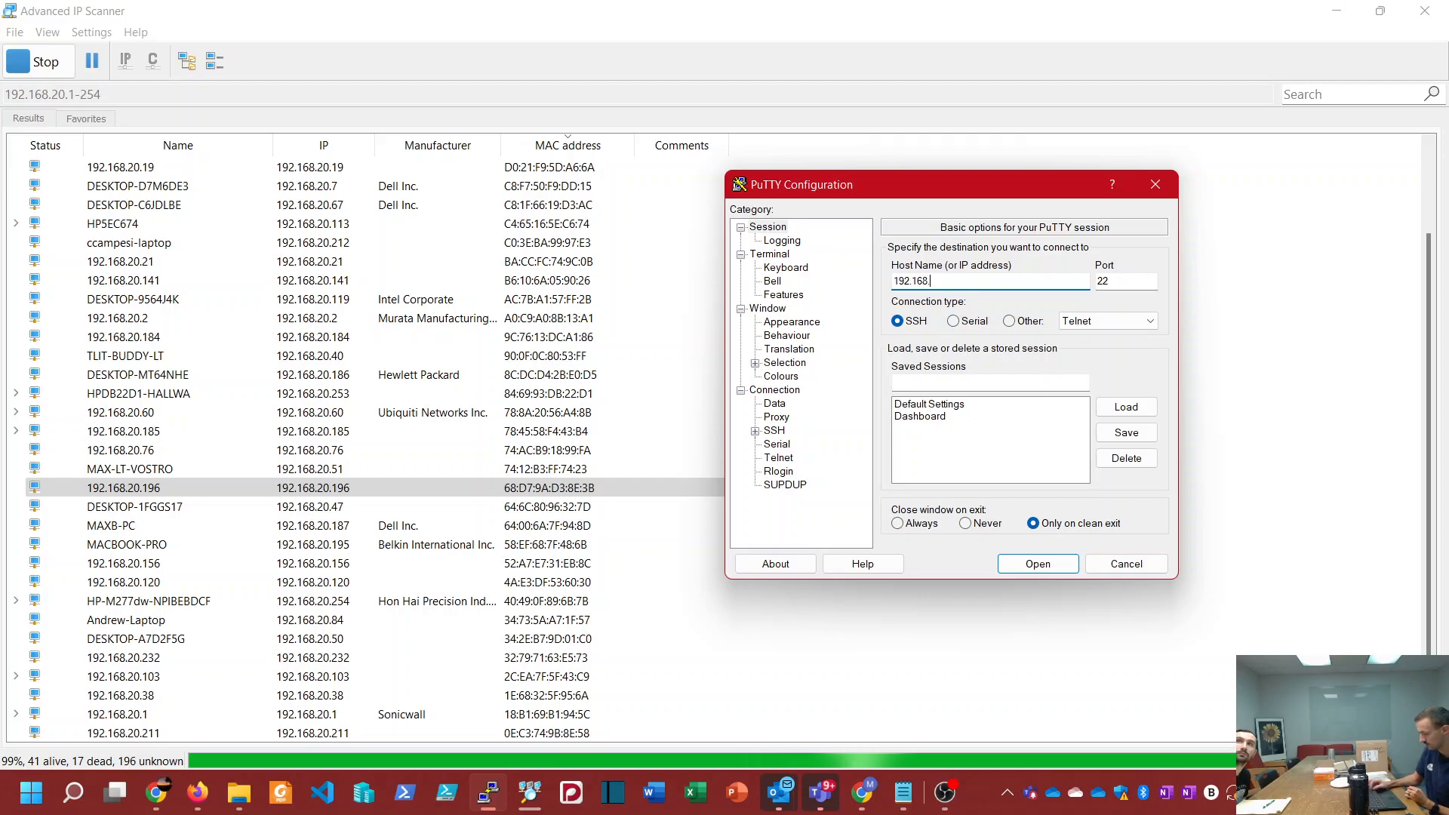
text(20.196)
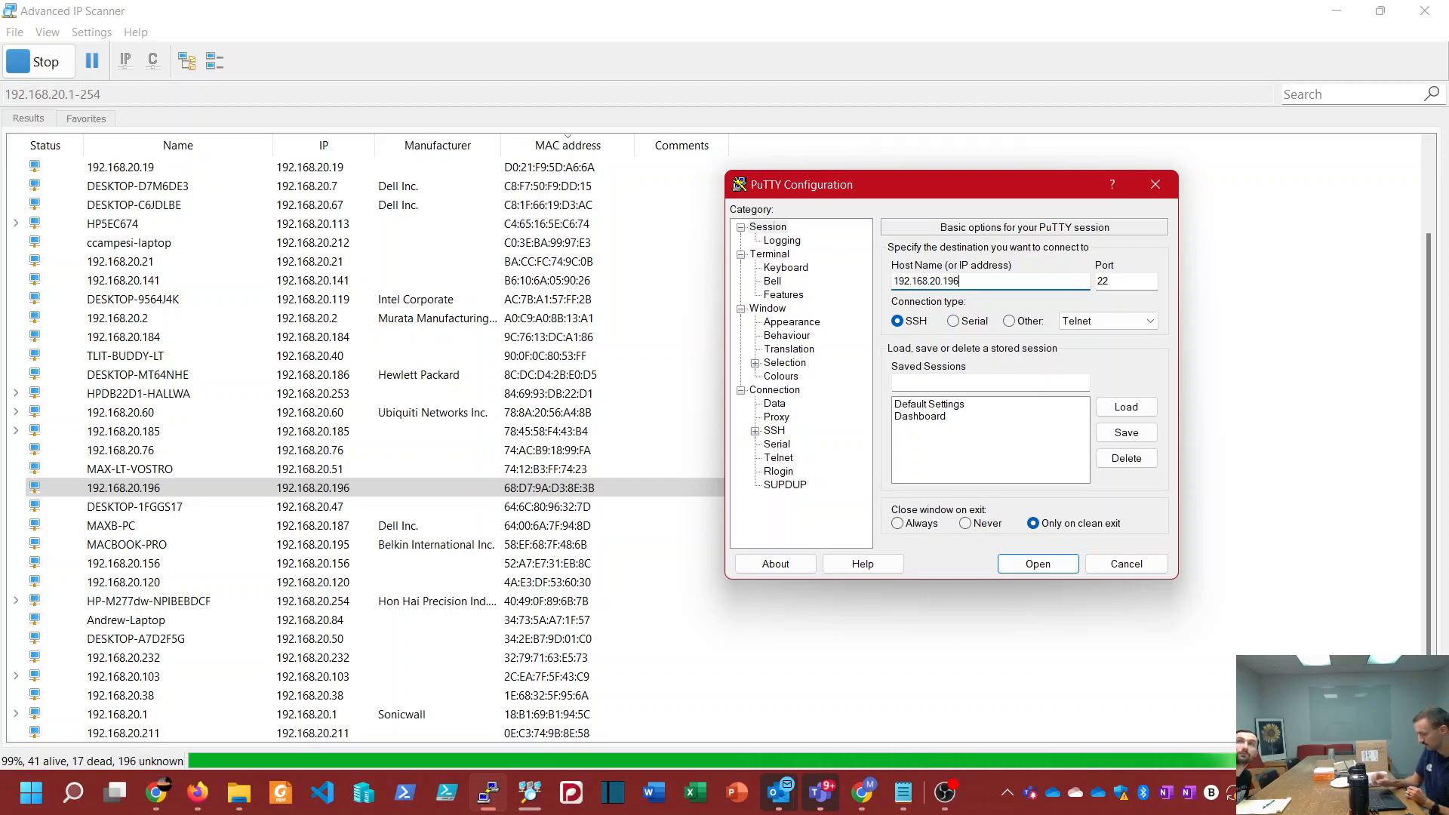
click(1055, 565)
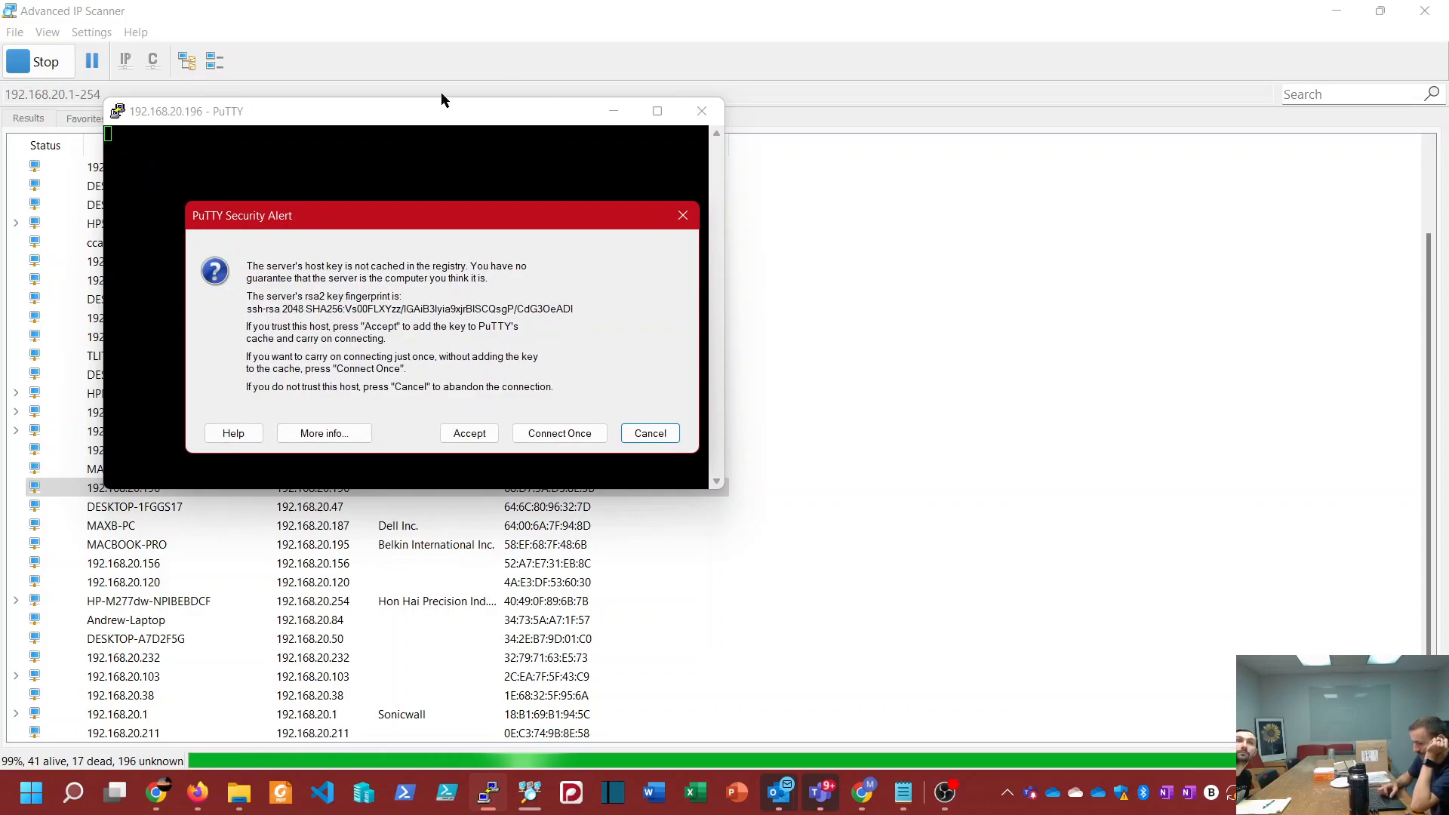
click(453, 431)
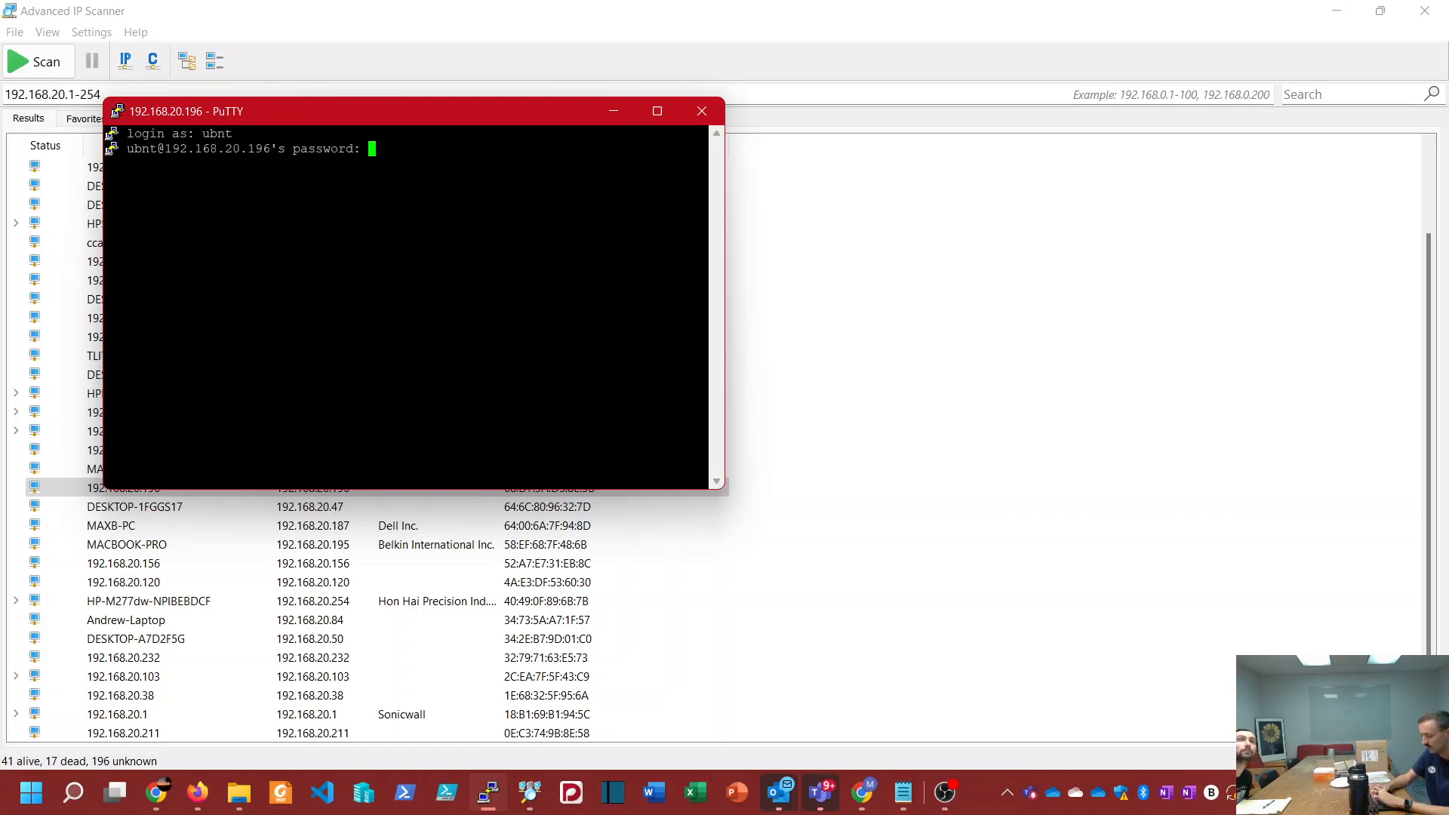
key(Return)
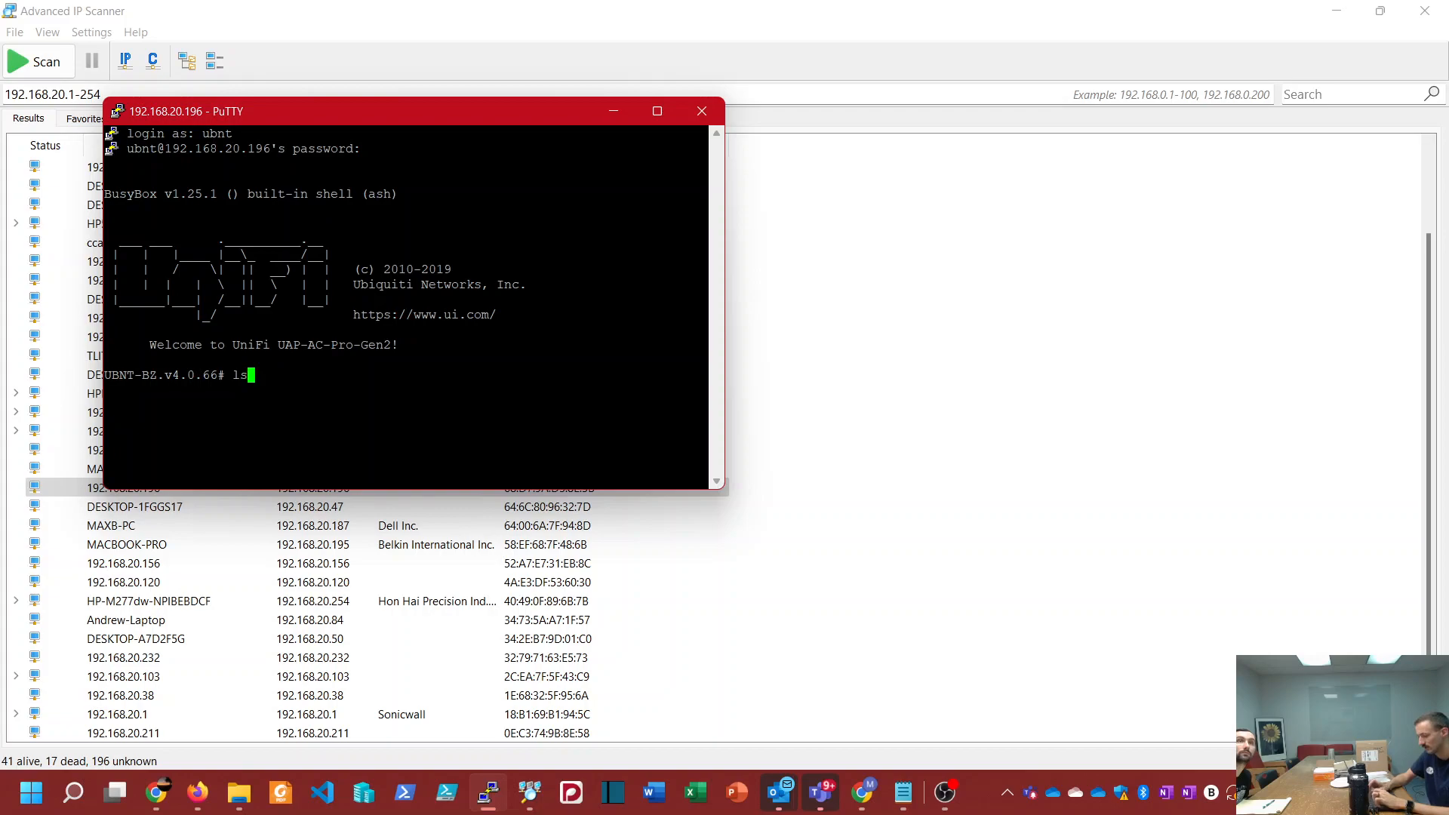
Step: List the access point's directory contents and ping 192.168.20.1, stopping the ping after a couple of packets
text(ls)
key(Return)
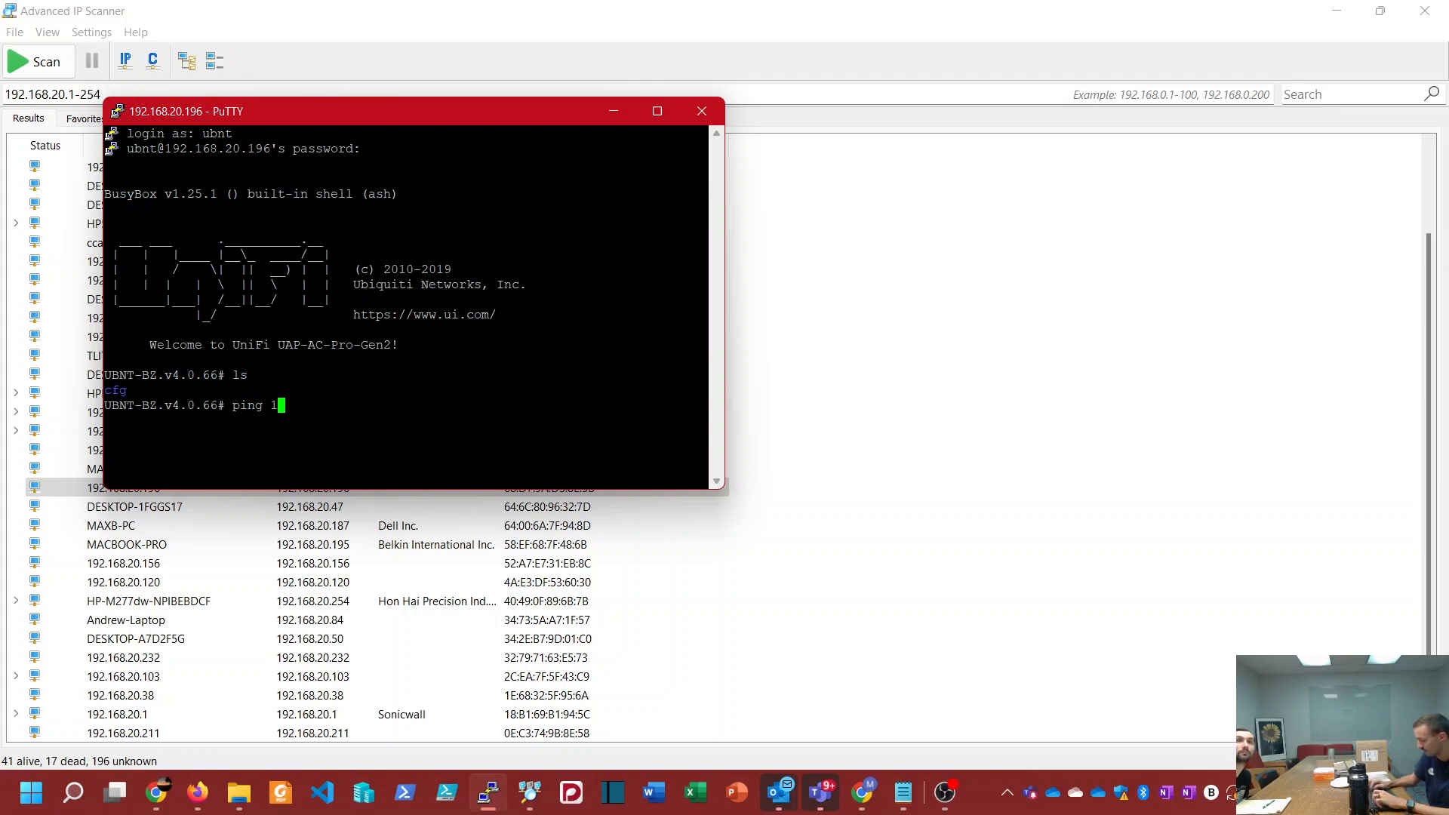
key(Return)
key(ctrl+c)
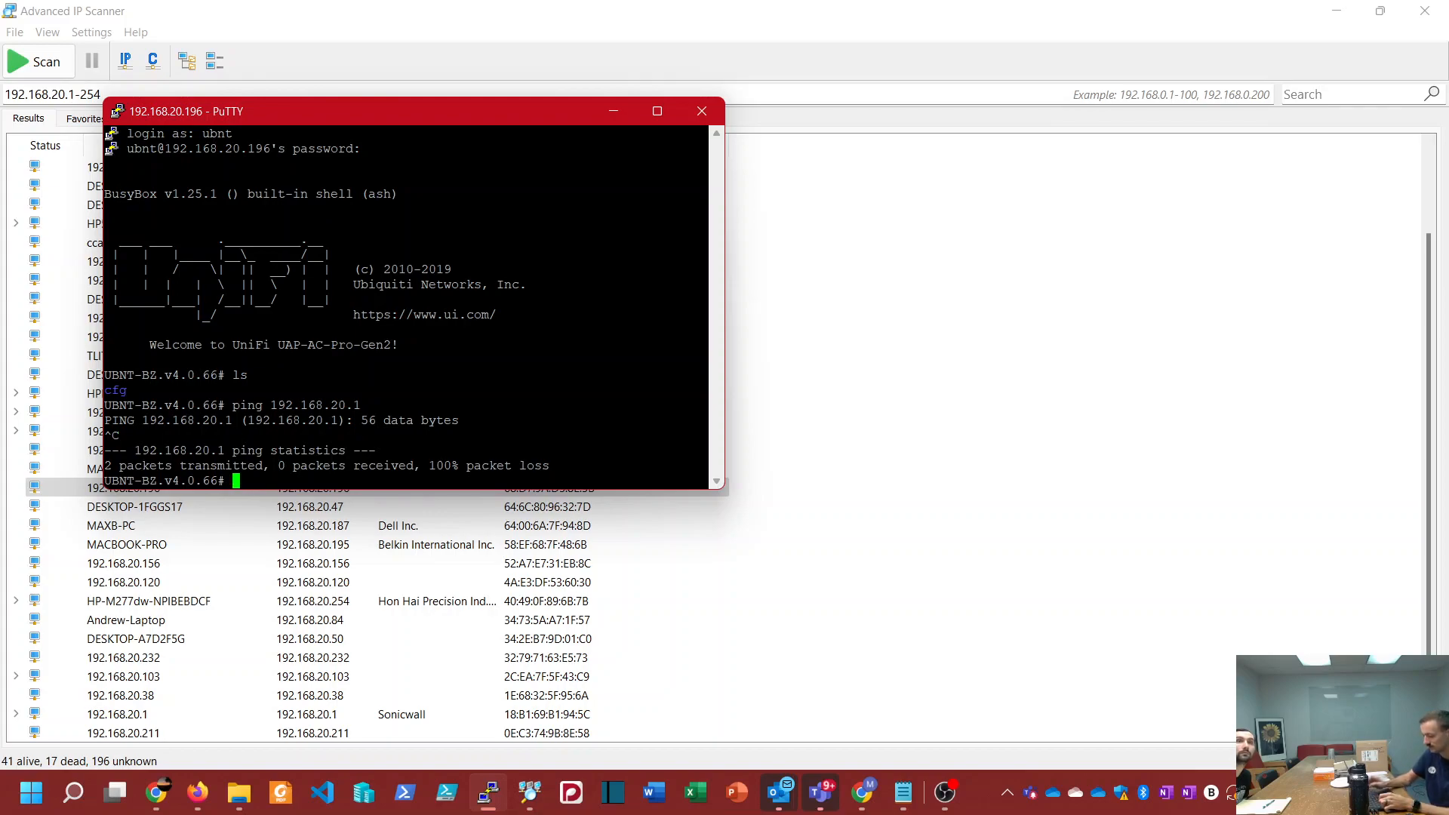
Step: Clear the terminal, list the directory again, and try to print cfg with cat
key(ctrl+l)
text(ls)
key(Return)
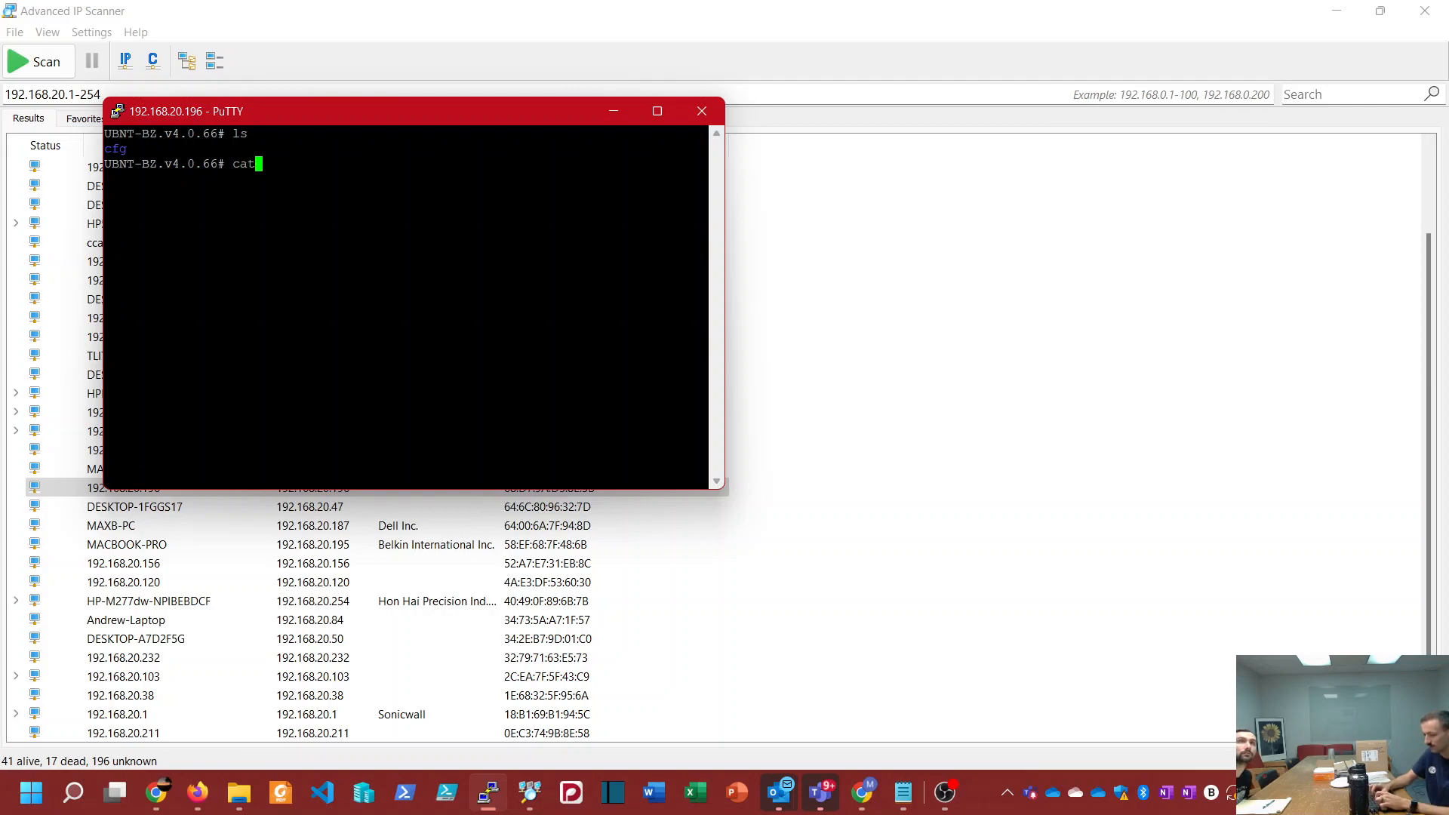
text(cat cfg)
key(Return)
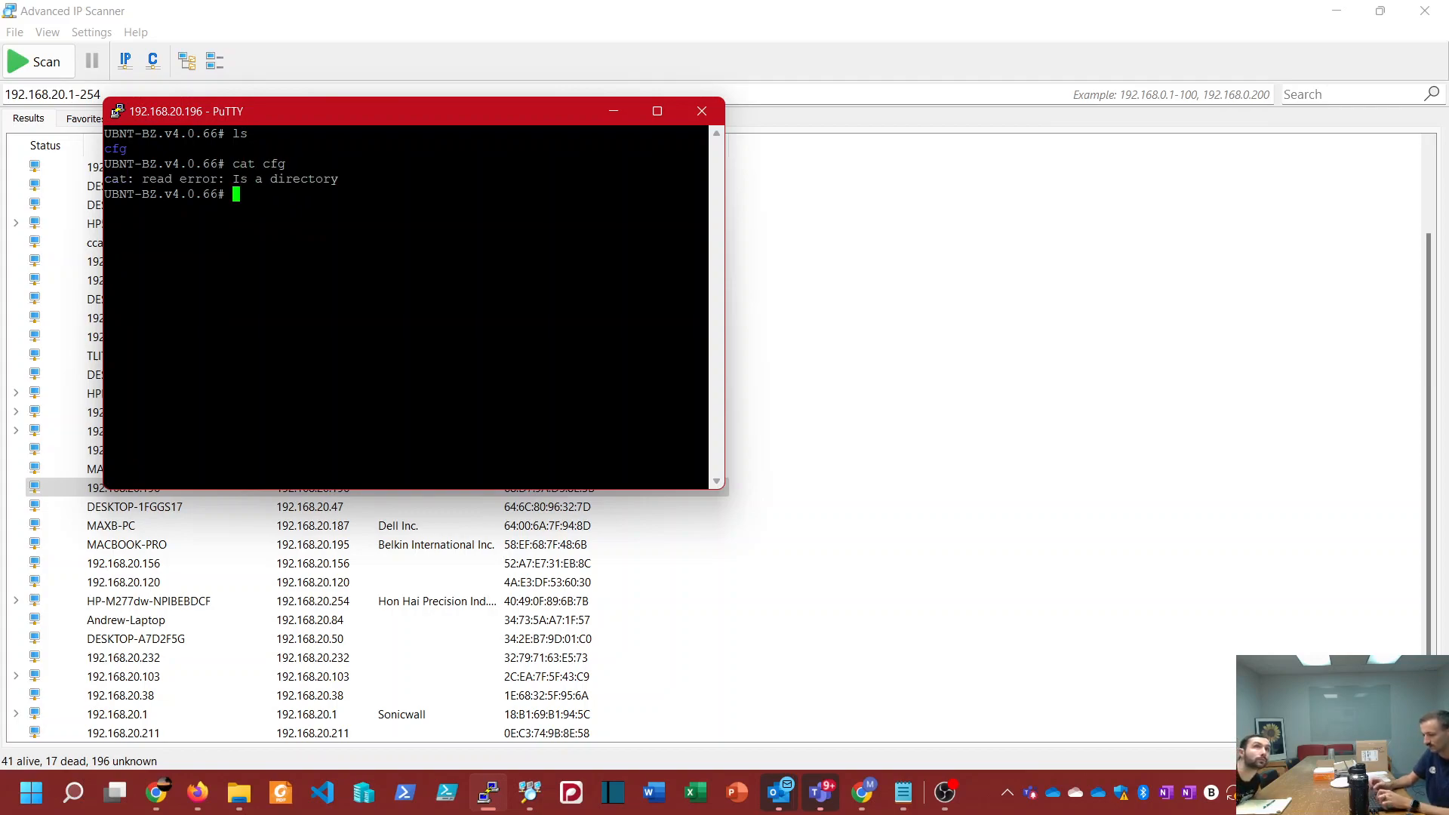
Step: Clear the terminal and try the show-inform command, followed by set-inform without an argument
key(ctrl+l)
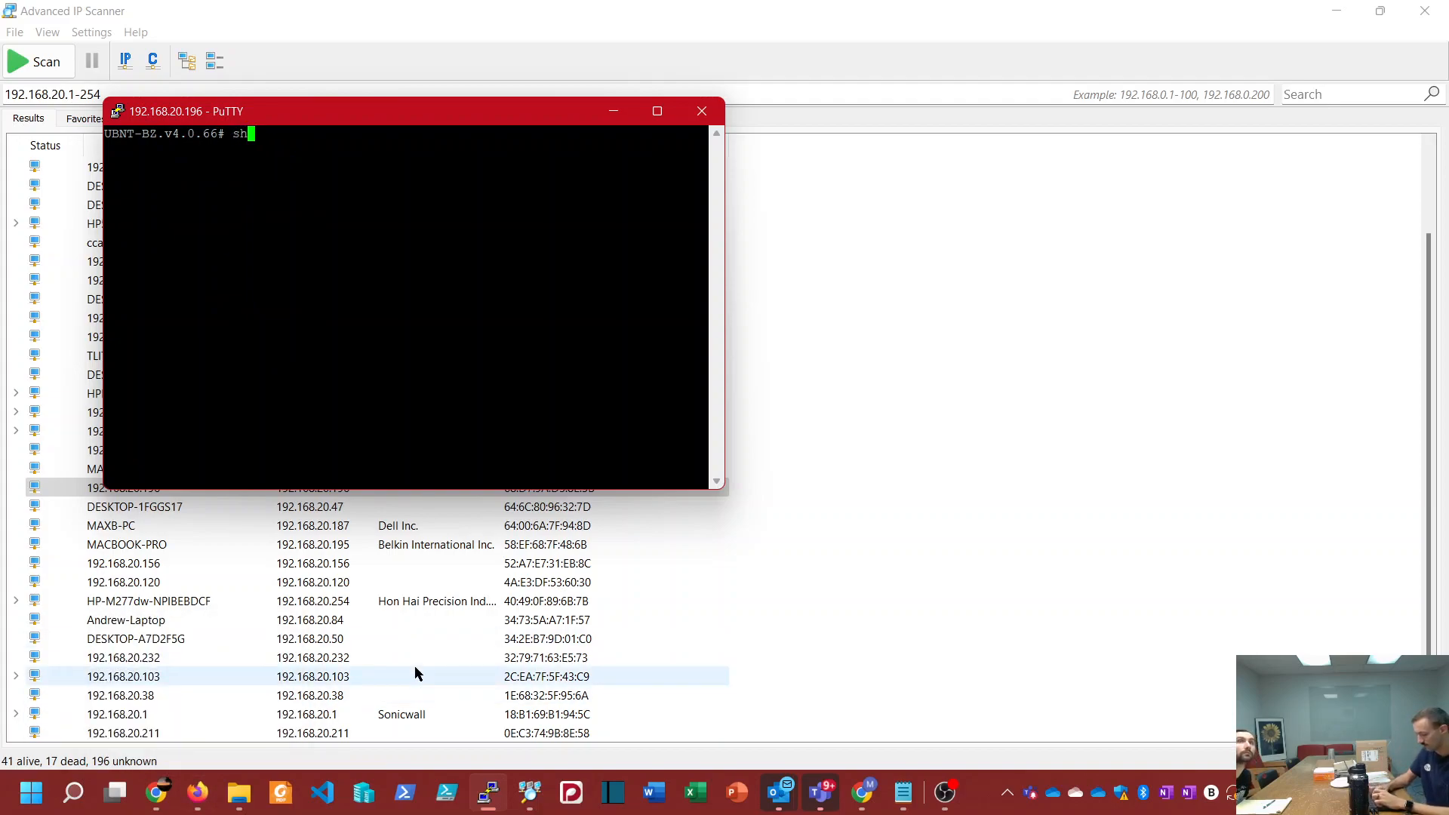
key(Return)
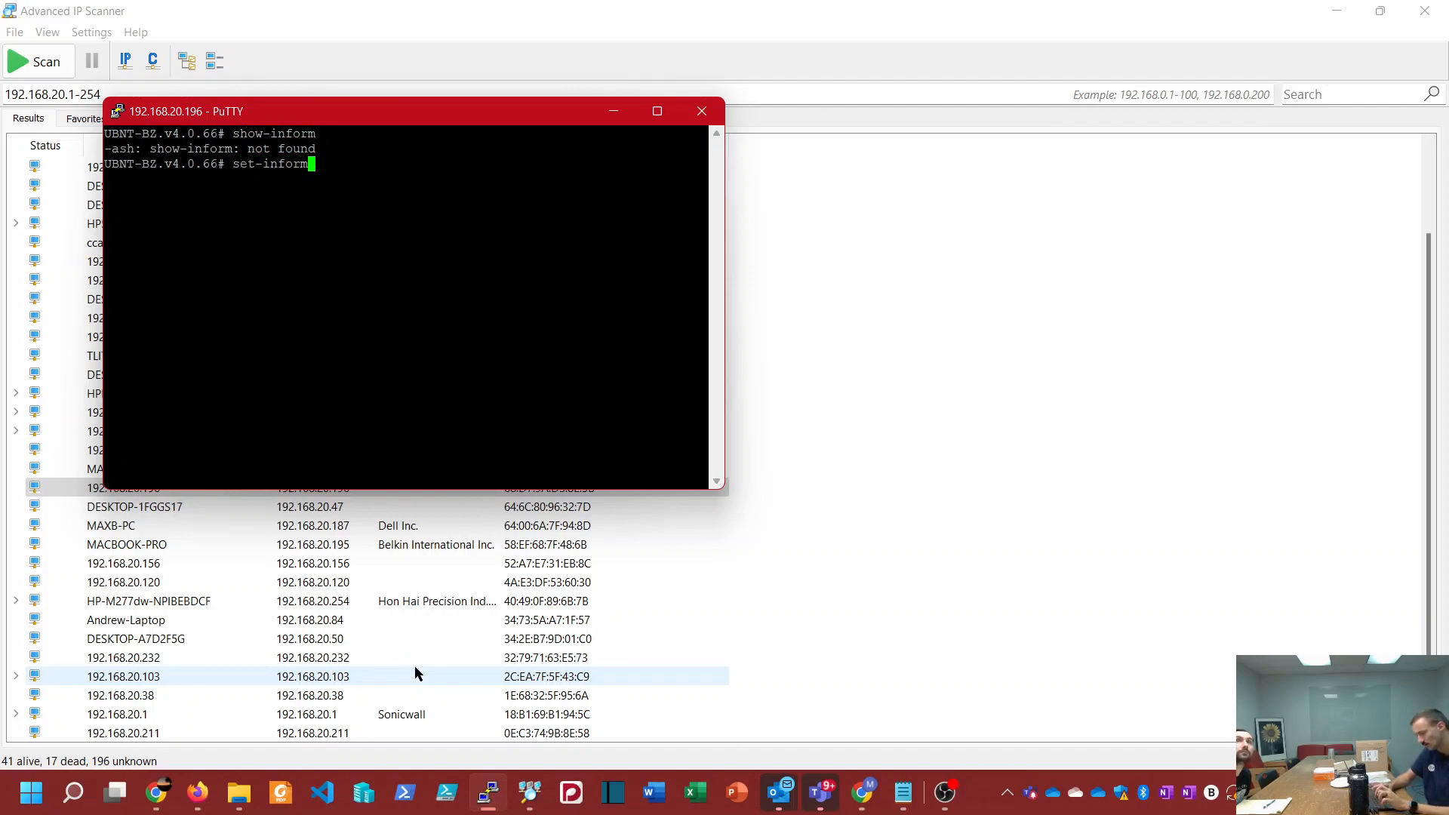
text(set-inform)
key(Return)
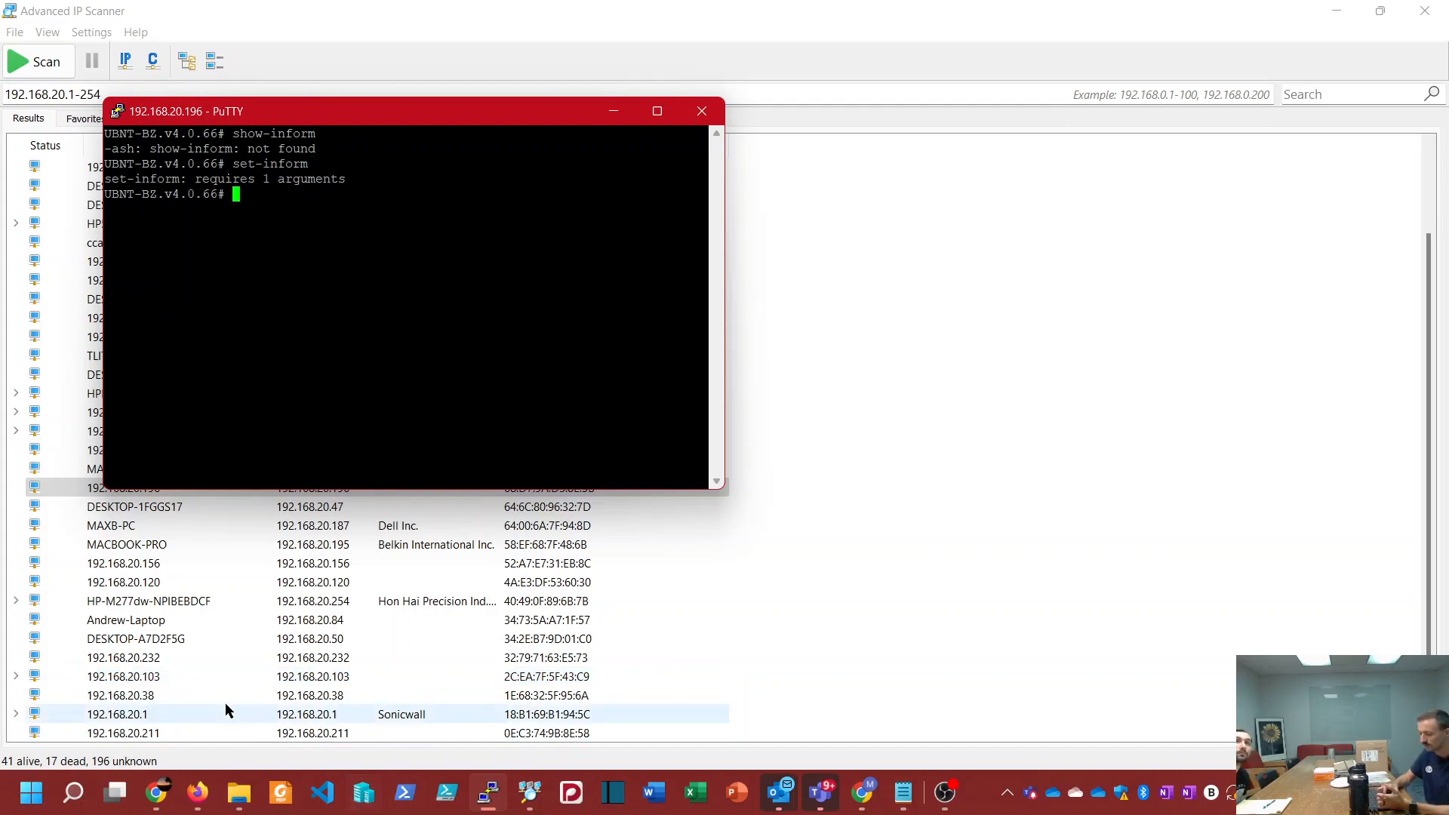
click(156, 792)
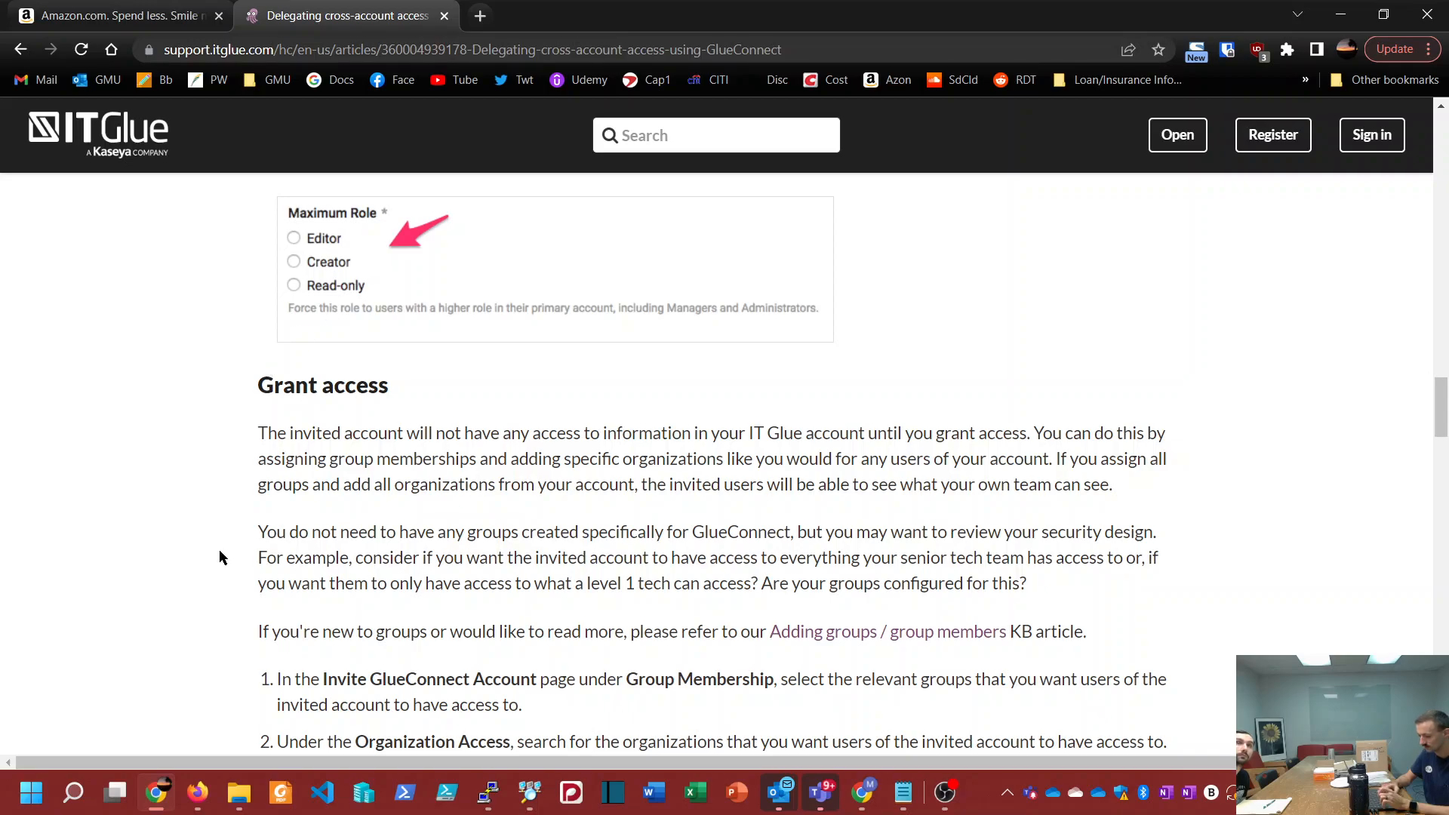
click(1340, 15)
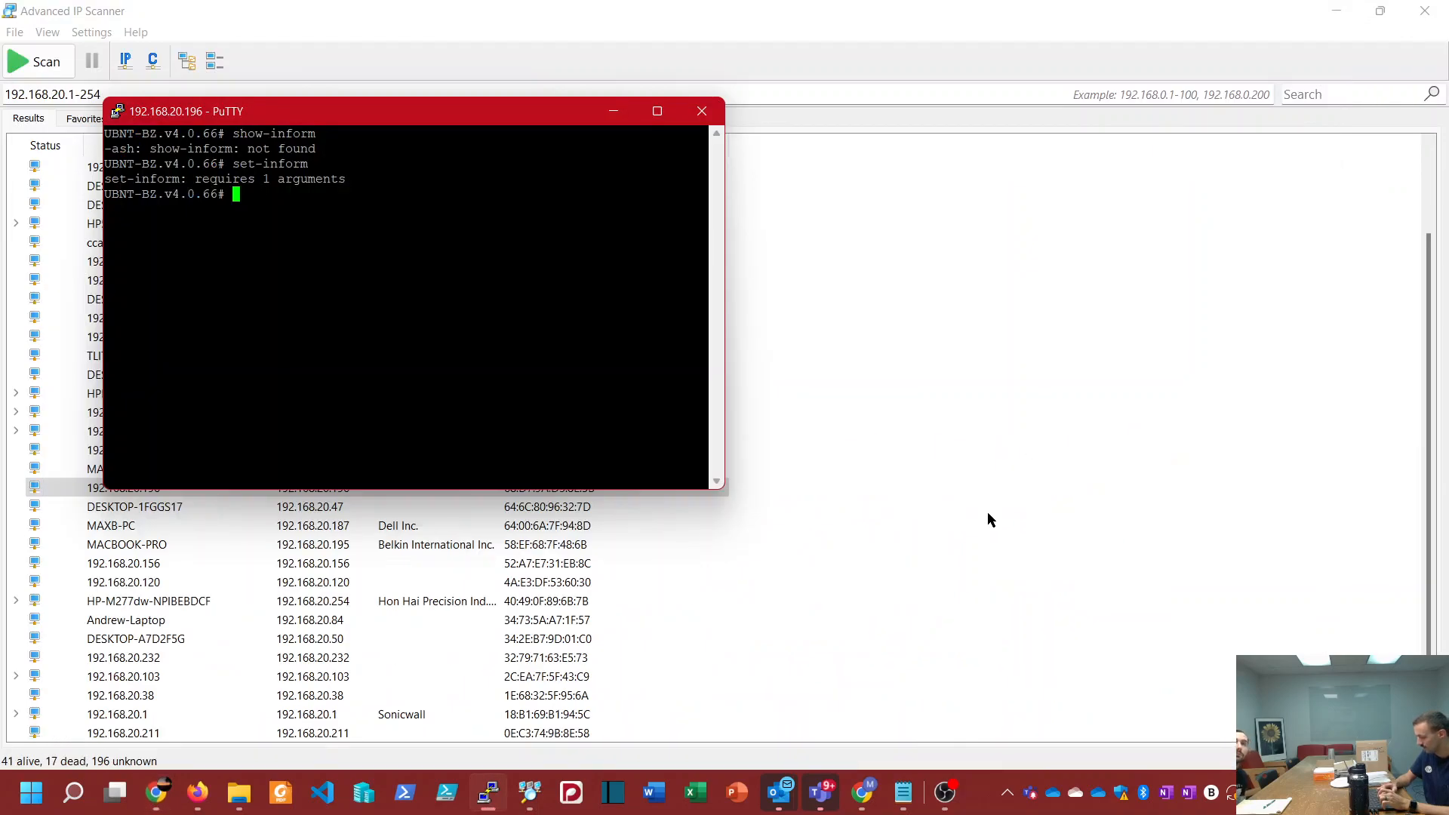
Step: Switch to Chrome, copy the Set-Inform bookmark's address from the Useful Tips folder, and return to the PuTTY session
mouse_move(861, 793)
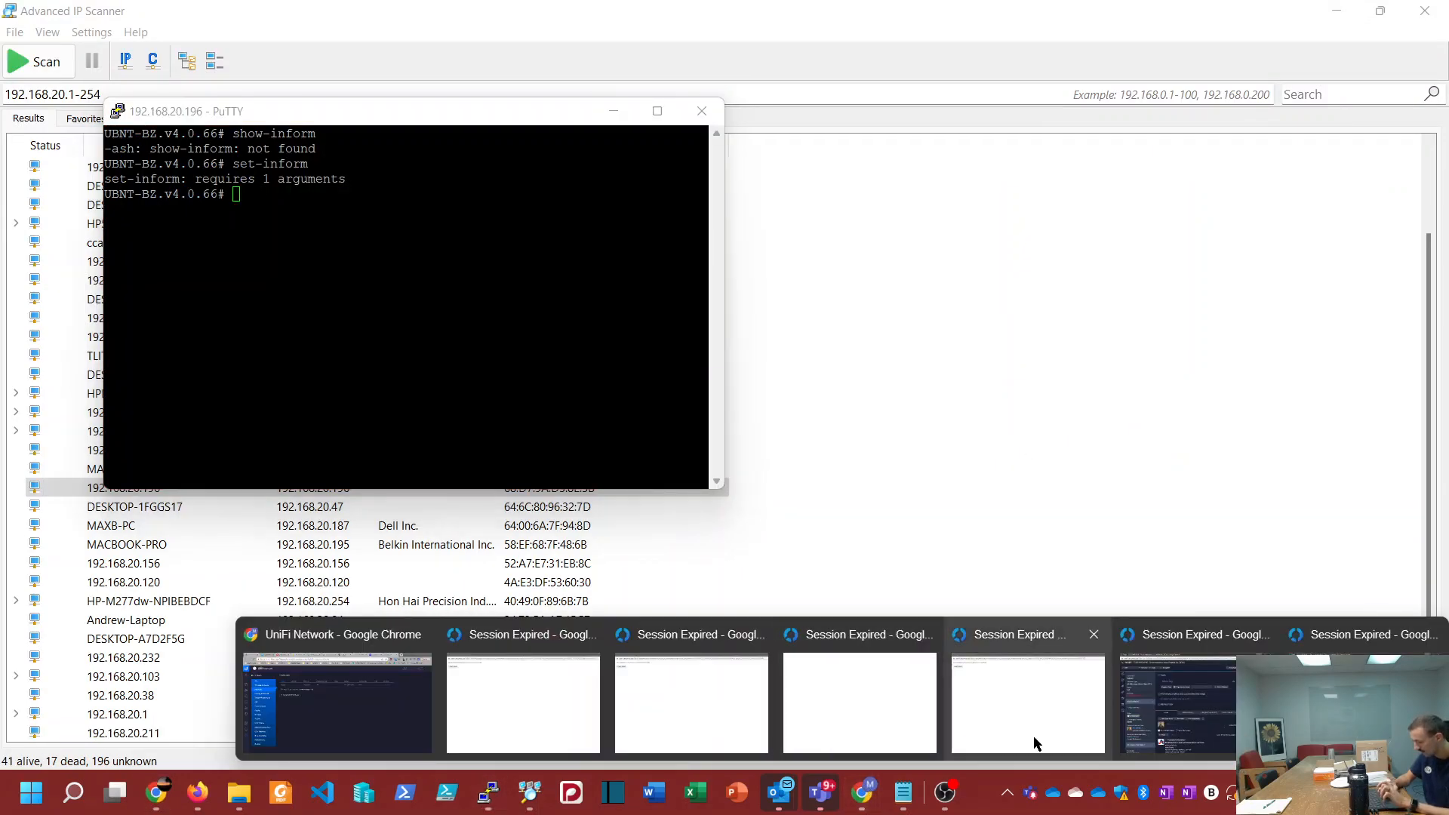
mouse_move(1035, 744)
click(347, 683)
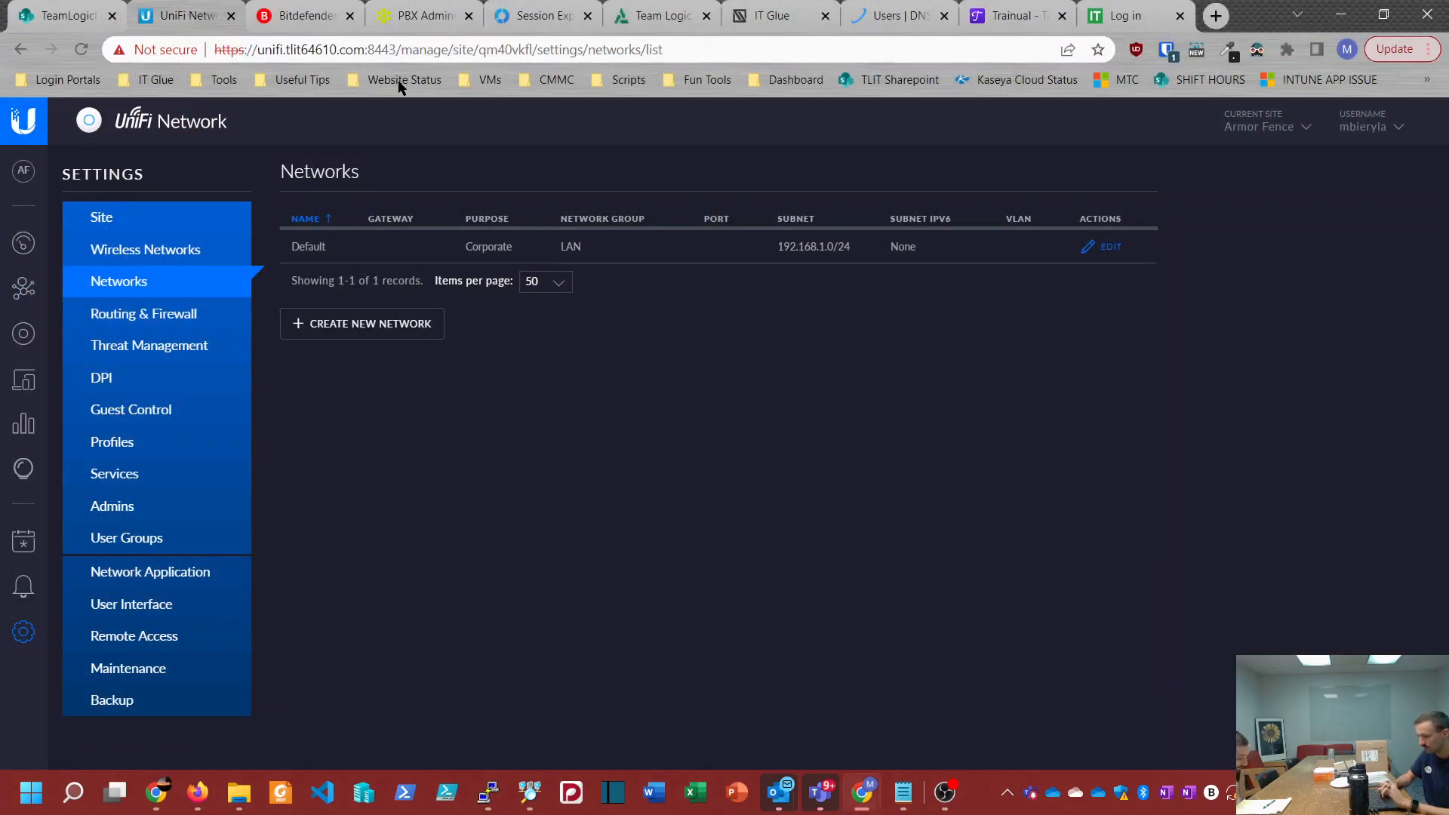
click(316, 82)
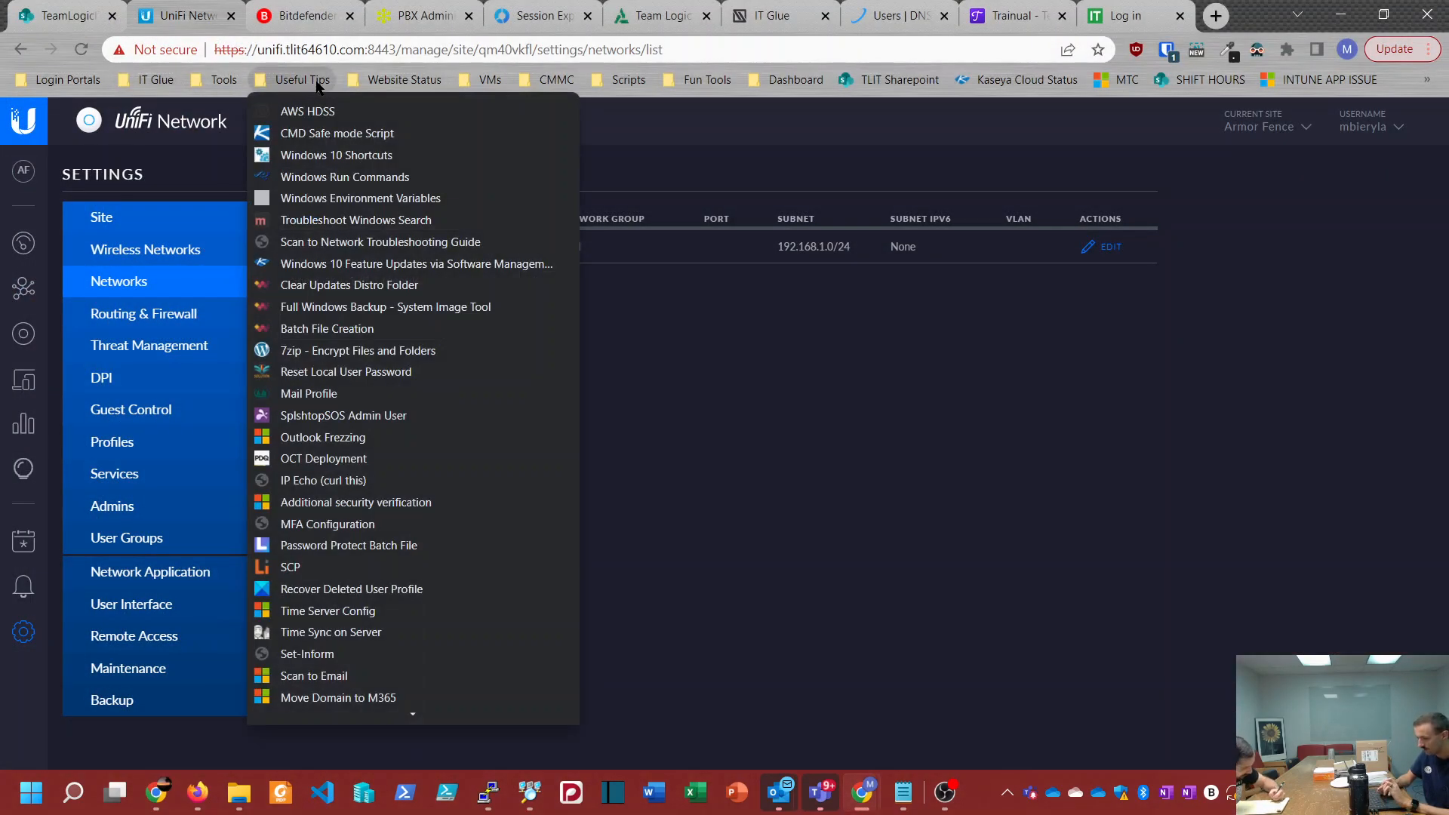
right_click(311, 662)
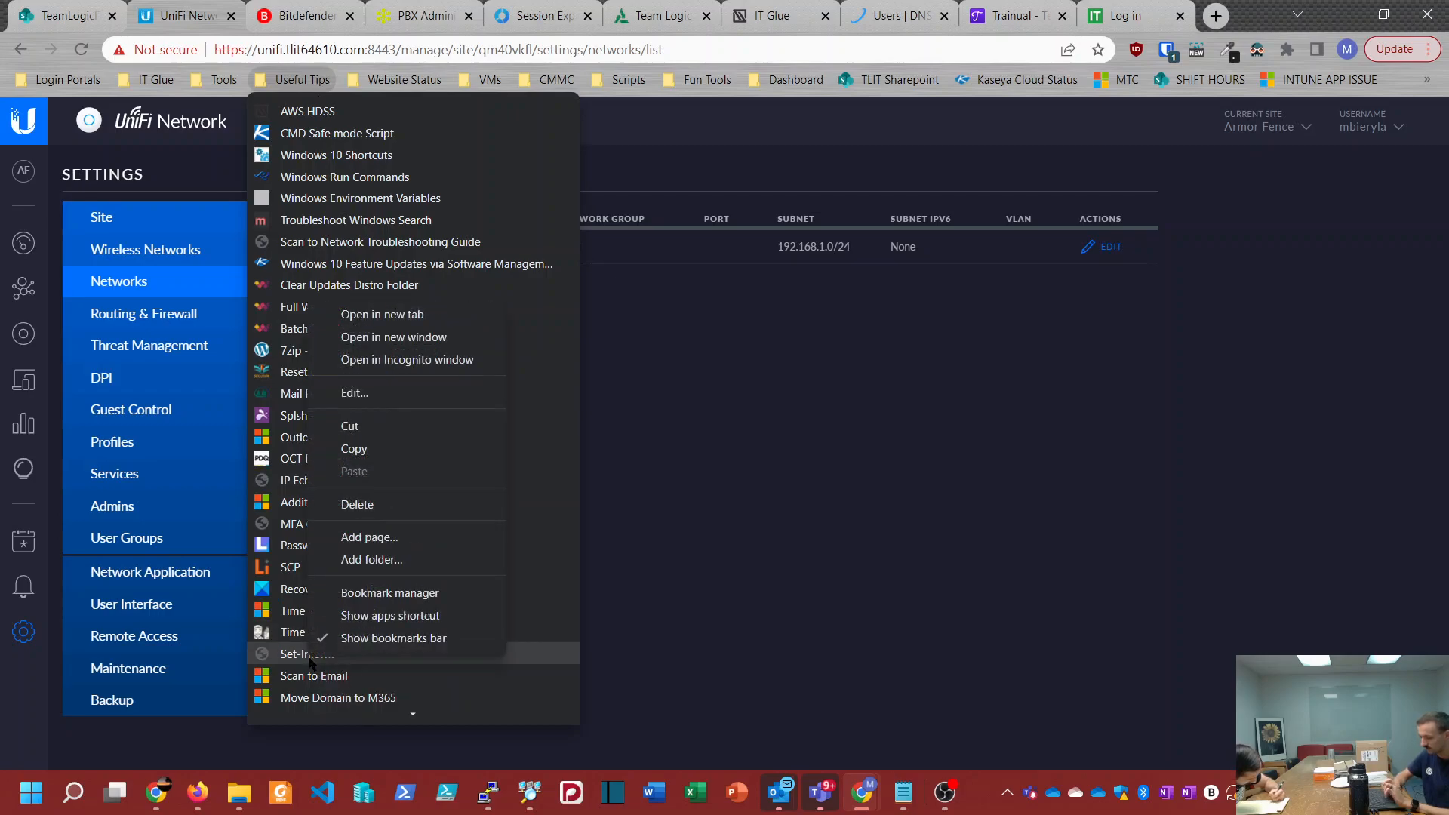
click(345, 451)
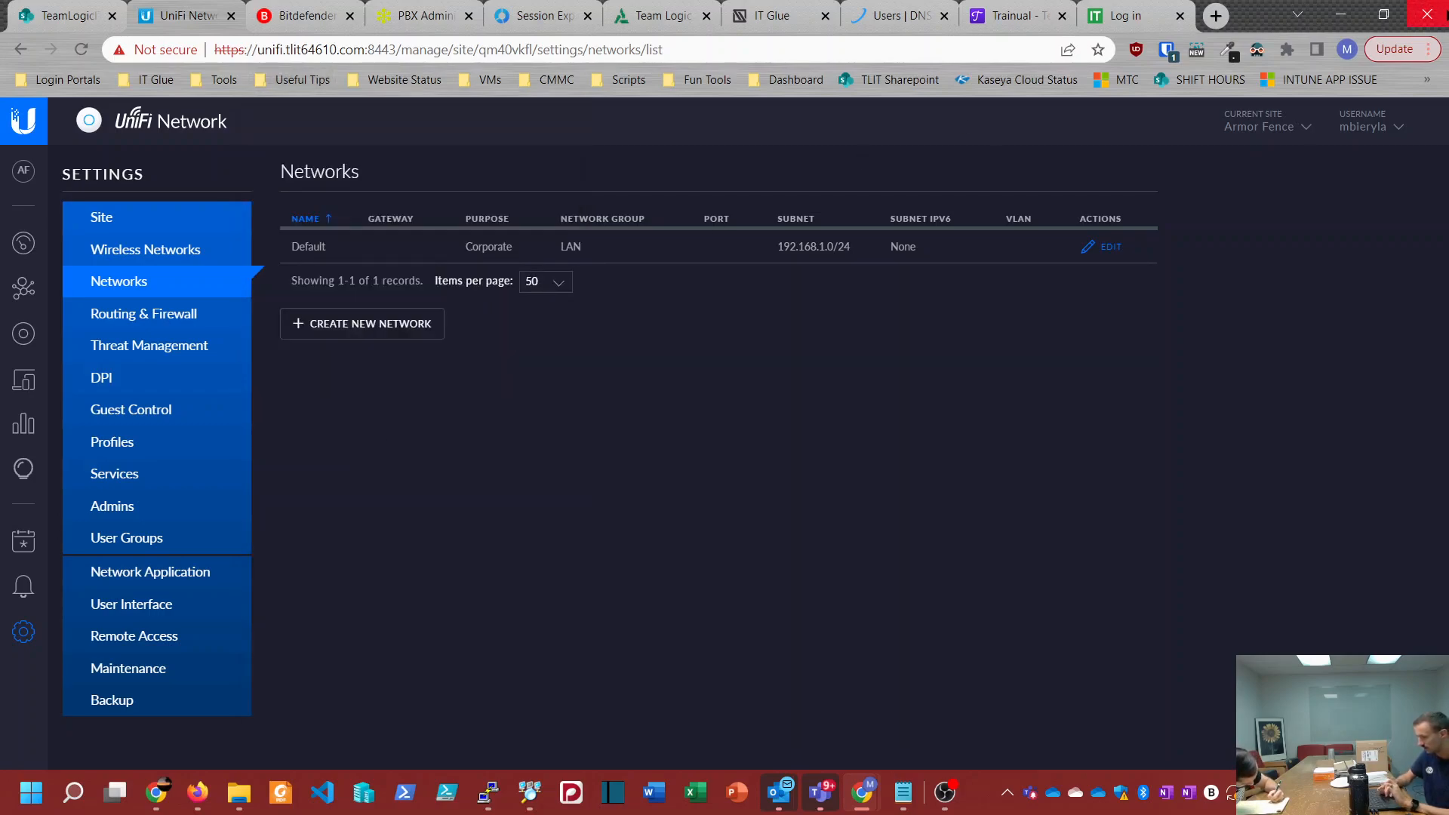
click(1343, 9)
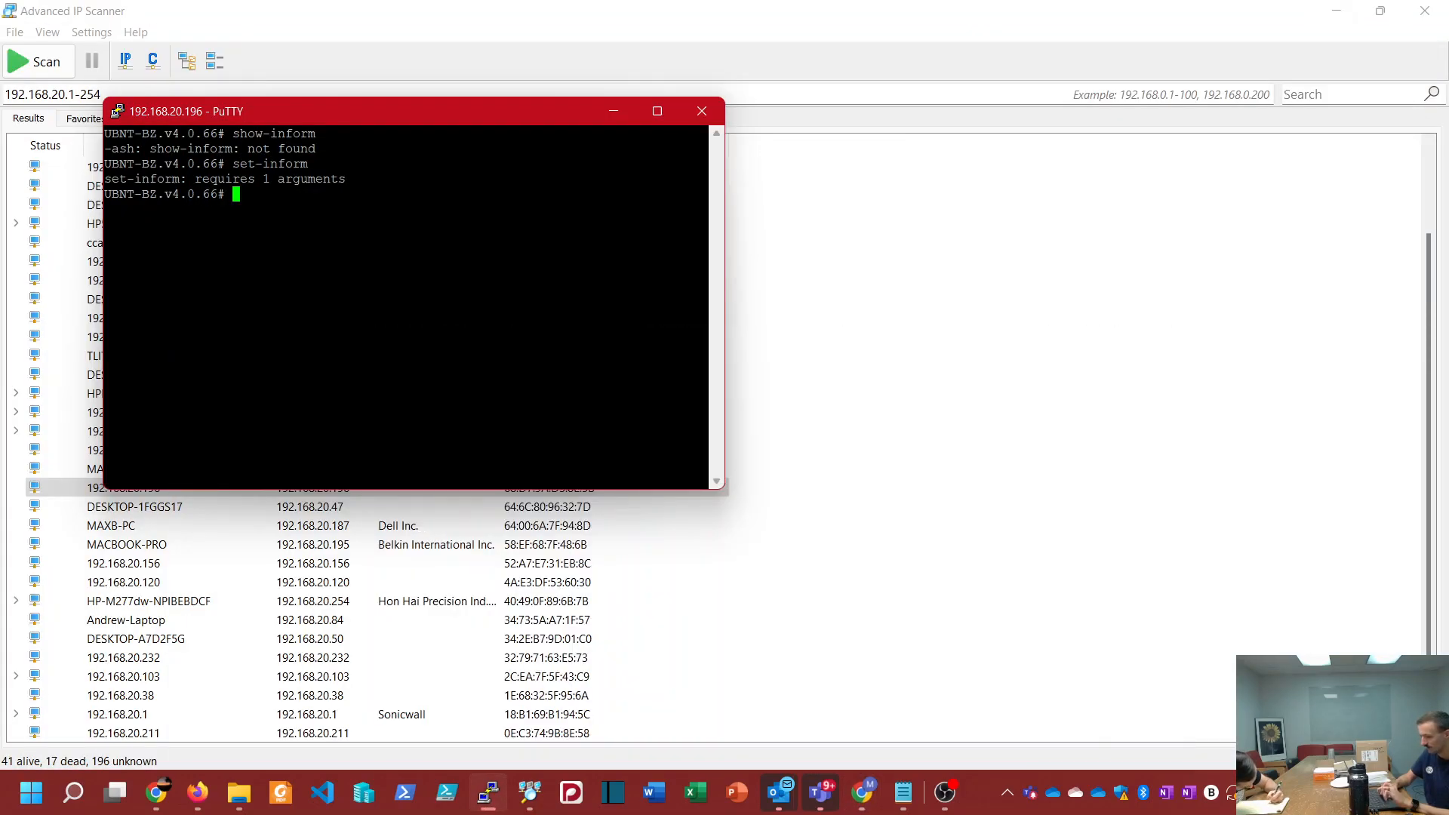
text(-inform)
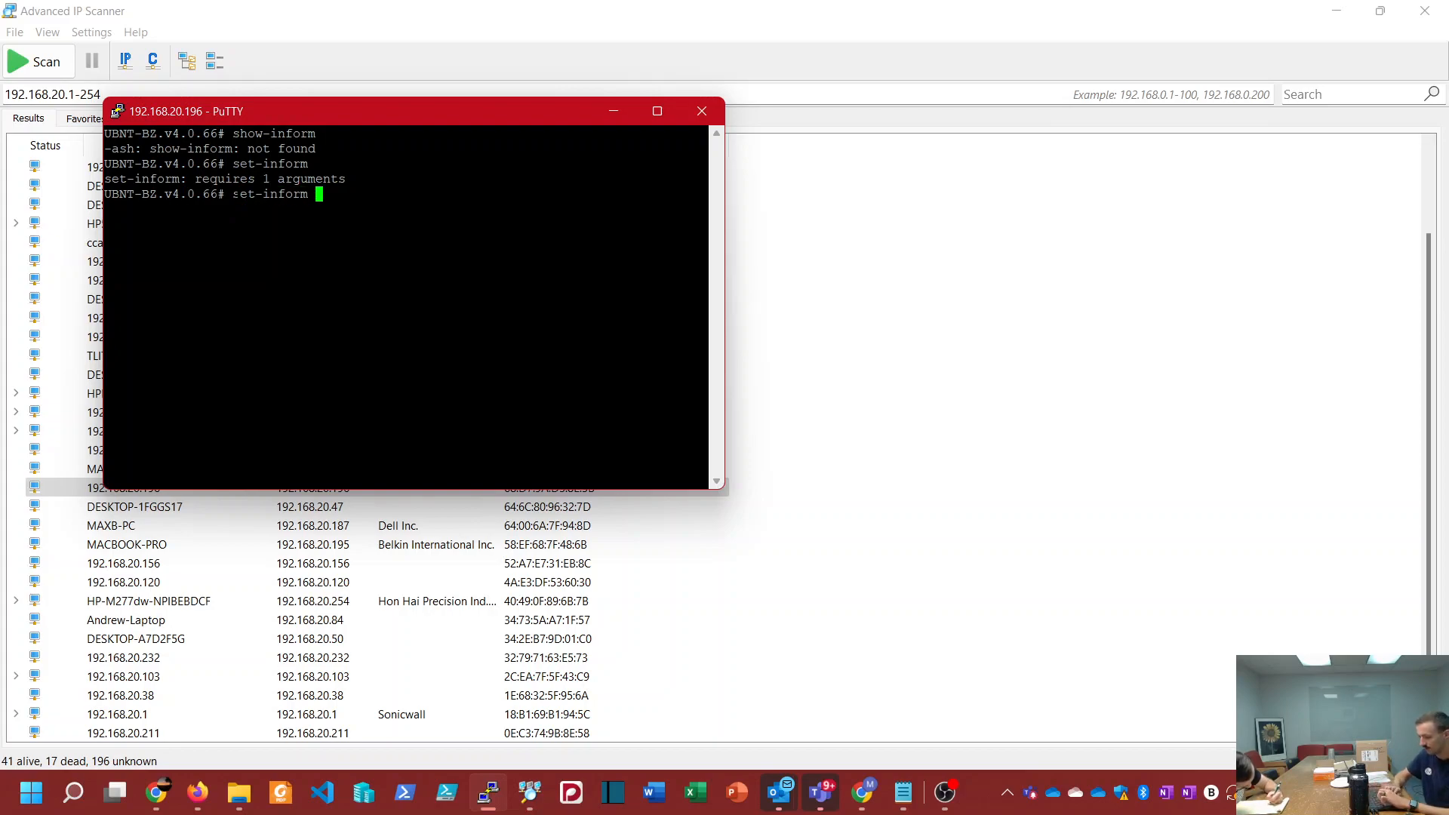
text(http://34.199.6.152:8080/inform)
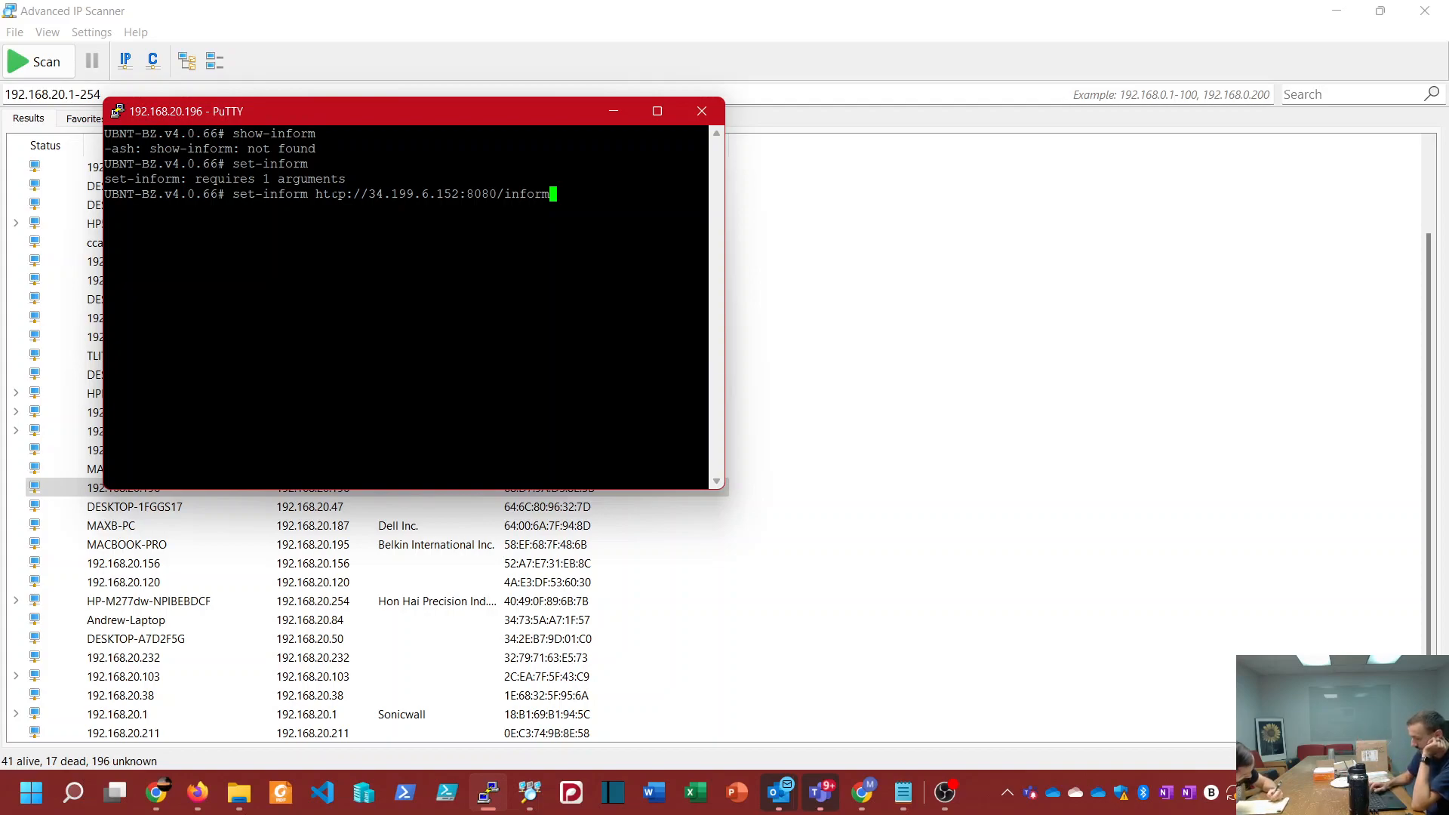
key(Return)
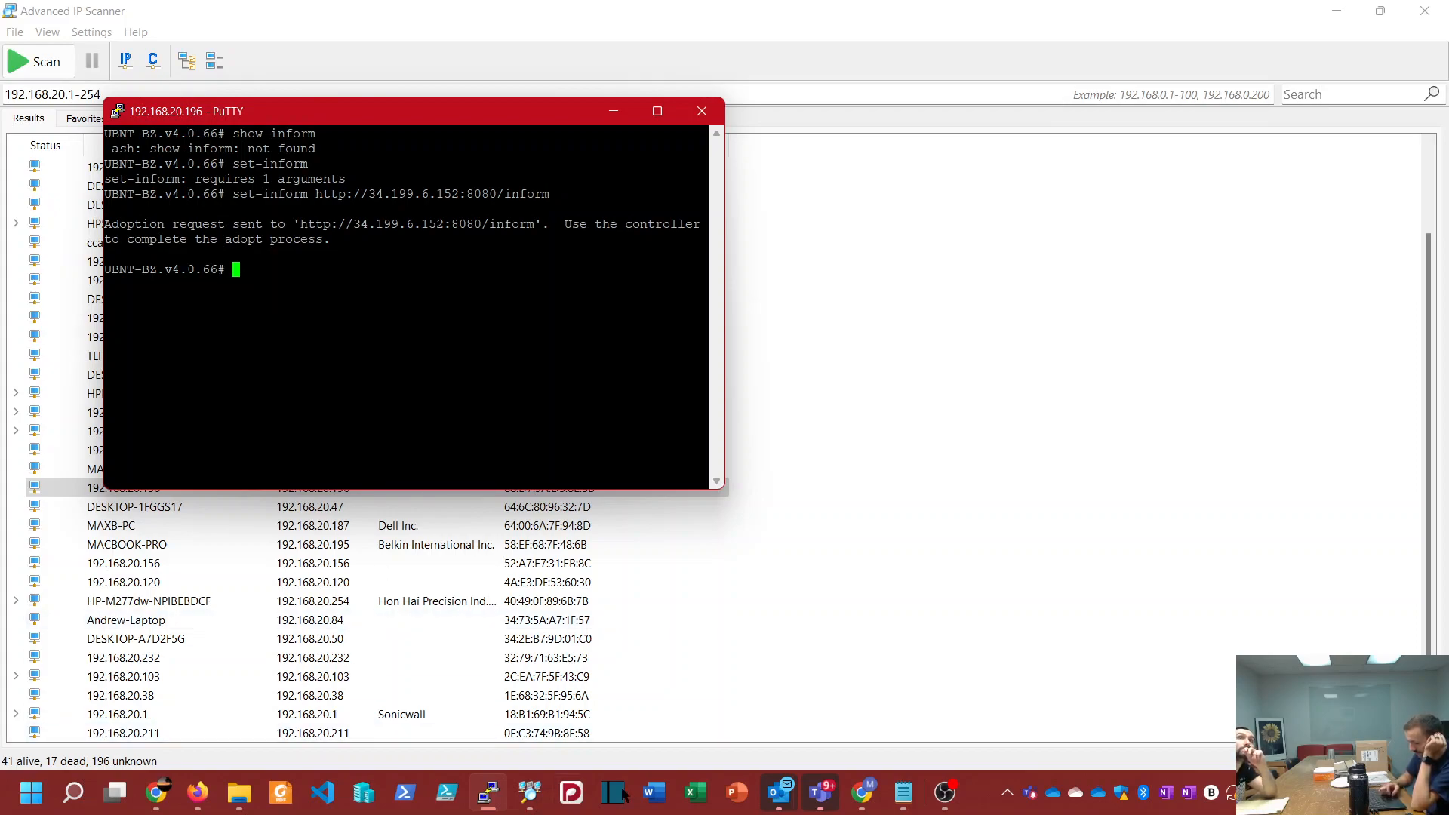
Step: Switch to UniFi Network in Chrome and open the Armor Fence site's device list
click(862, 793)
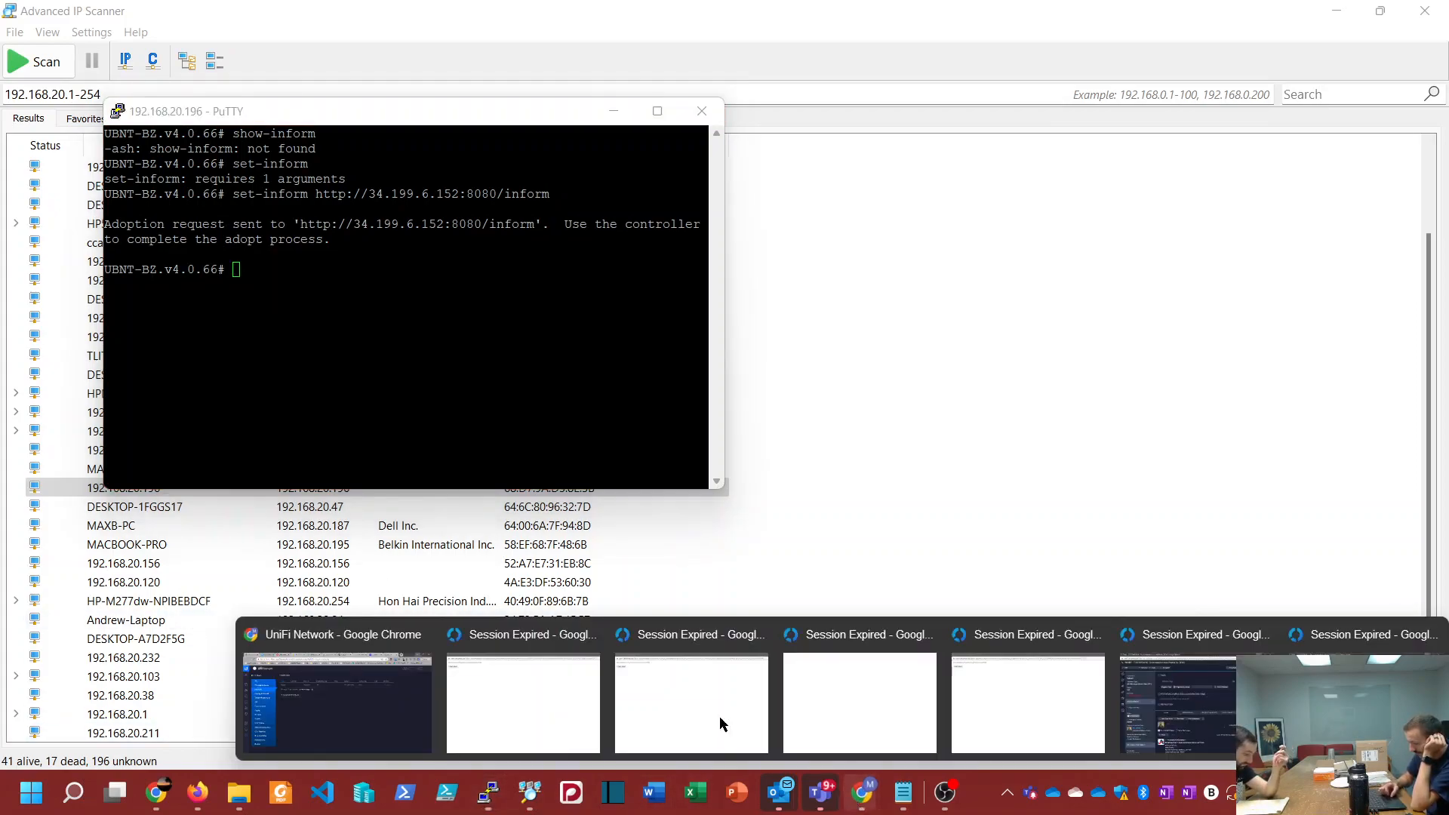
click(316, 675)
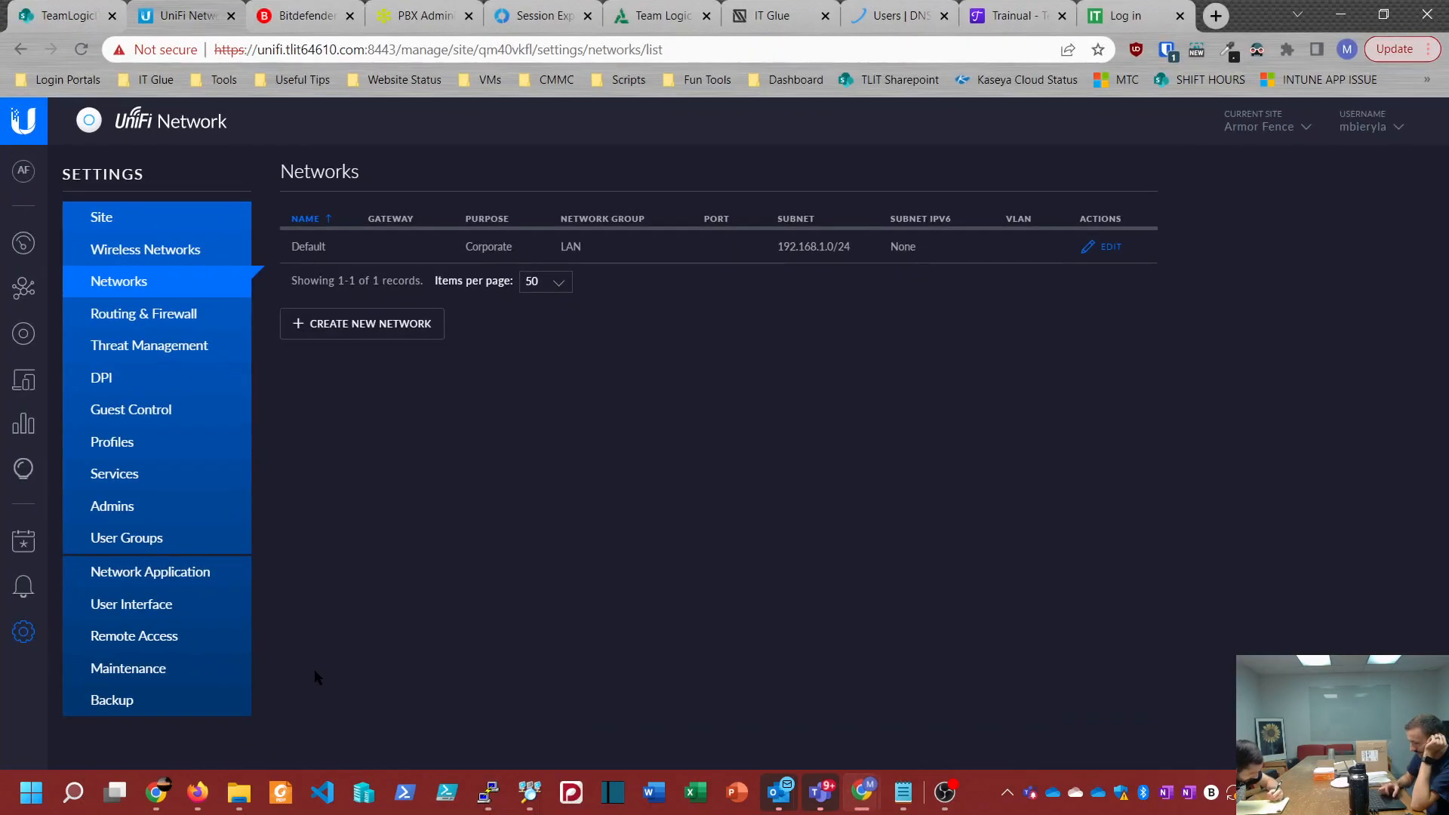
click(23, 334)
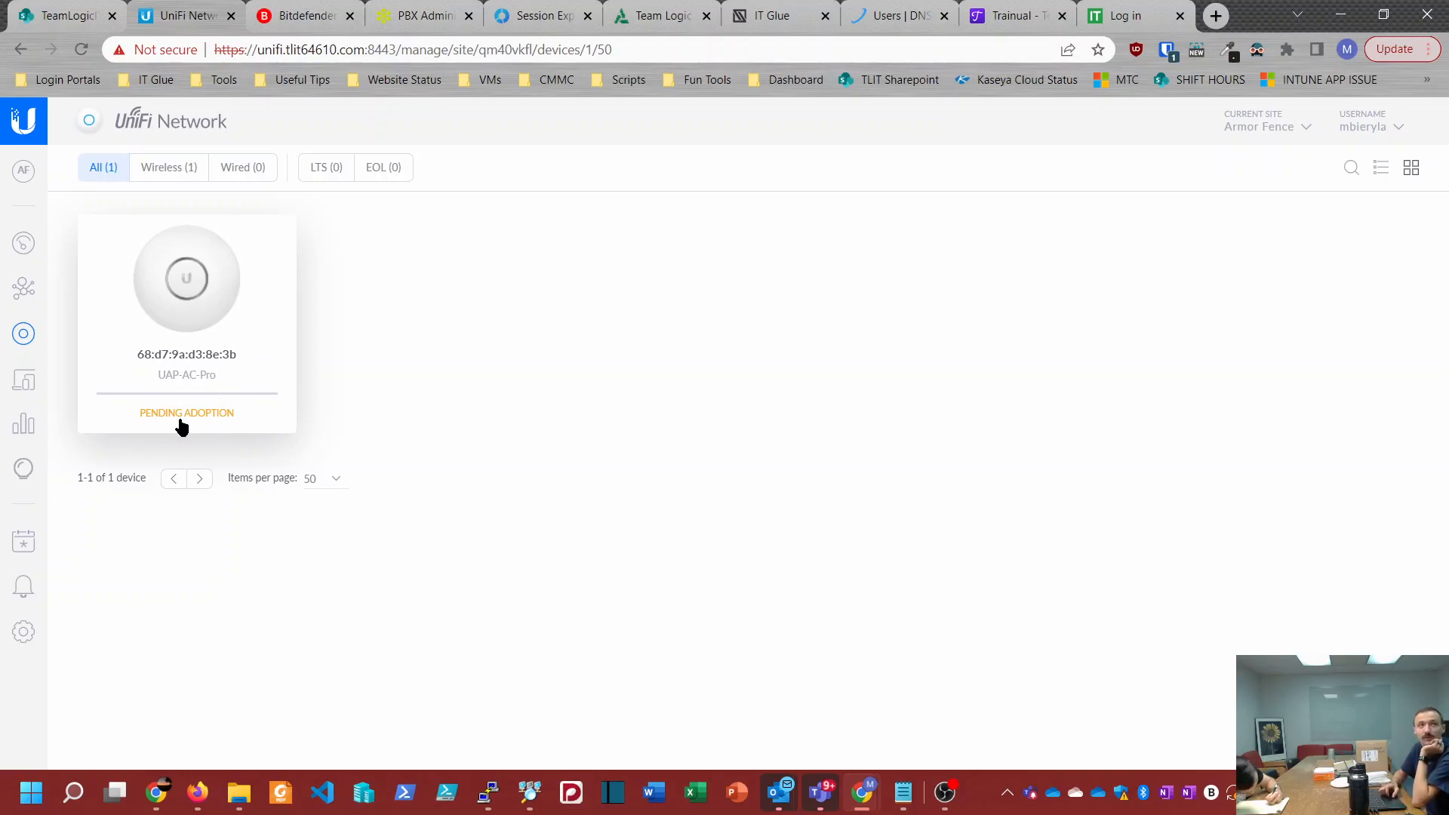
Step: Check the device lists of the Bart & Associates and Clem's Garage sites for the pending access point, and return to Armor Fence
click(1266, 128)
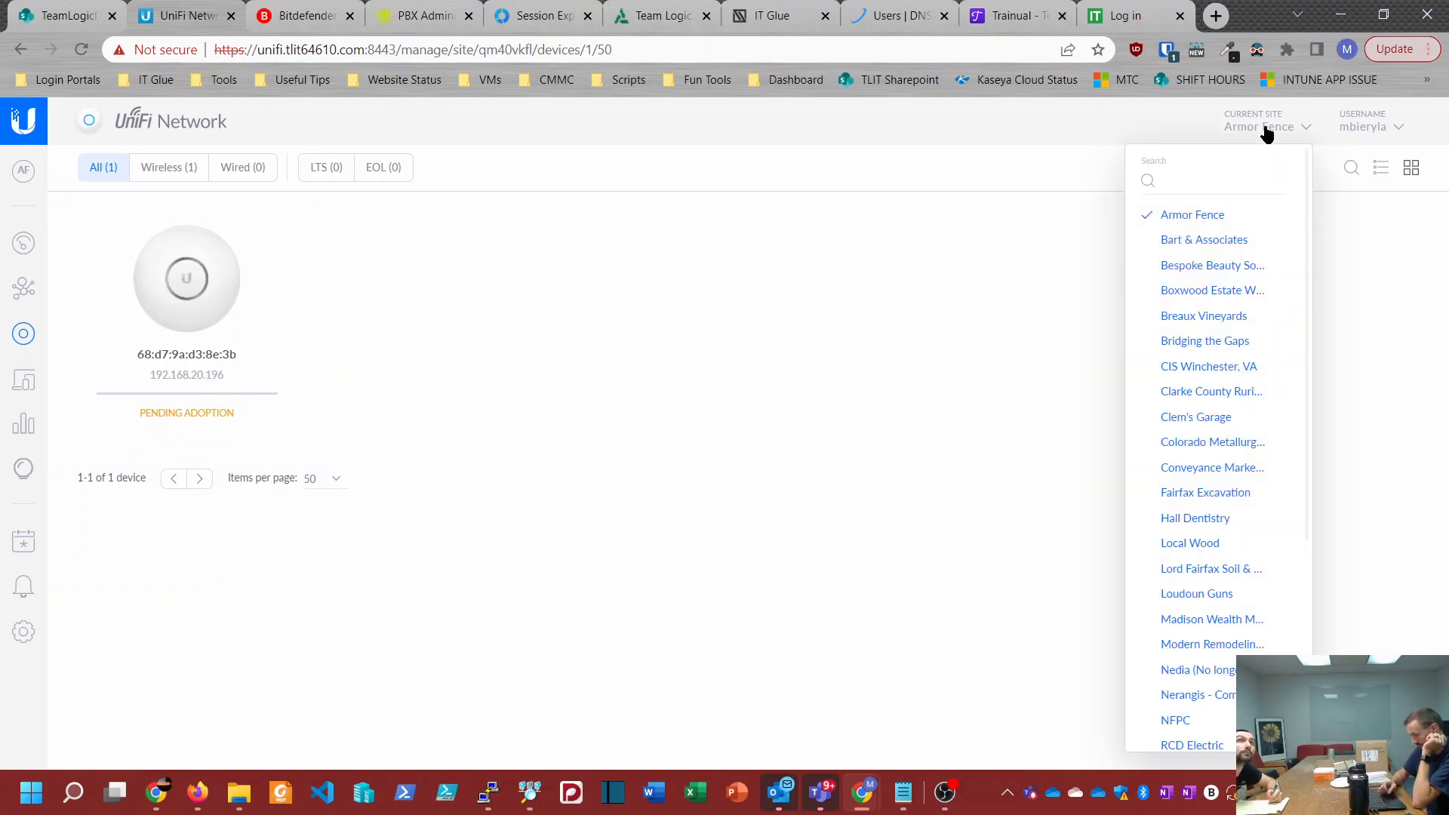
click(1224, 239)
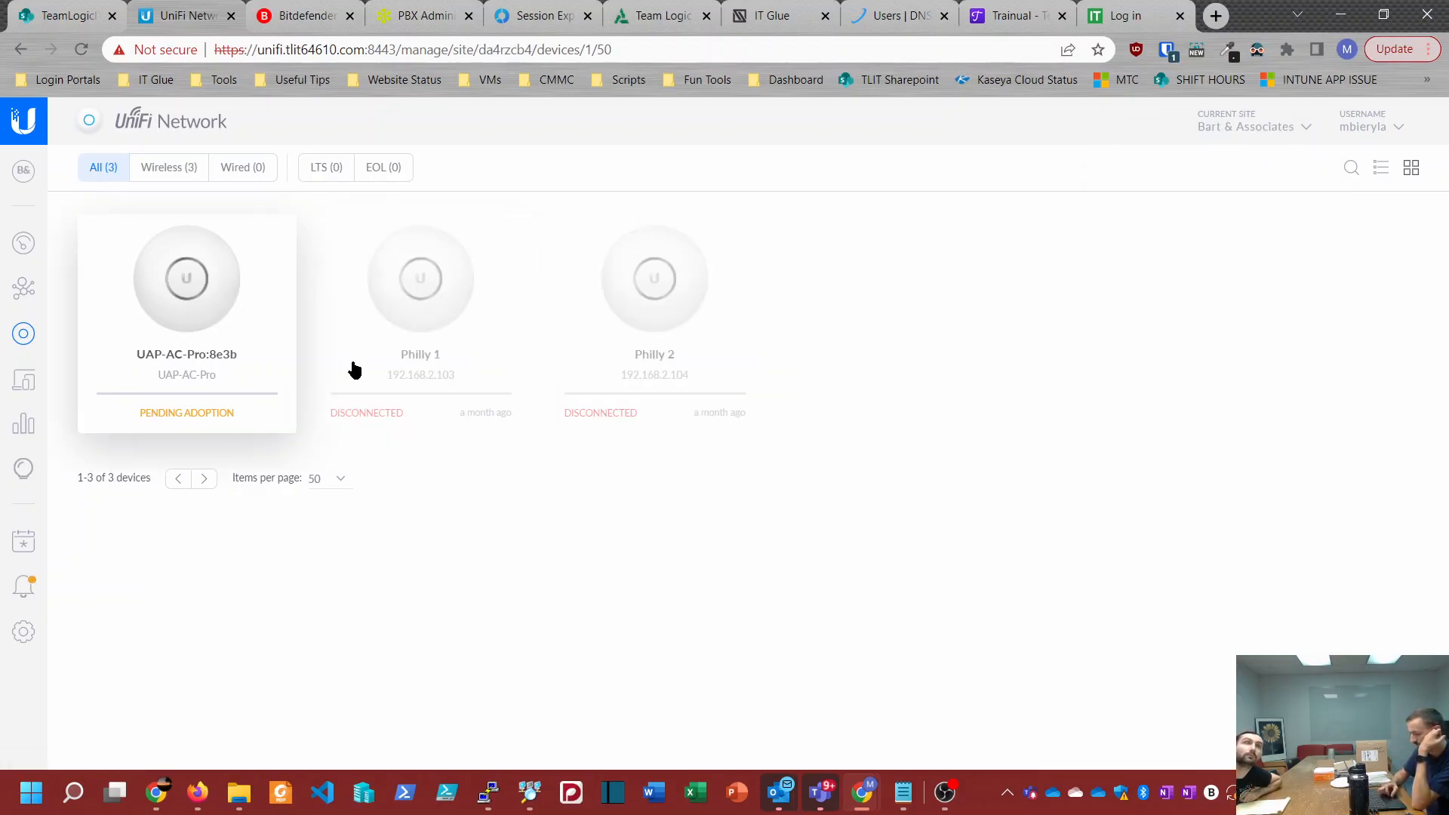
click(1255, 119)
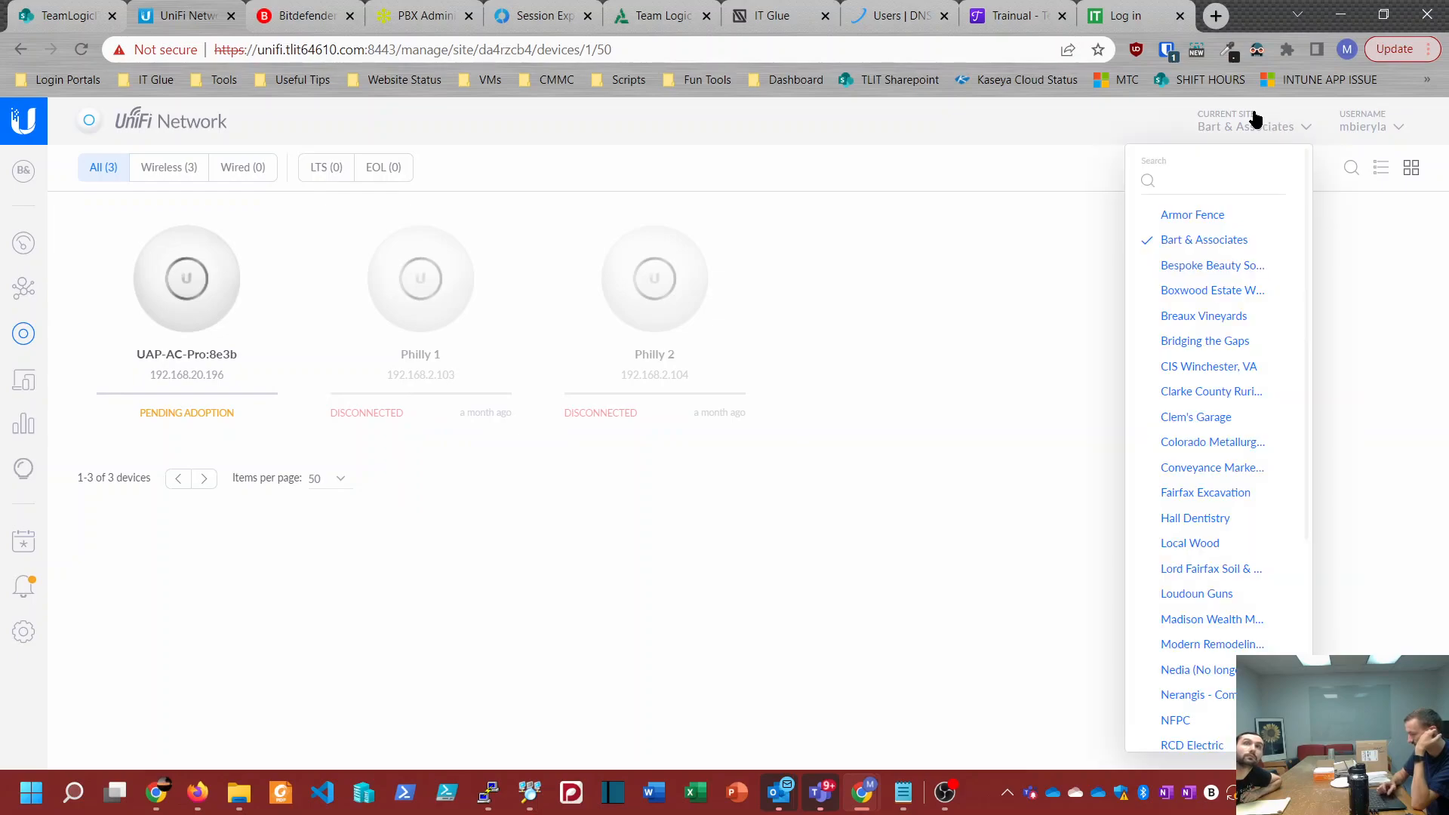
click(1182, 417)
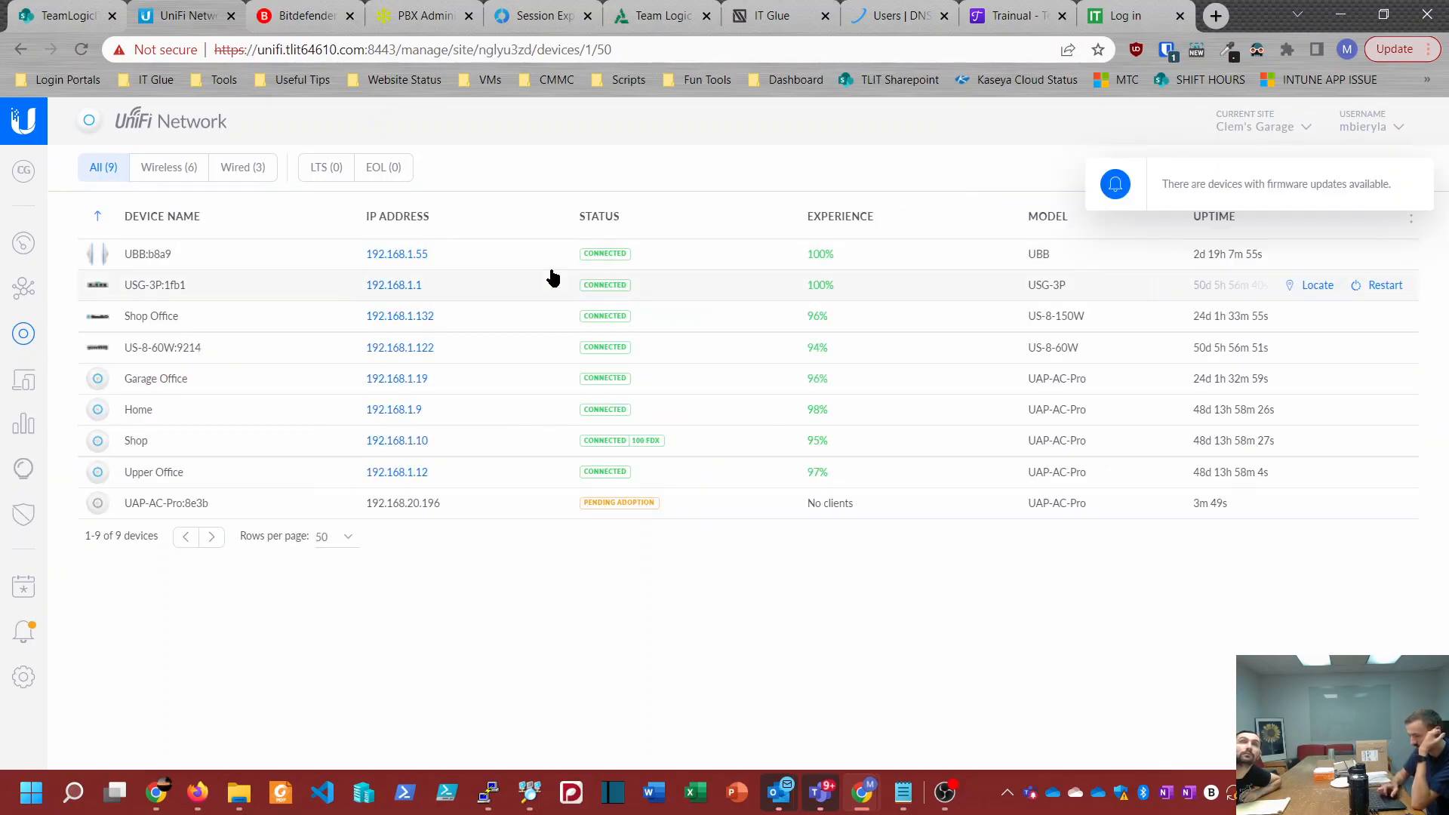
click(1235, 132)
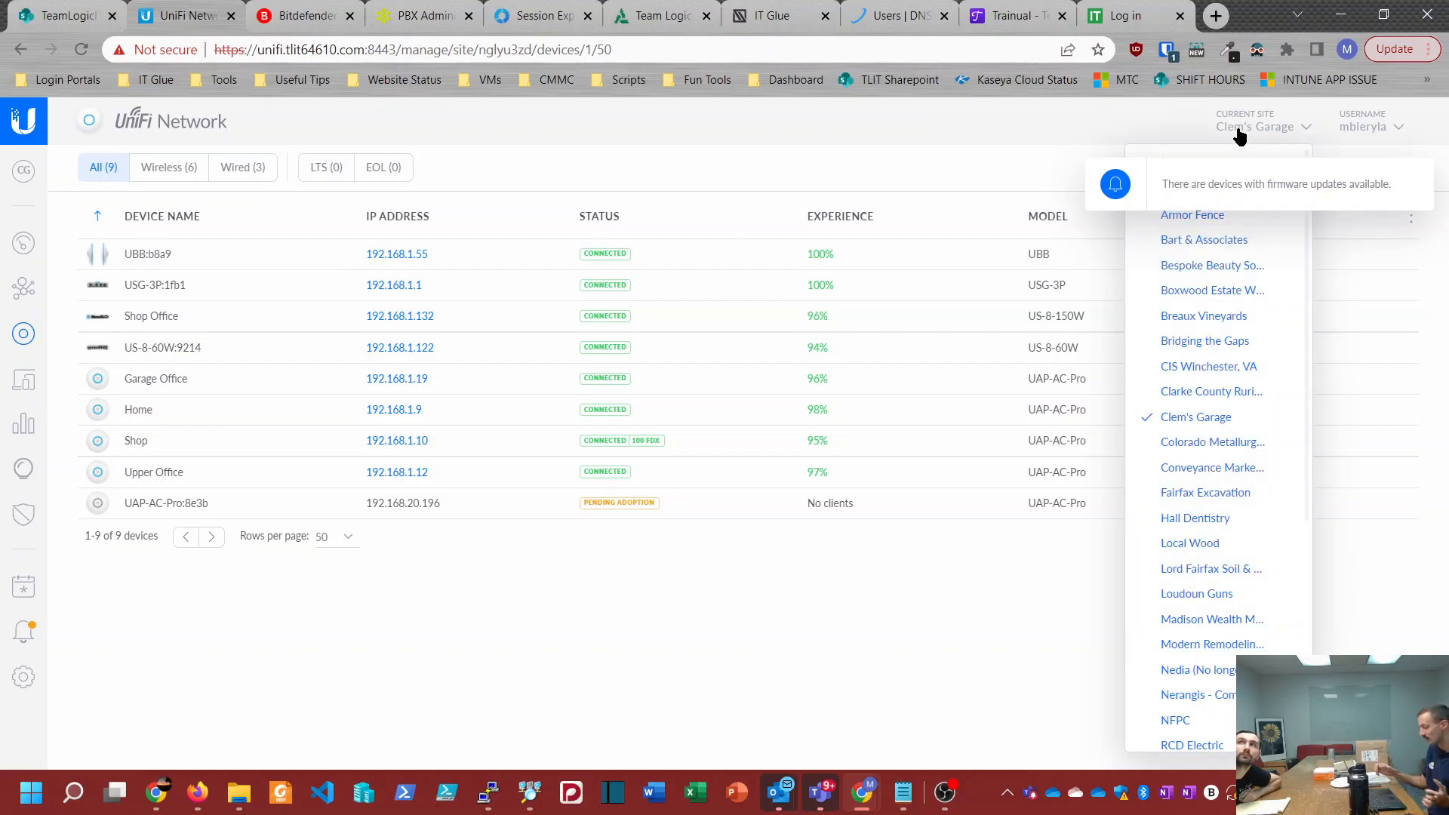
click(1191, 220)
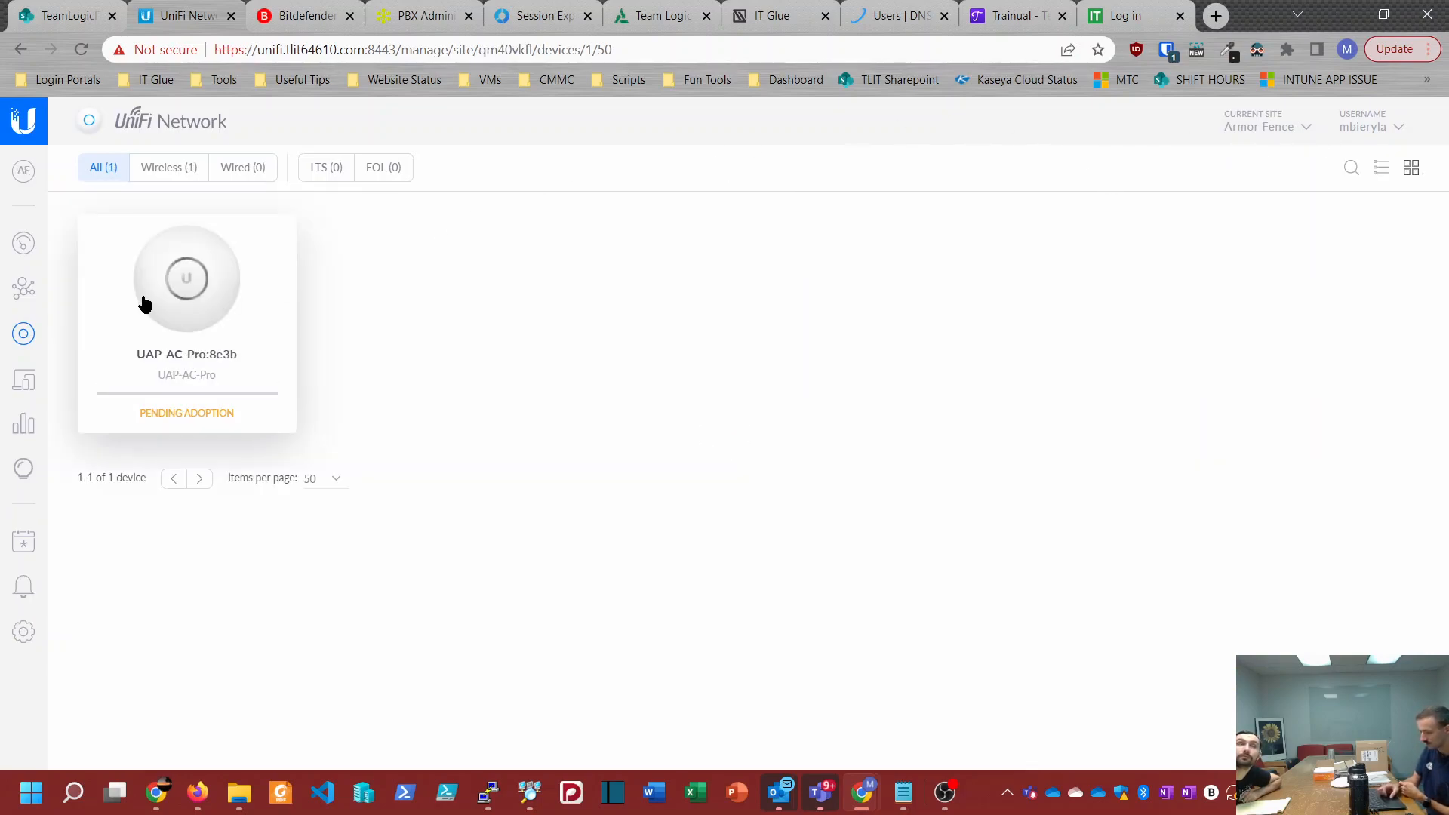
Step: Adopt the pending UAP-AC-Pro access point into the Armor Fence site and dismiss the WiFi network suggestion
click(168, 302)
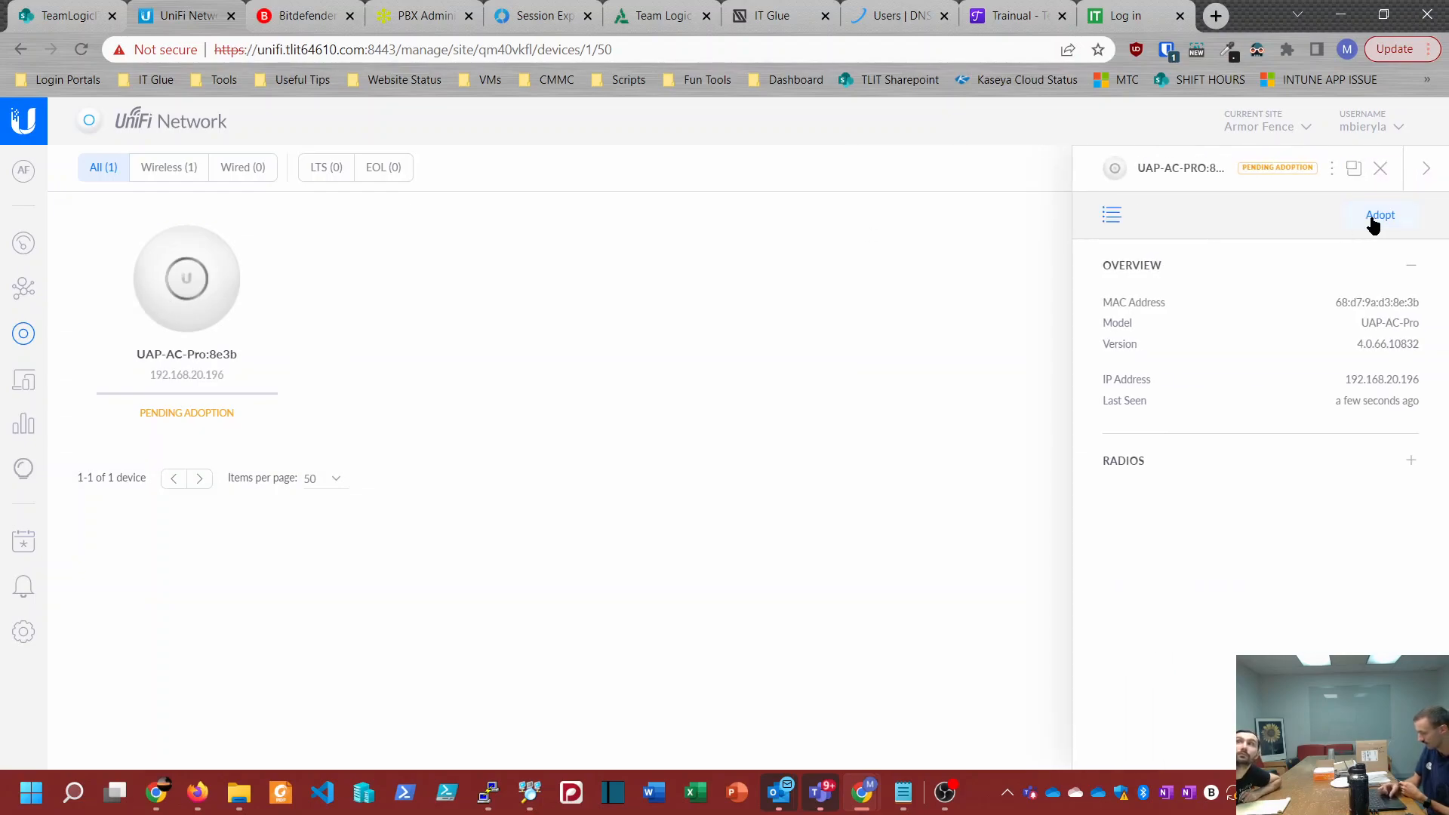
click(1375, 217)
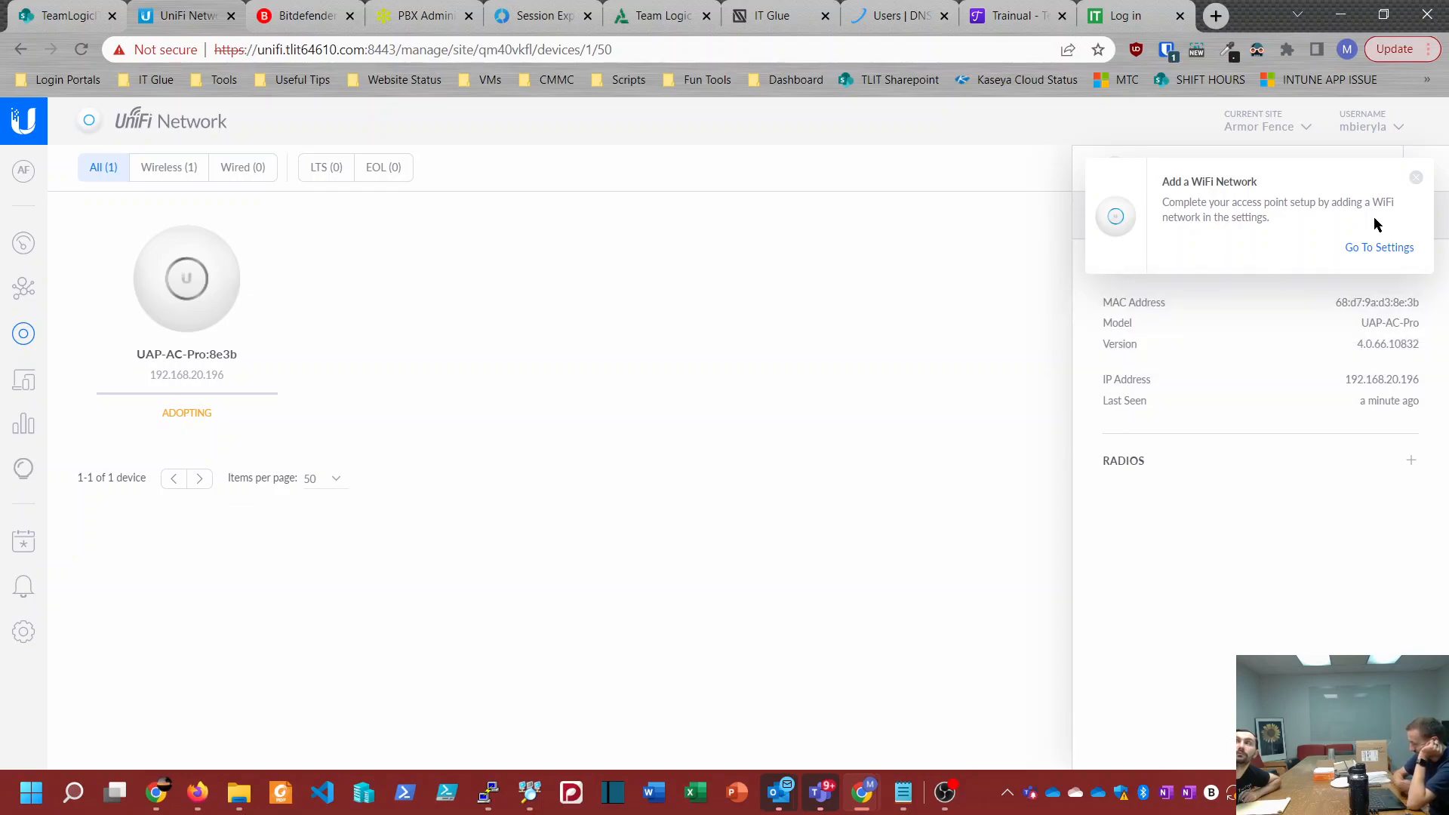
click(1416, 179)
Step: Examine the forget and move-to-site options in the Philly 1 access point's configuration at the Bart & Associates site
click(1271, 126)
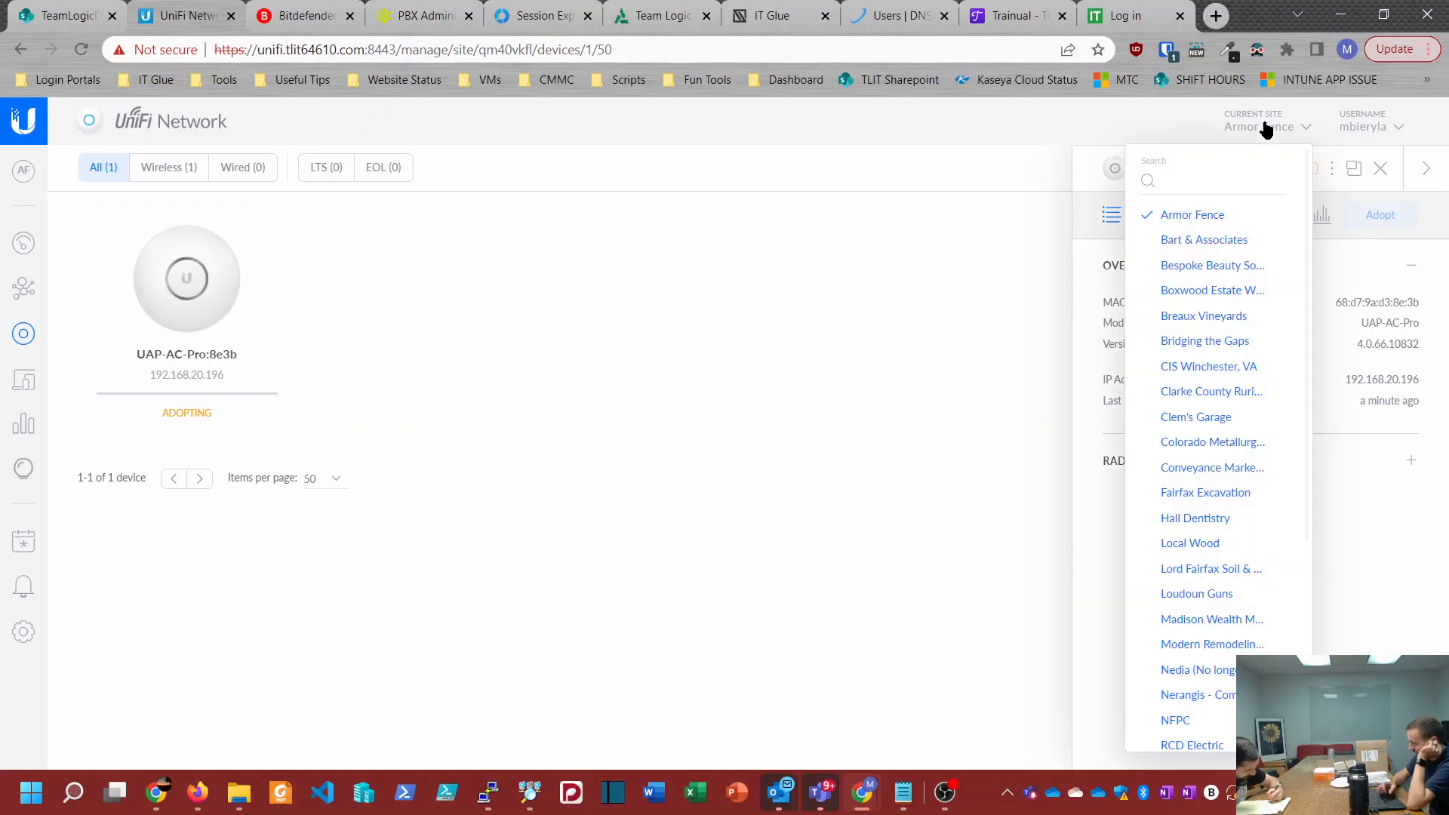
click(1192, 242)
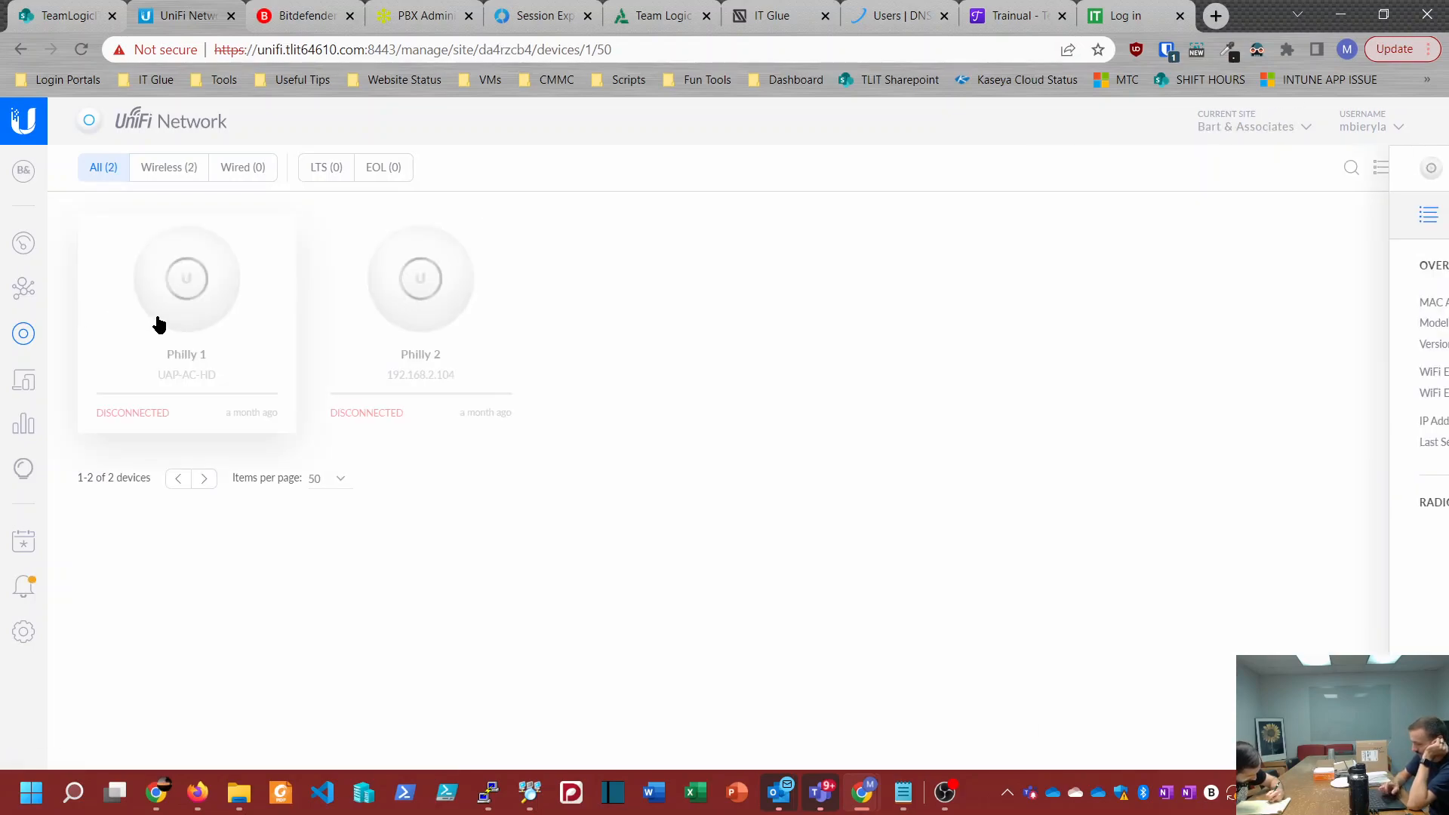
click(1307, 223)
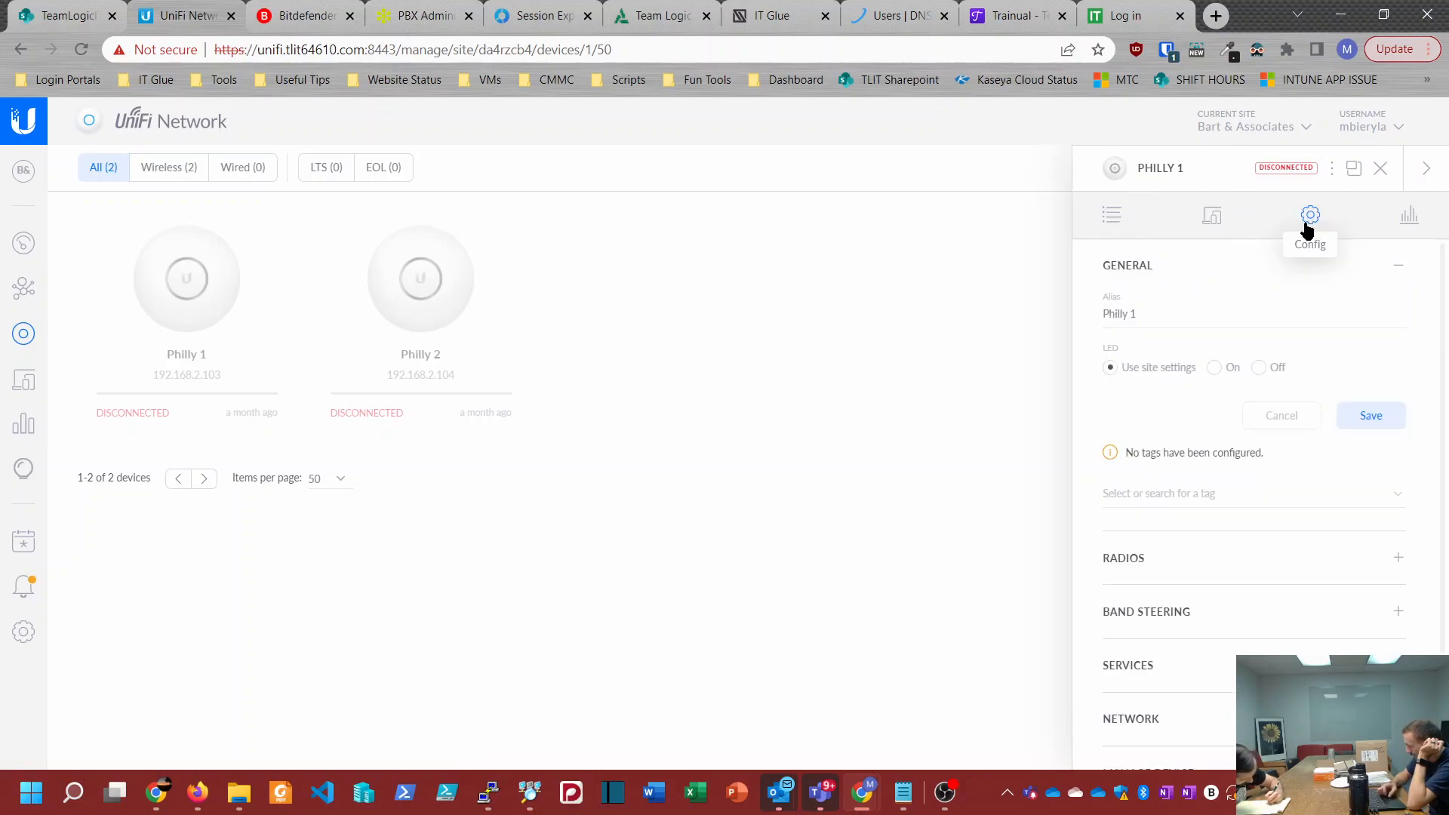
scroll(1228, 685, down, 1)
scroll(1173, 738, down, 8)
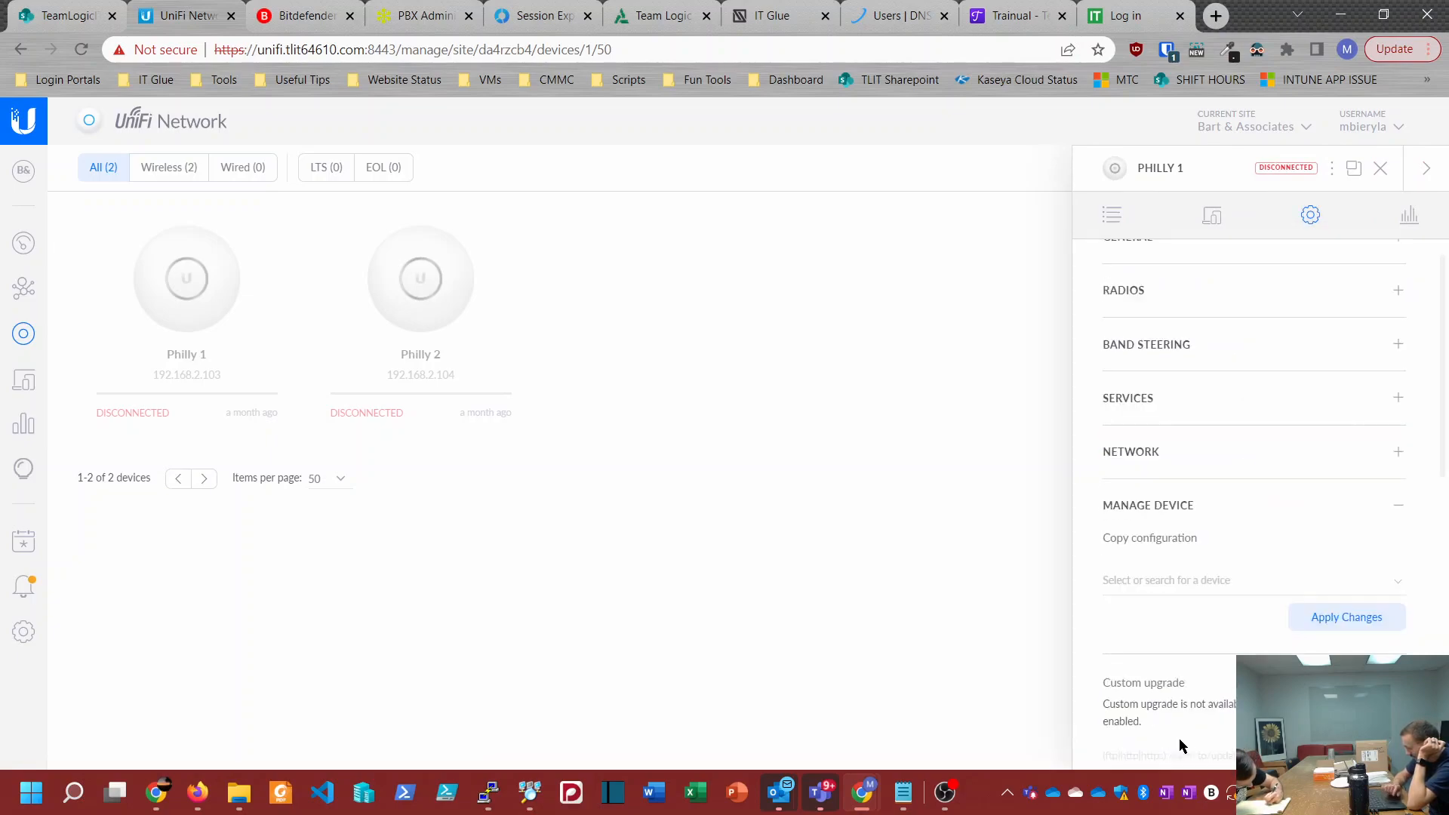
scroll(1180, 740, down, 5)
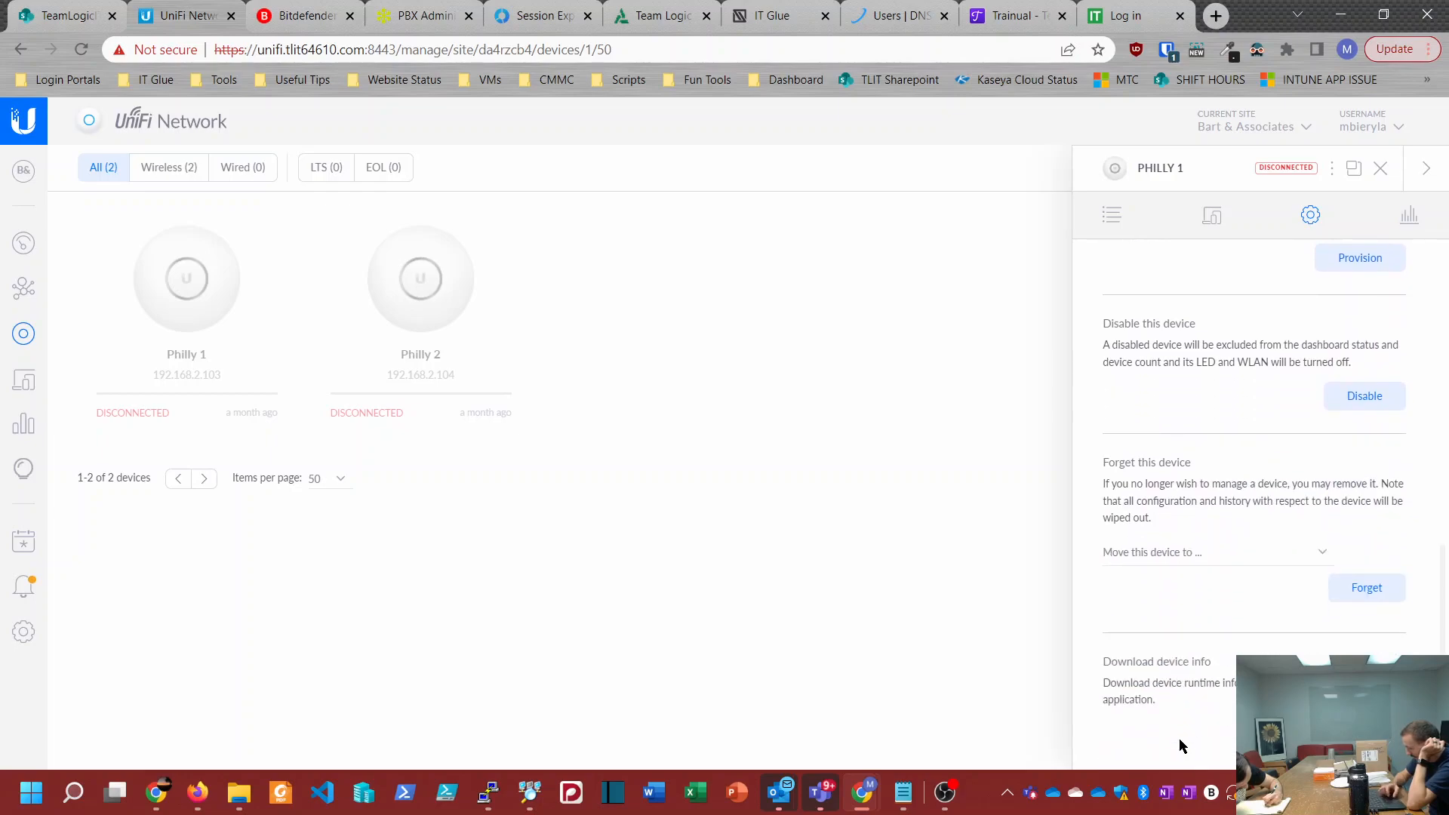
drag(1101, 462, 1196, 479)
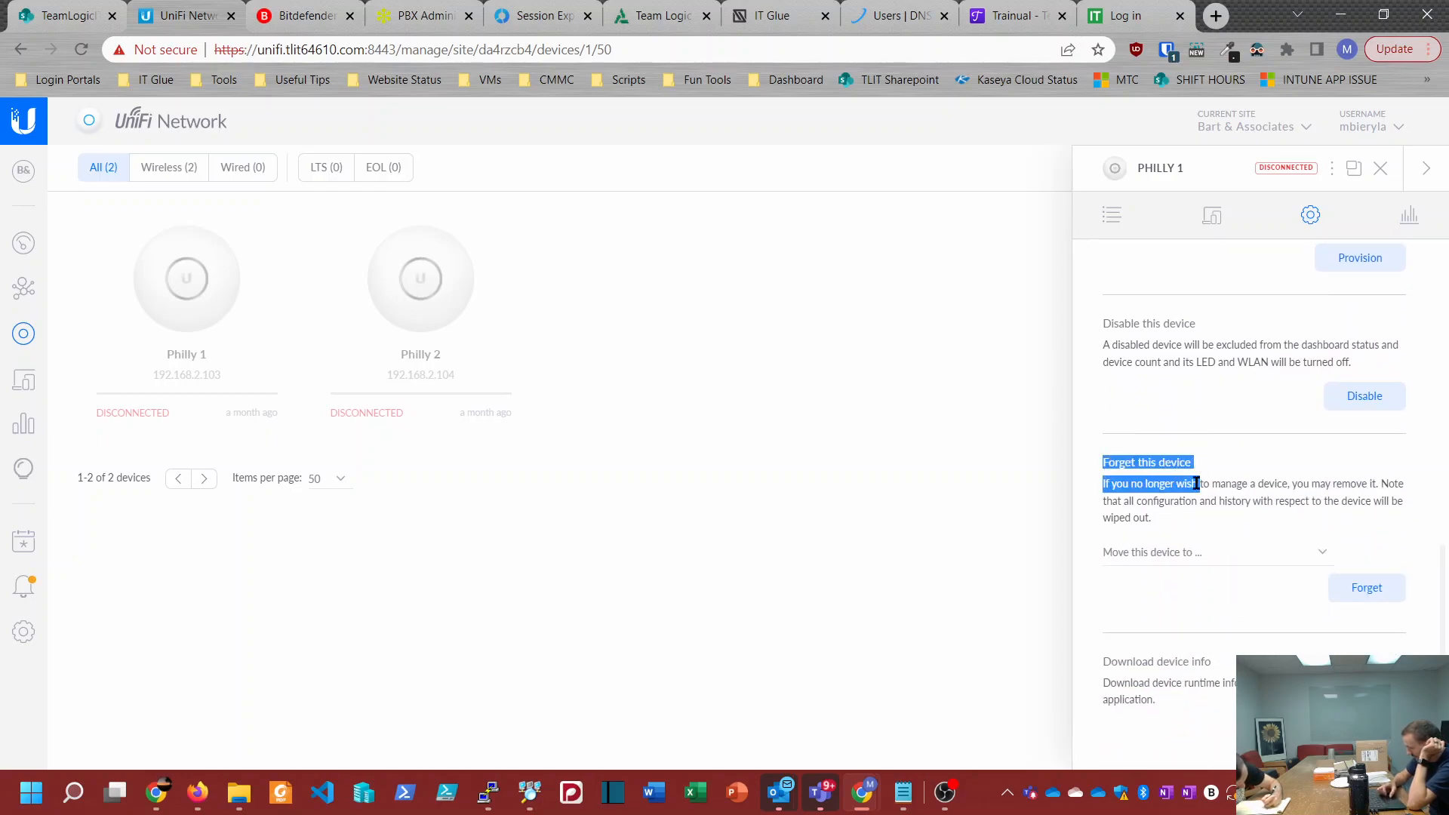
click(1184, 552)
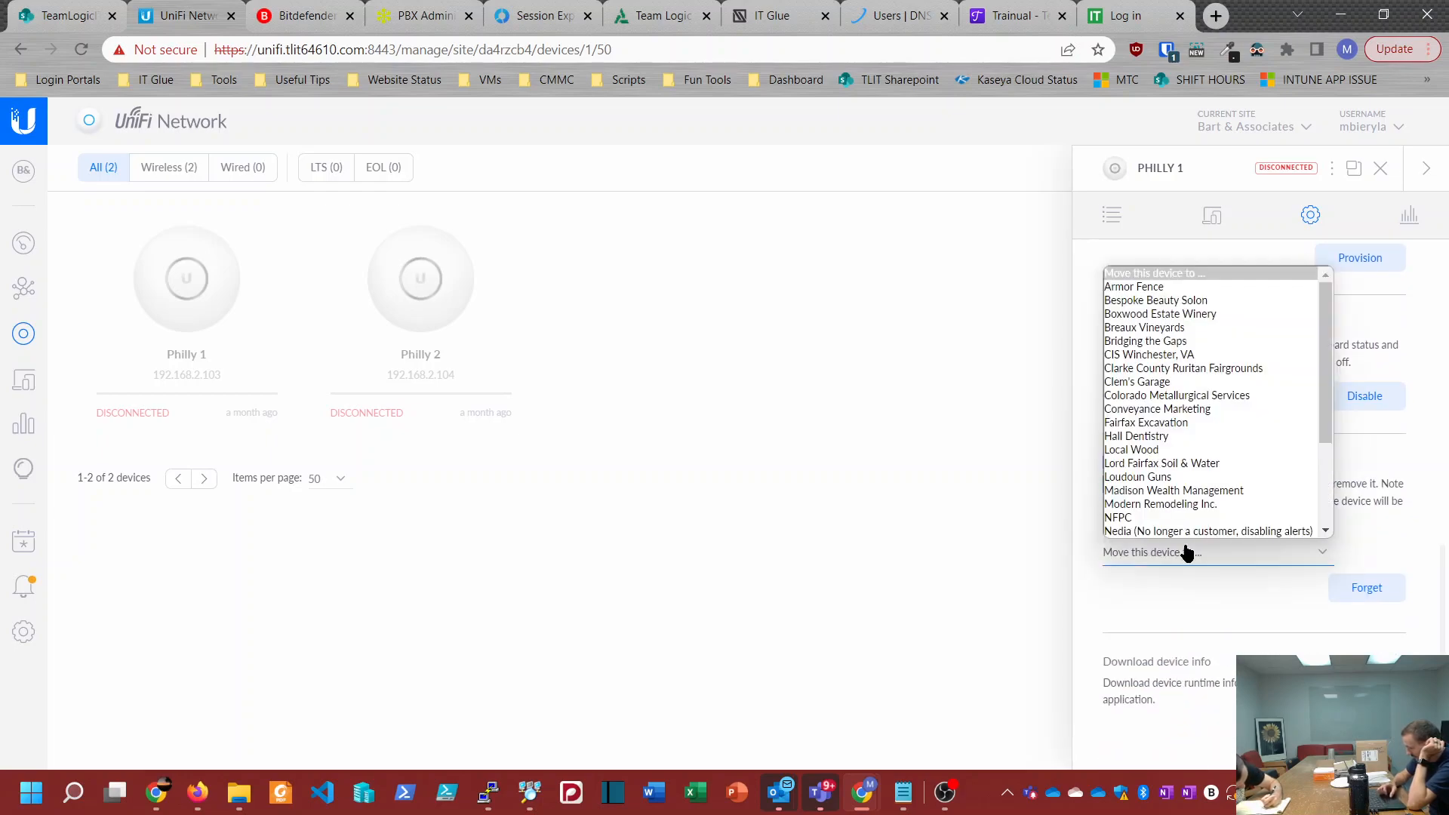
click(1103, 616)
Step: Return to the Armor Fence site, set the adopting access point's alias to UAP-1, and save it
click(1266, 130)
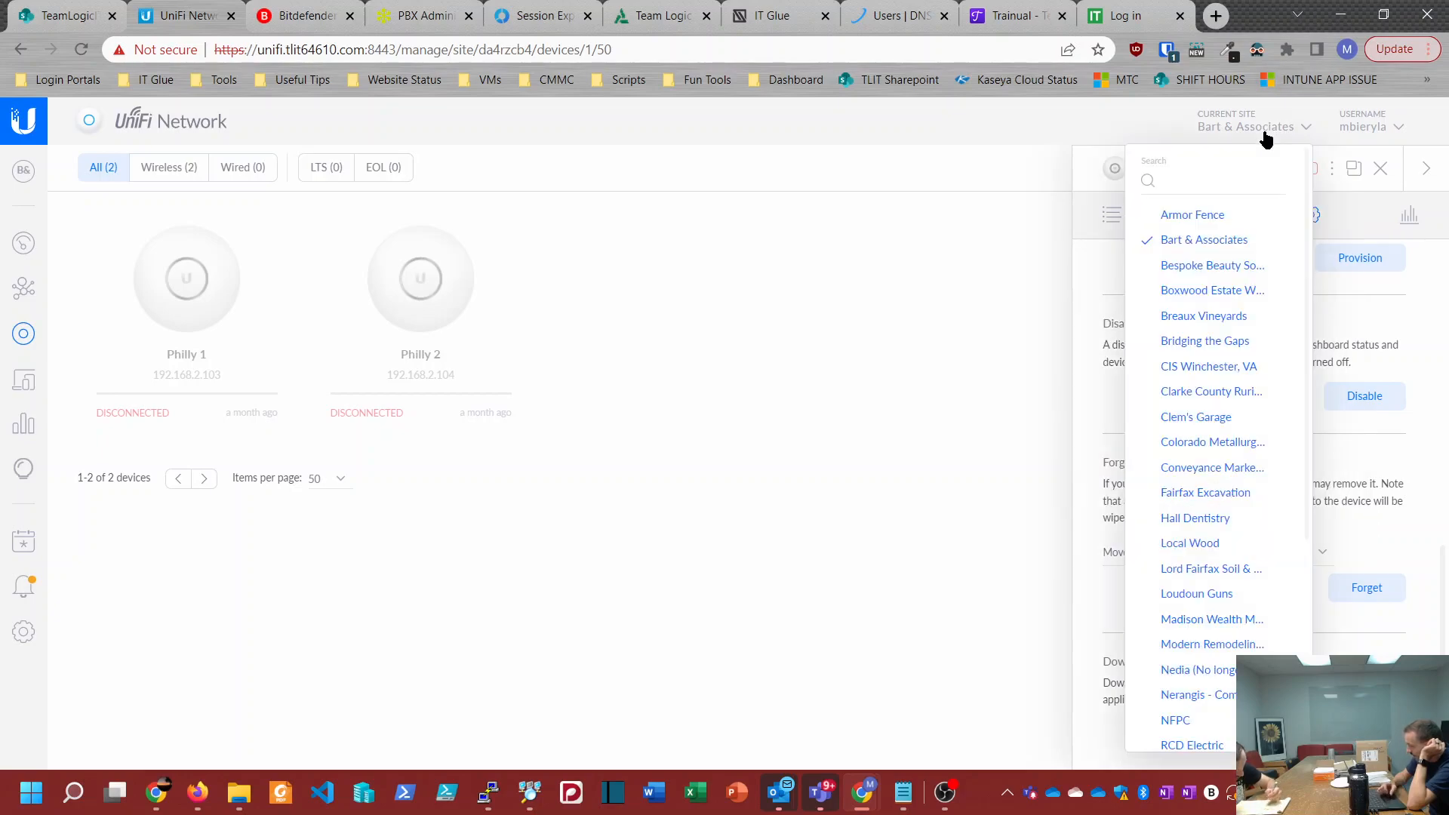
click(1193, 217)
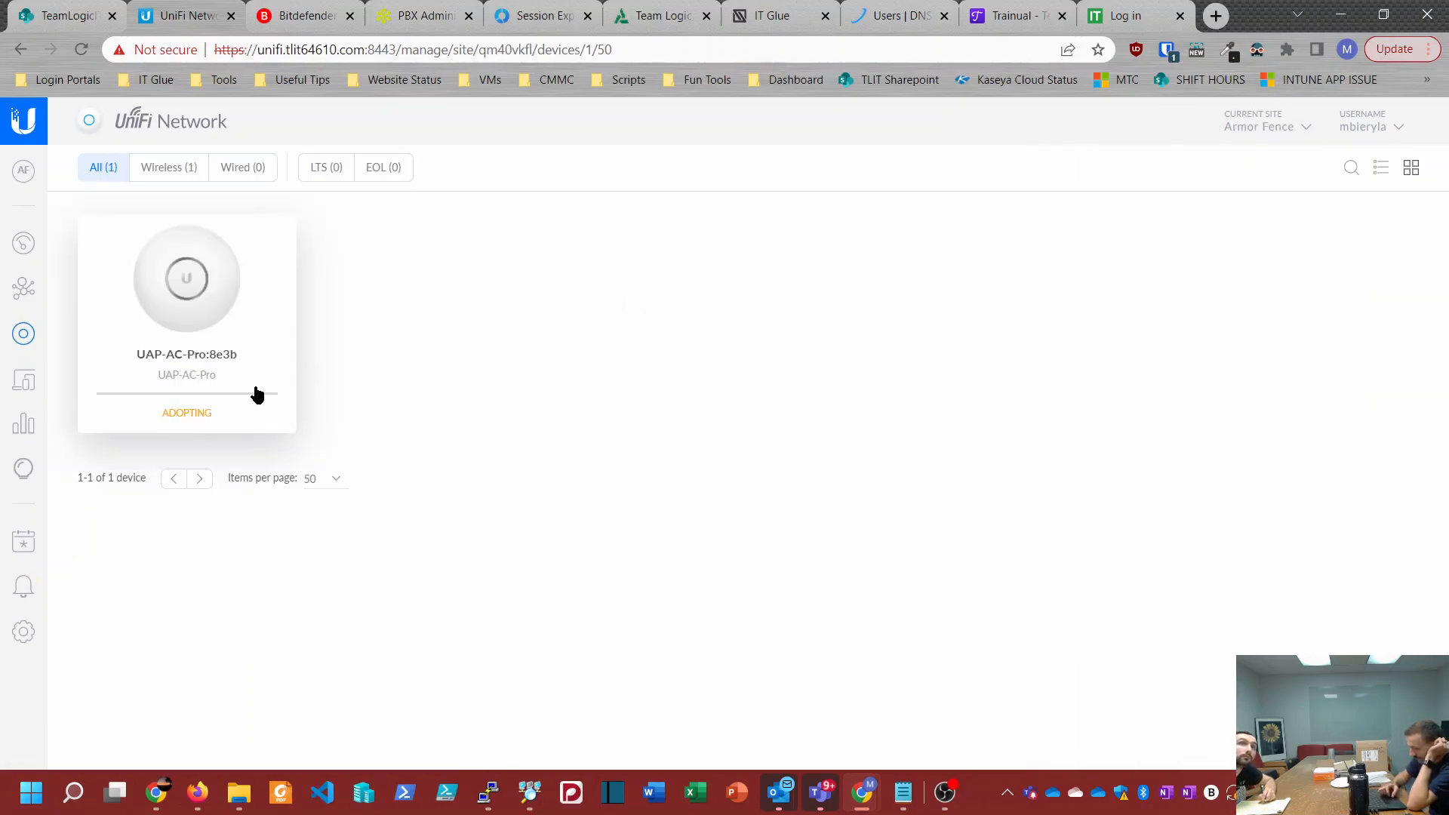
click(181, 362)
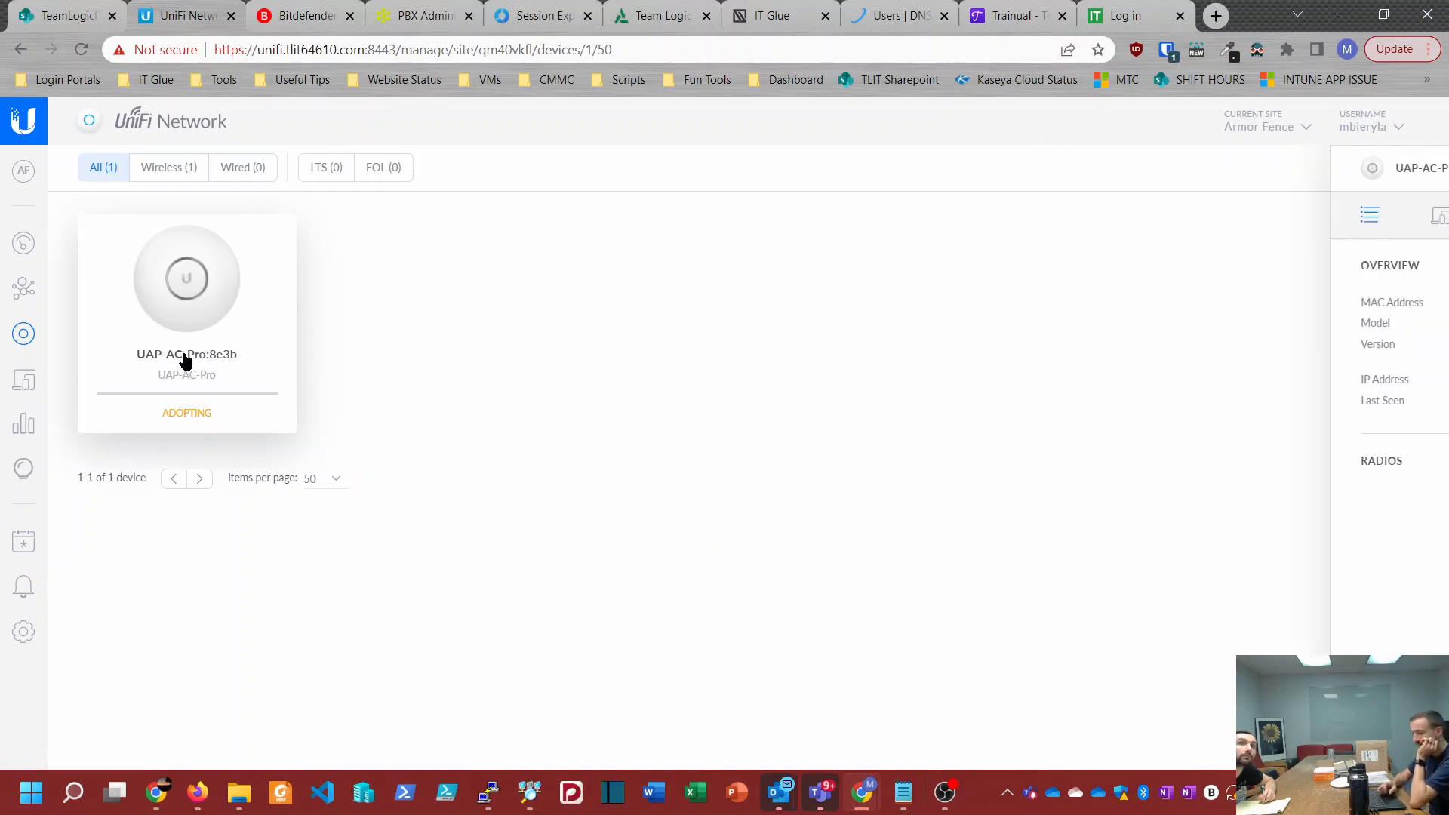
click(1250, 219)
click(1139, 315)
text(UAP-1)
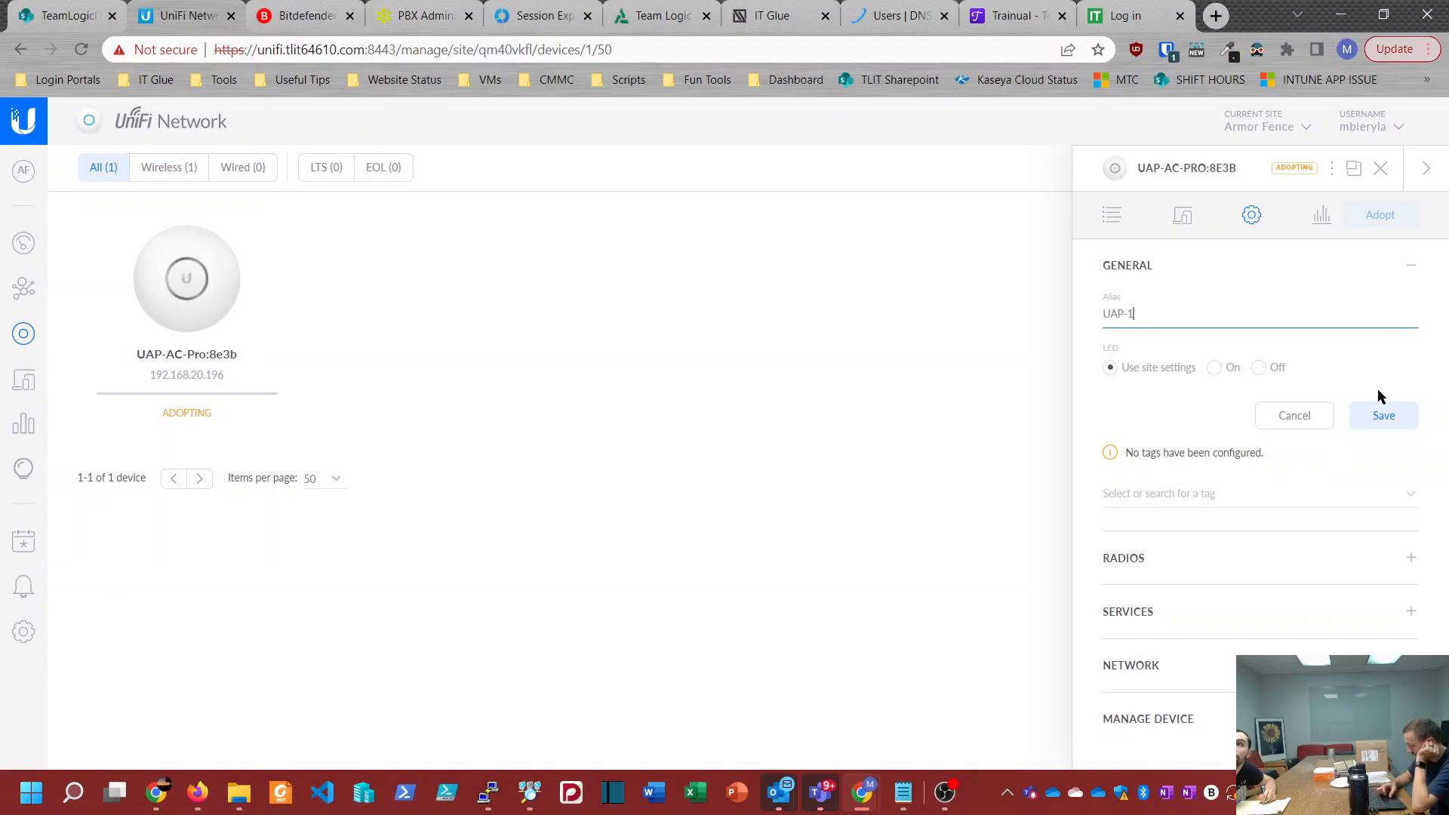
click(1381, 415)
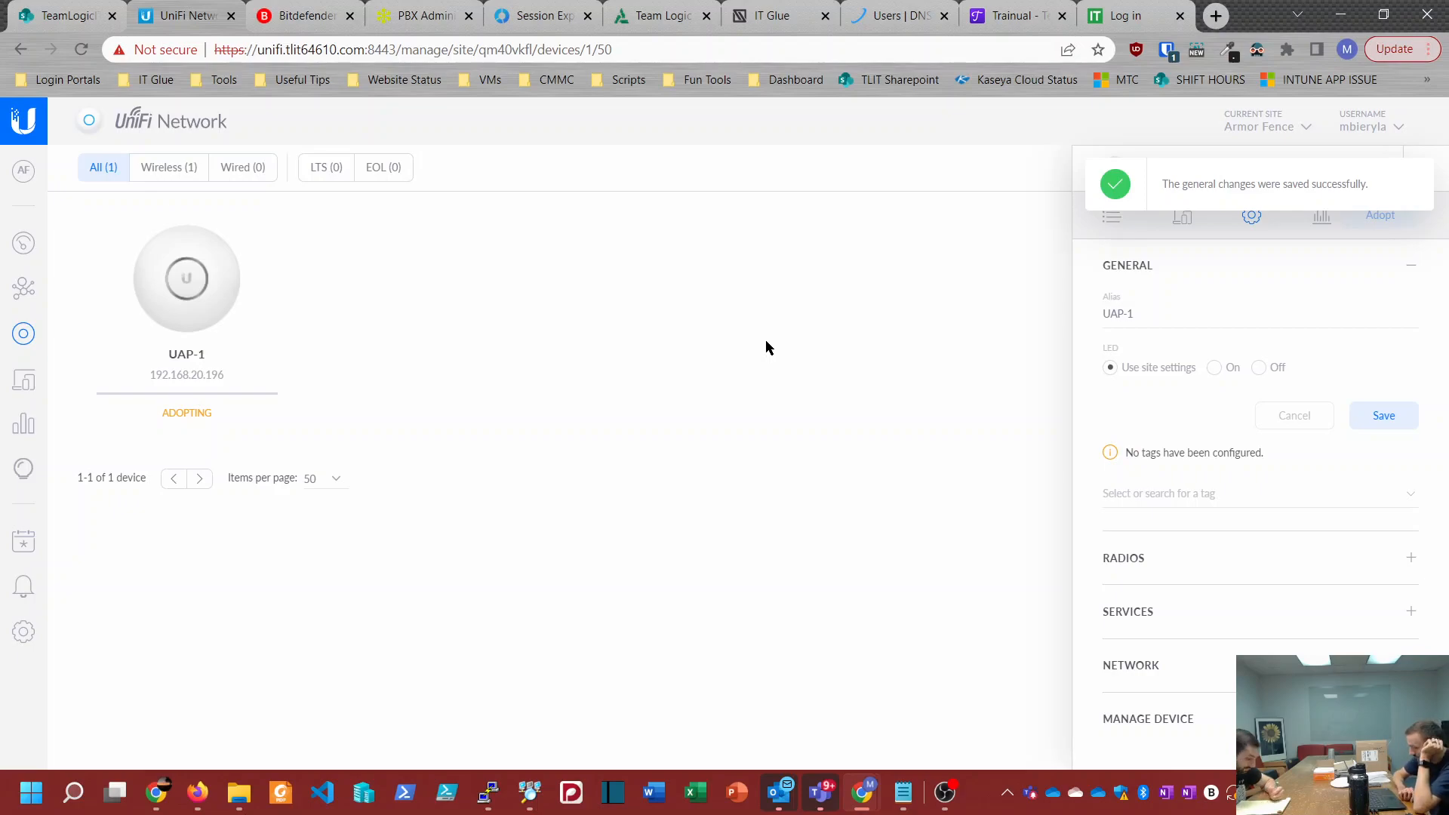
Step: Switch to OBS to check the recording, and return to the UniFi Network window in Chrome
click(943, 793)
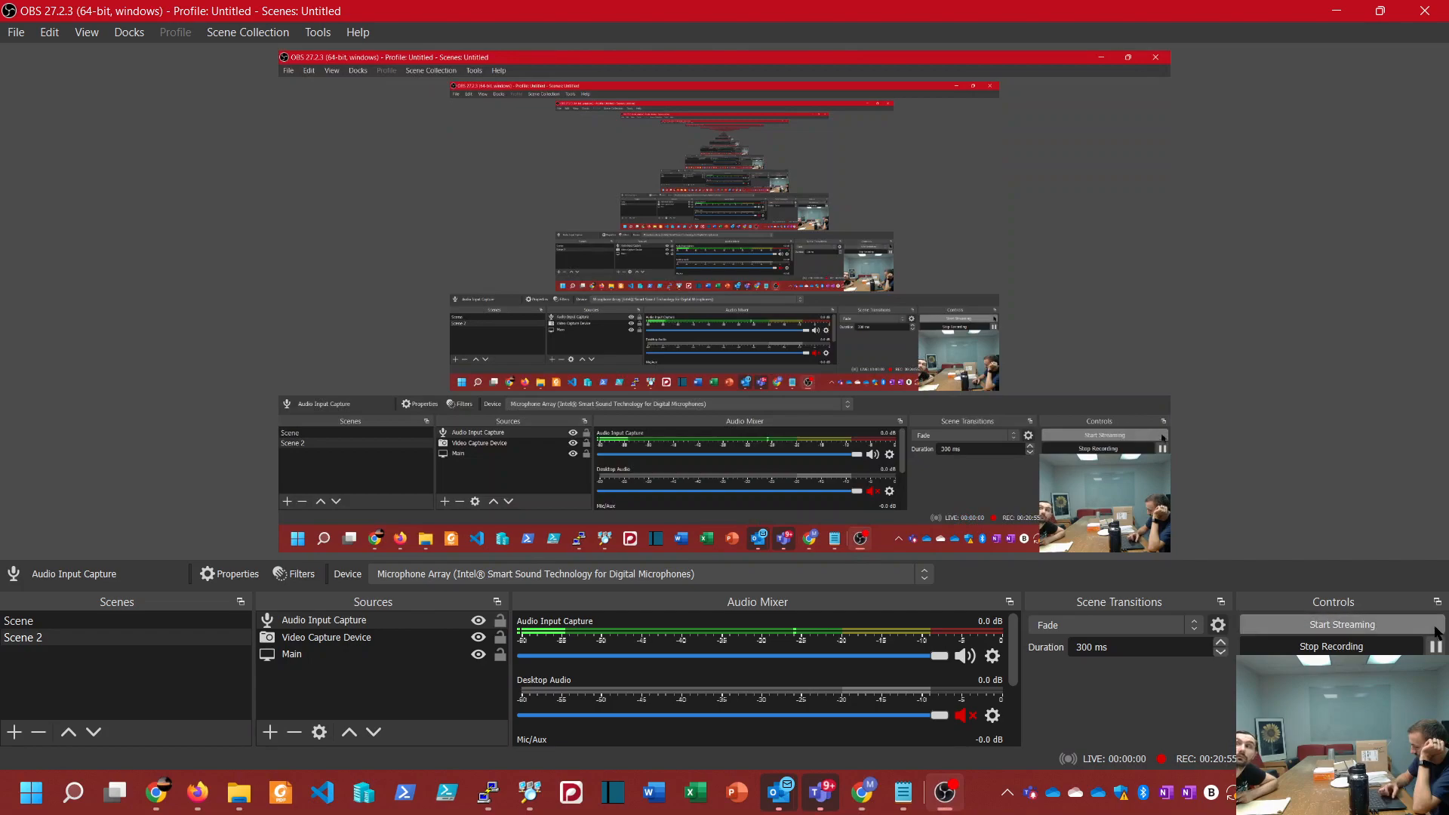
click(880, 793)
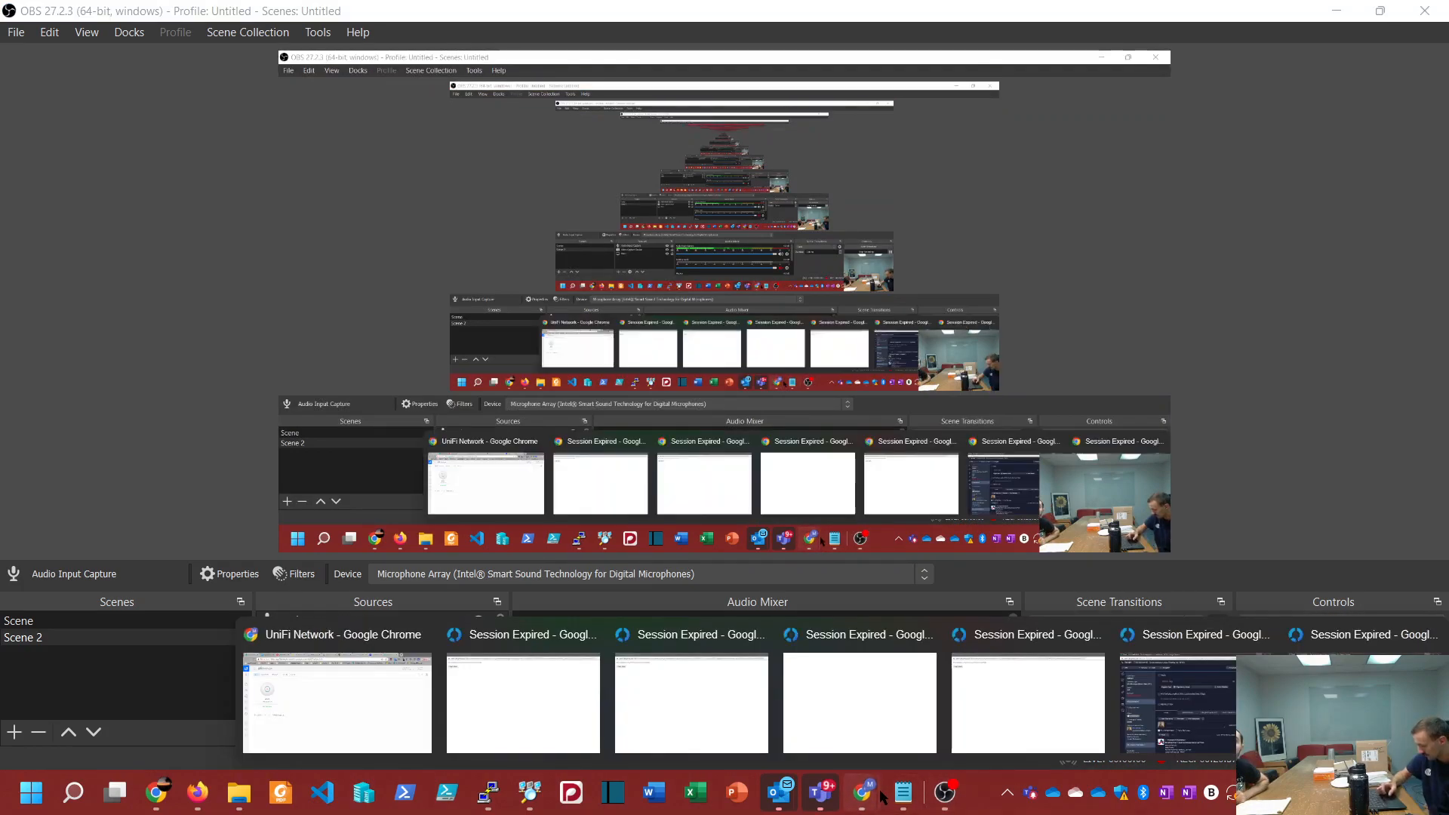
click(336, 679)
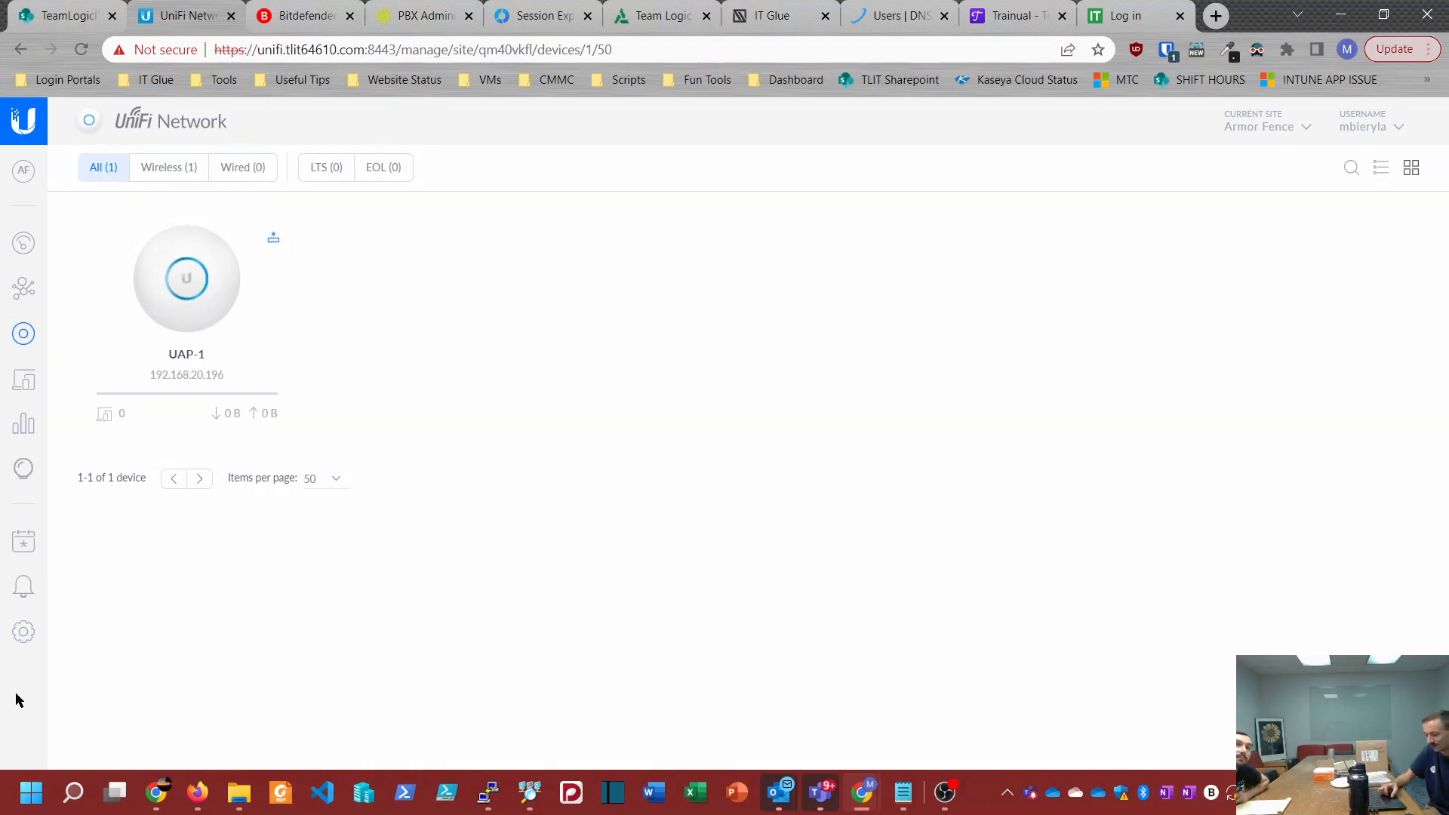
Step: Start a new wireless network in the Armor Fence site's settings and name its SSID ArmorFenceWiFi
click(24, 629)
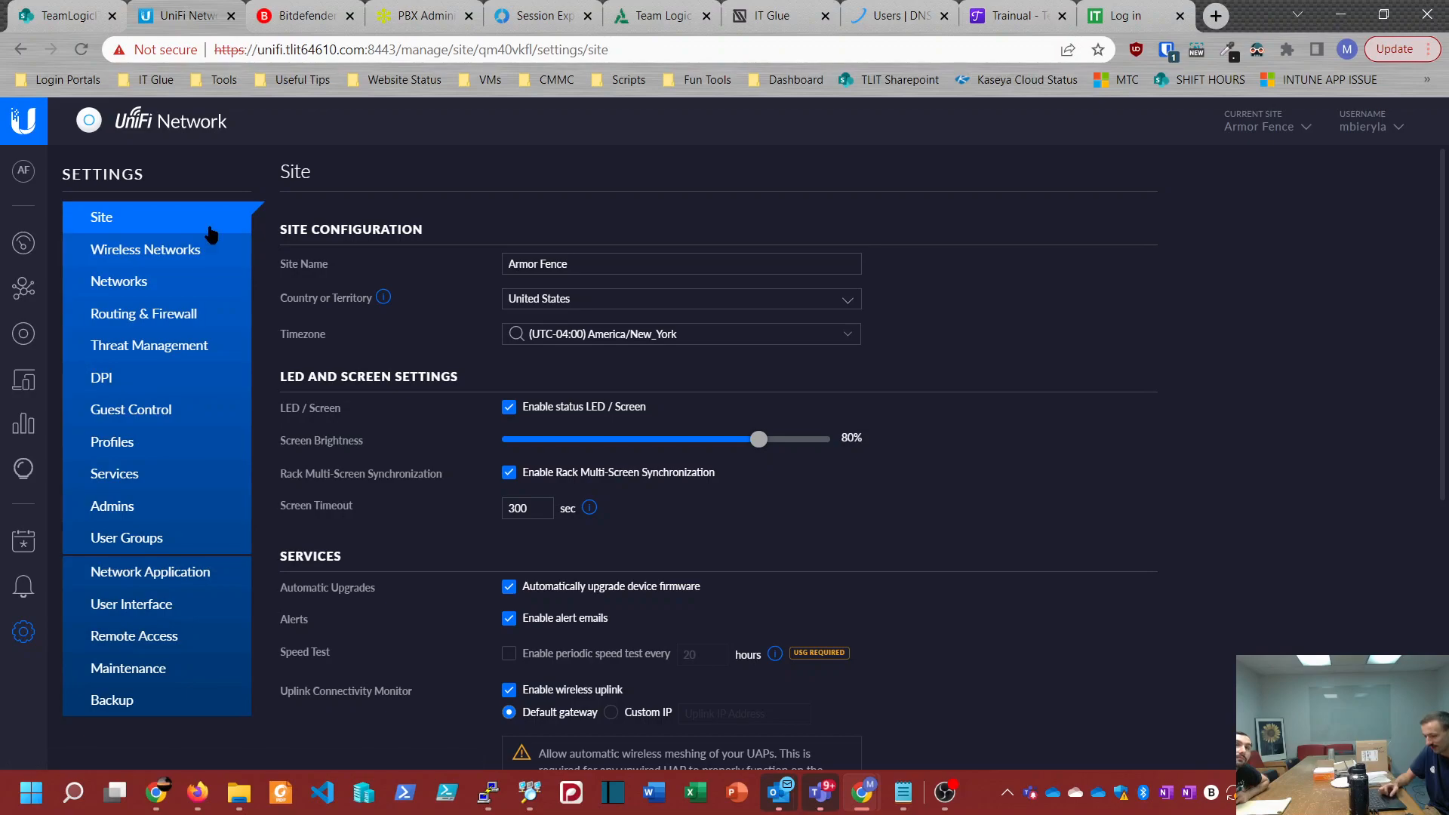
click(169, 252)
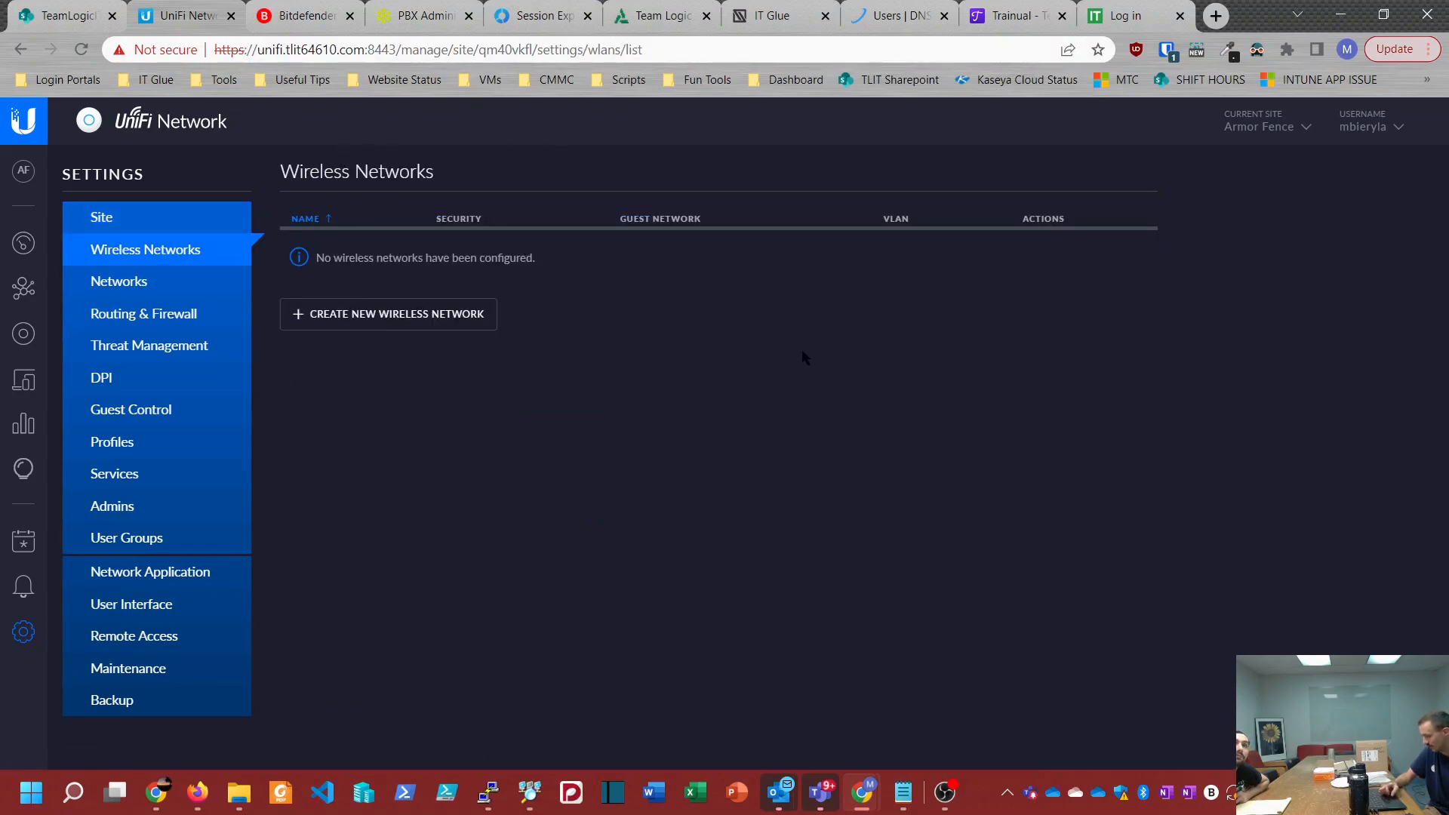
right_click(474, 327)
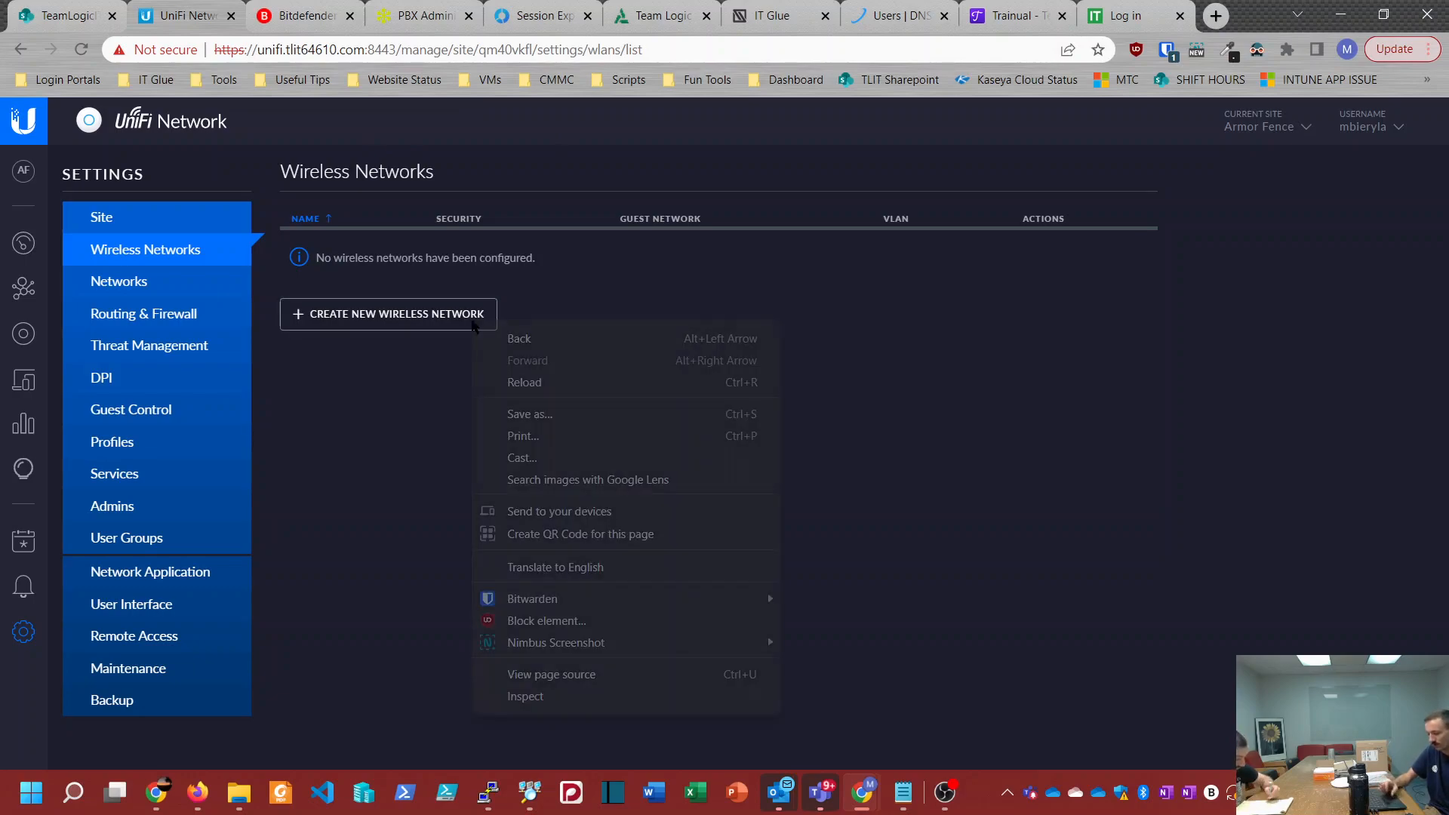
click(420, 326)
click(419, 320)
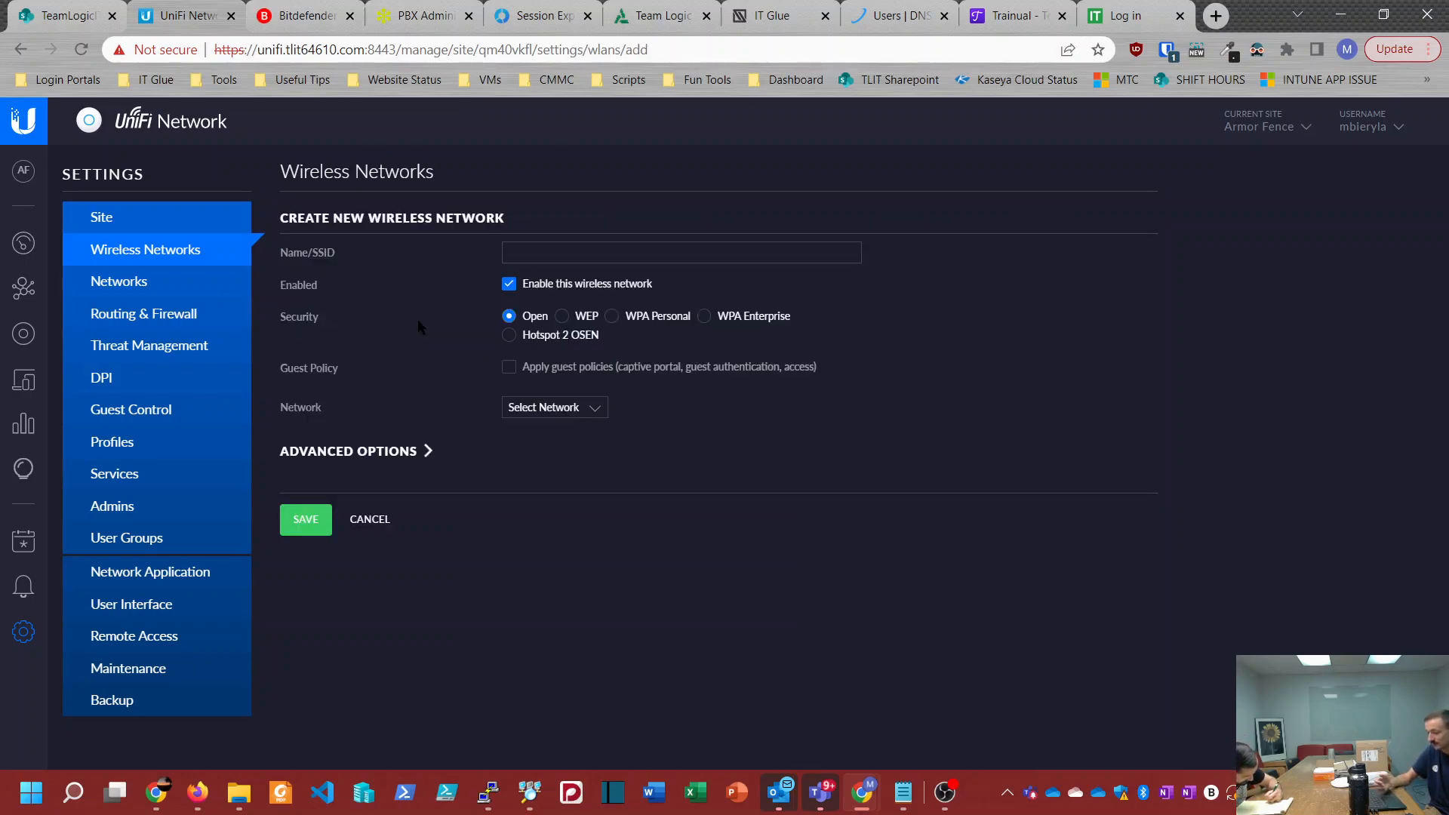
click(533, 250)
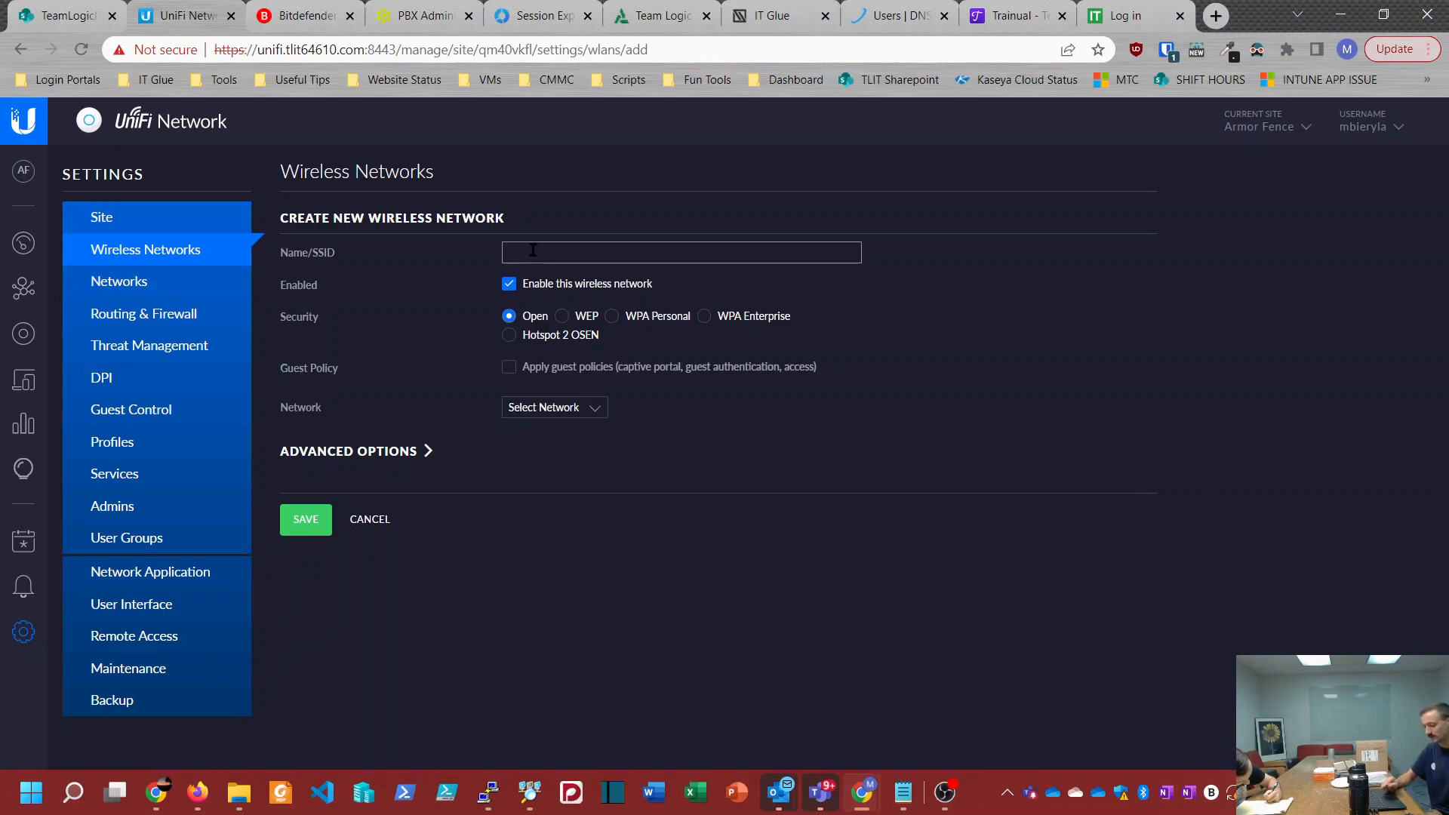
text(Ar)
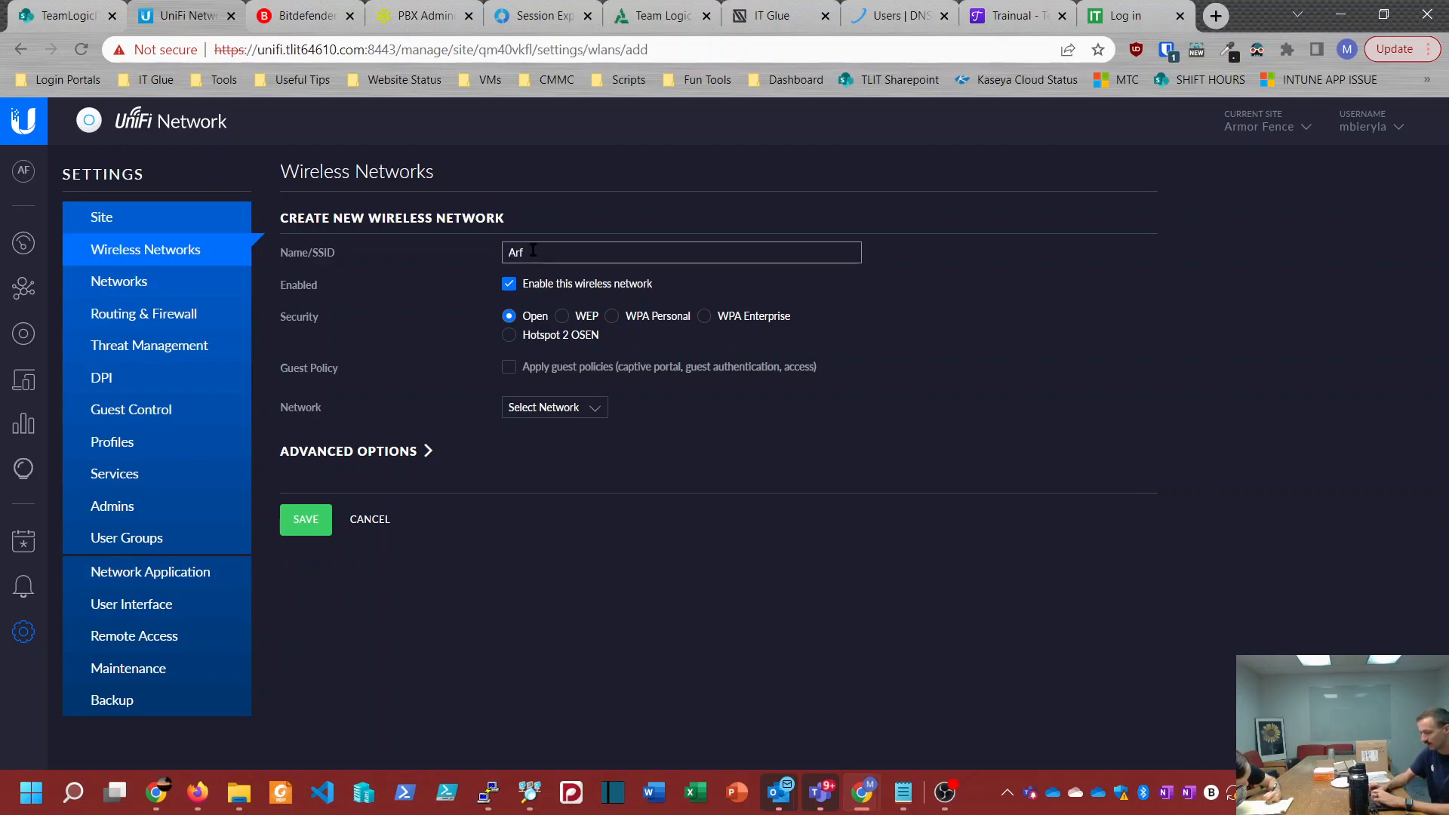
text(mor)
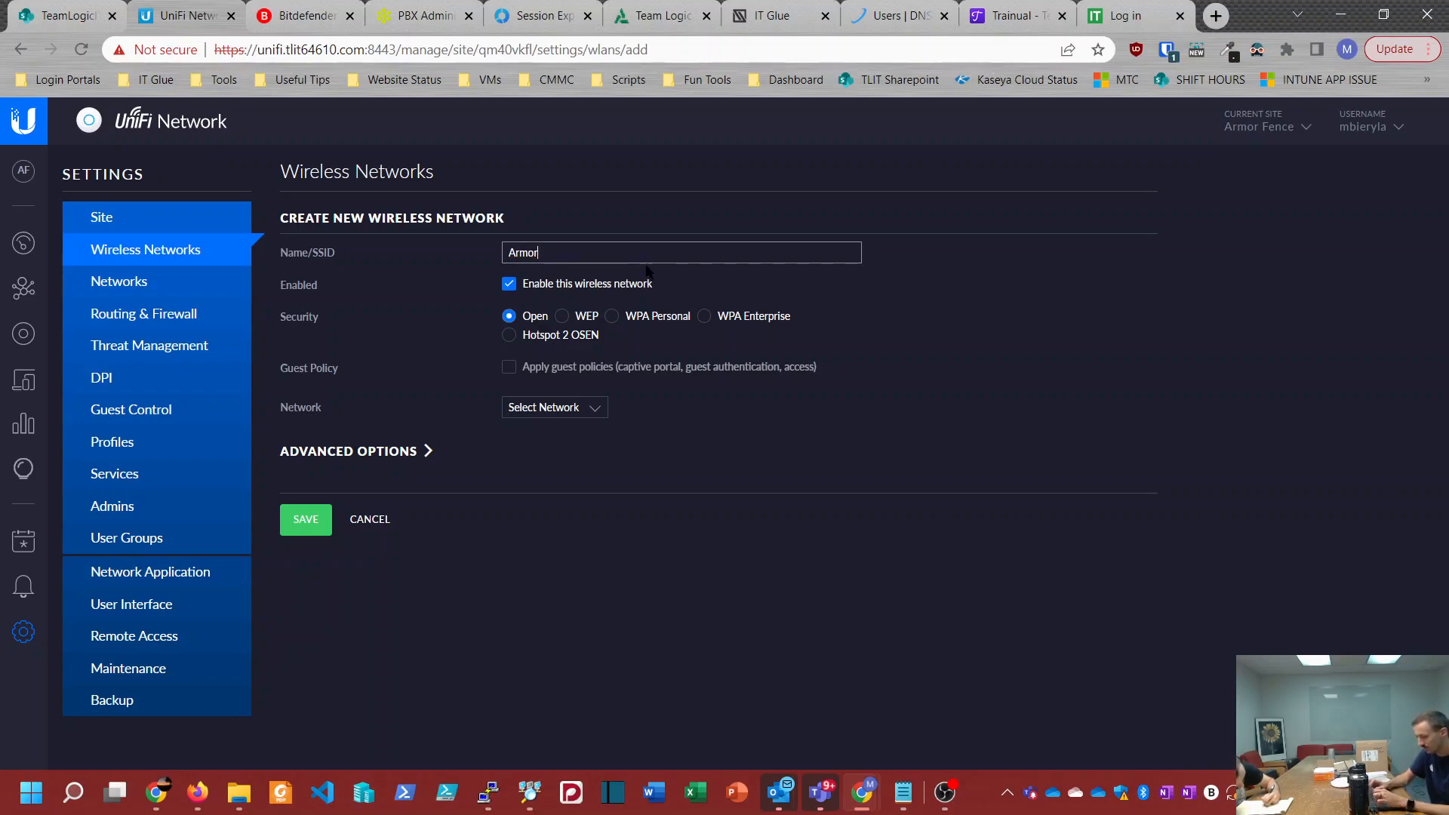
text(Fence)
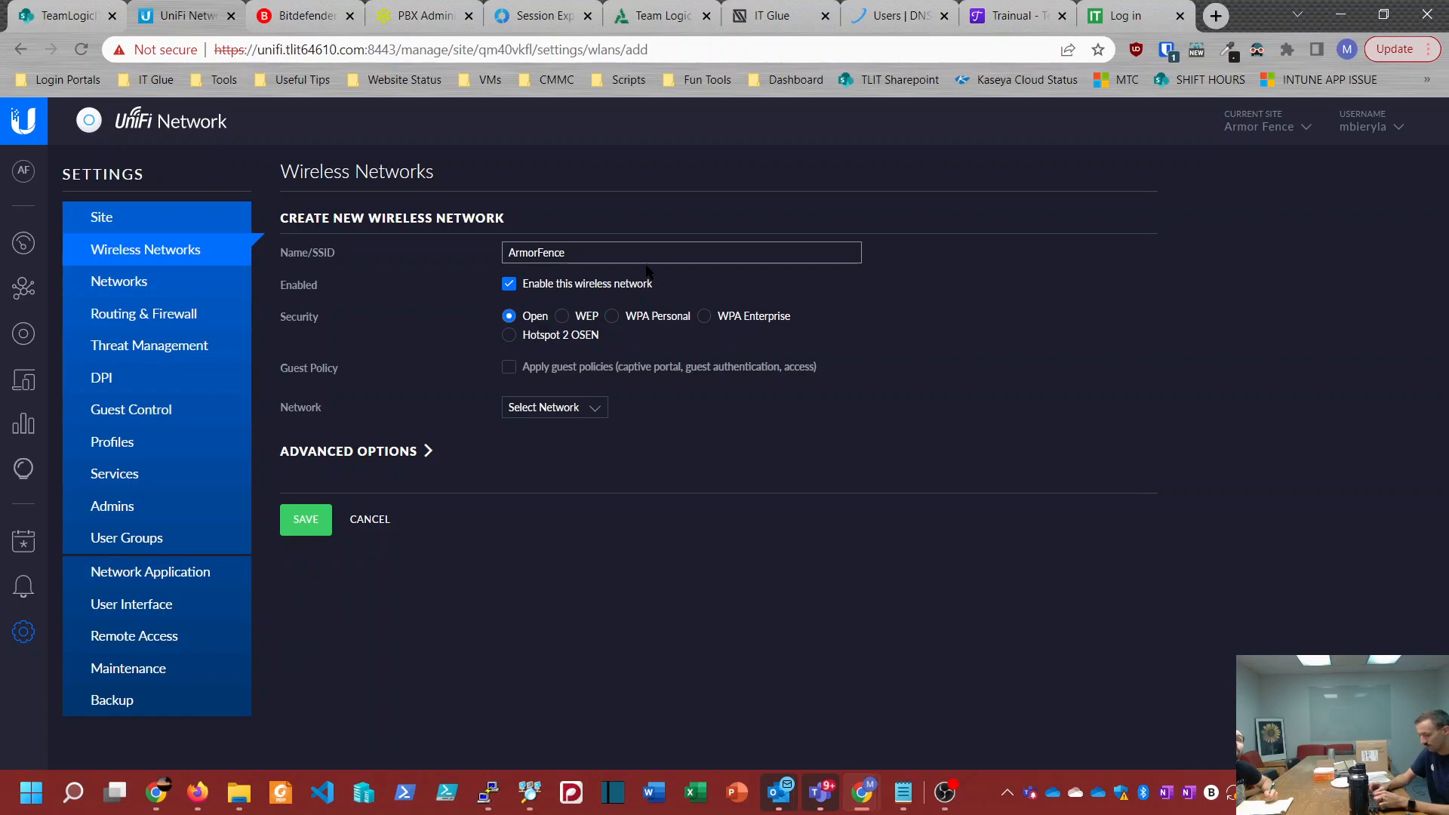
text(enceWiFi)
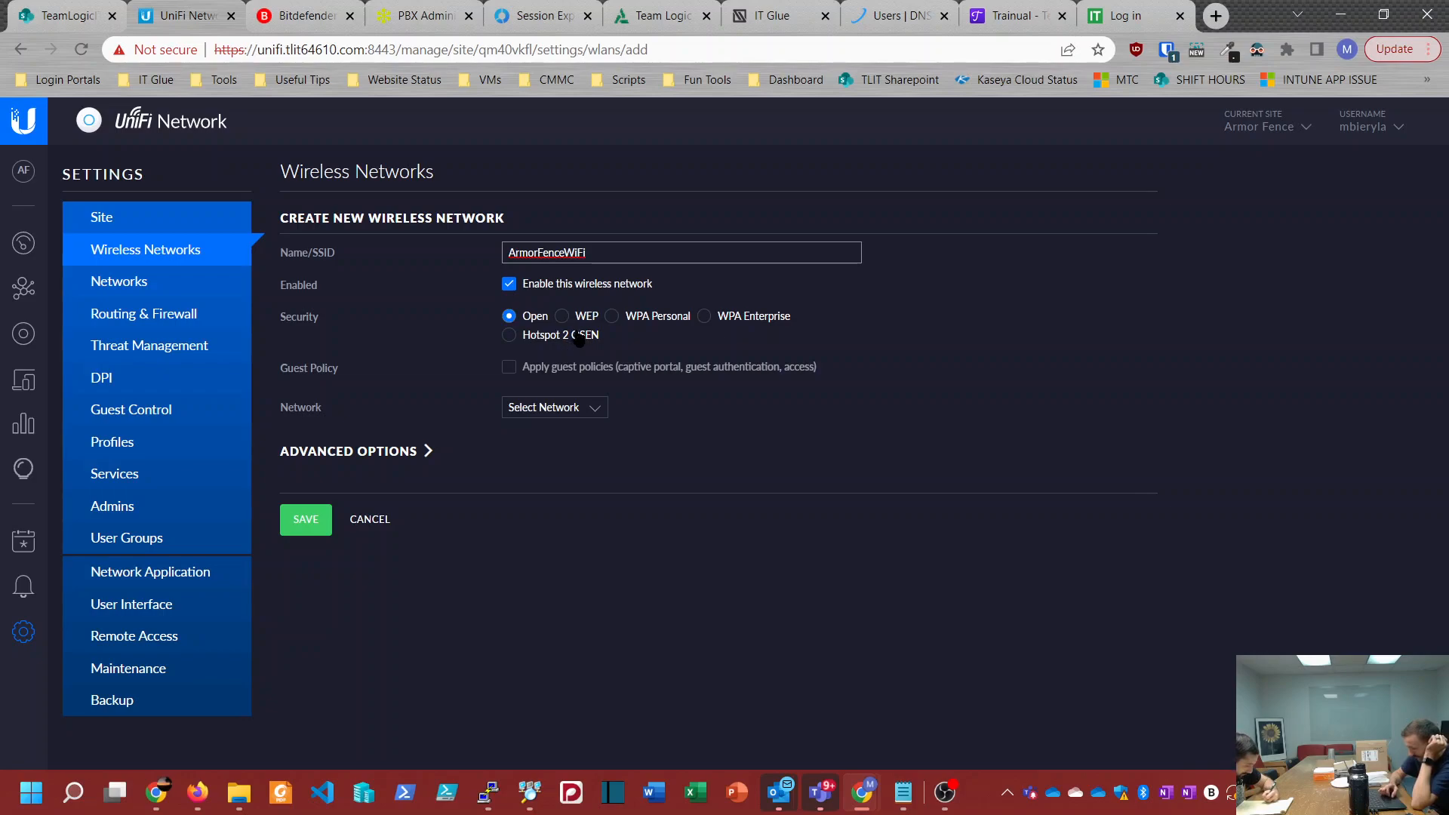
Step: Set the wireless network's security to WPA Personal, enter the security key, and reveal it briefly to check it
click(612, 317)
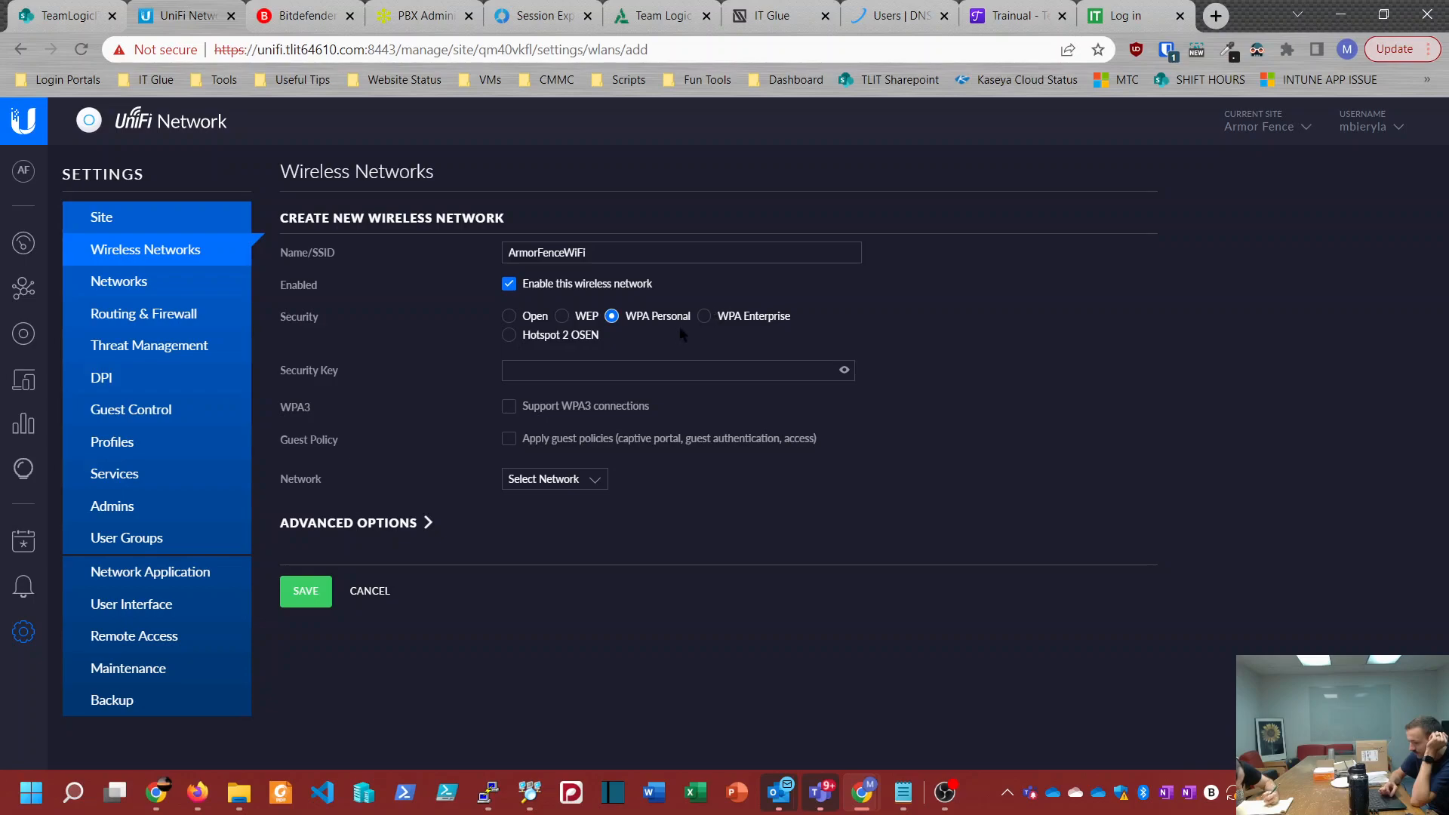
right_click(546, 389)
click(545, 367)
text(•••)
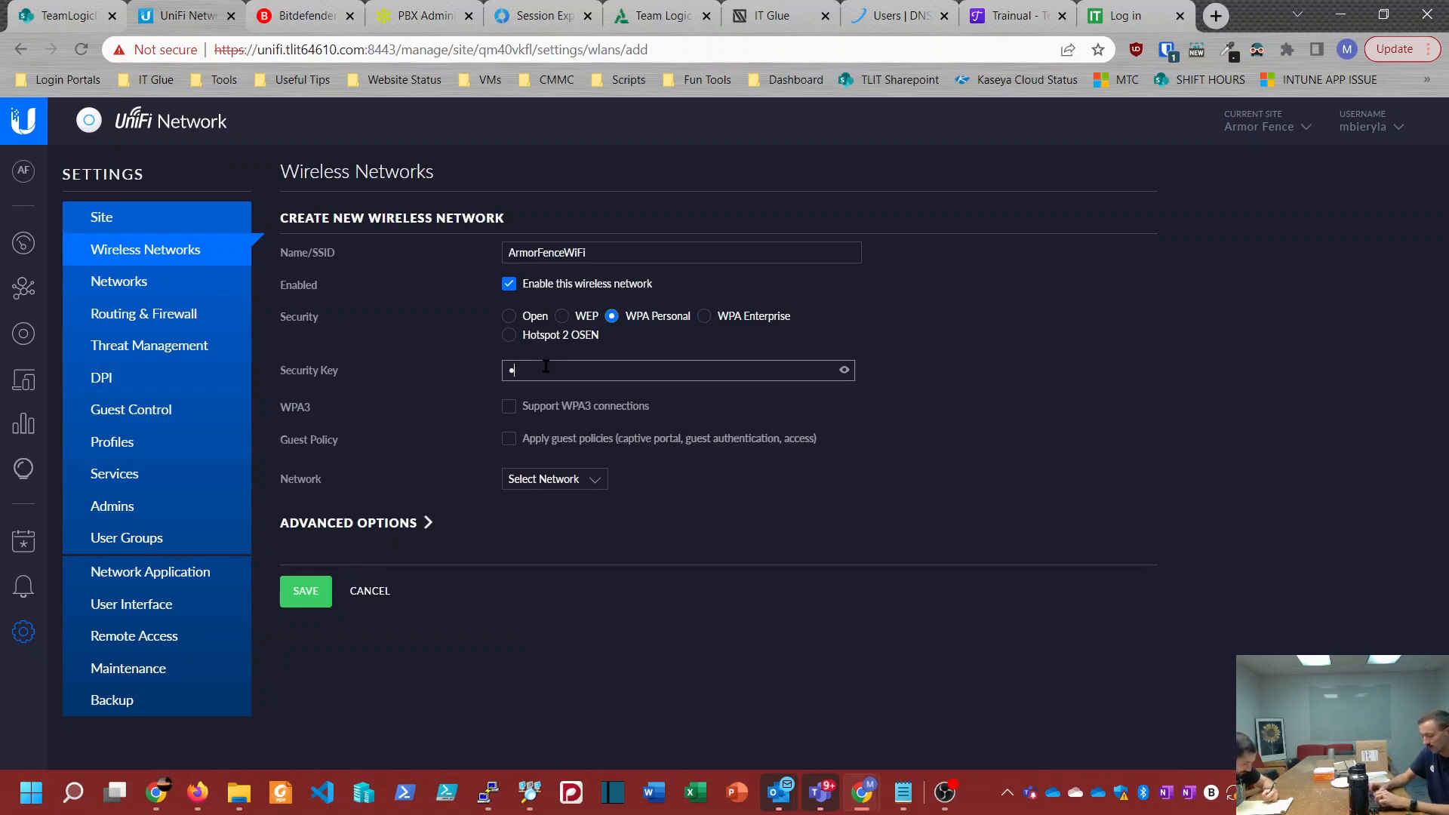
text(•••••••••••)
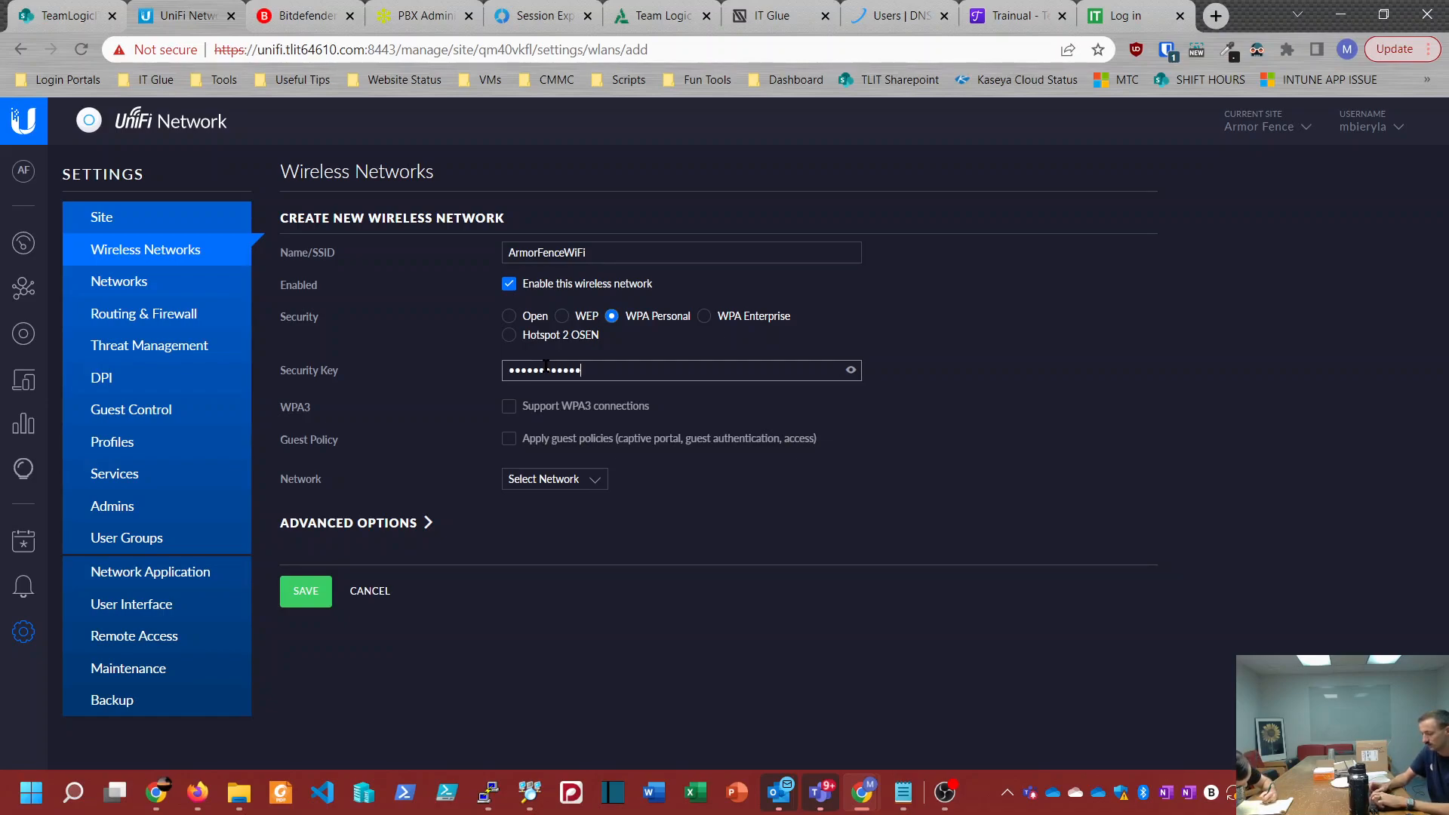
text(•)
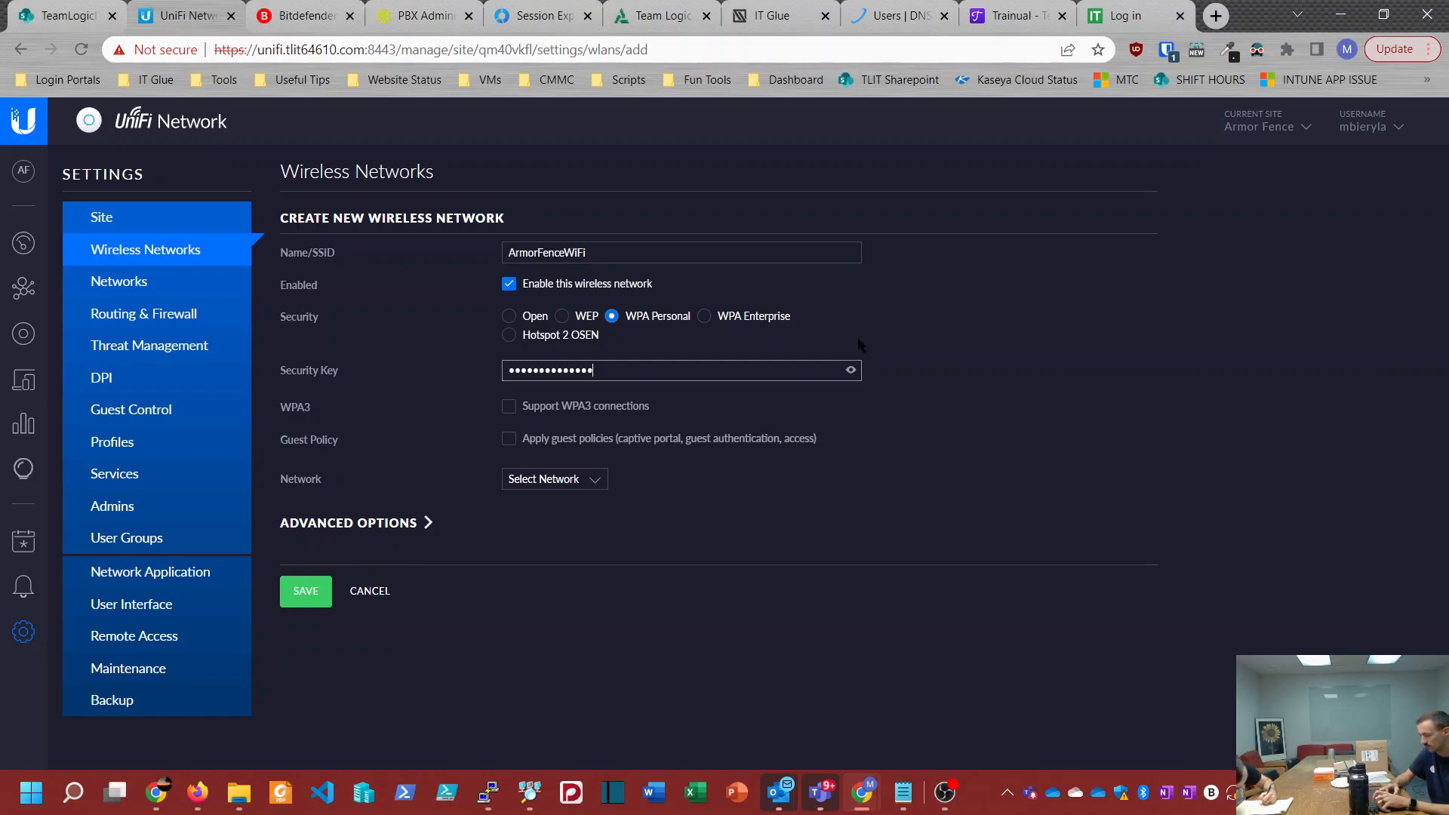
click(851, 370)
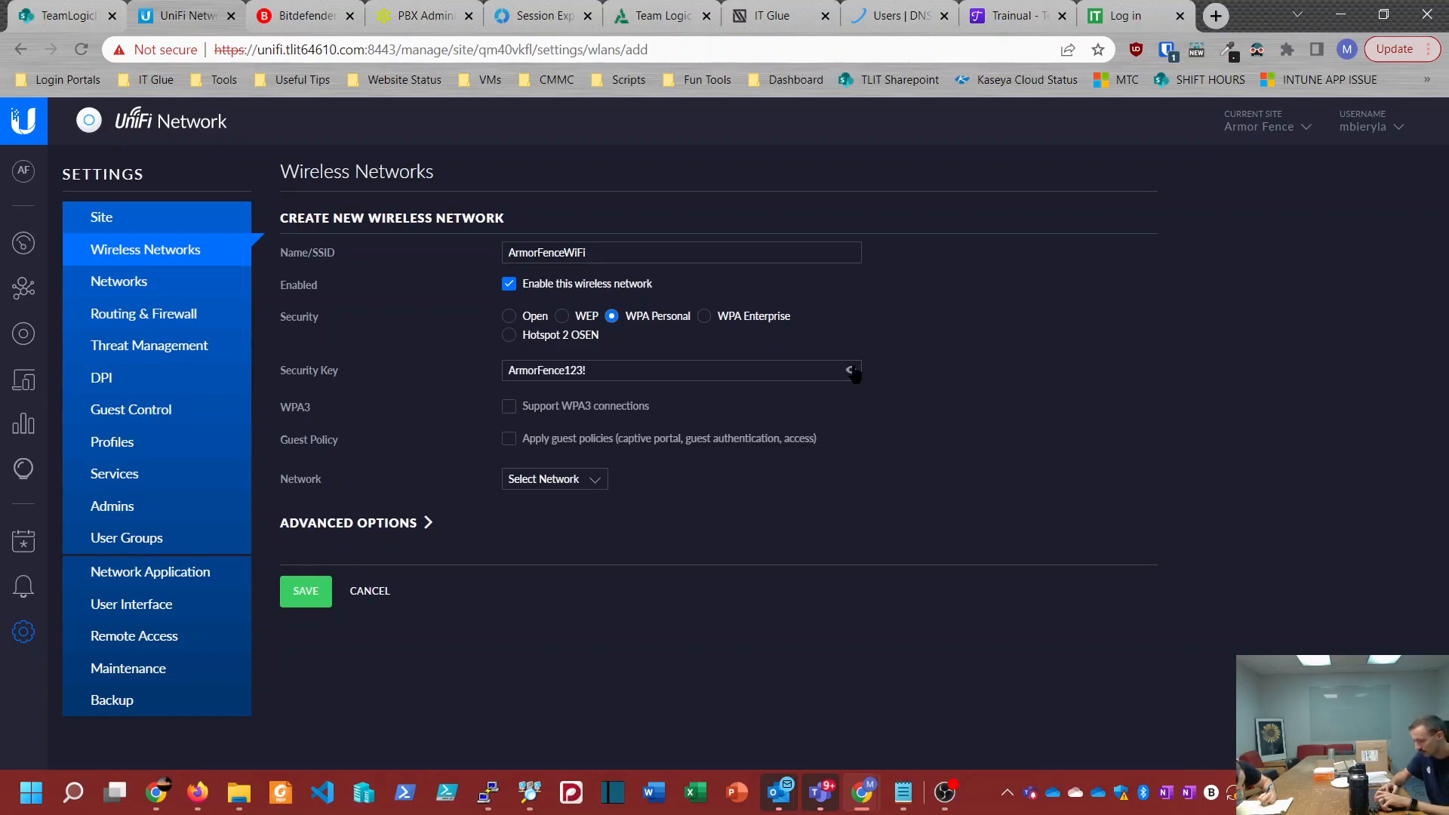
right_click(854, 372)
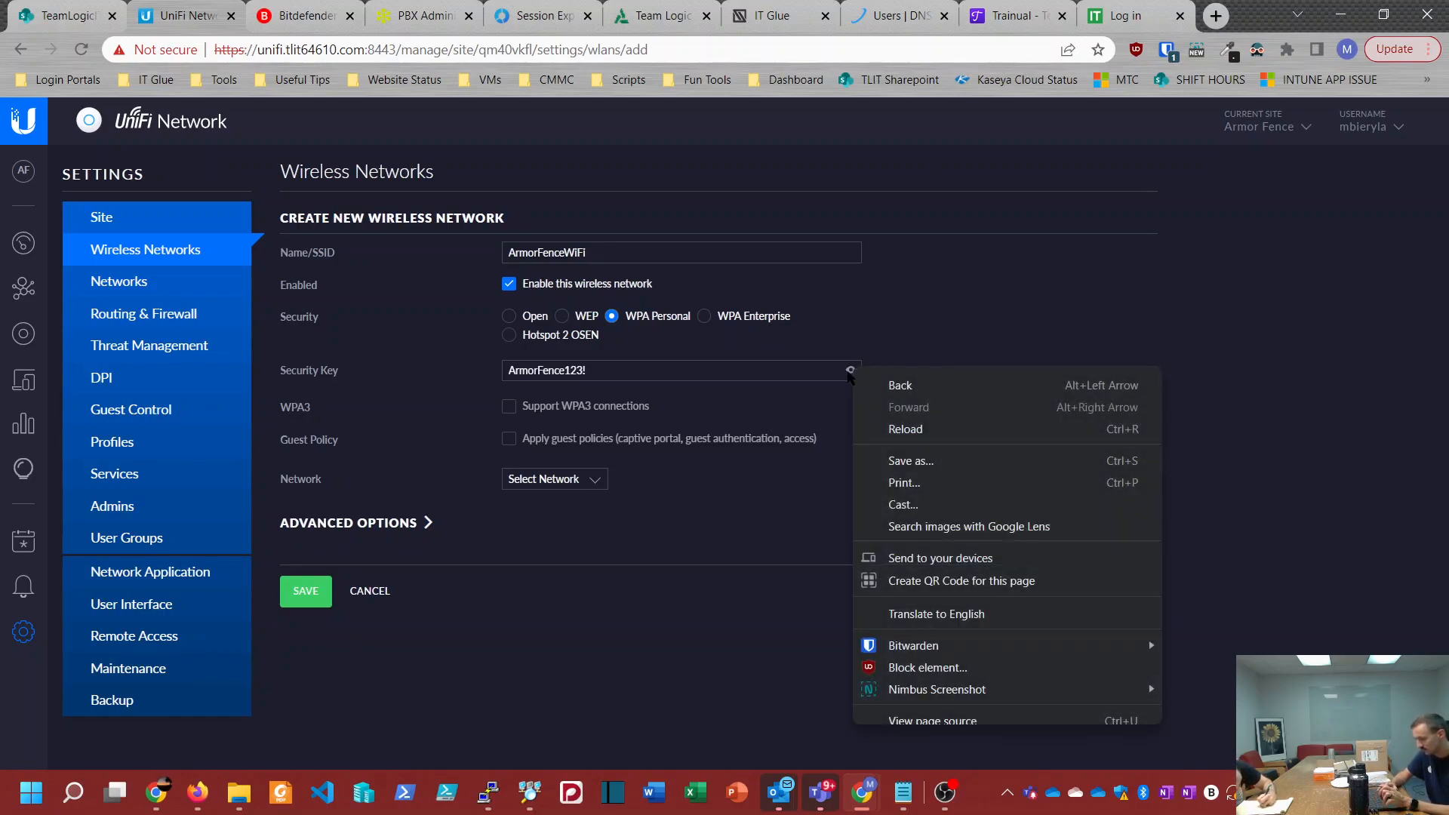
click(845, 371)
click(851, 371)
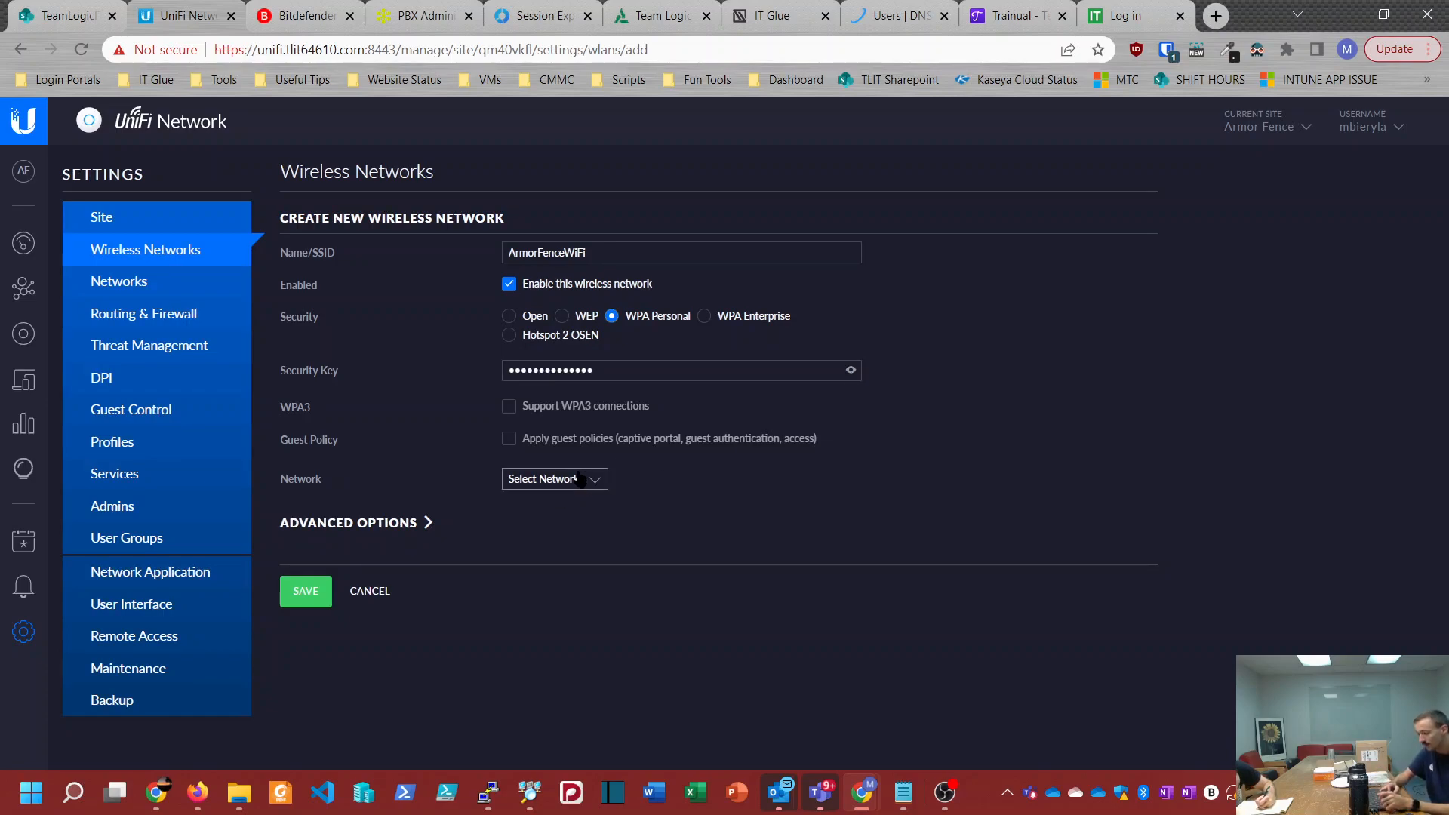
Step: Assign the Default network to the ArmorFenceWiFi wireless network and save it
click(533, 480)
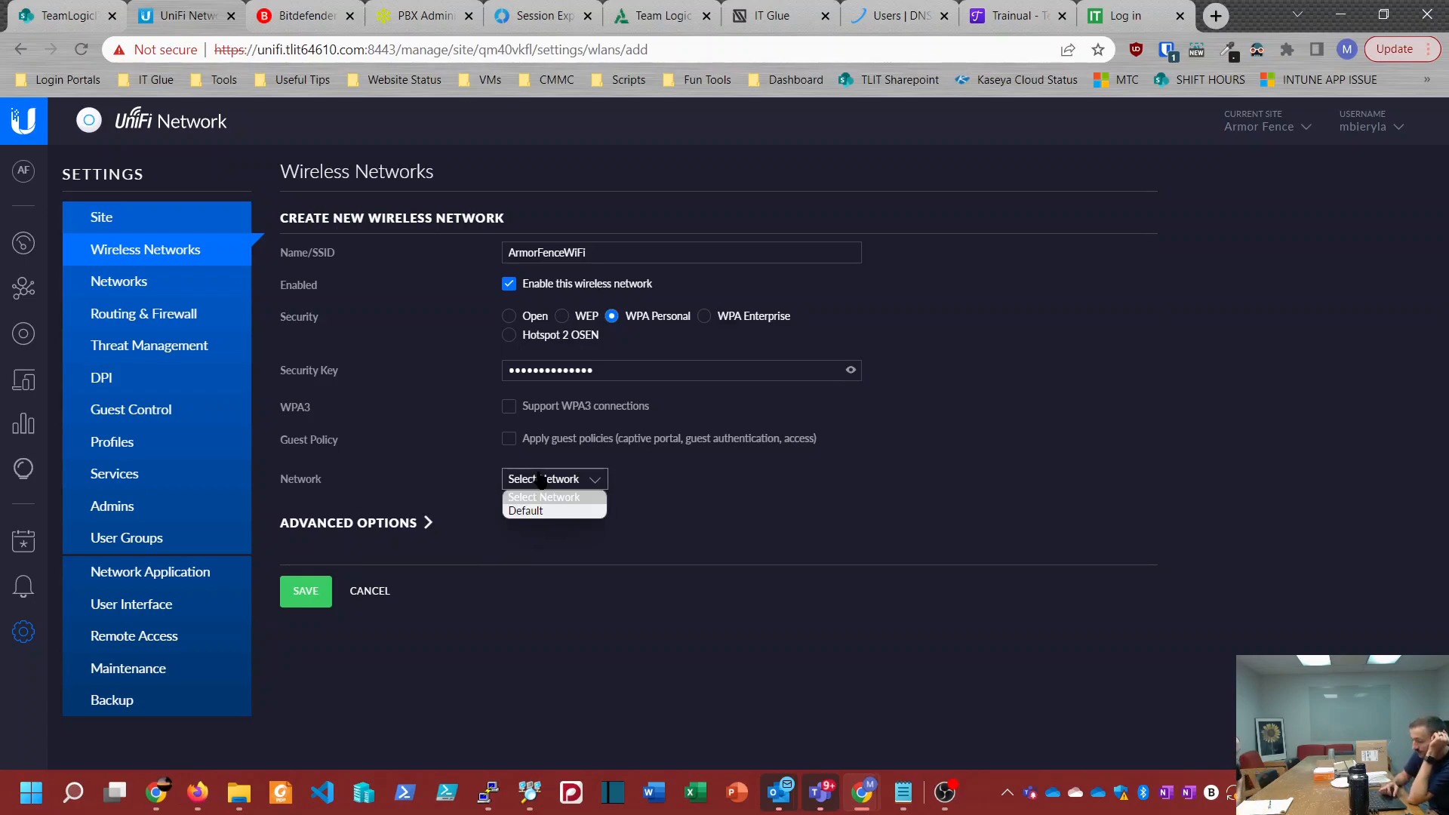
right_click(478, 491)
click(466, 510)
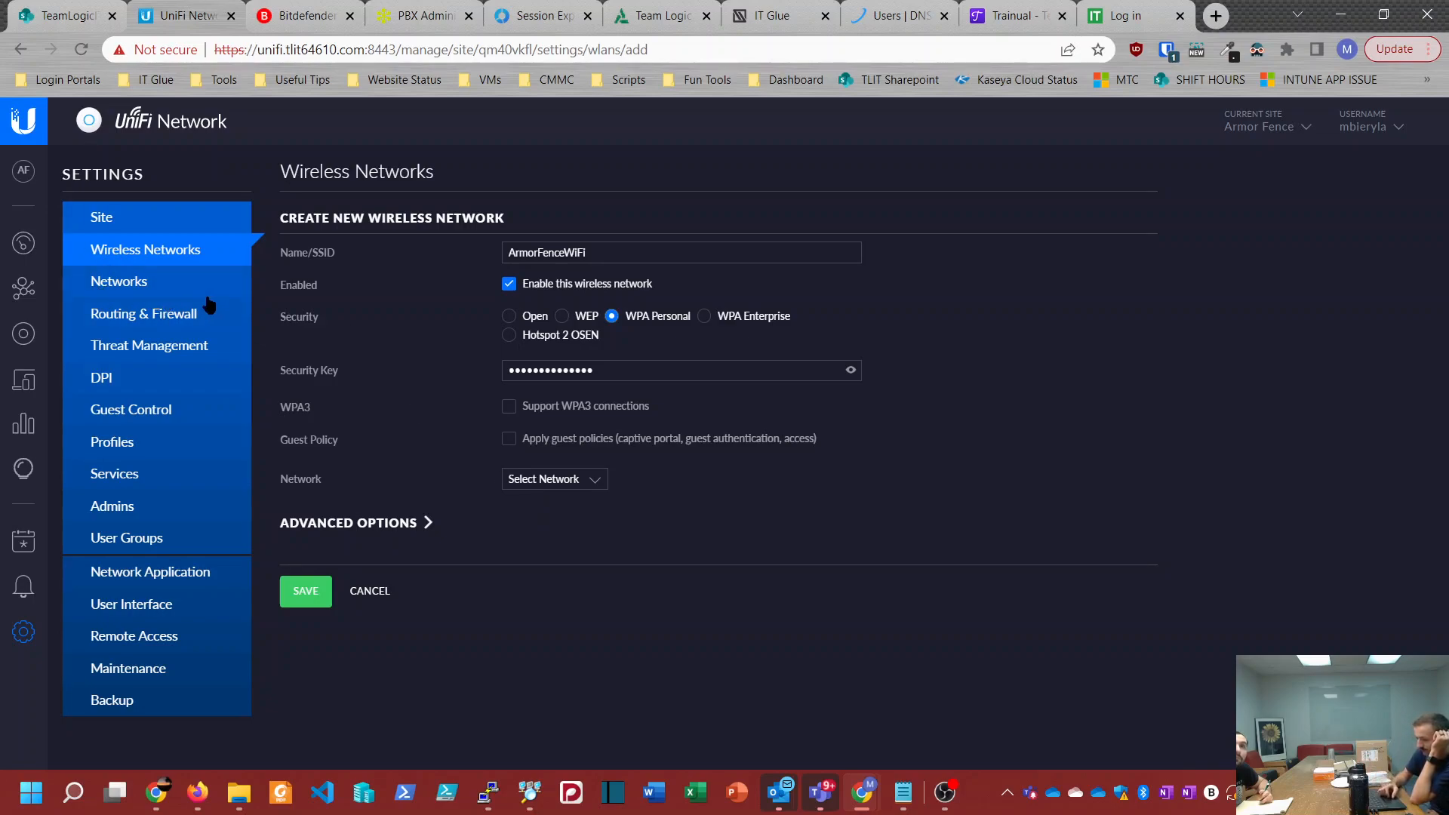
click(311, 593)
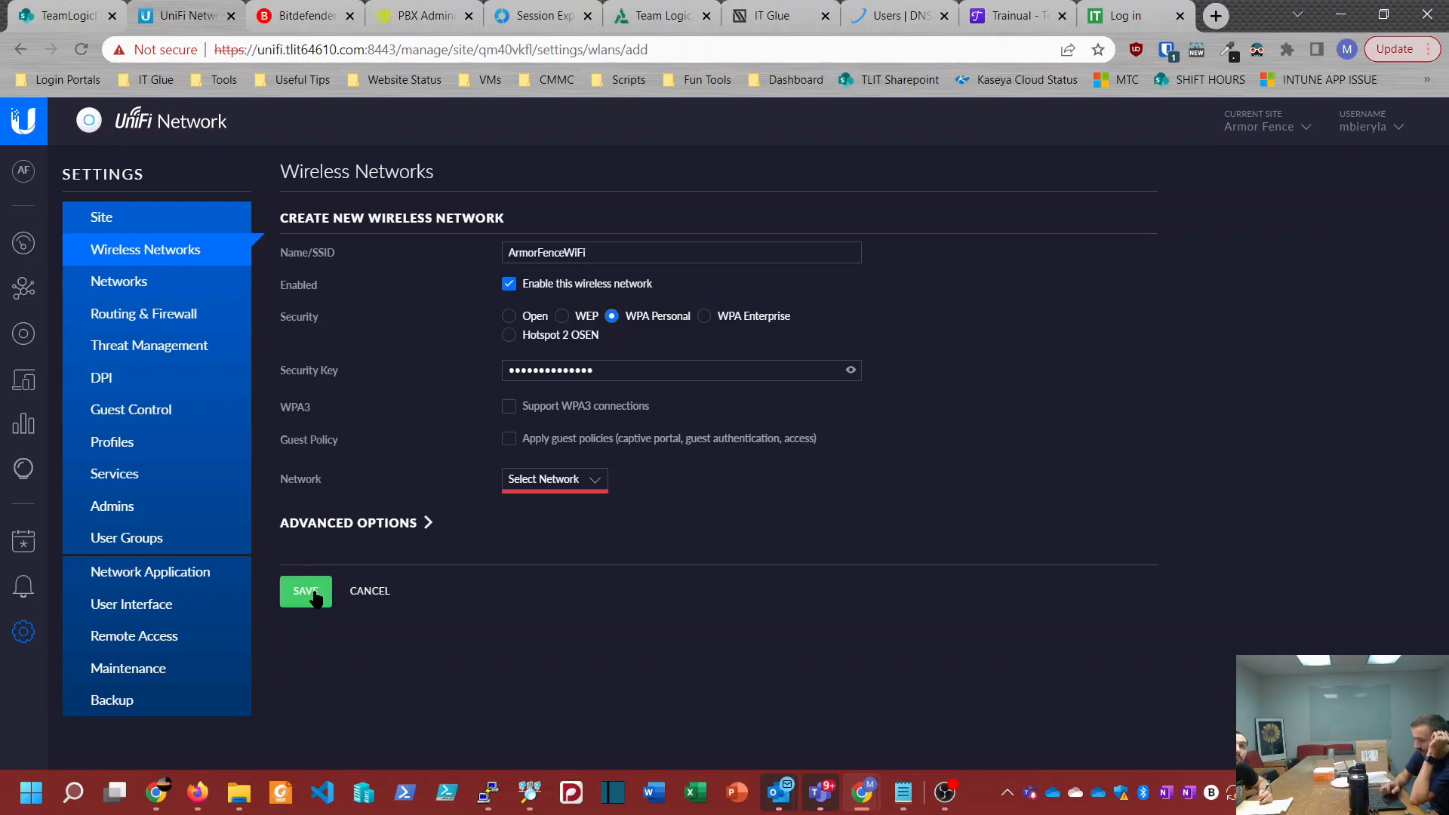
click(542, 485)
click(538, 504)
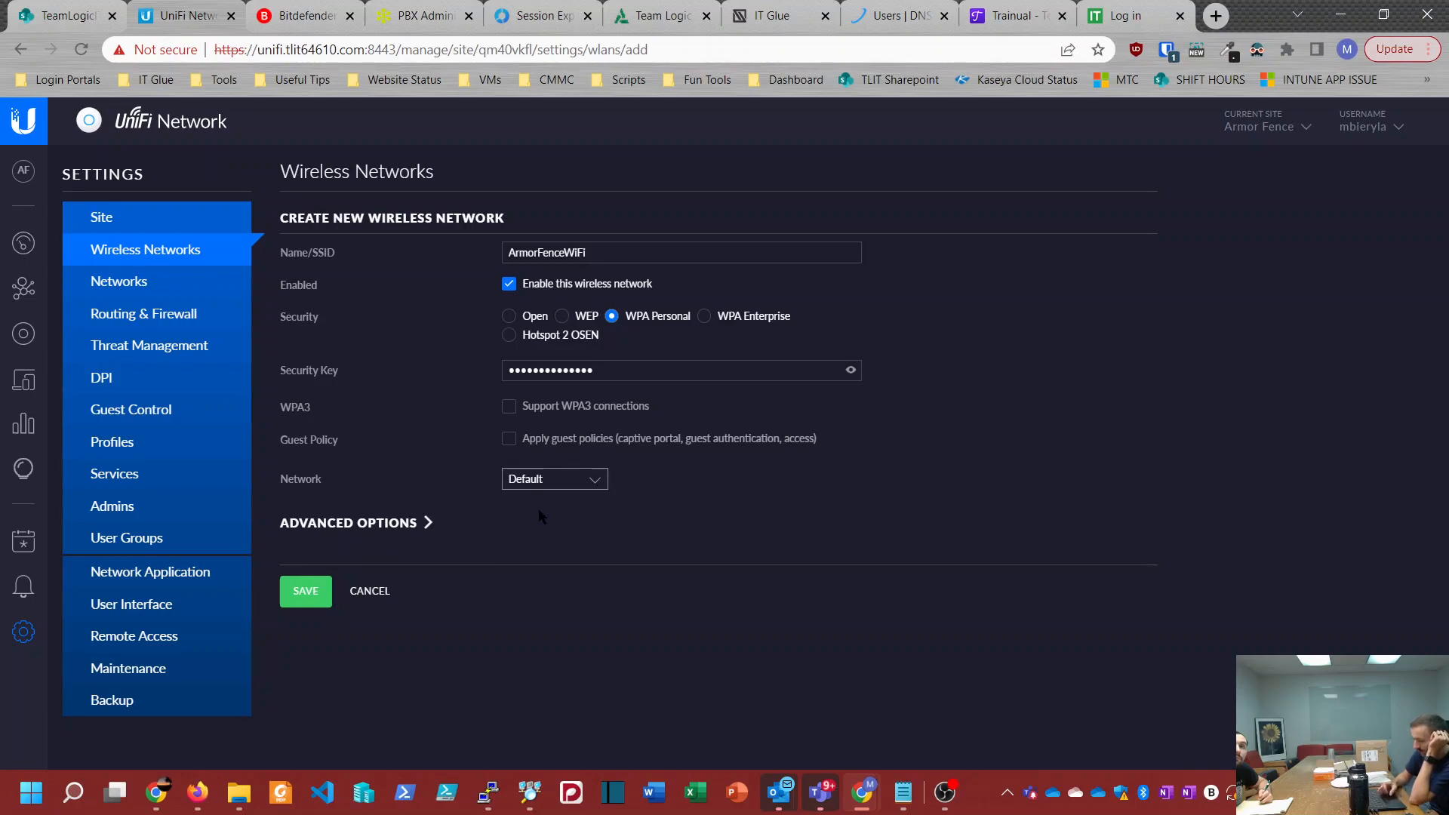
click(302, 595)
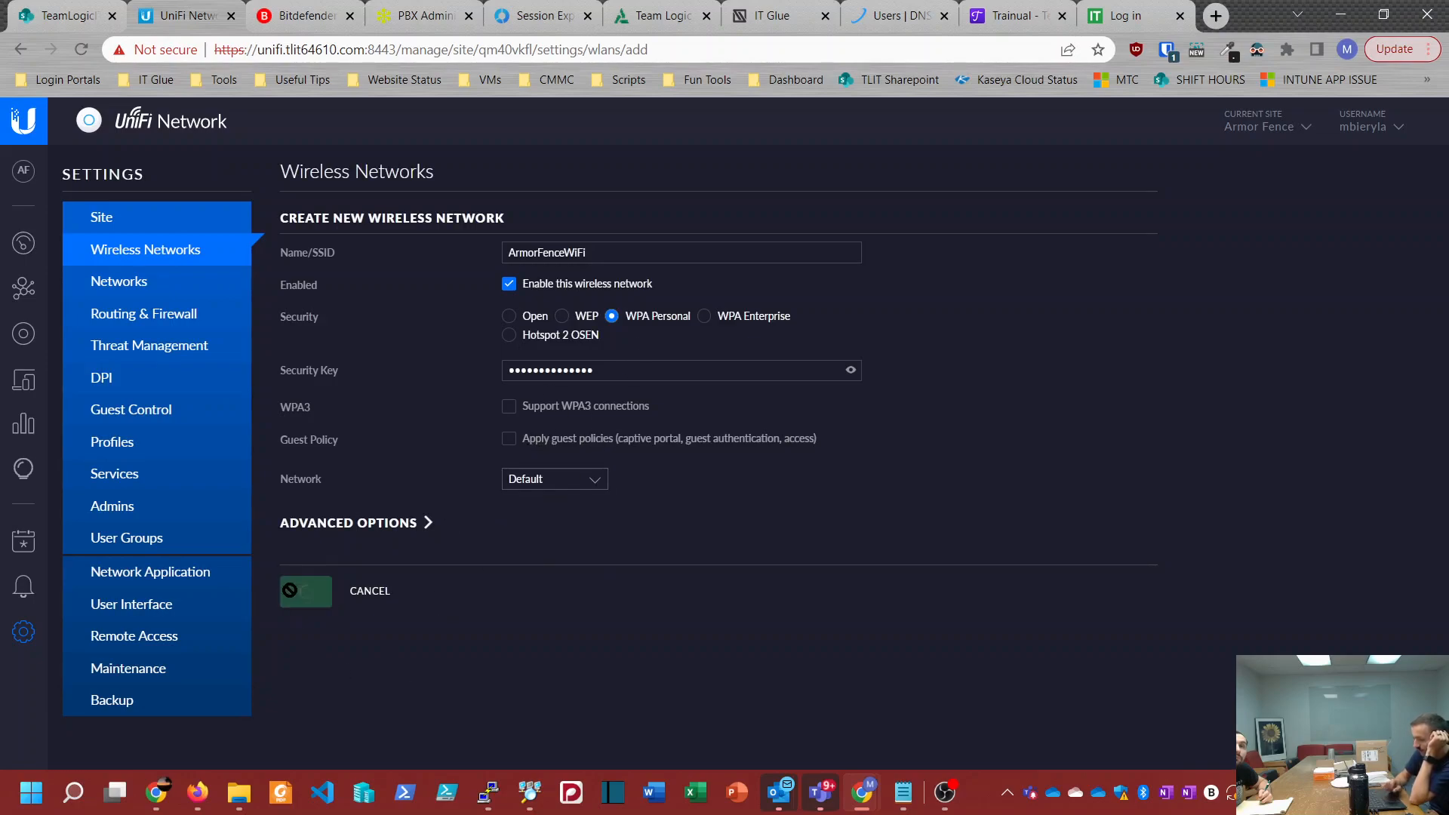
Step: View the site's configured networks and return to its devices overview
click(133, 287)
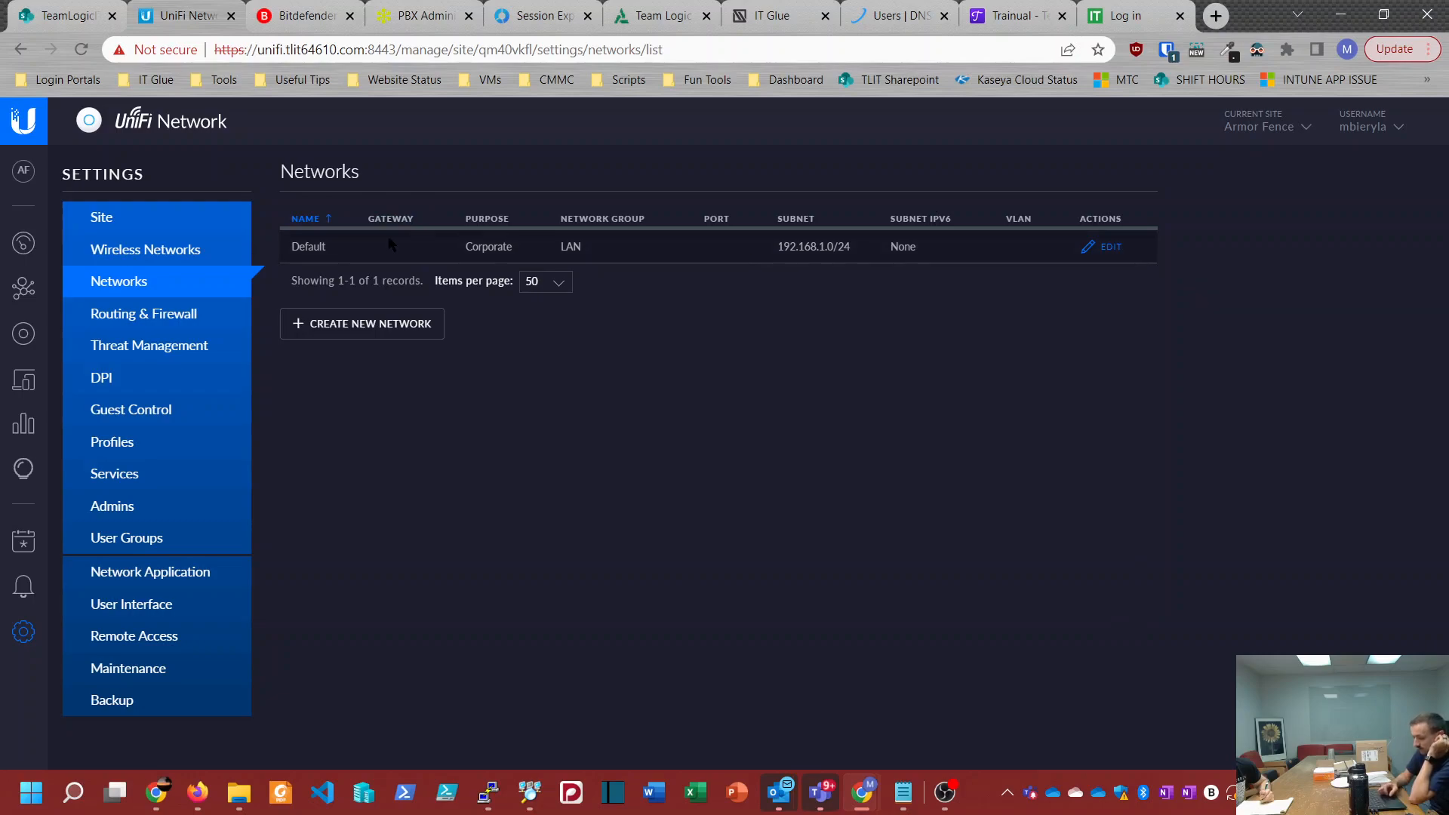
click(25, 344)
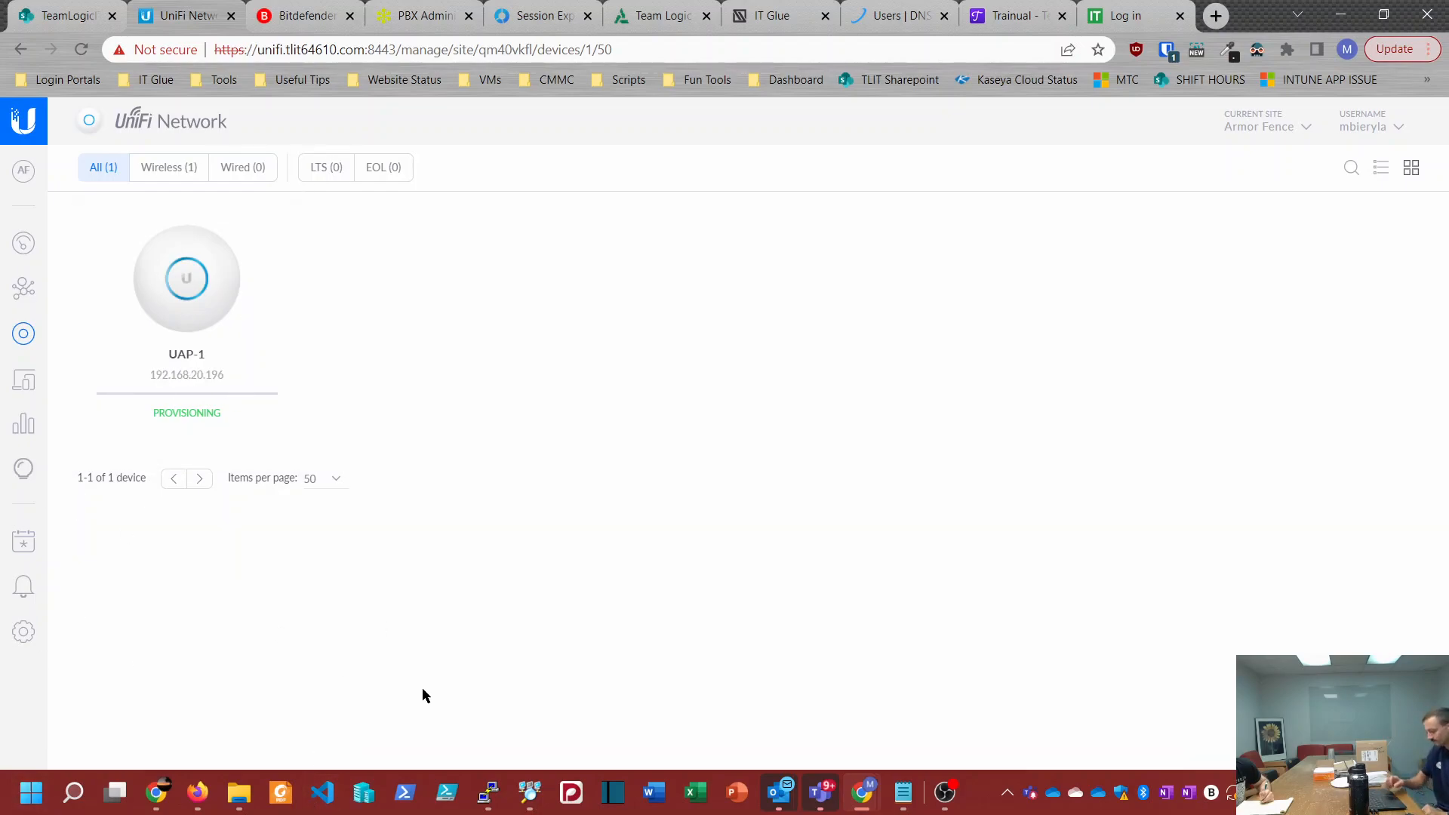
Step: Look for ArmorFenceWiFi among the Wi-Fi networks available to the computer
click(1301, 793)
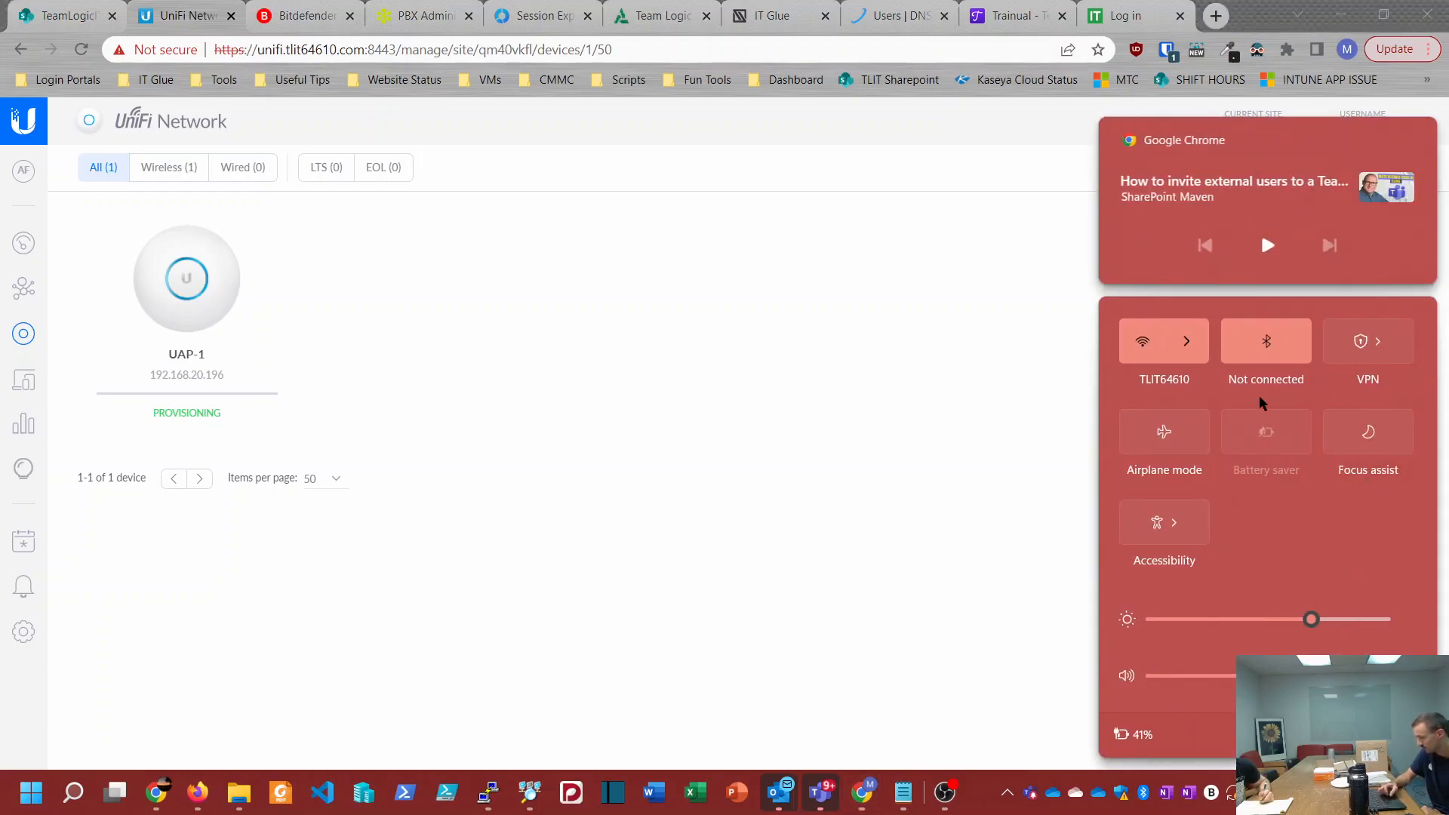
click(1192, 341)
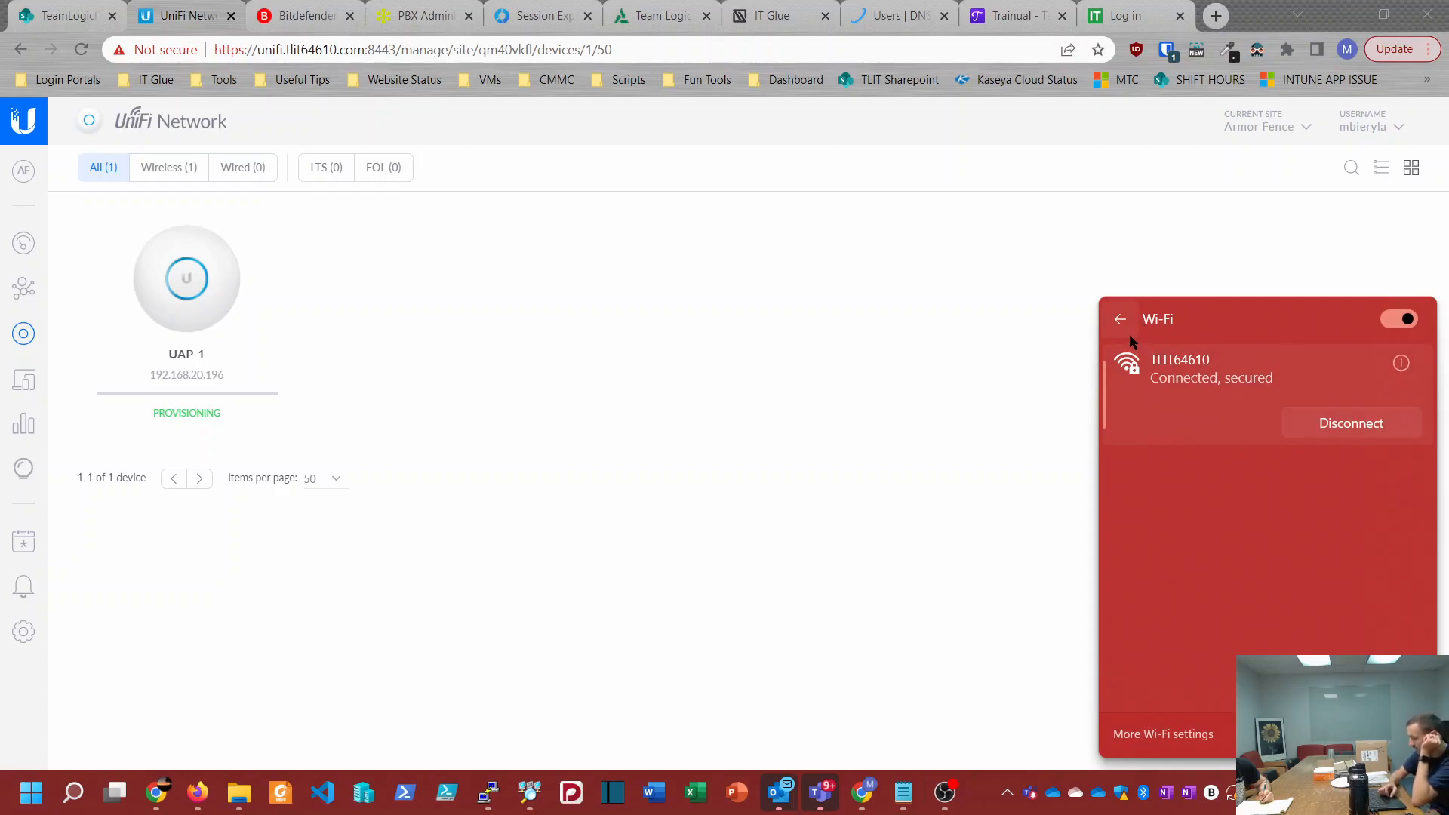
scroll(1186, 508, down, 8)
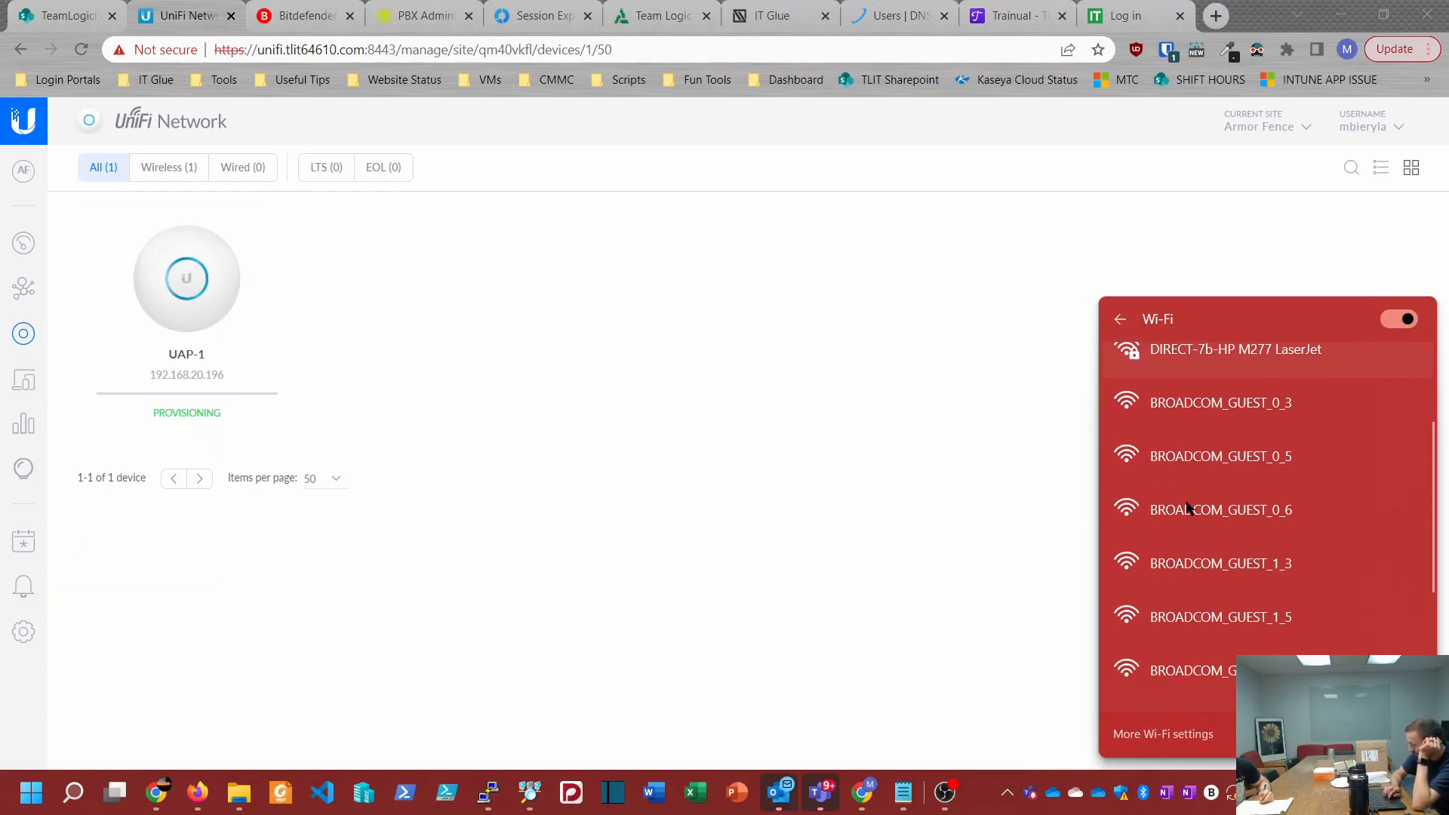
scroll(1186, 508, up, 8)
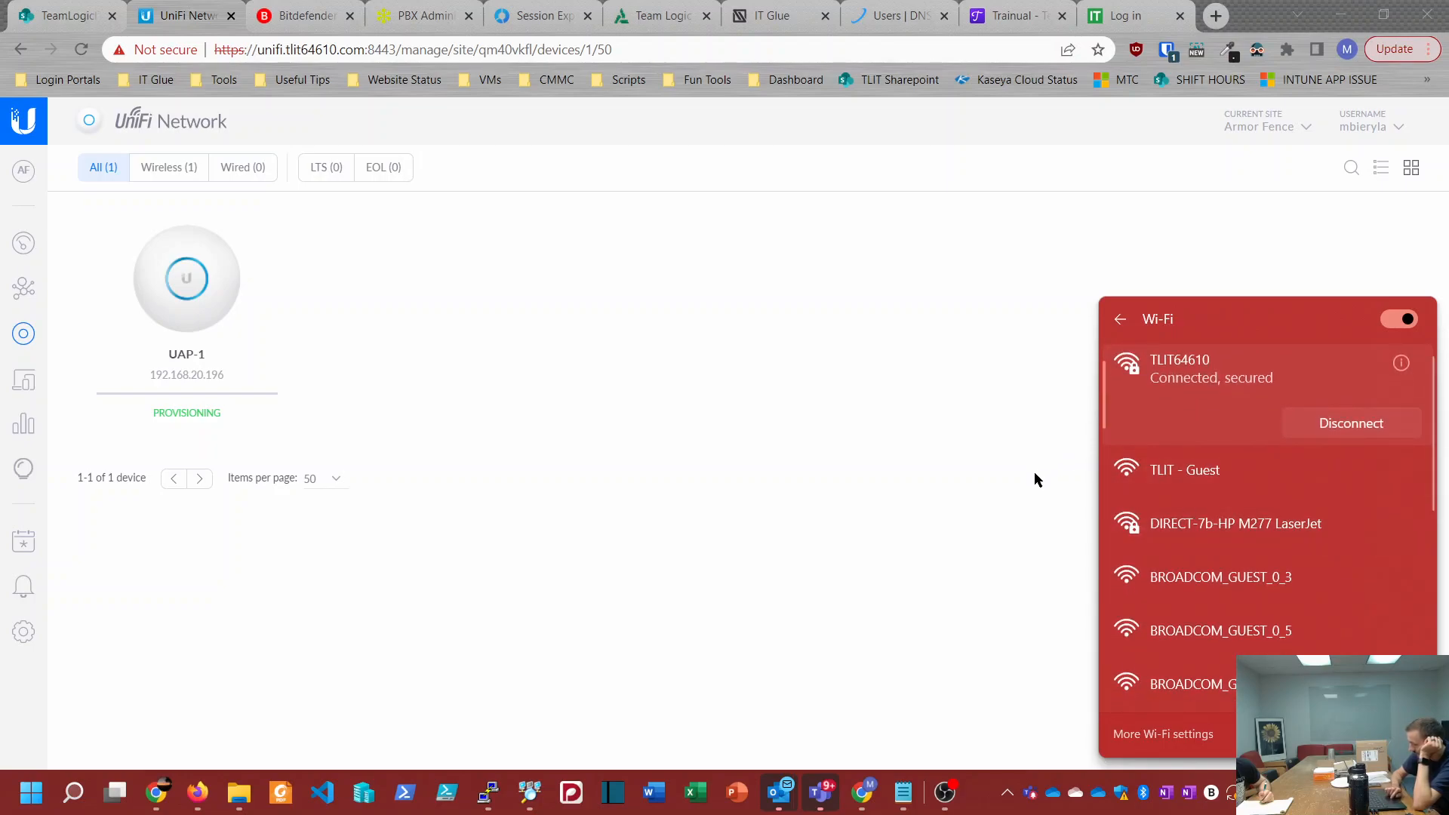
click(1042, 491)
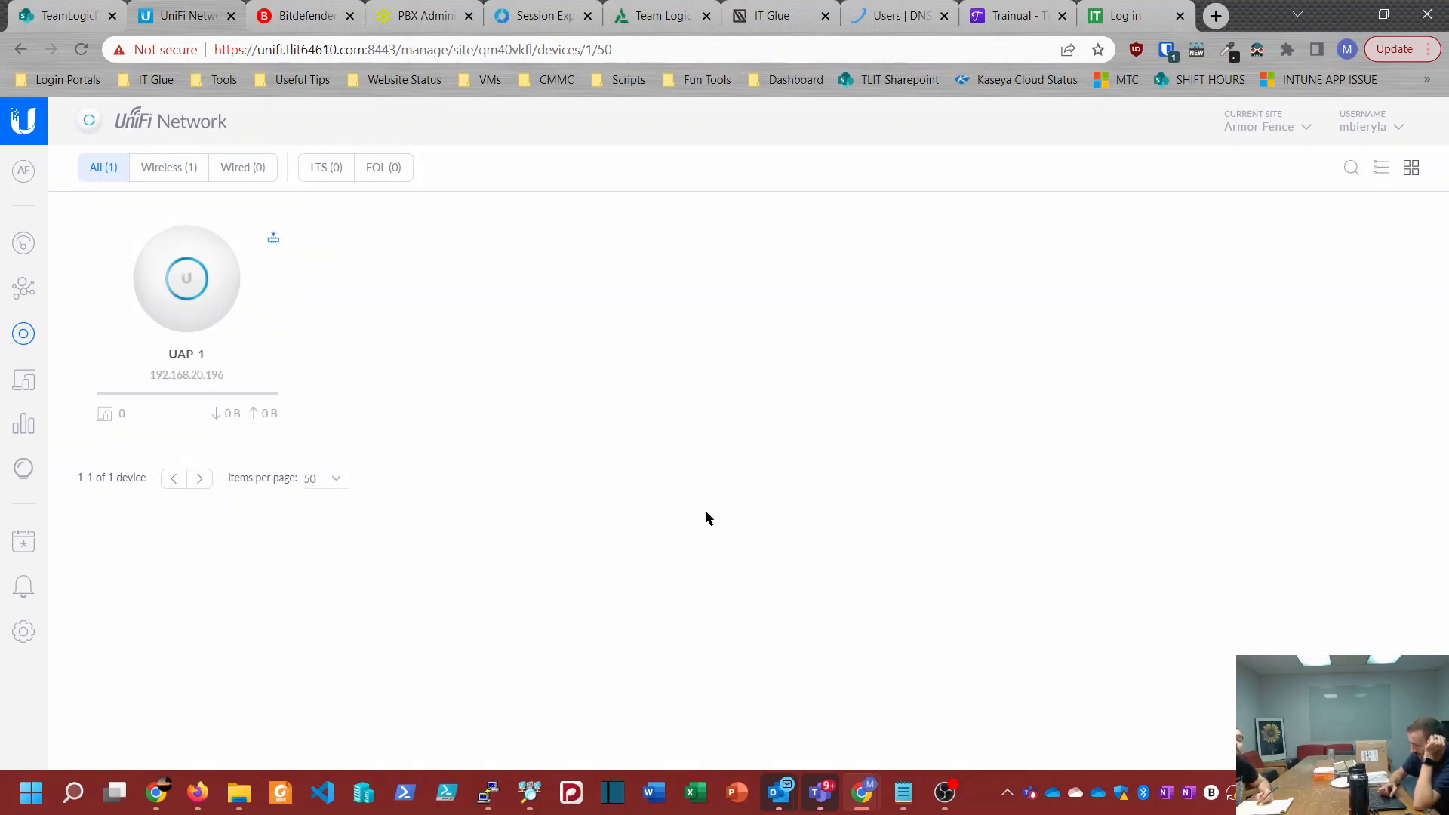
Step: Connect the computer to the ArmorFenceWiFi network, entering and checking the network security key
click(1277, 793)
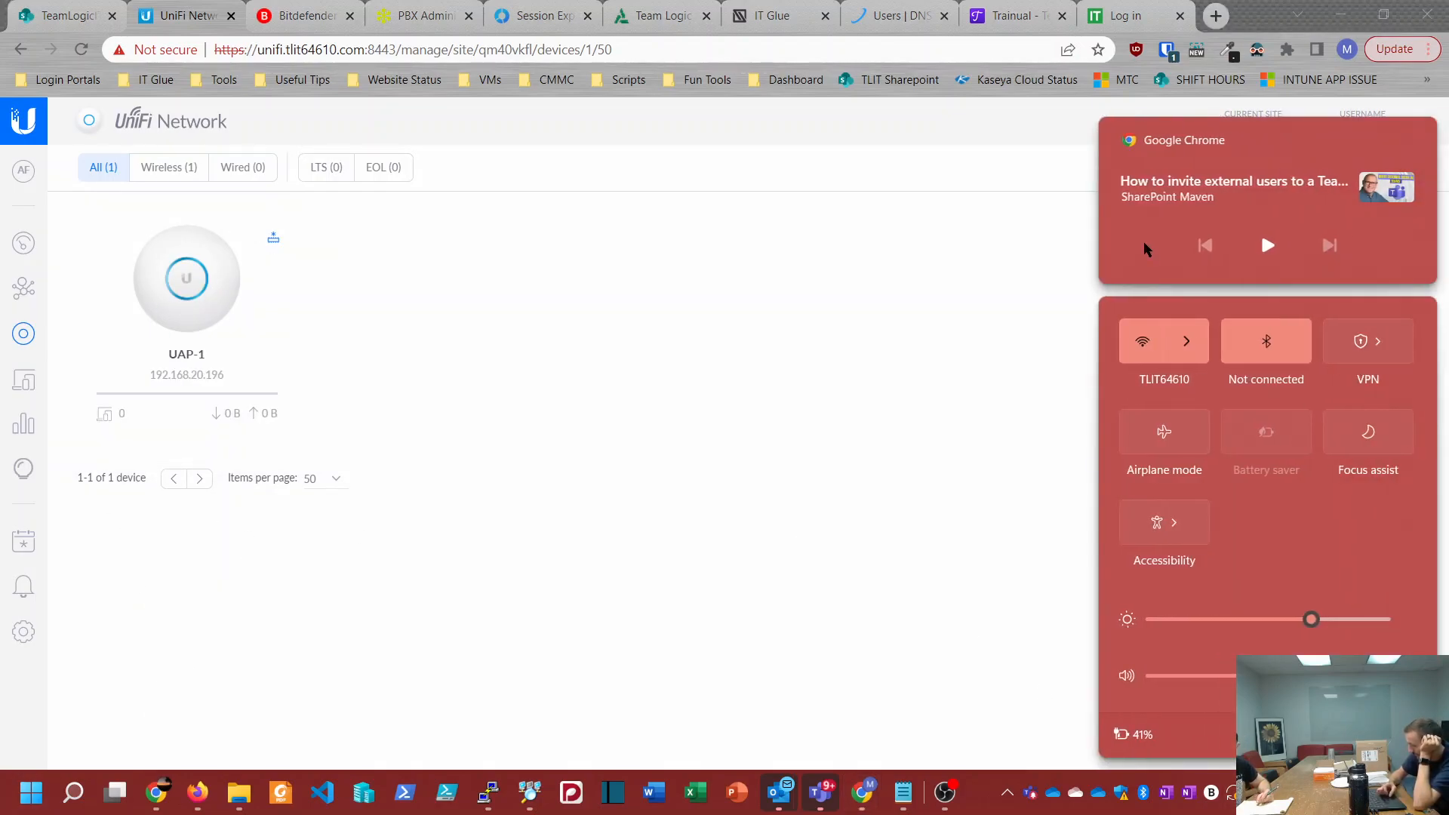
click(1182, 360)
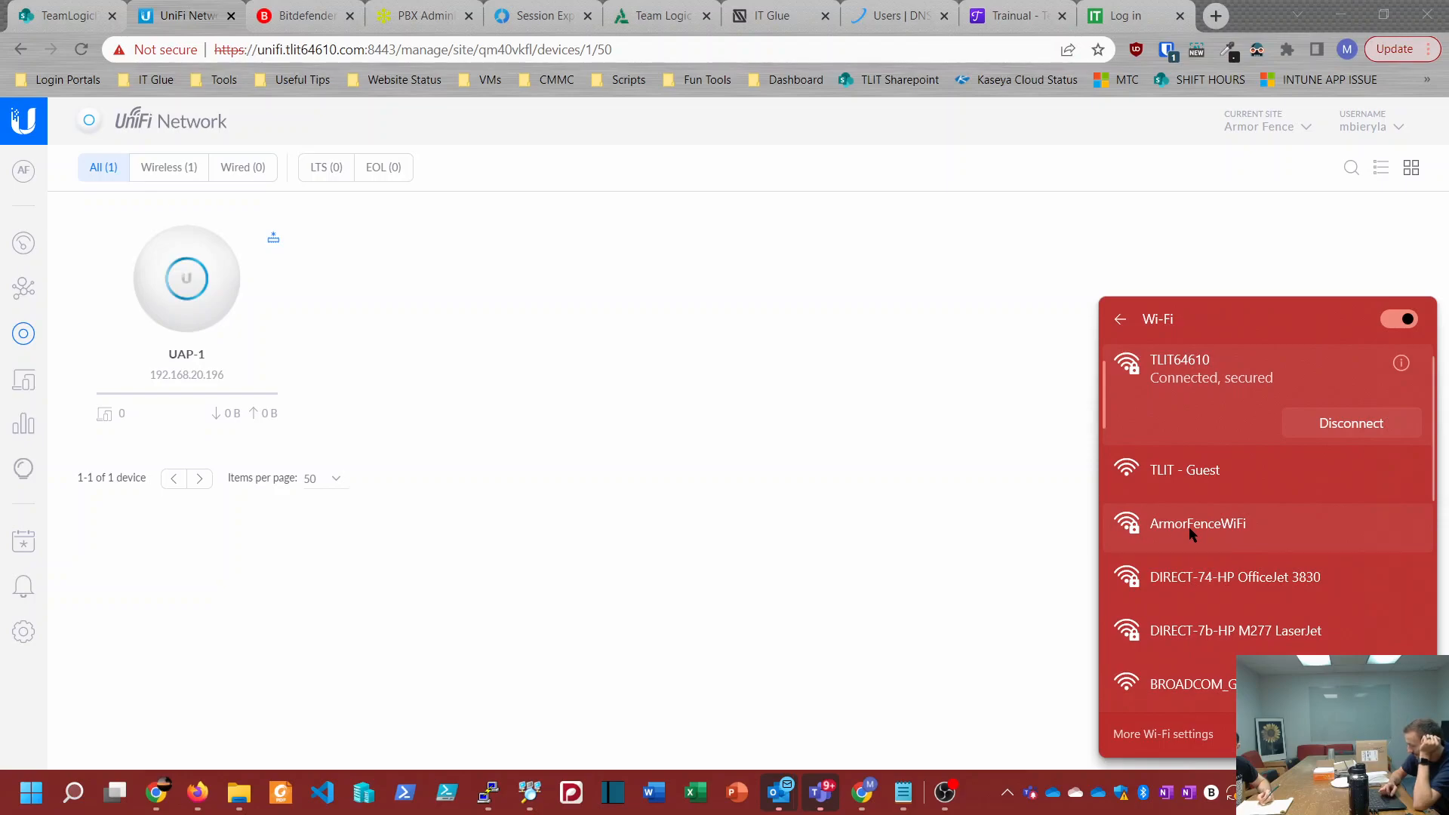
click(1190, 528)
click(1322, 556)
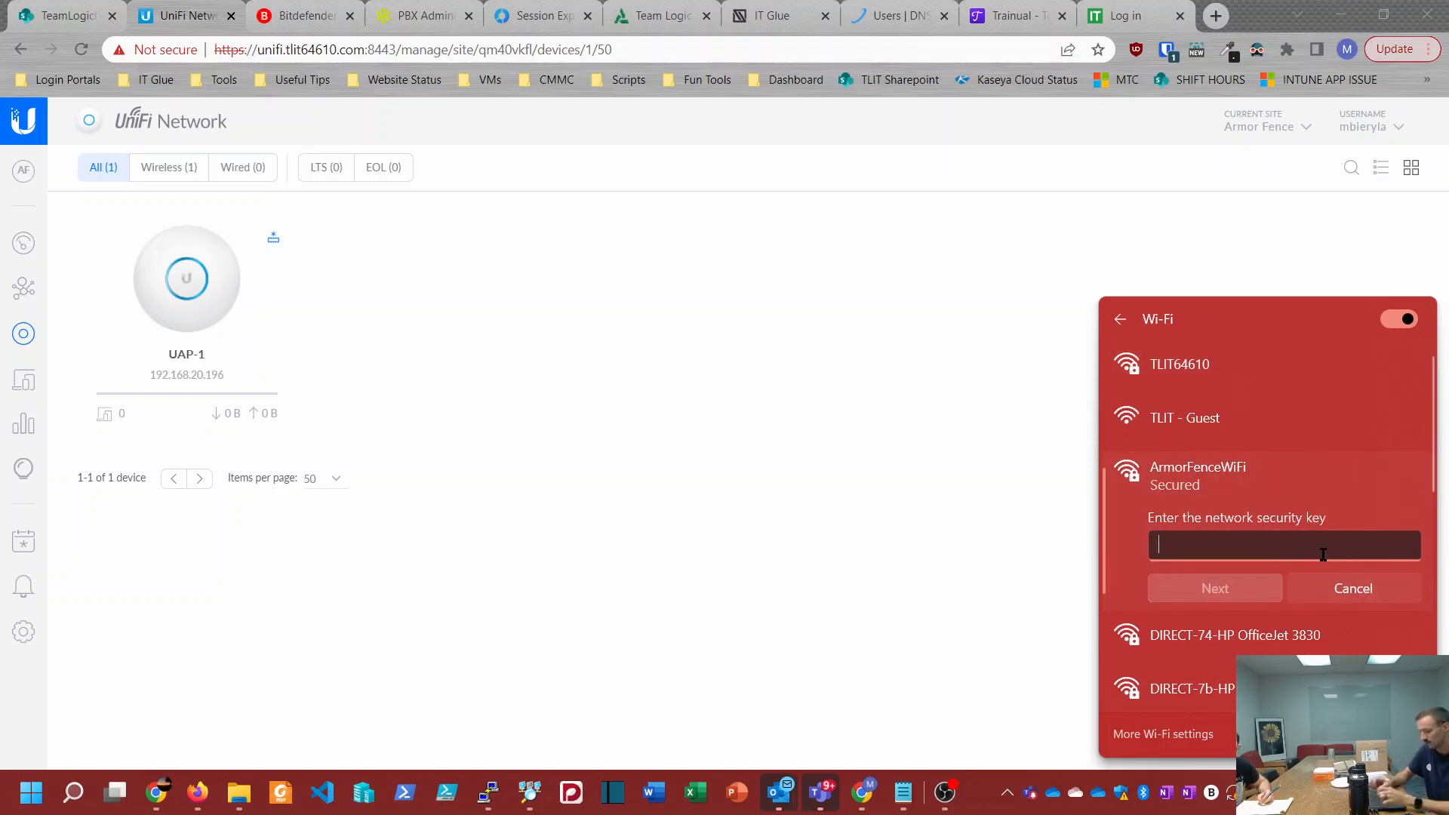
text(**************)
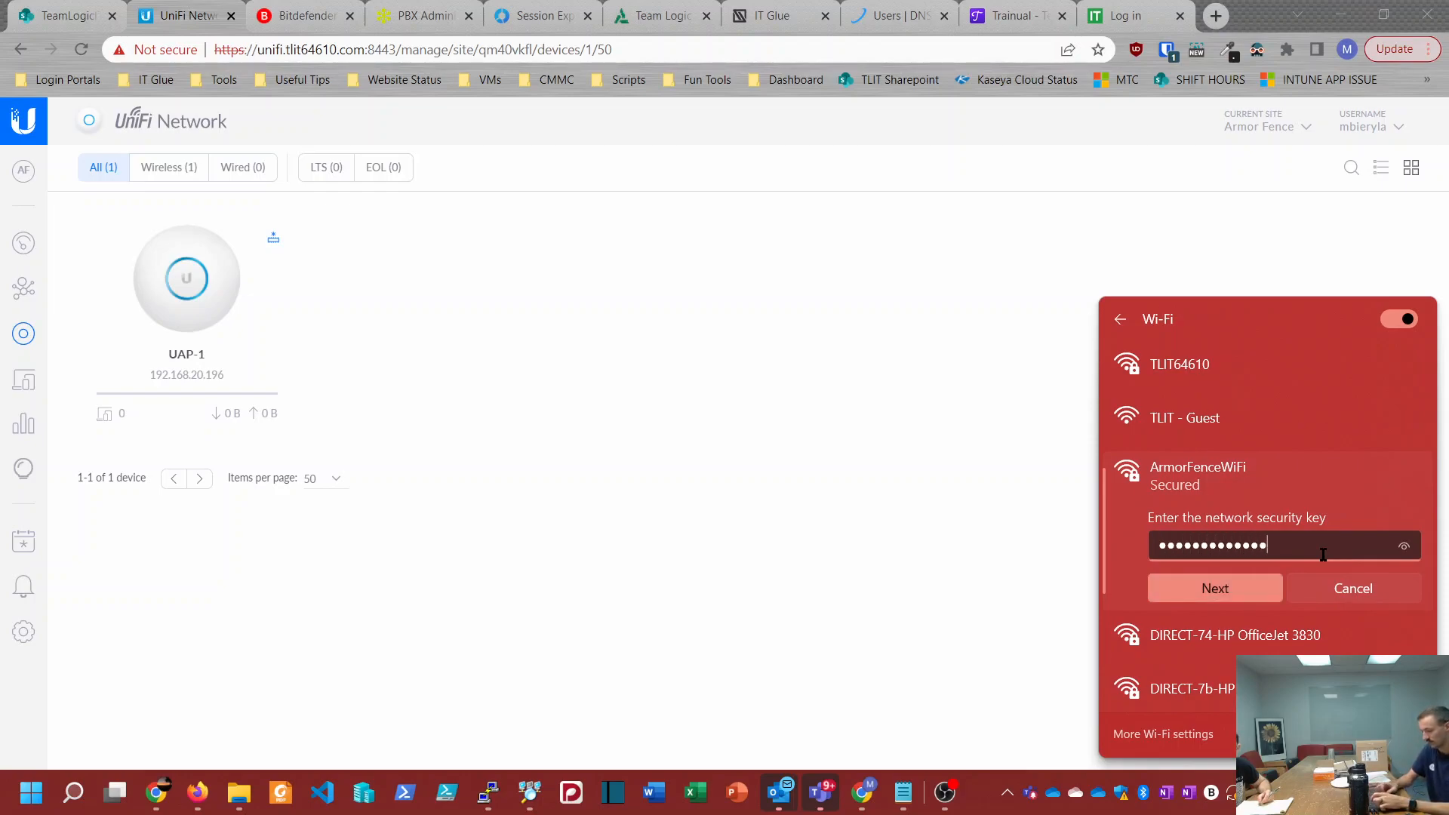
click(1397, 549)
click(1217, 588)
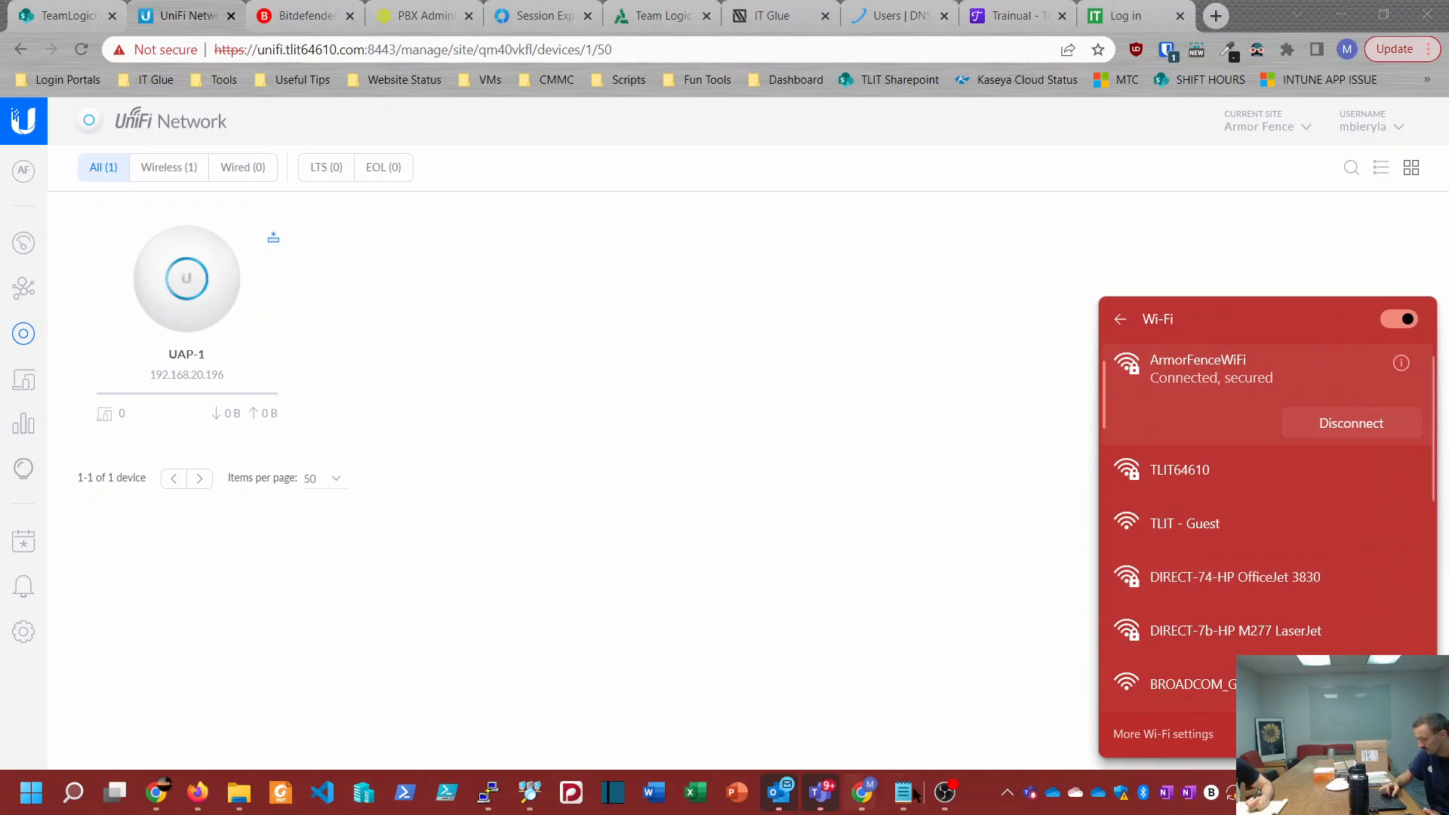
Step: Switch to OBS to check the recording, and go back to the Chrome window
click(944, 792)
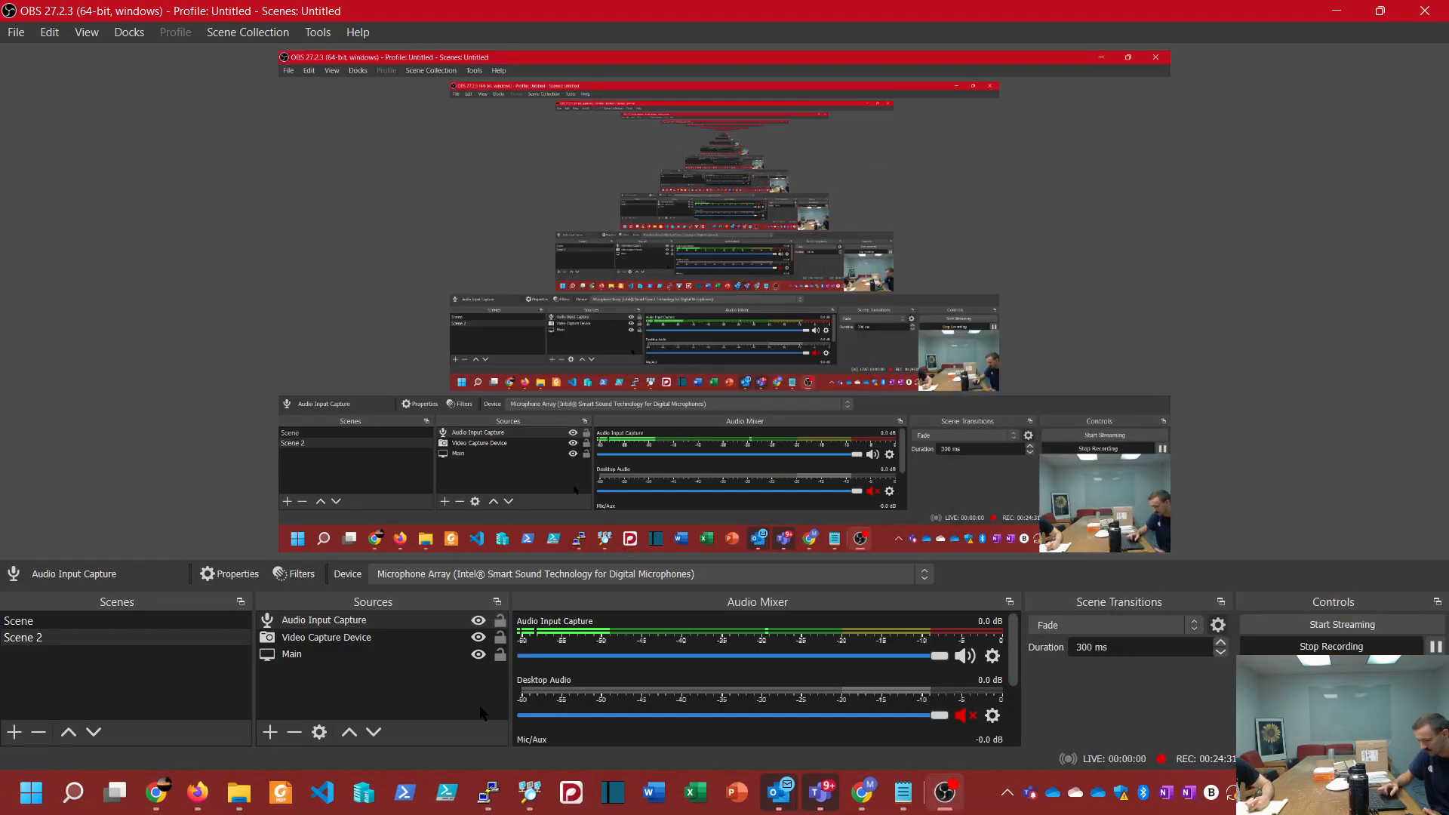
click(862, 792)
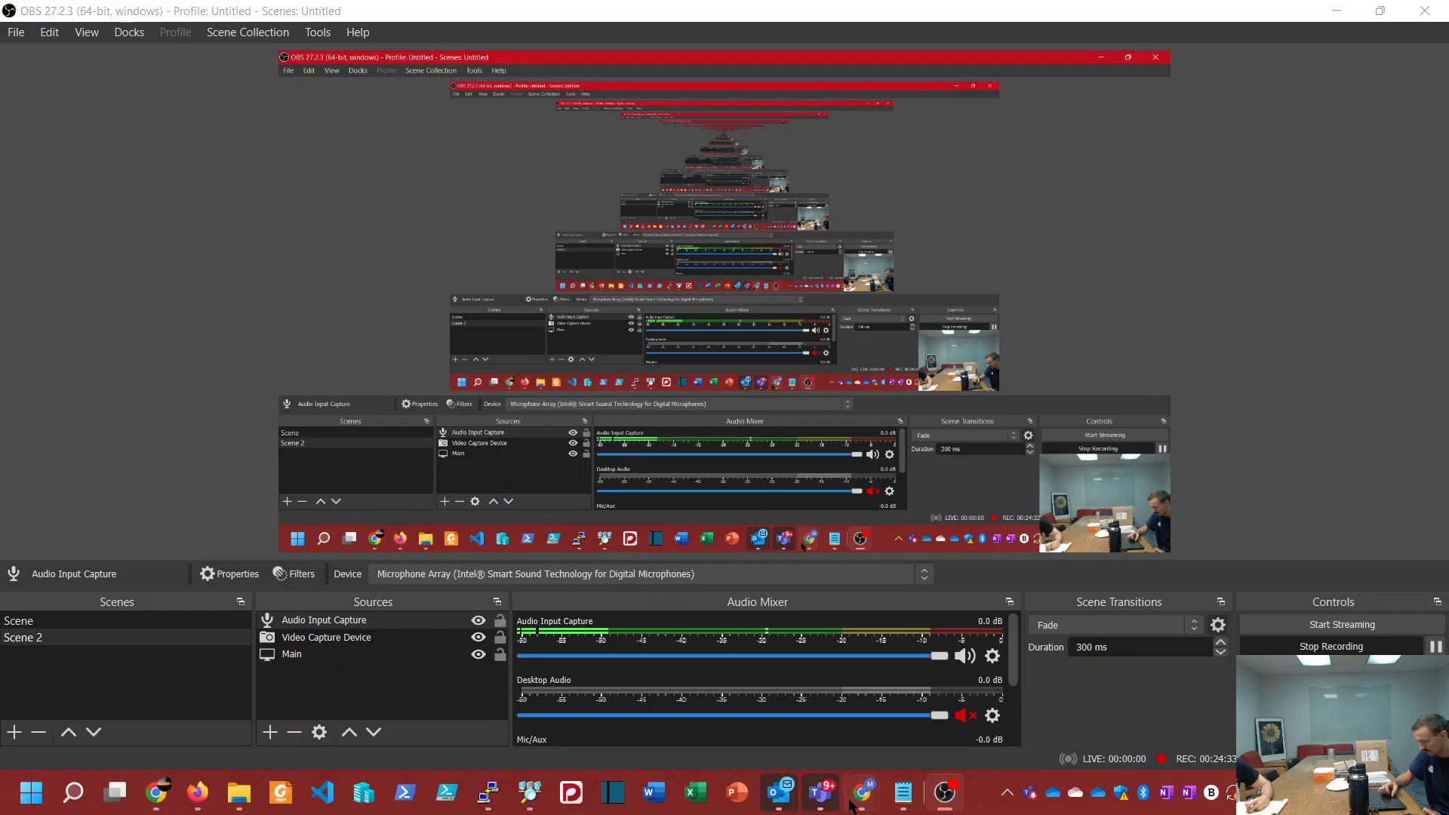
Step: Upgrade the firmware of access point UAP-1 to version 6.0.21.13673 and approve the upgrade
click(281, 674)
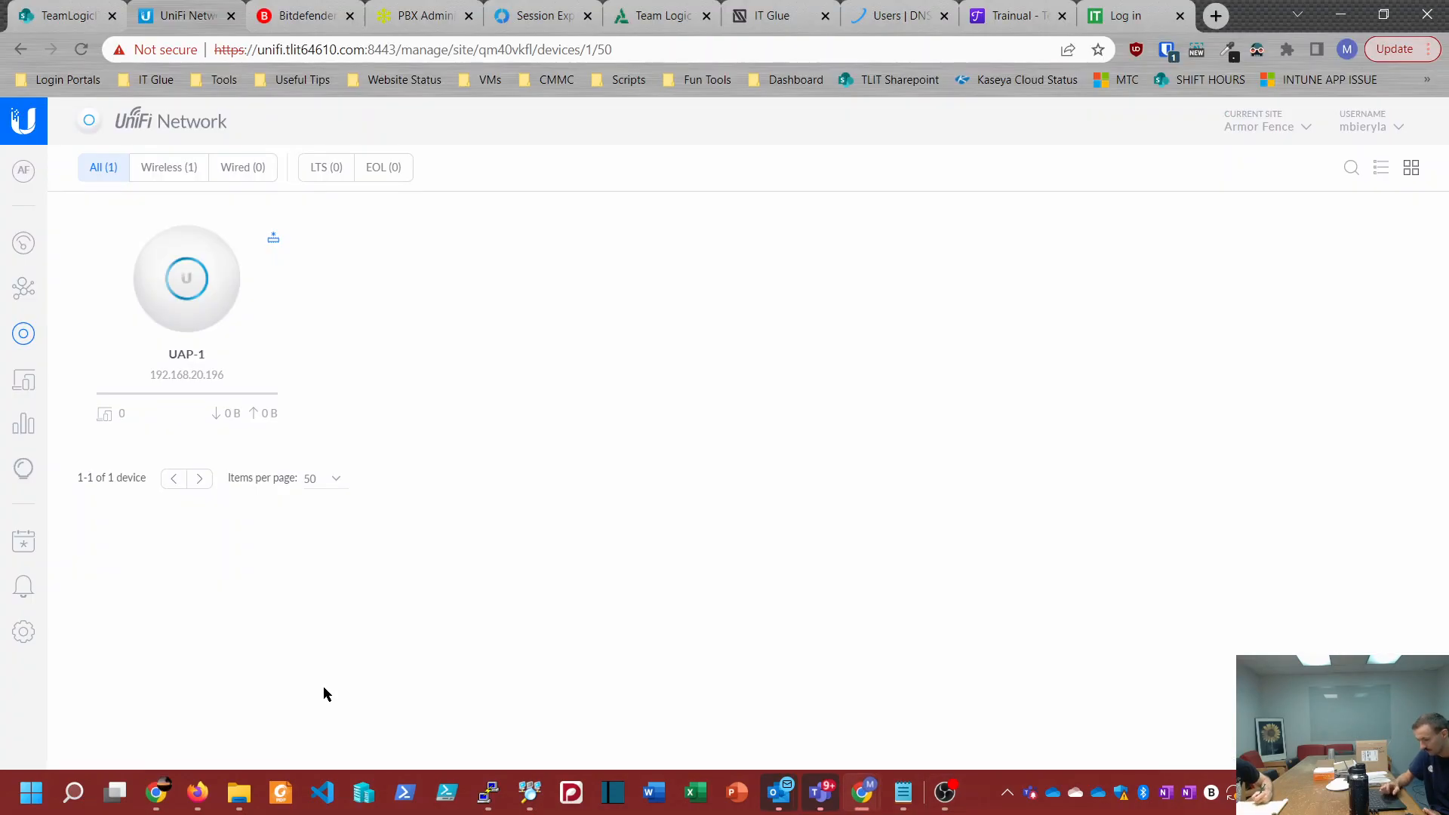
click(273, 238)
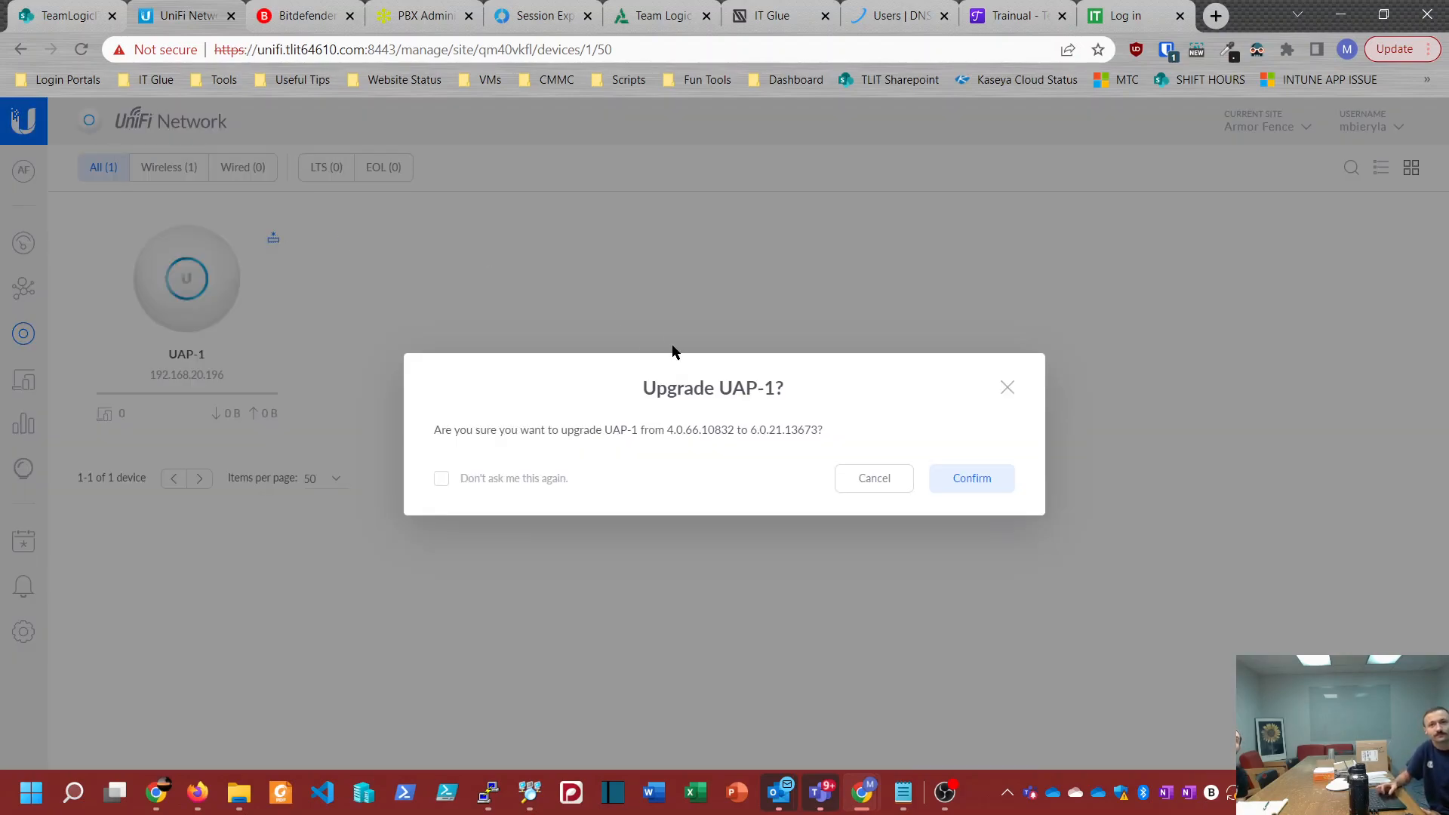
click(984, 485)
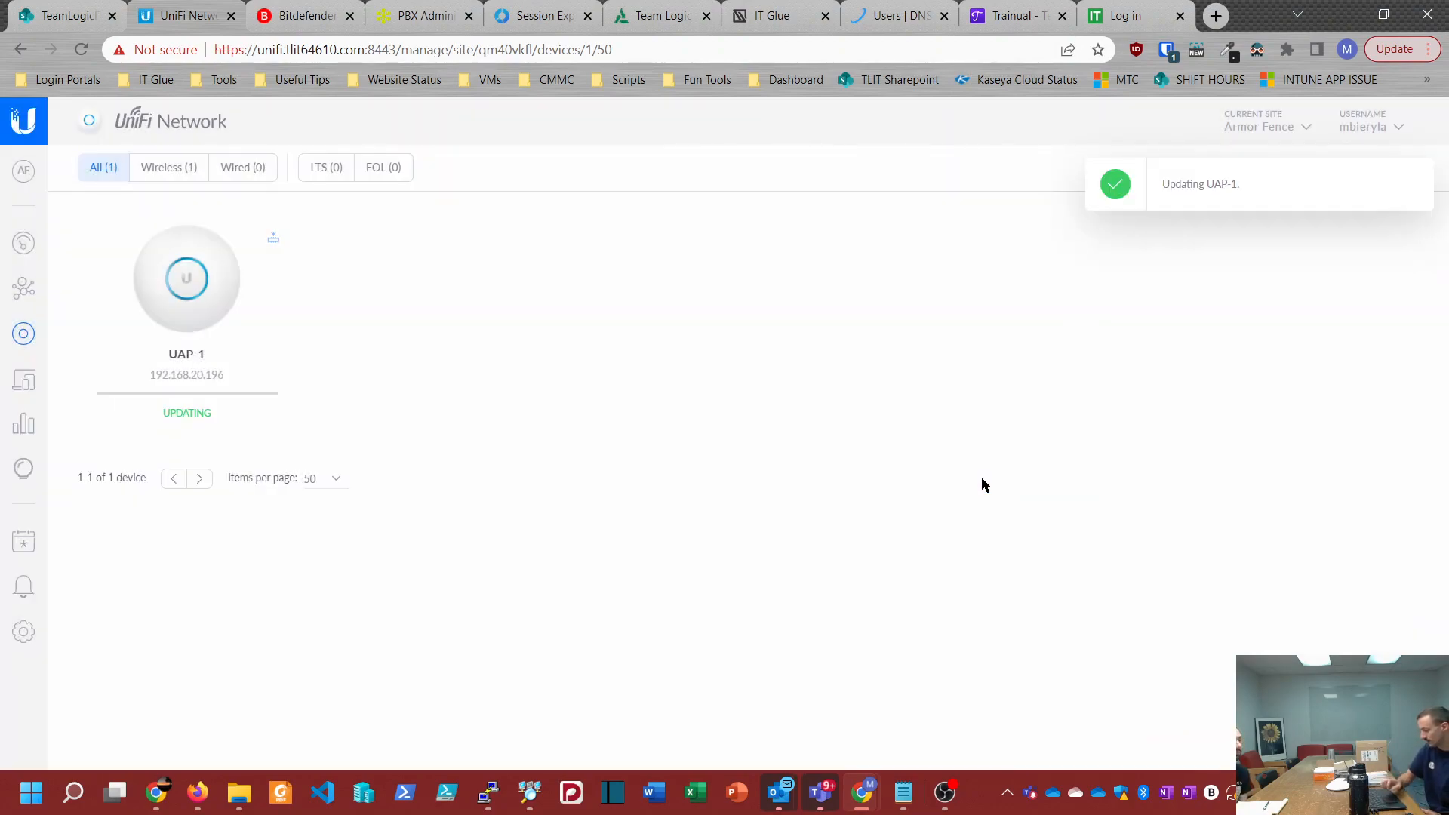
Step: Switch the computer's Wi-Fi connection from ArmorFenceWiFi to TLIT64610 and return to the UniFi devices overview
click(1312, 793)
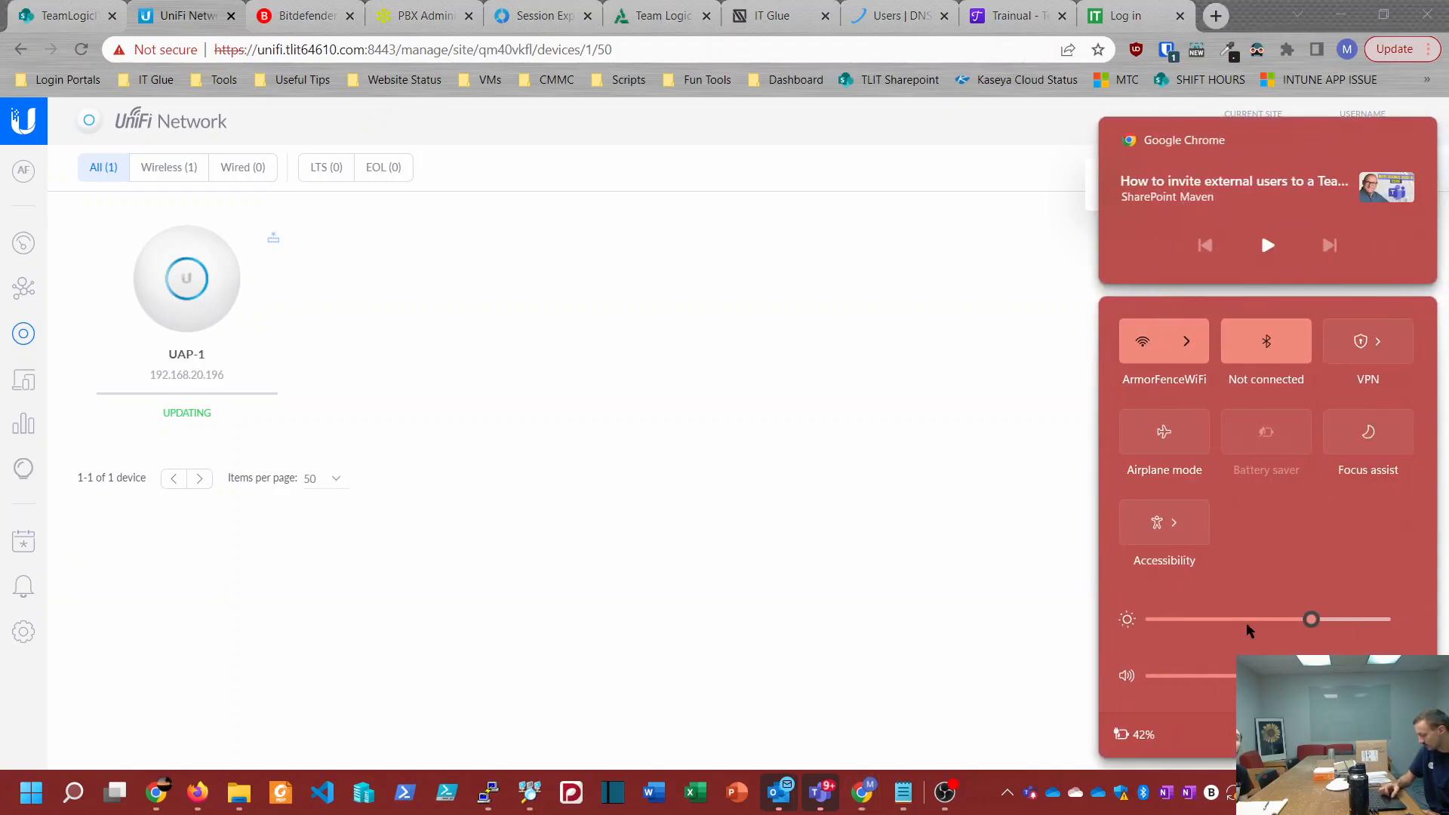
click(1186, 341)
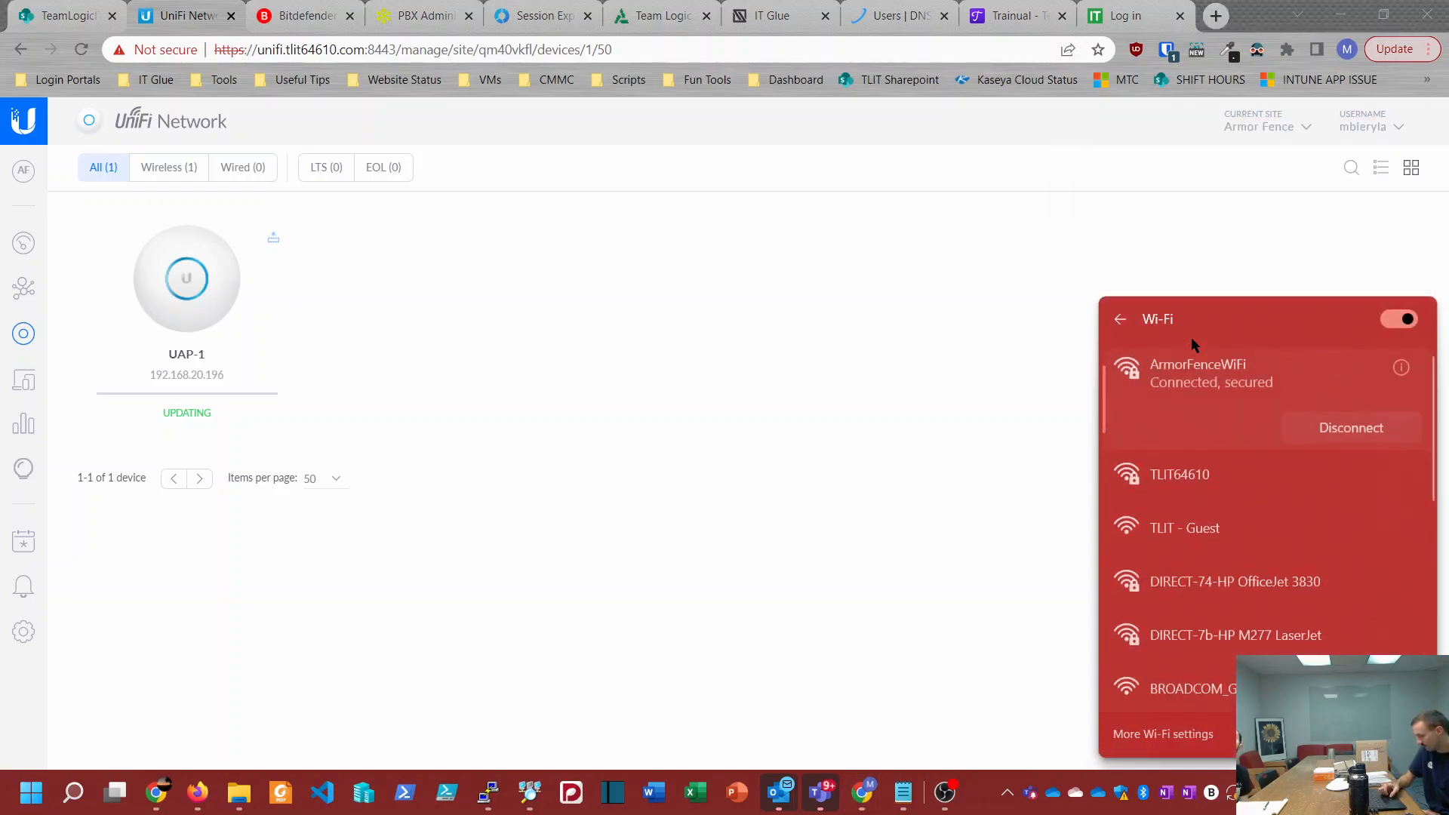
click(1162, 482)
click(1320, 516)
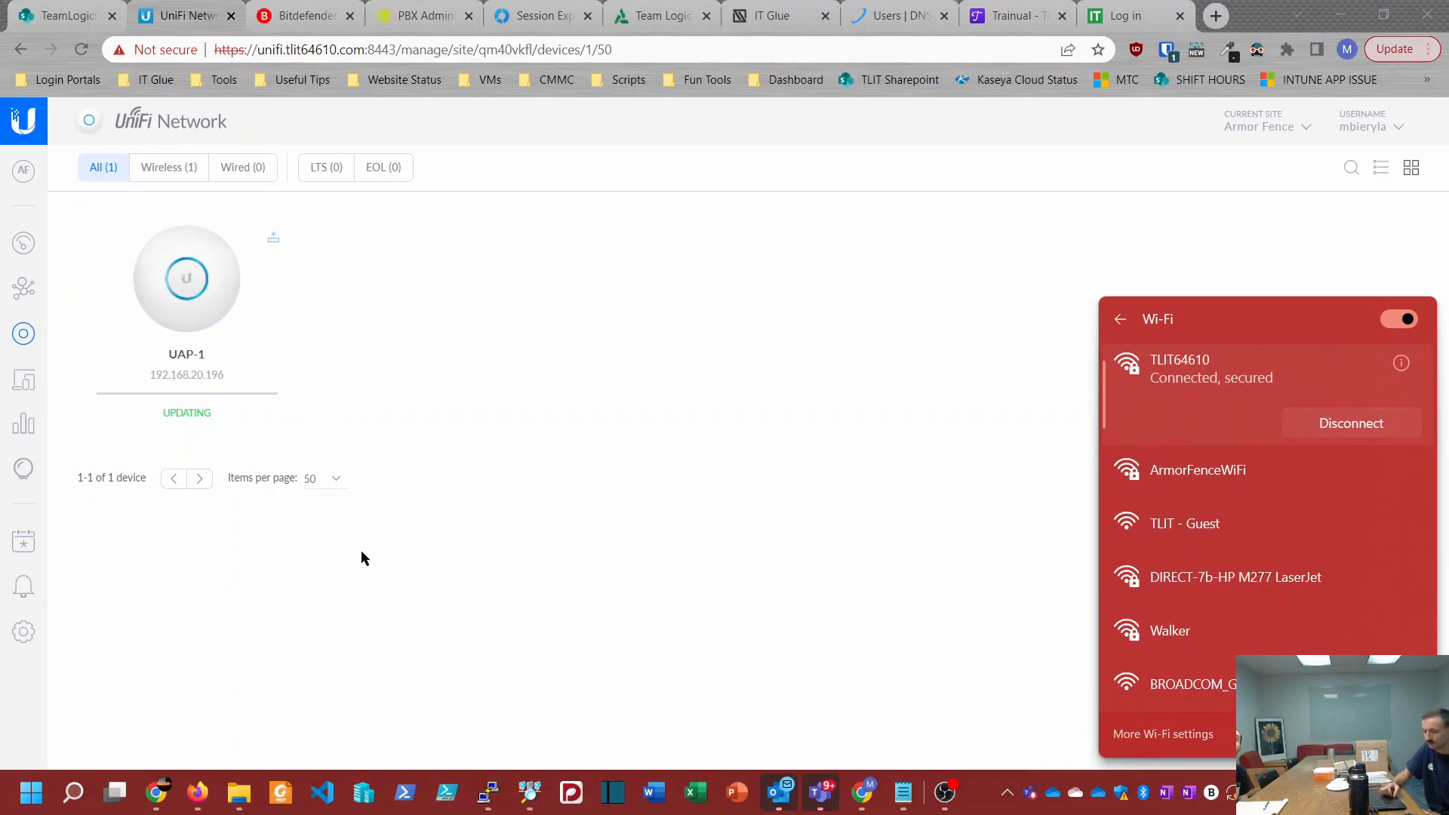
click(422, 577)
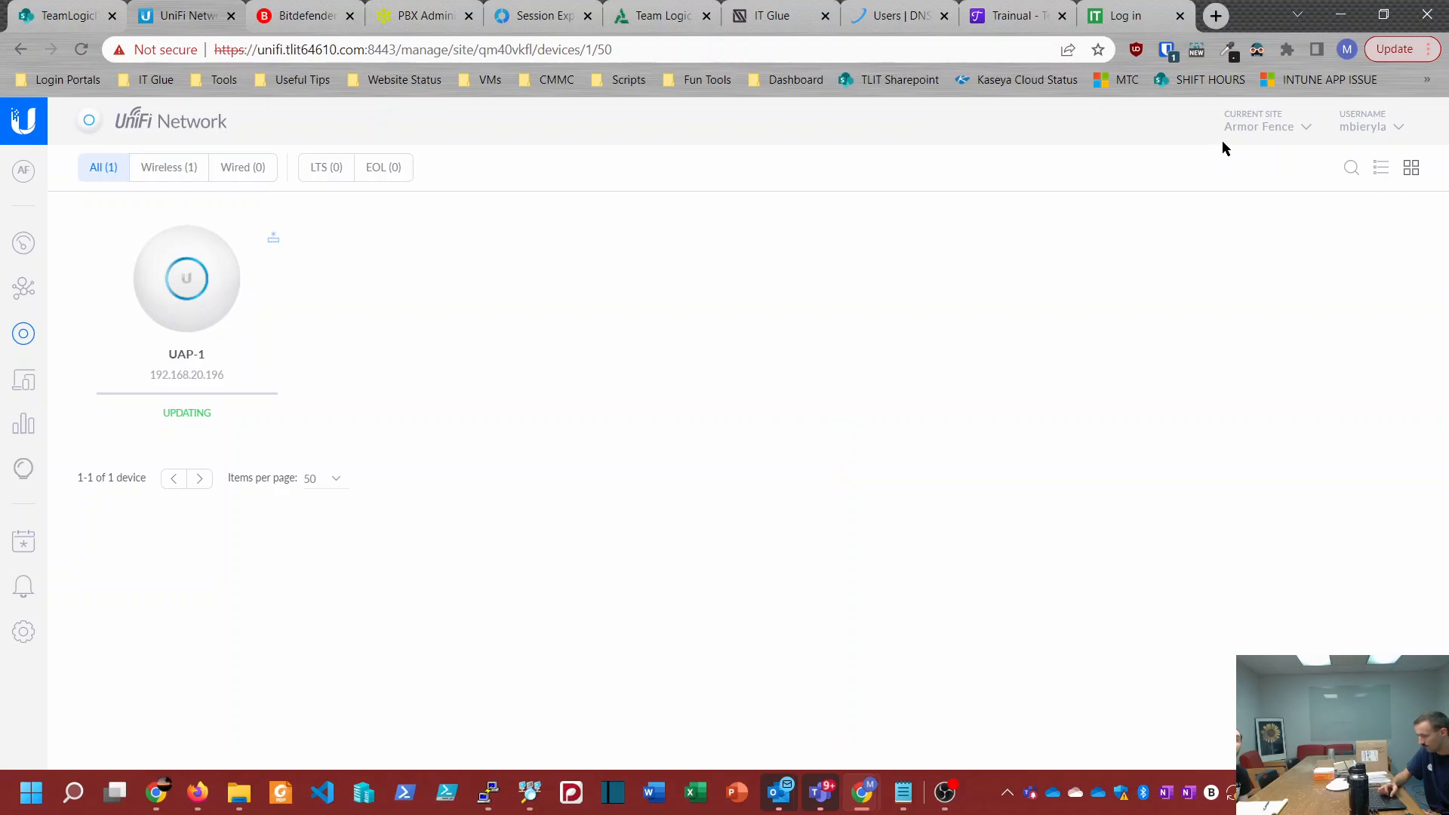
Step: Change the current site from Armor Fence to YHB to view that site's access points
click(1252, 125)
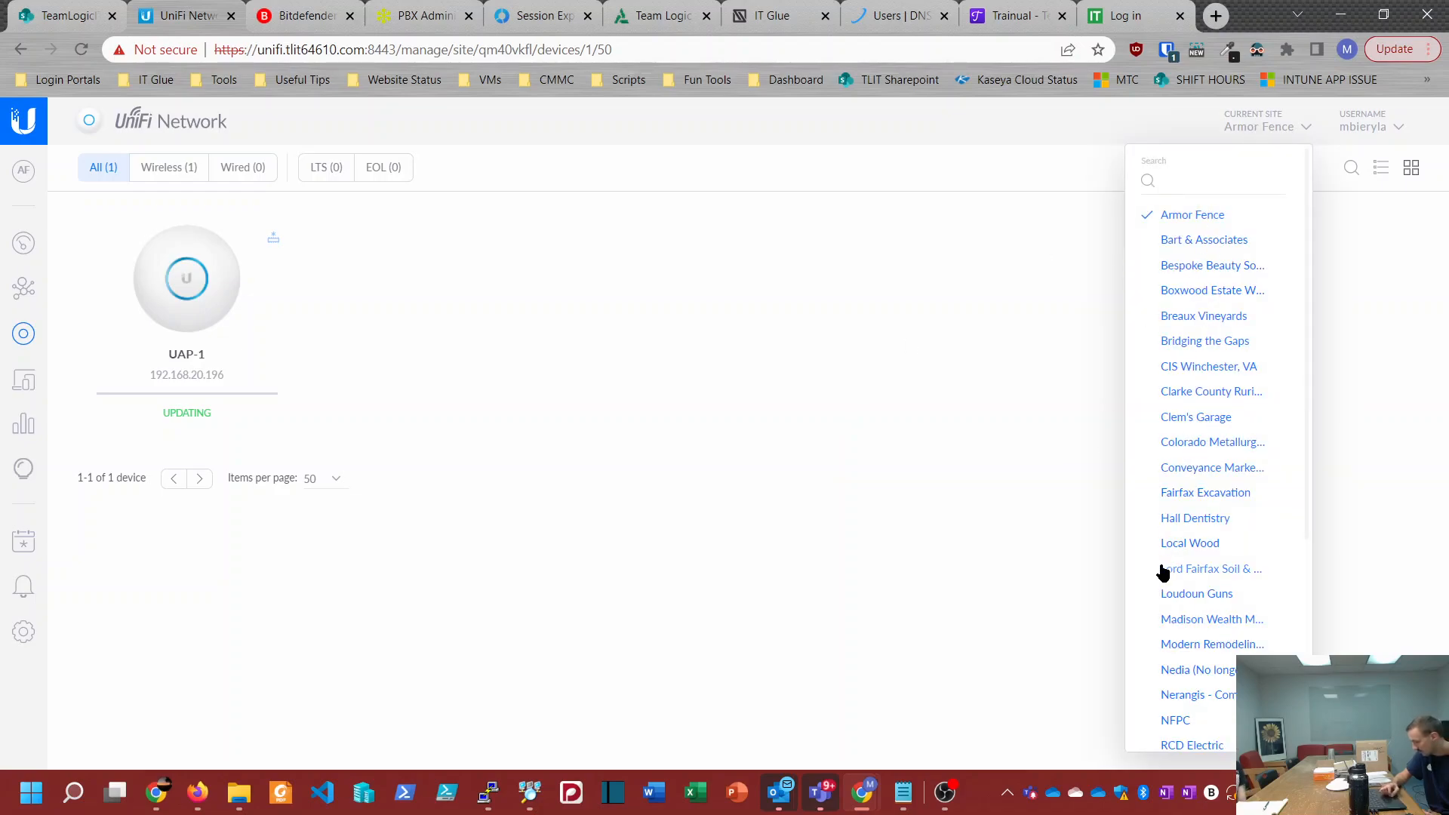
scroll(1165, 577, down, 4)
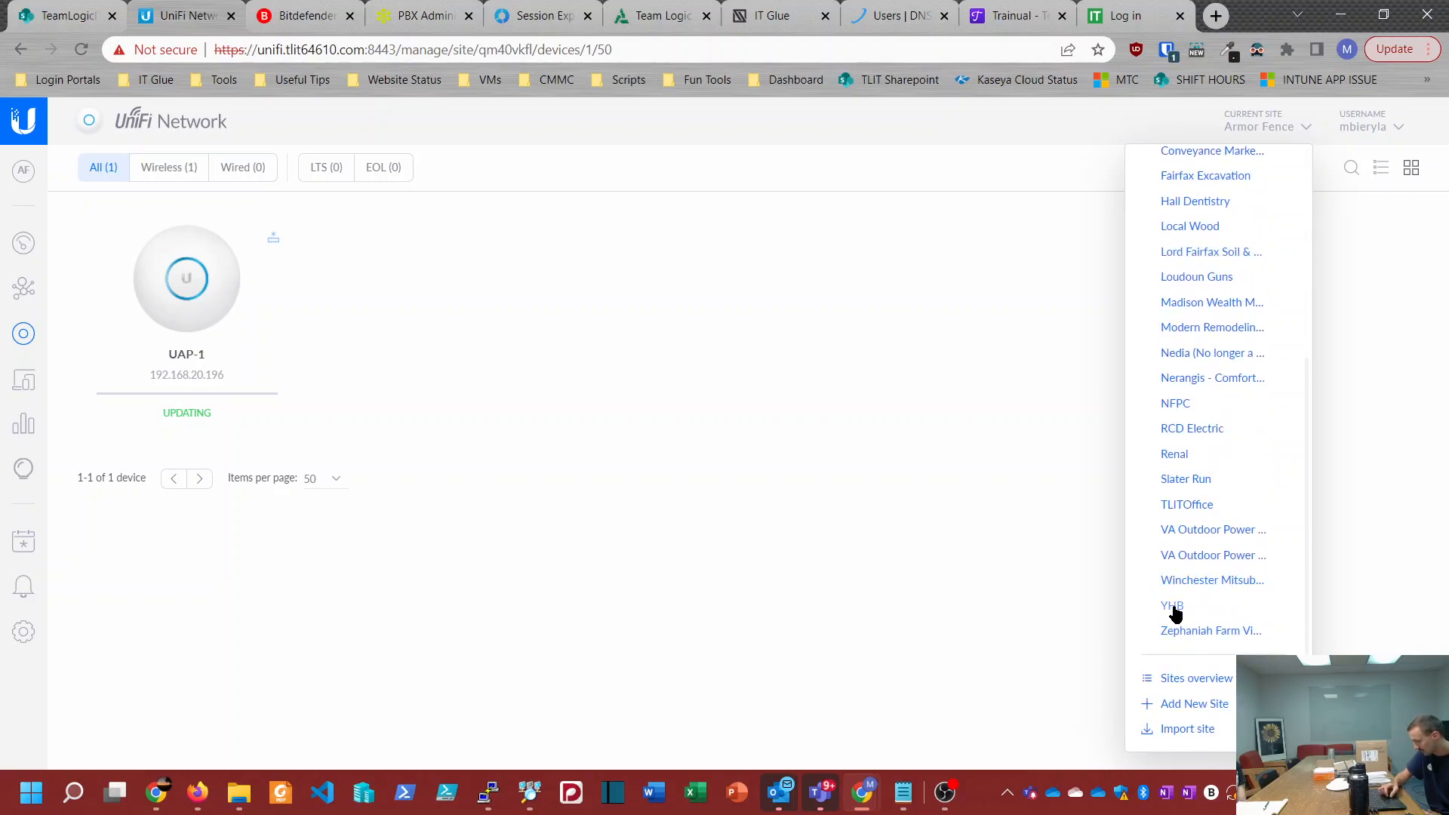
click(1174, 606)
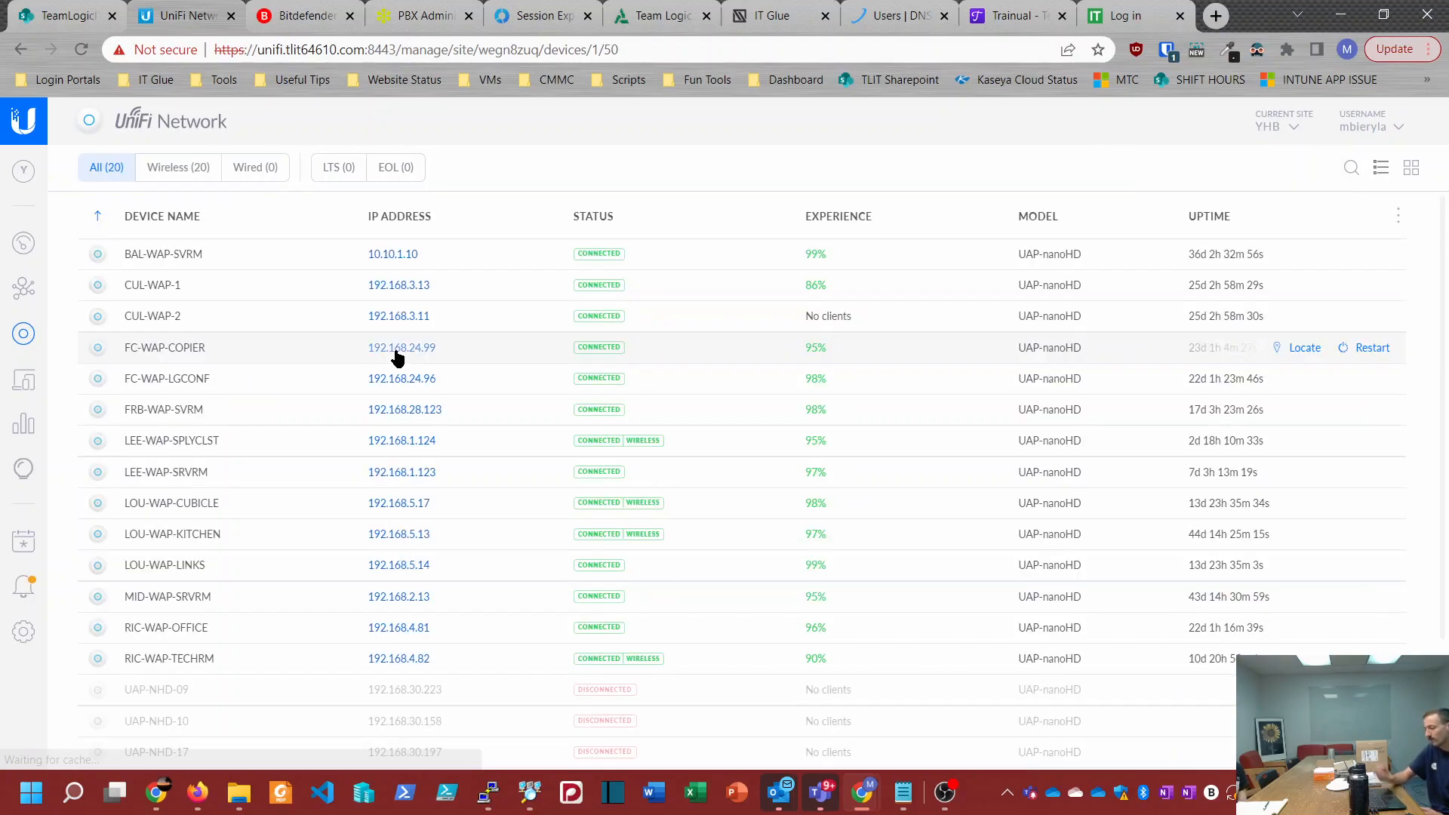
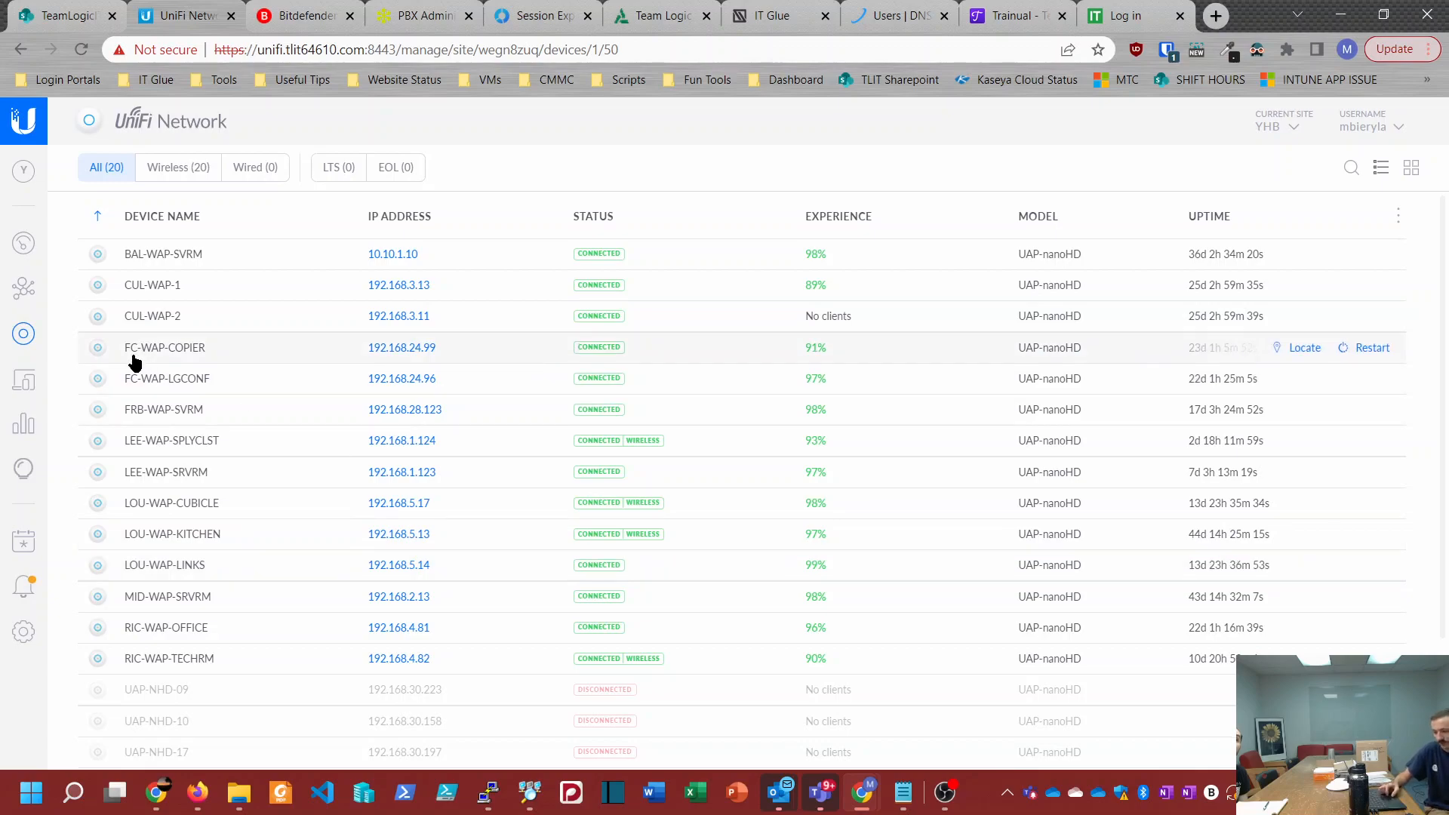
Step: Open the YHB site's client list and show all wired and wireless clients
click(22, 382)
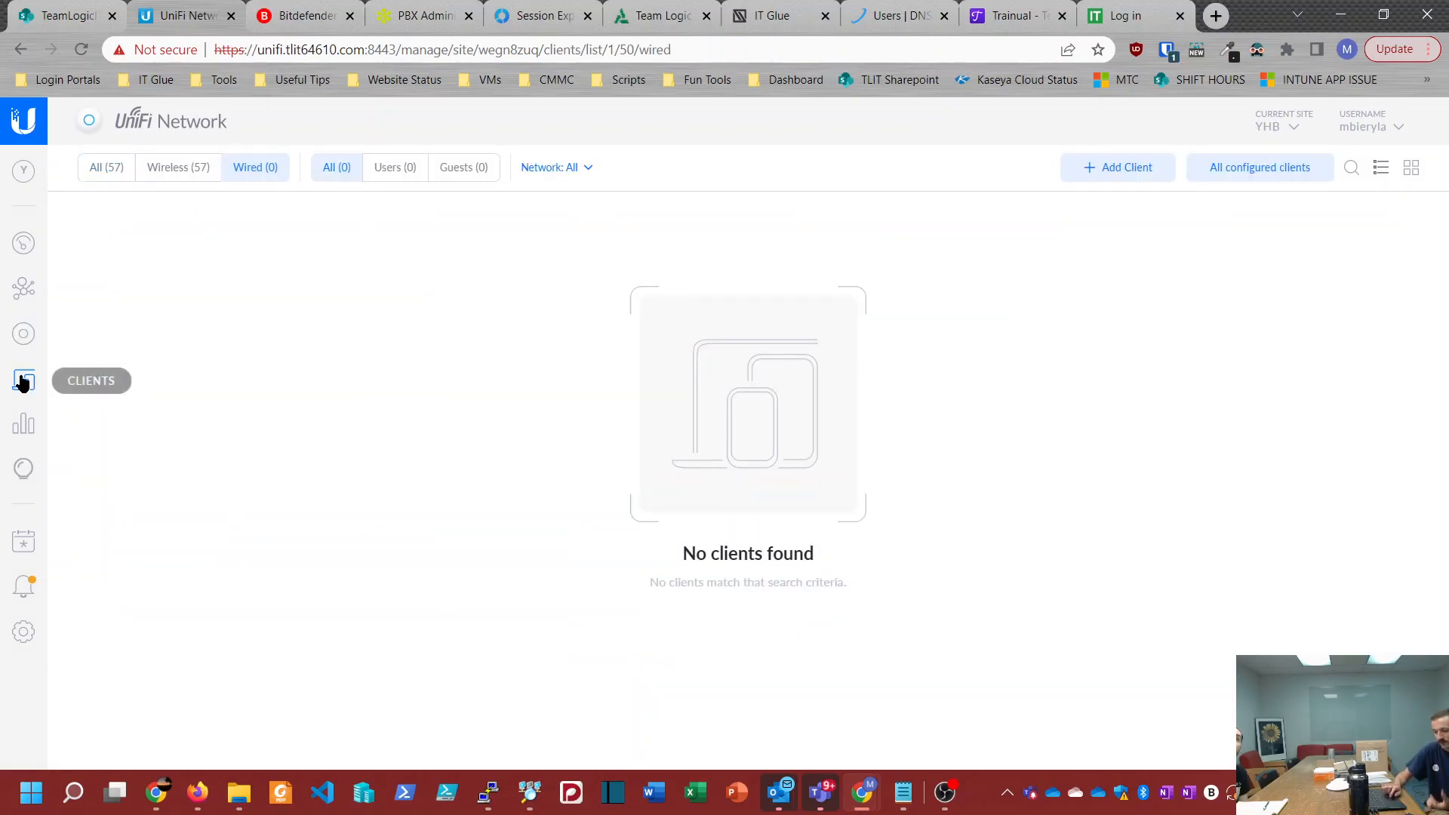
click(92, 173)
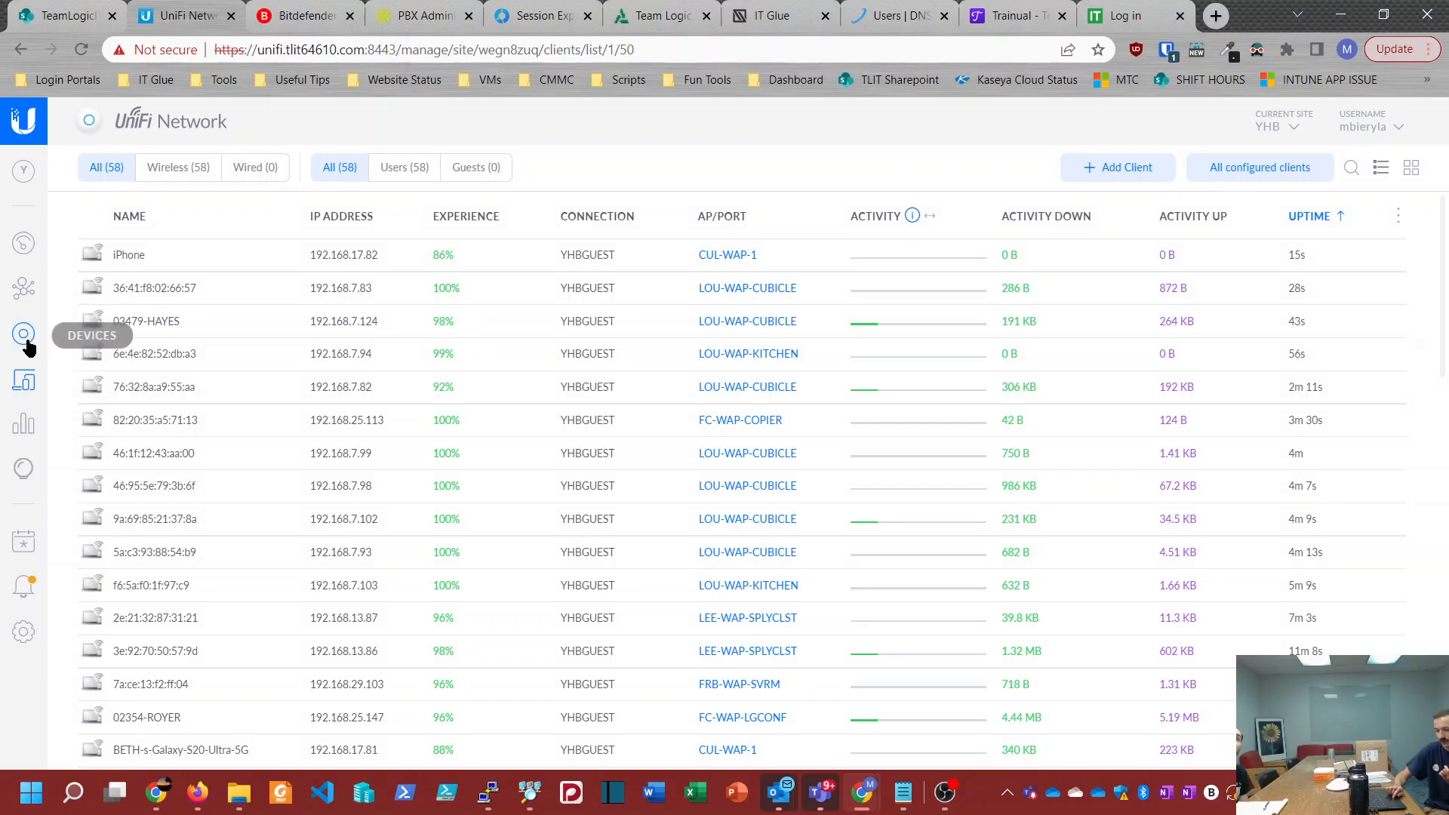
Step: Open the YHB site's topology map and examine how the access points and their clients are linked
click(22, 295)
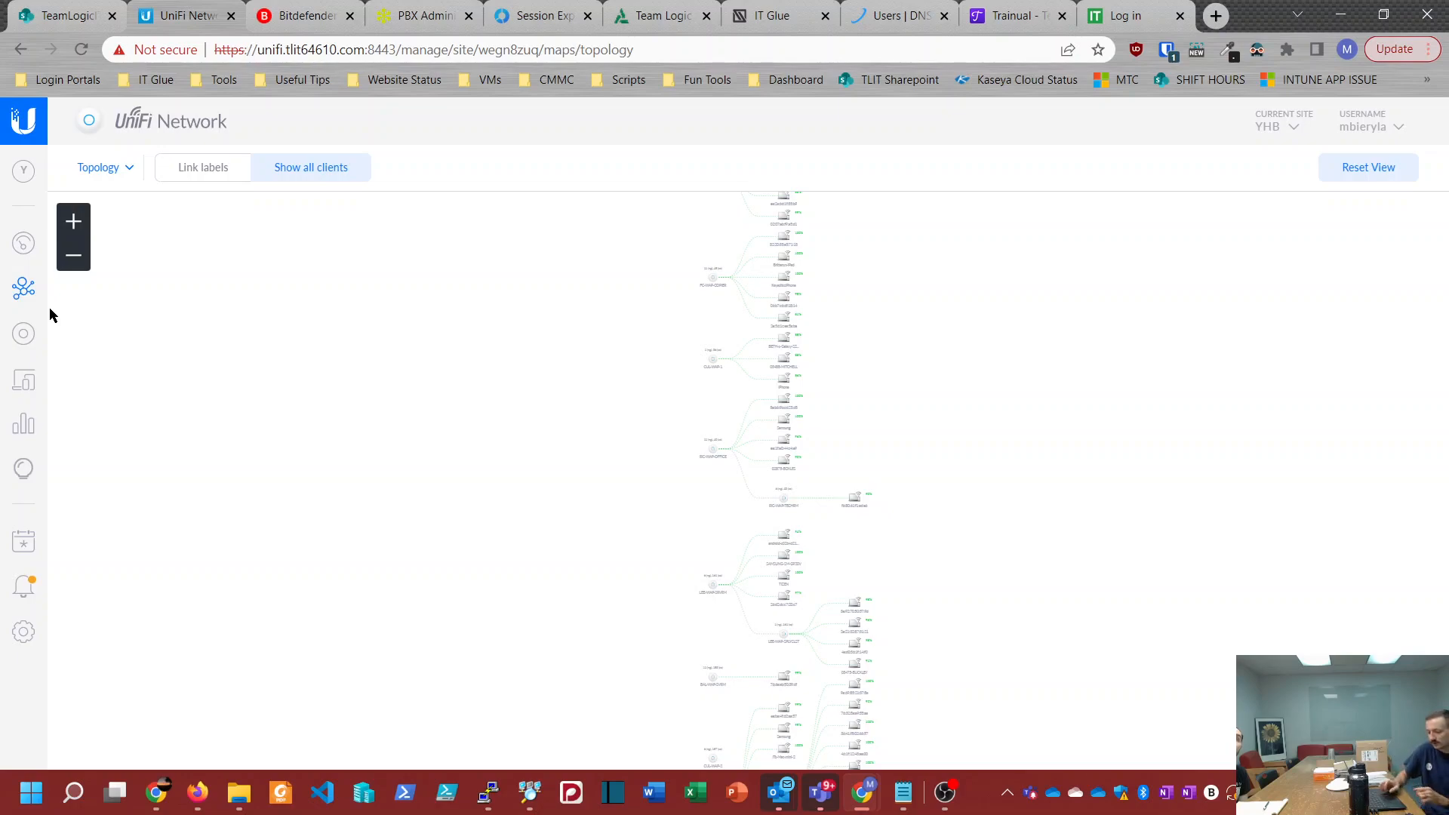
scroll(690, 491, up, 3)
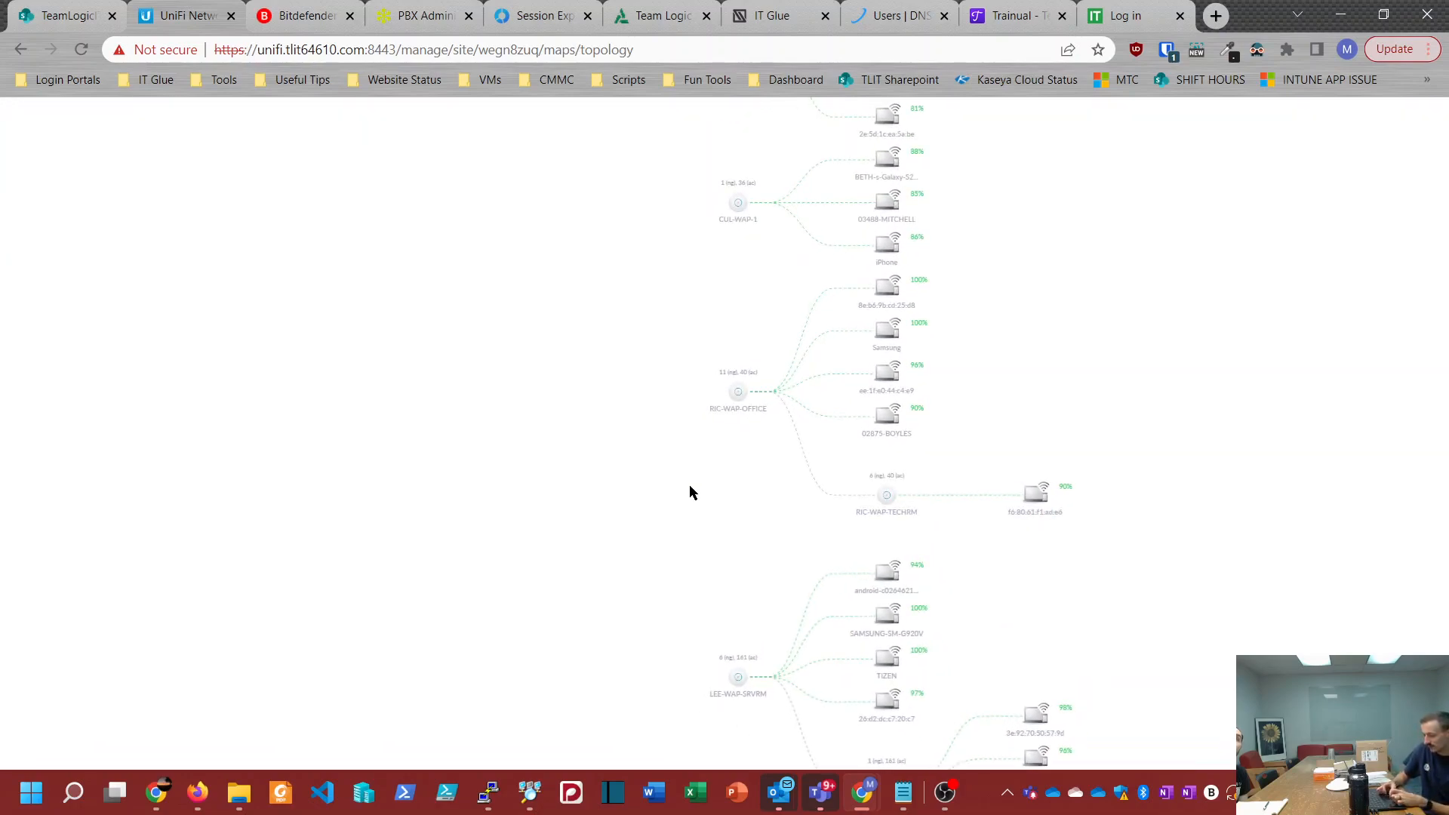
drag(705, 541, 434, 332)
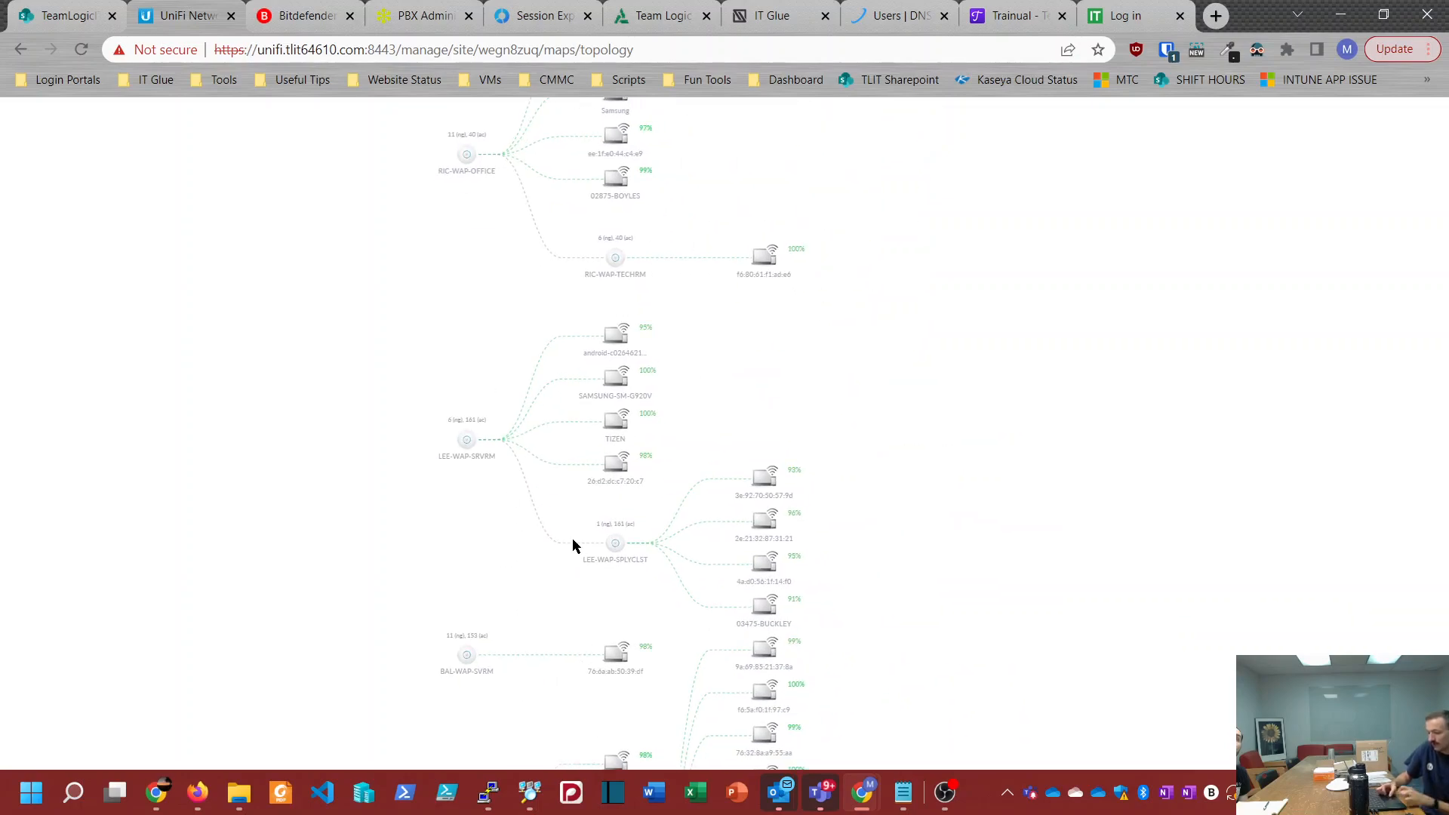
scroll(604, 551, down, 7)
drag(638, 555, 569, 197)
drag(536, 303, 550, 472)
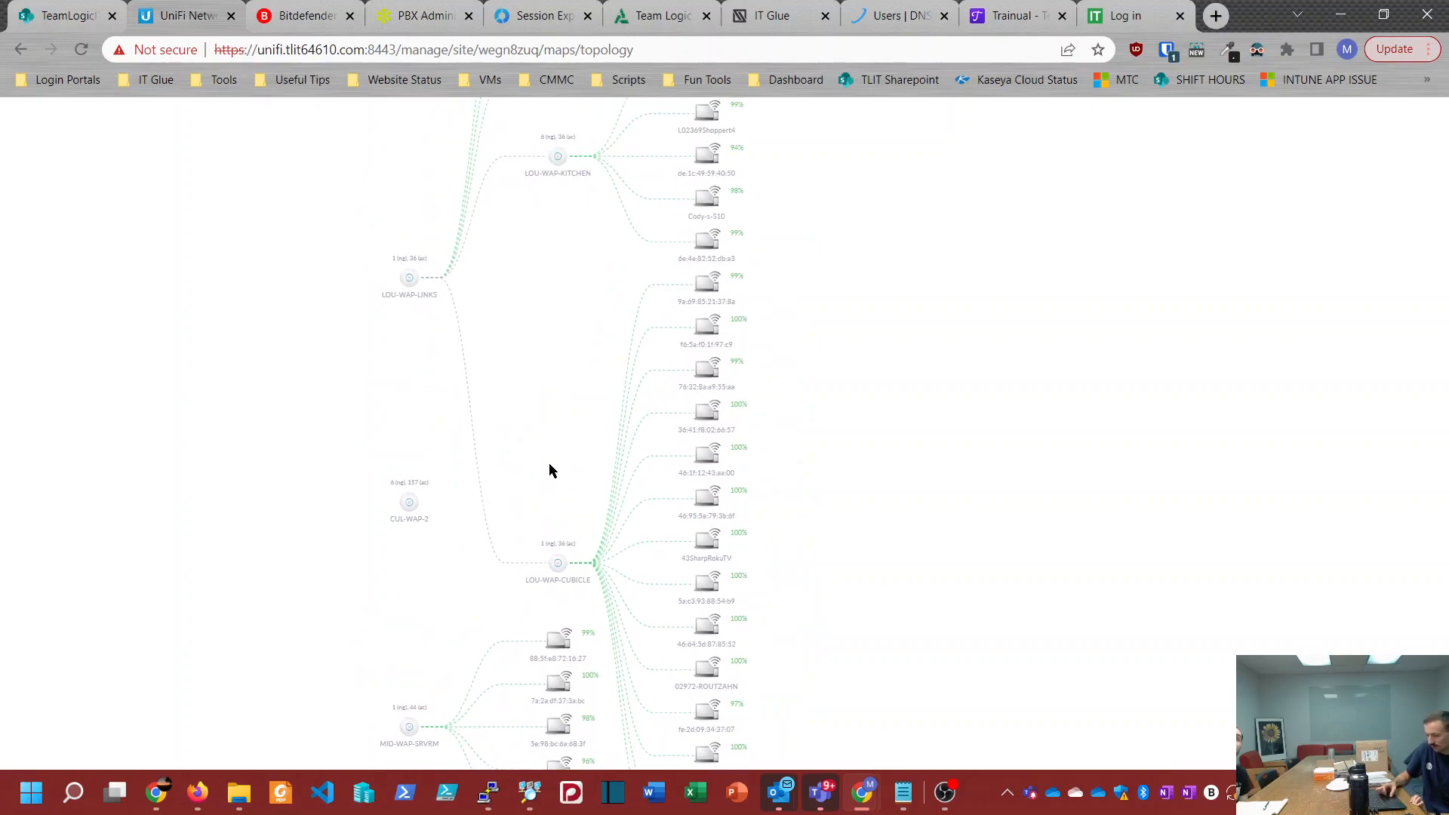
drag(532, 315, 476, 464)
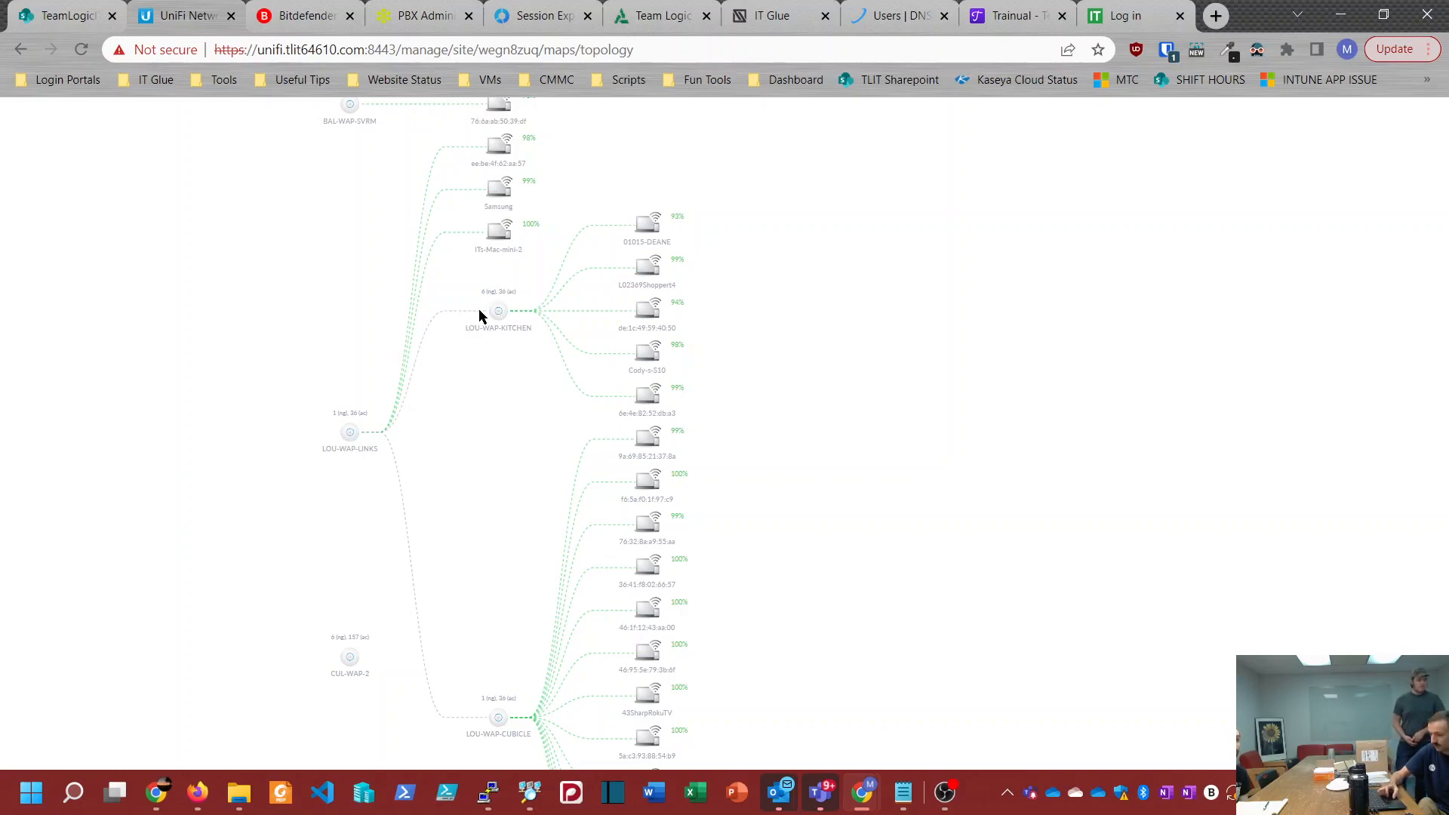
Step: Examine the wireless uplinks under LOU-WAP-LINKS and the other branches of the map, and return to the client list
mouse_move(934, 802)
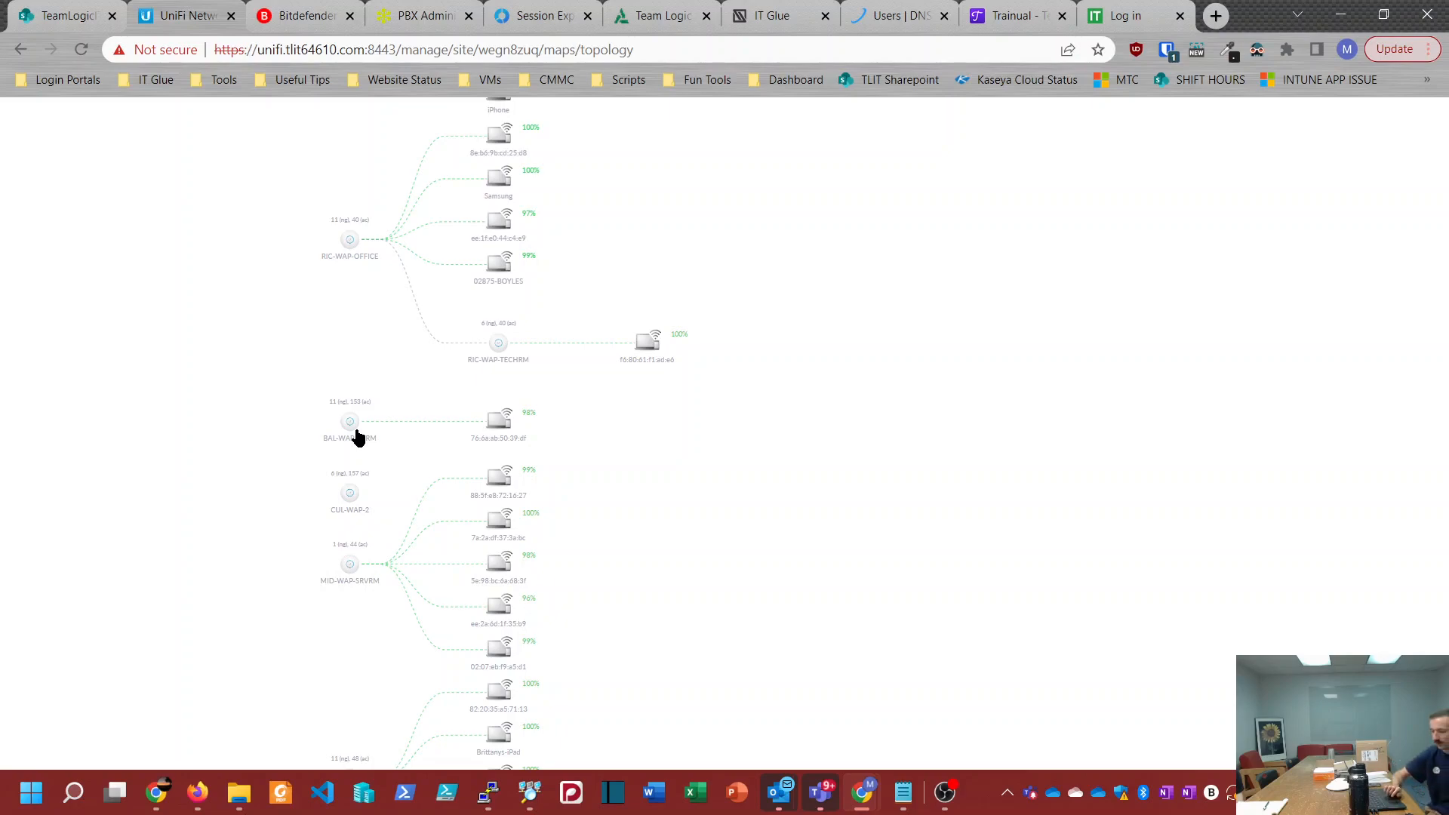
scroll(235, 469, down, 4)
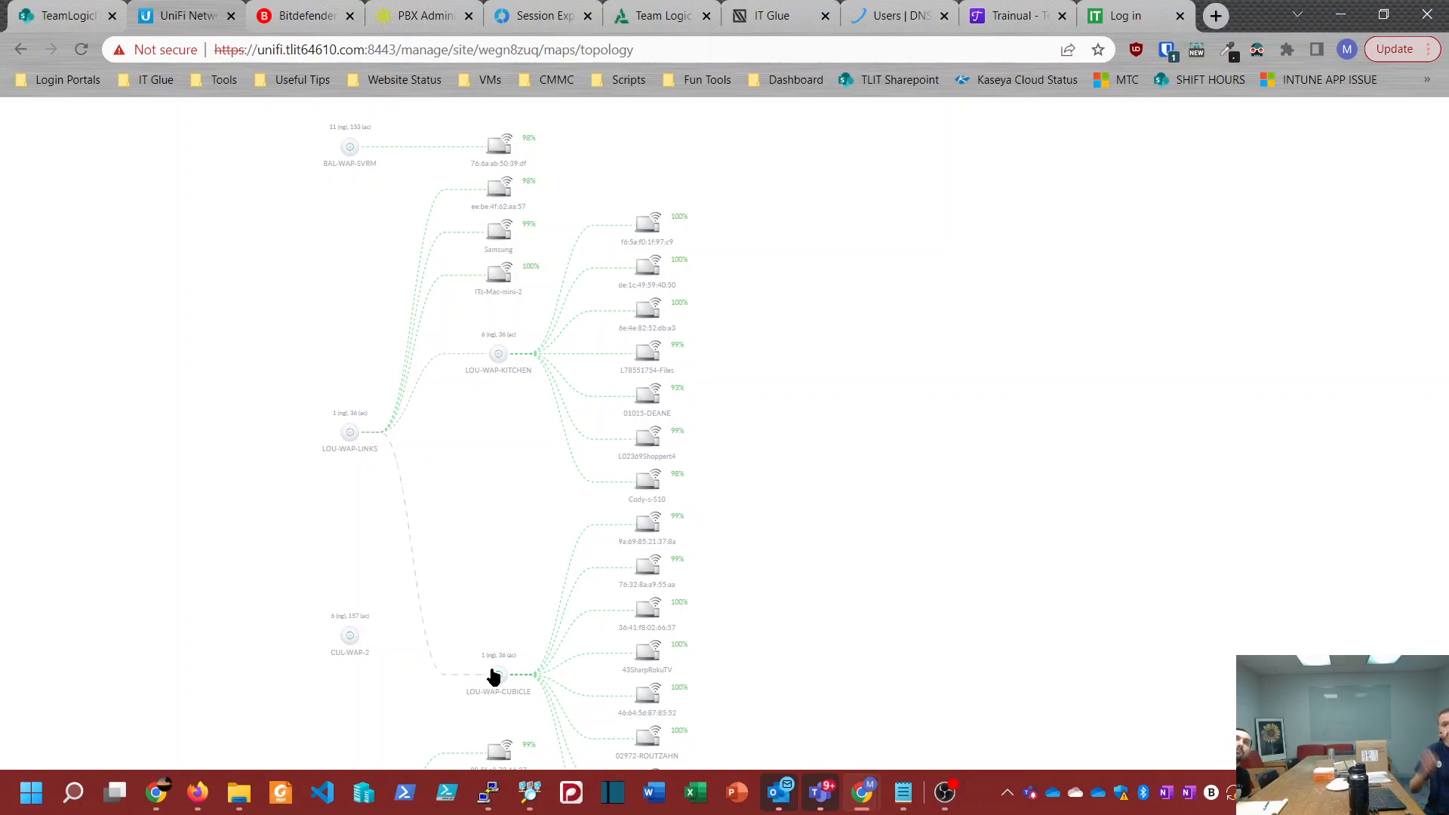
scroll(161, 329, up, 3)
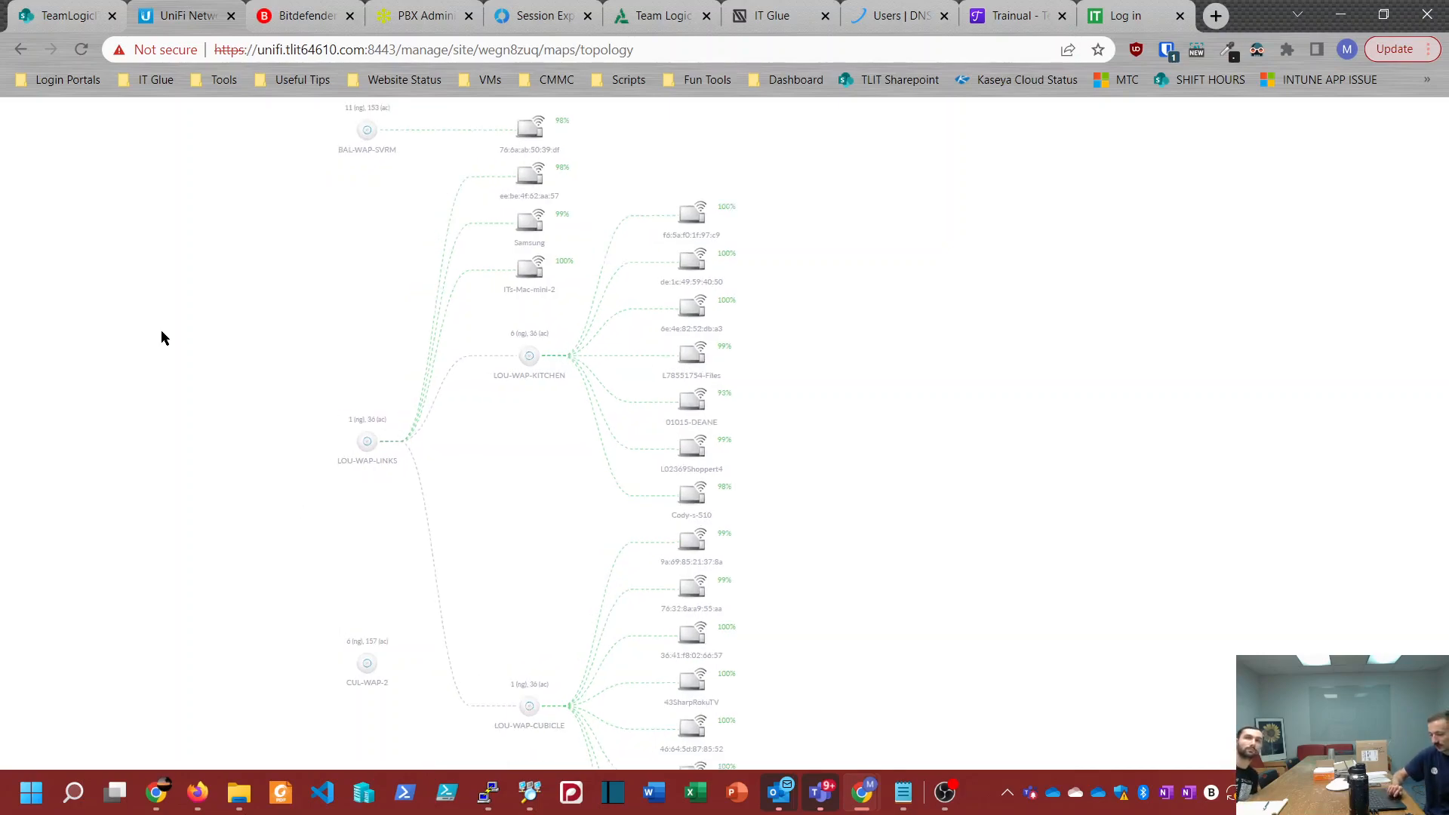
scroll(161, 329, down, 3)
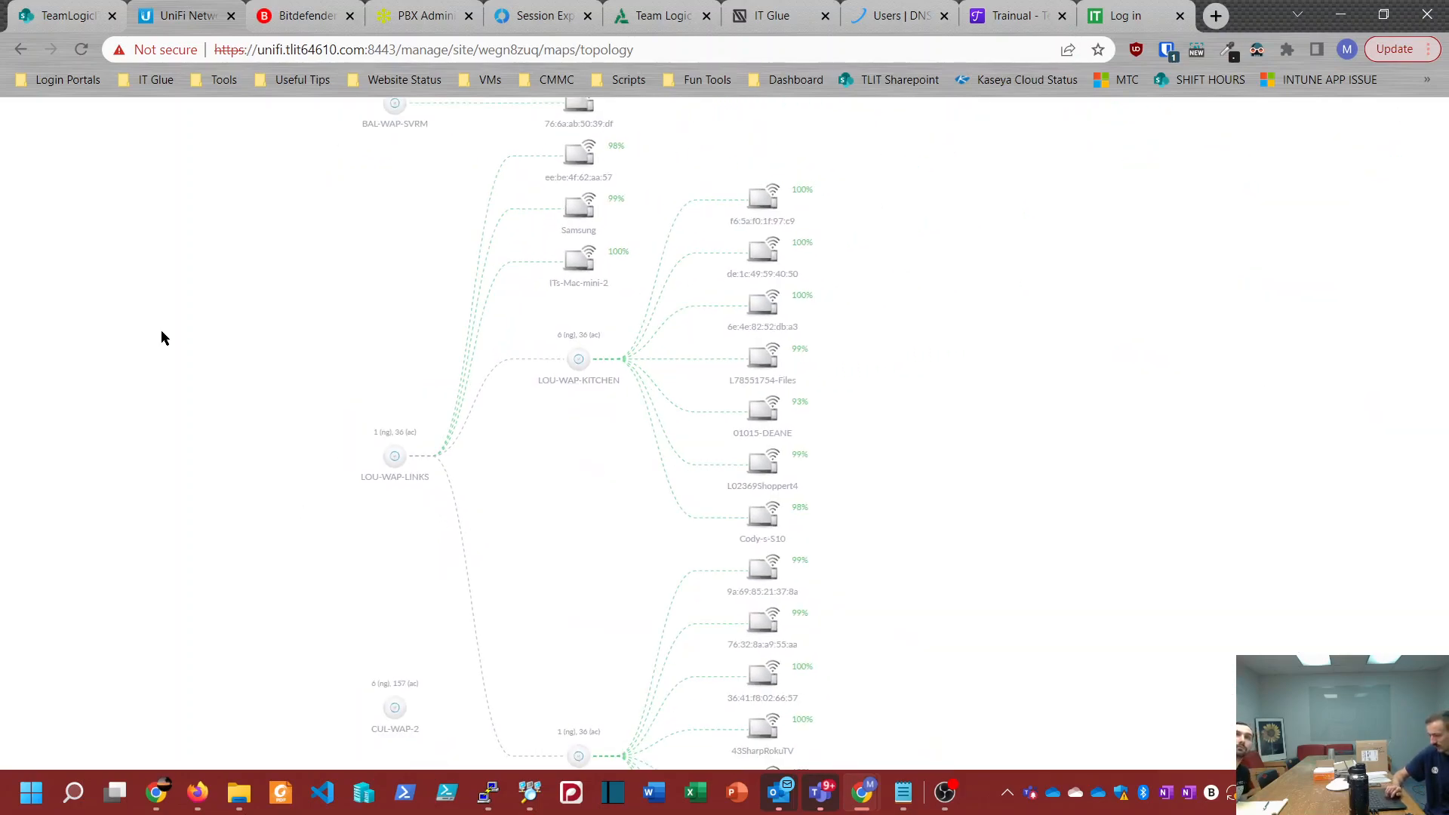
drag(916, 229, 921, 514)
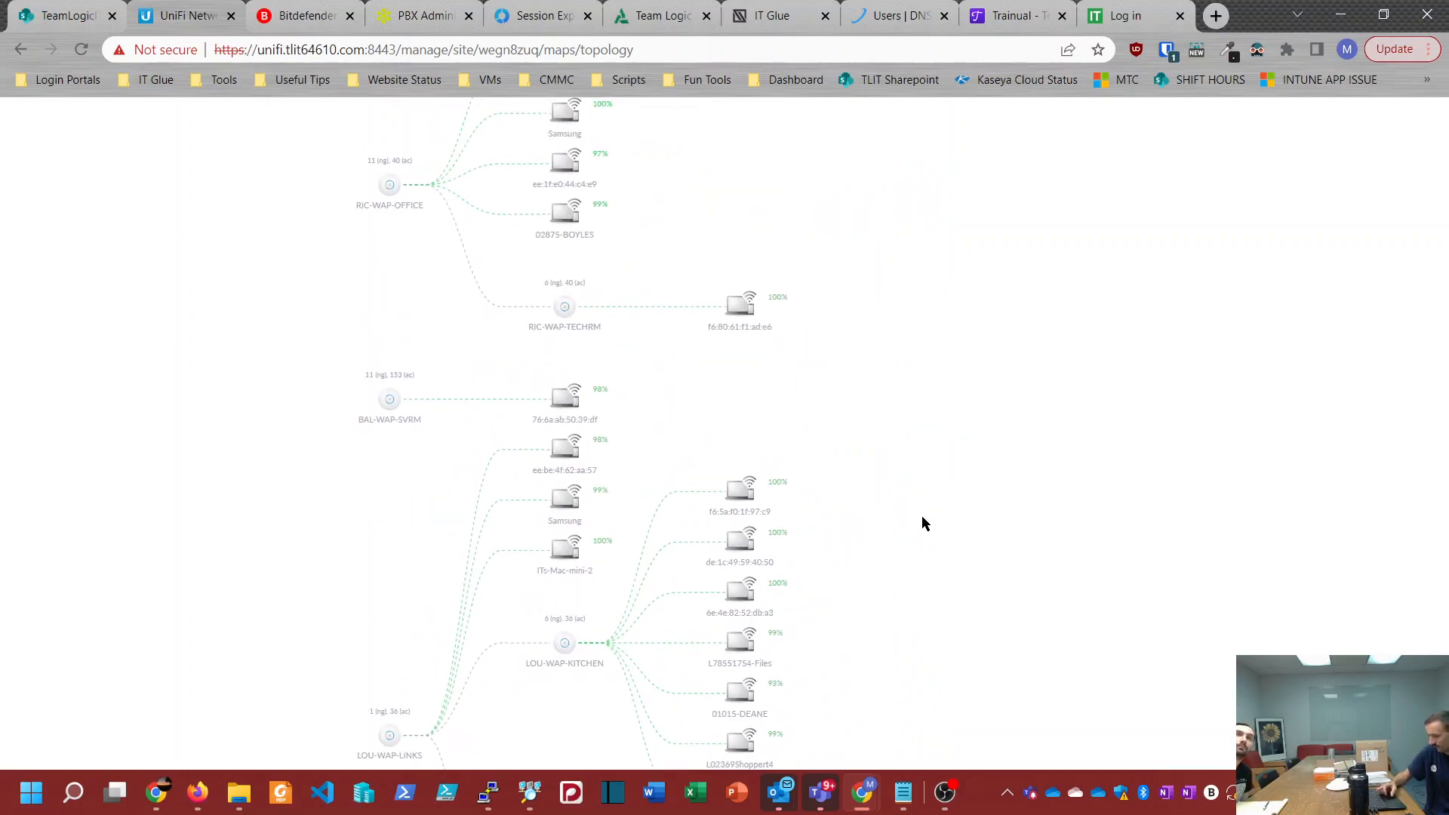
drag(1035, 226, 991, 729)
drag(1003, 267, 988, 718)
drag(973, 228, 1025, 788)
drag(1006, 302, 1020, 777)
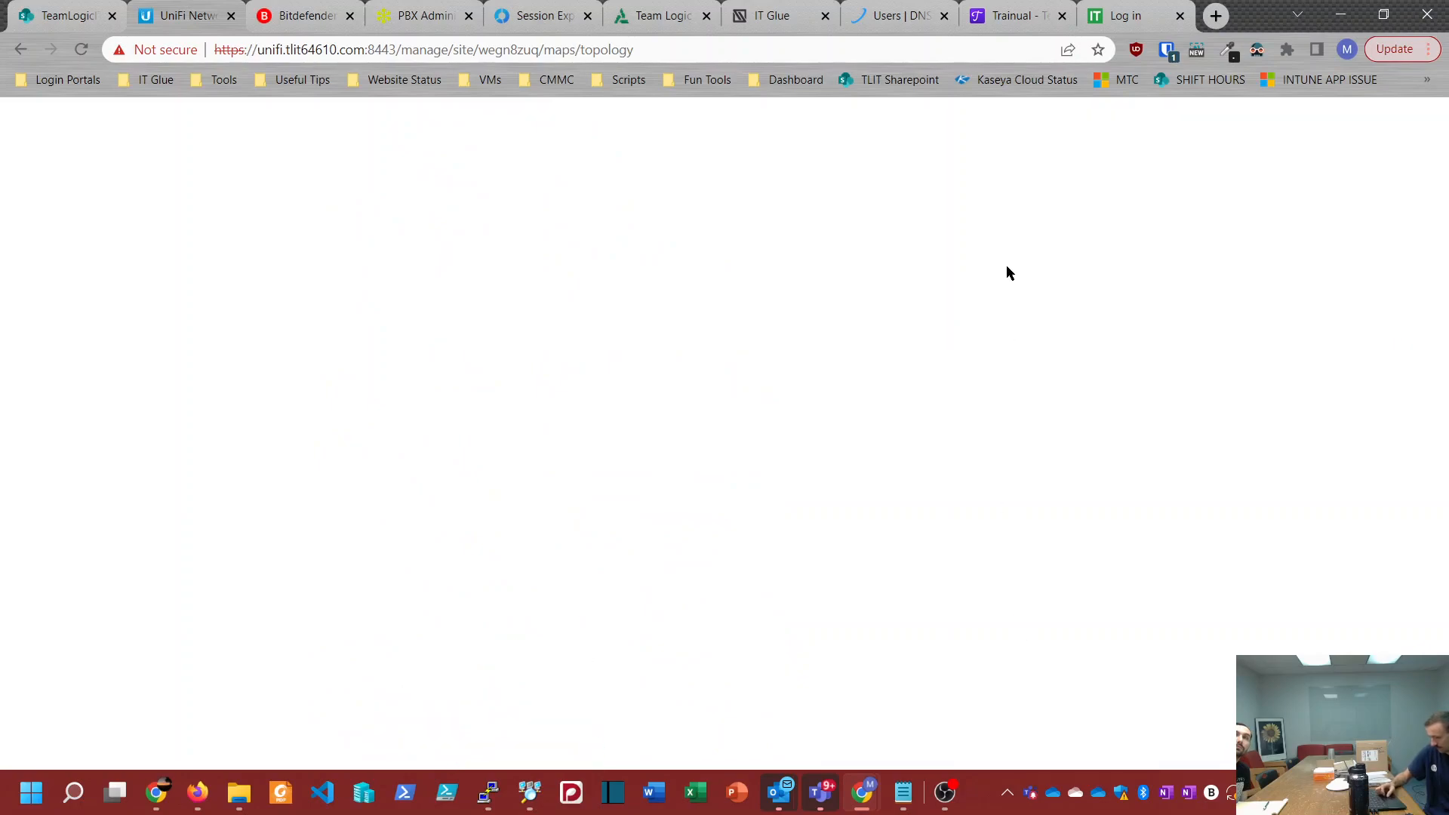
click(15, 50)
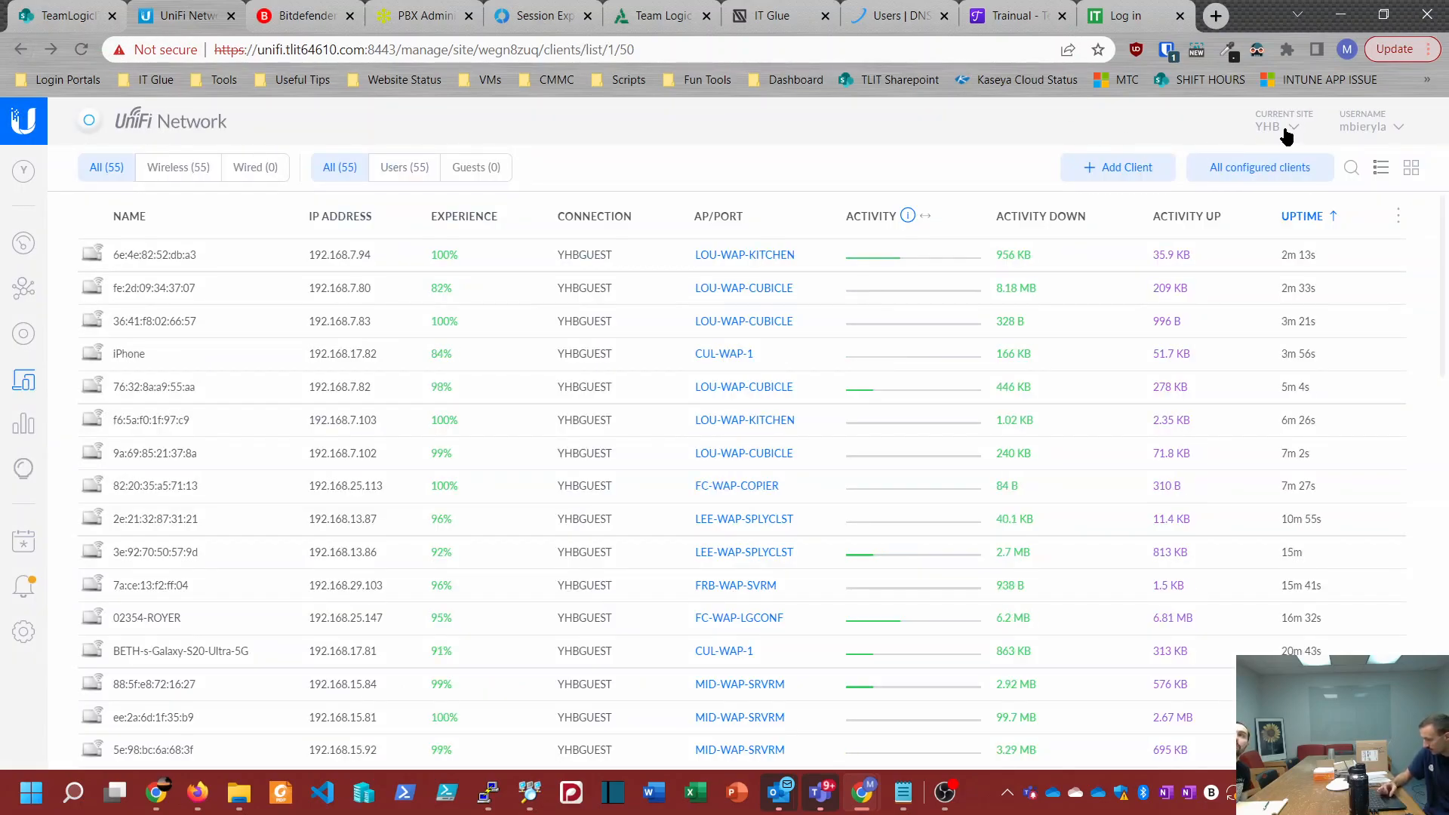
Step: Change the current site to Clarke County Ruritan Fairgrounds and view its topology map
click(1287, 133)
scroll(1174, 475, up, 4)
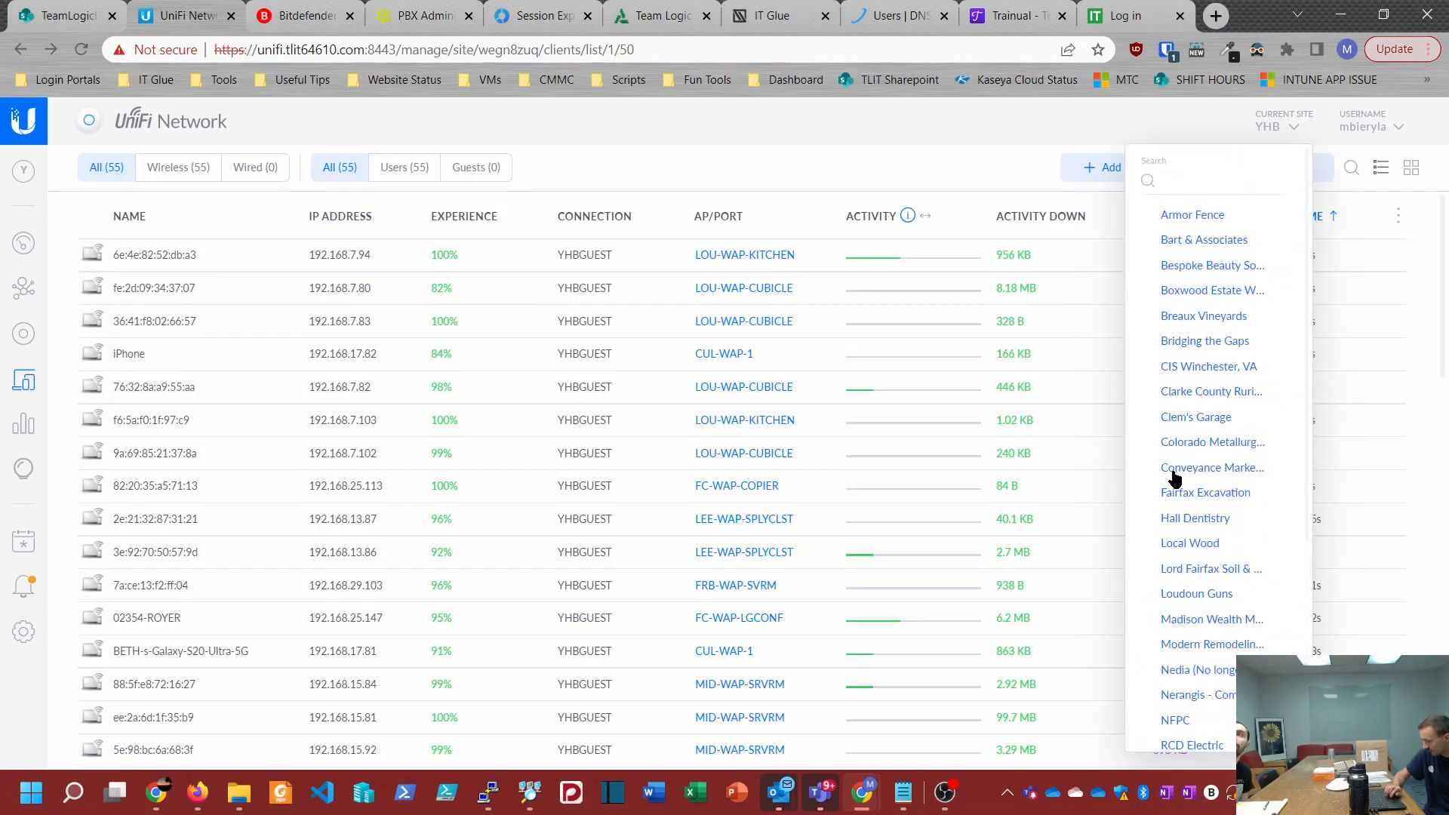
click(1177, 392)
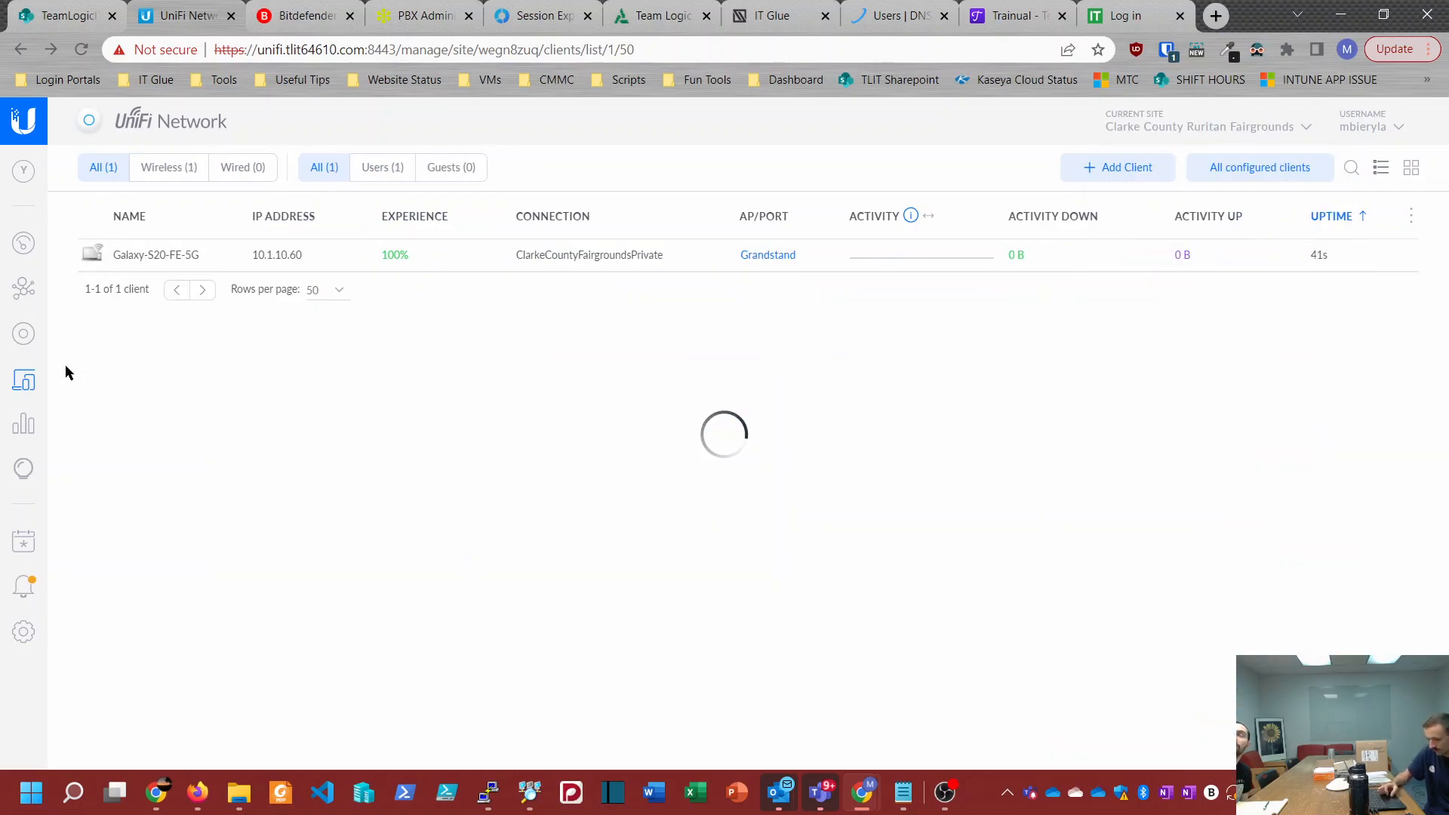
click(23, 289)
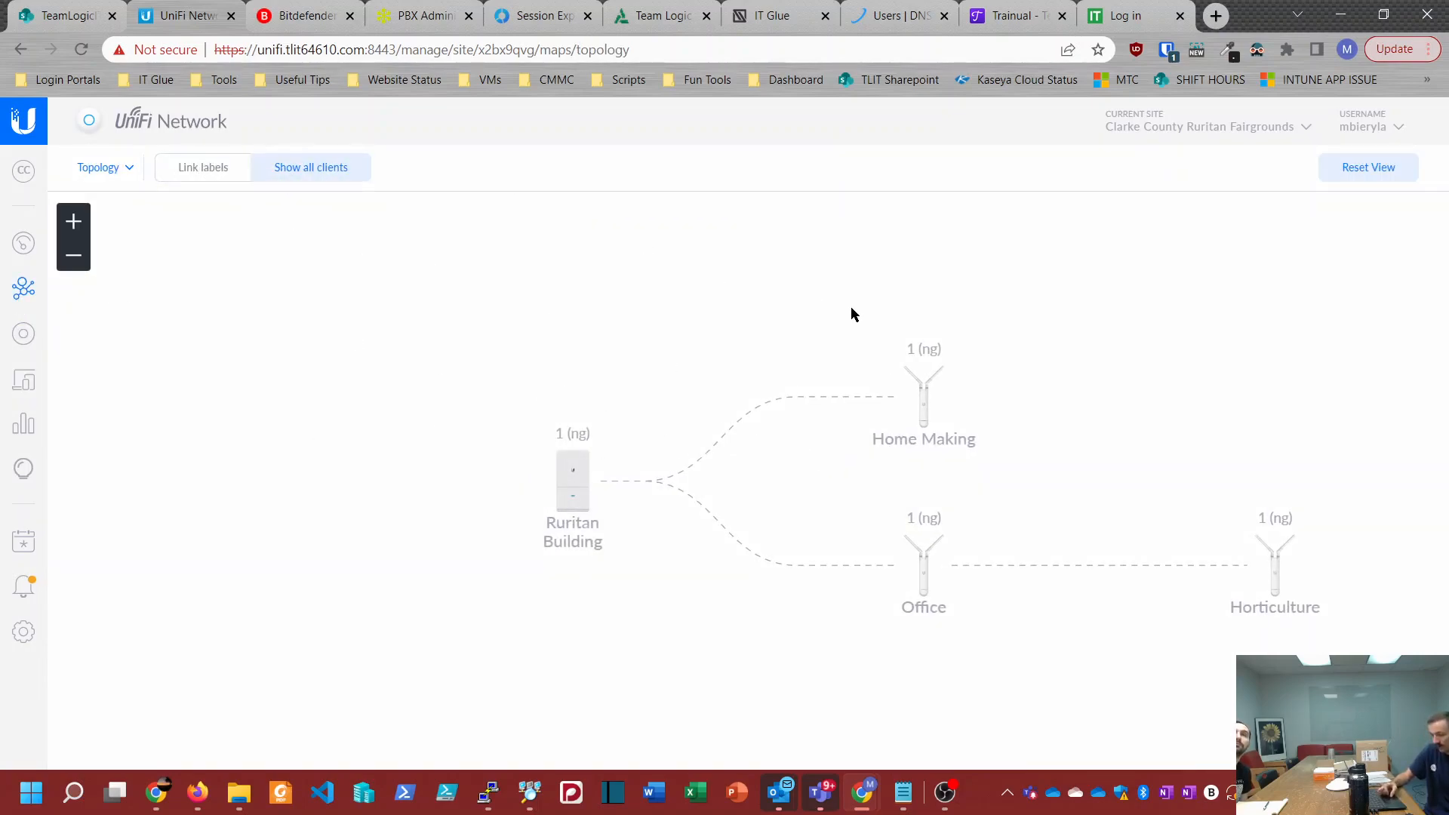
drag(849, 306, 595, 257)
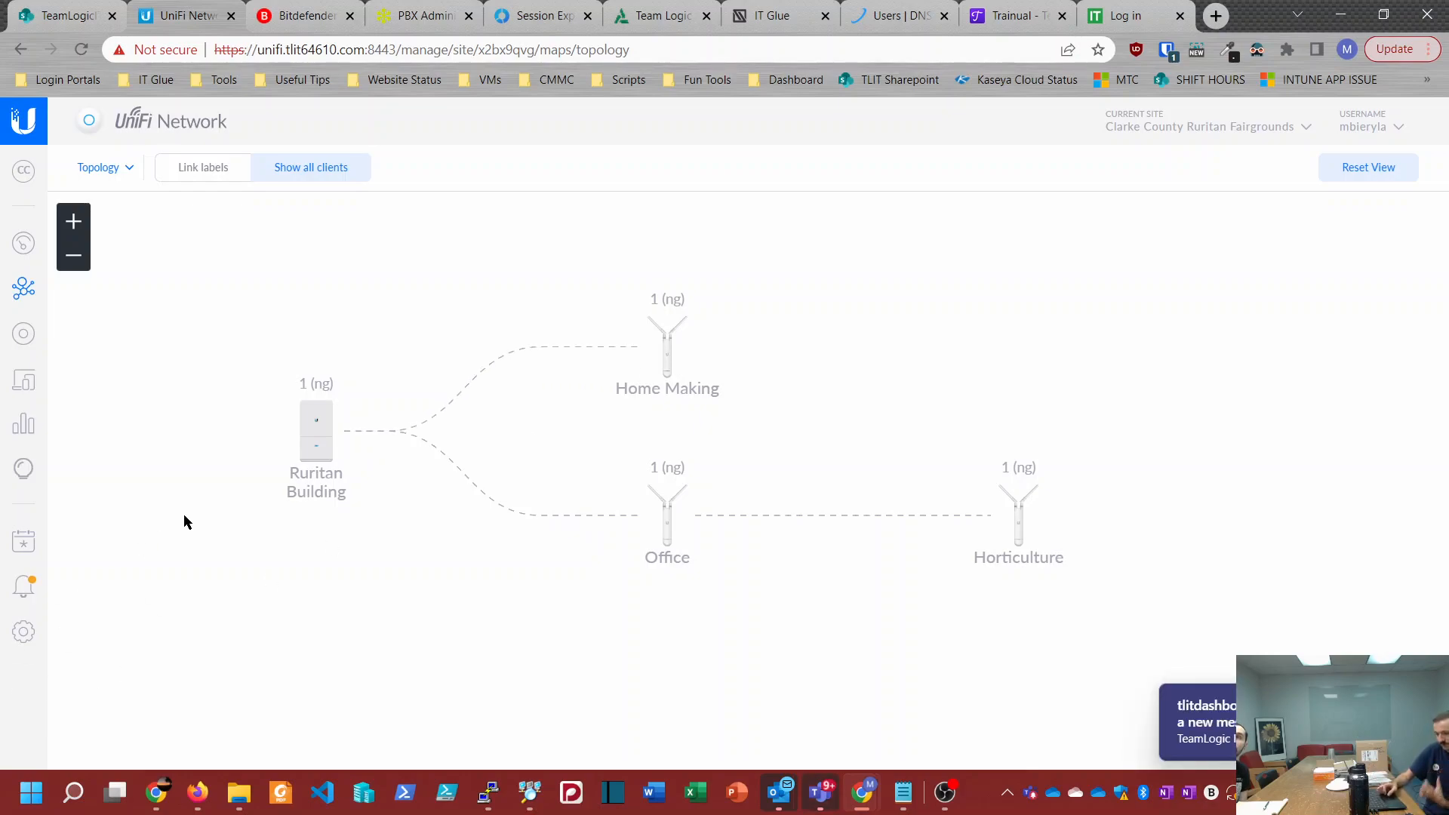
Step: Look through the list of sites and change the current site to Madison Wealth Management
click(1234, 132)
scroll(1157, 315, down, 4)
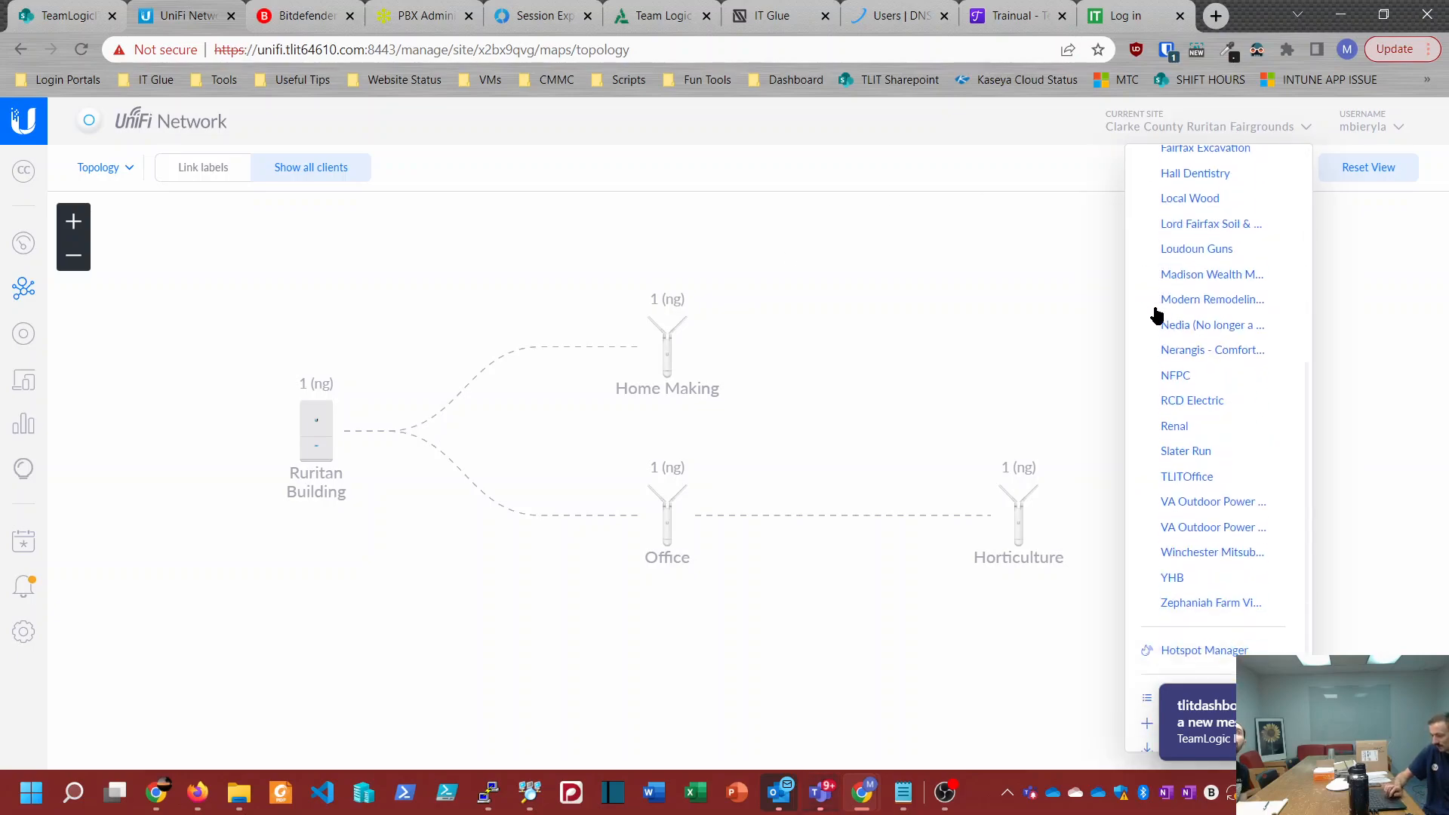
scroll(1156, 315, down, 1)
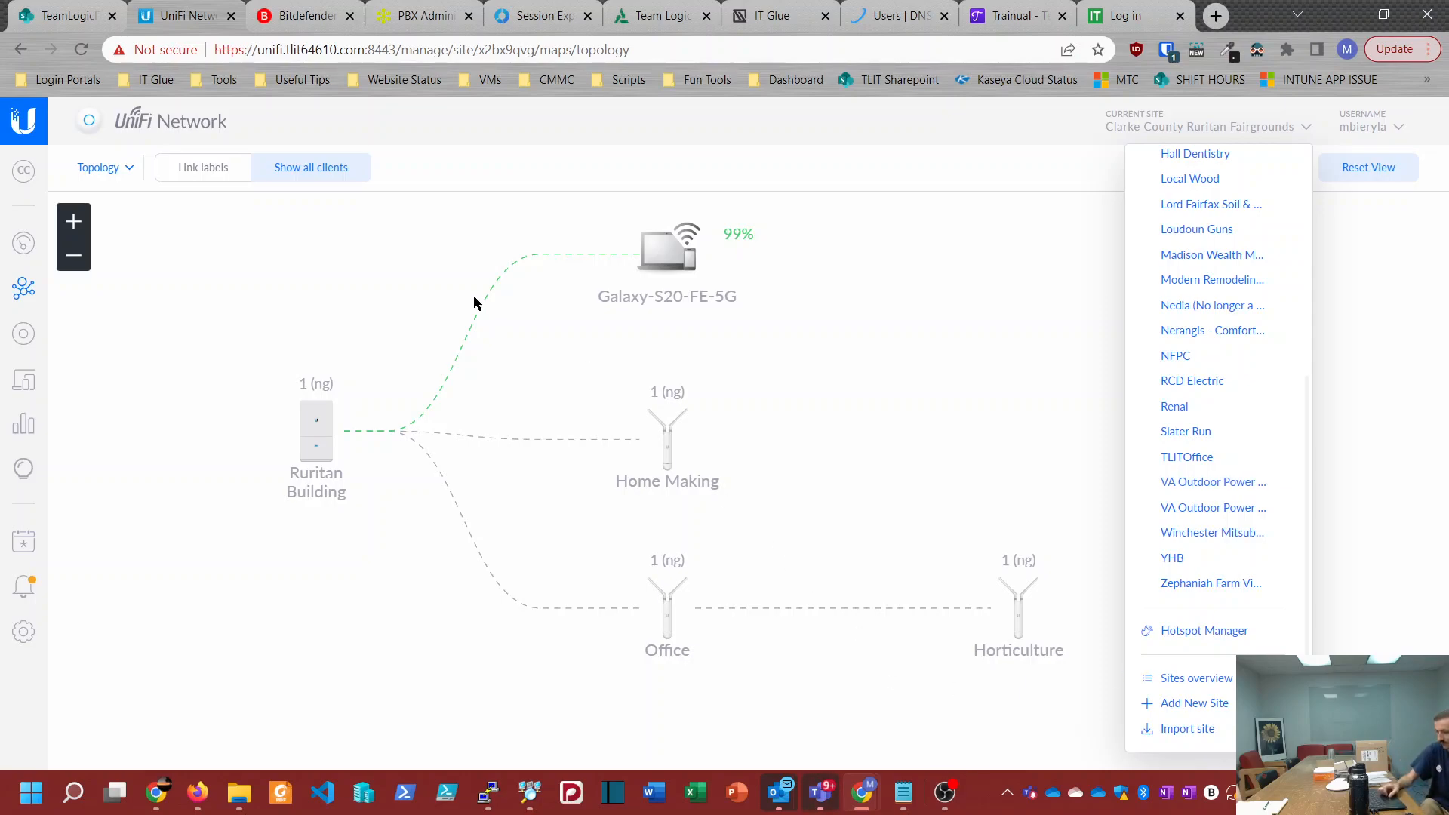
click(1159, 127)
click(1159, 127)
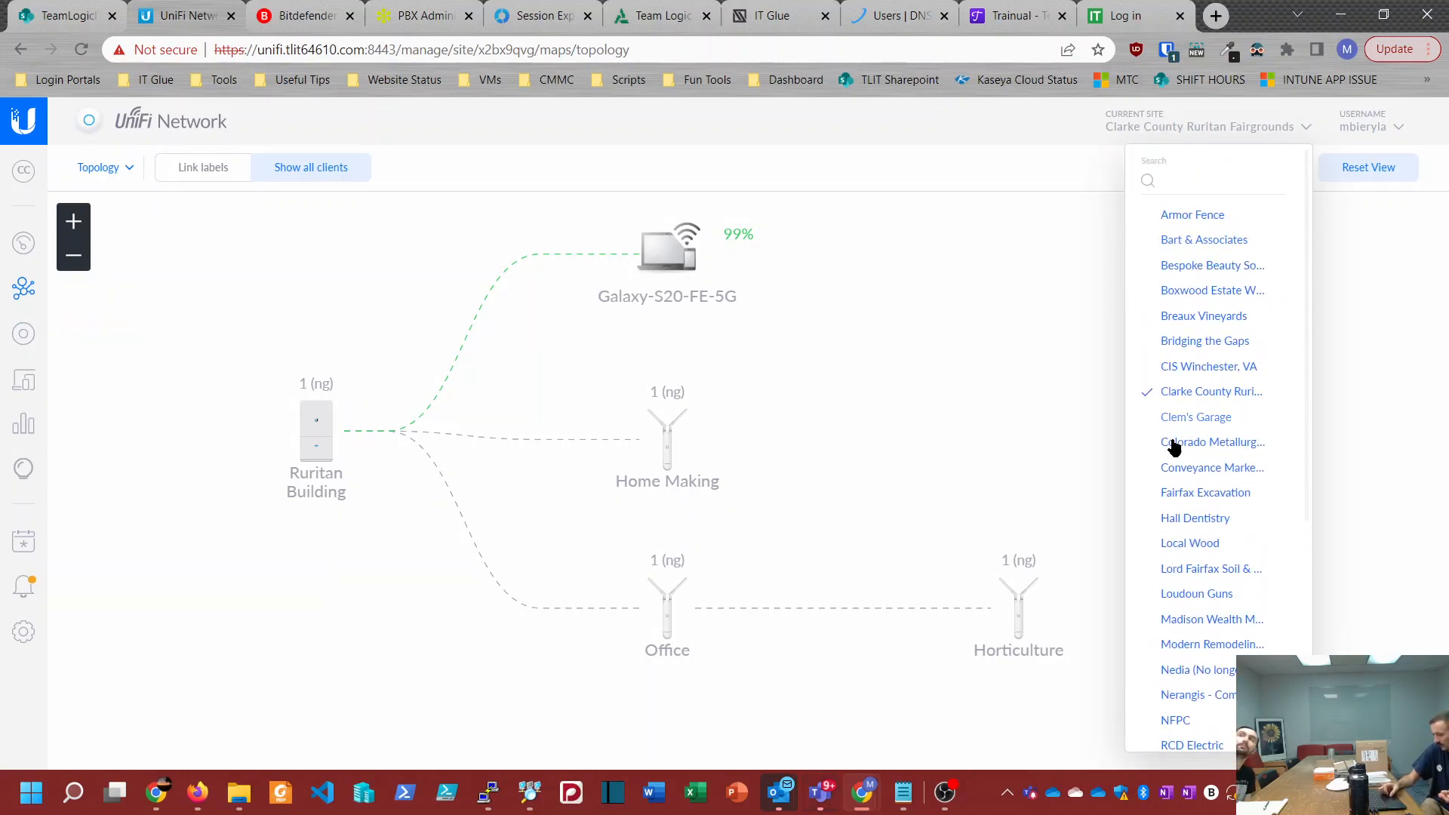
click(1207, 619)
Step: Change the current site to Loudoun Guns and view the details of its devices LoudounGunsSW24 and LoudounGunsUSG
click(1170, 132)
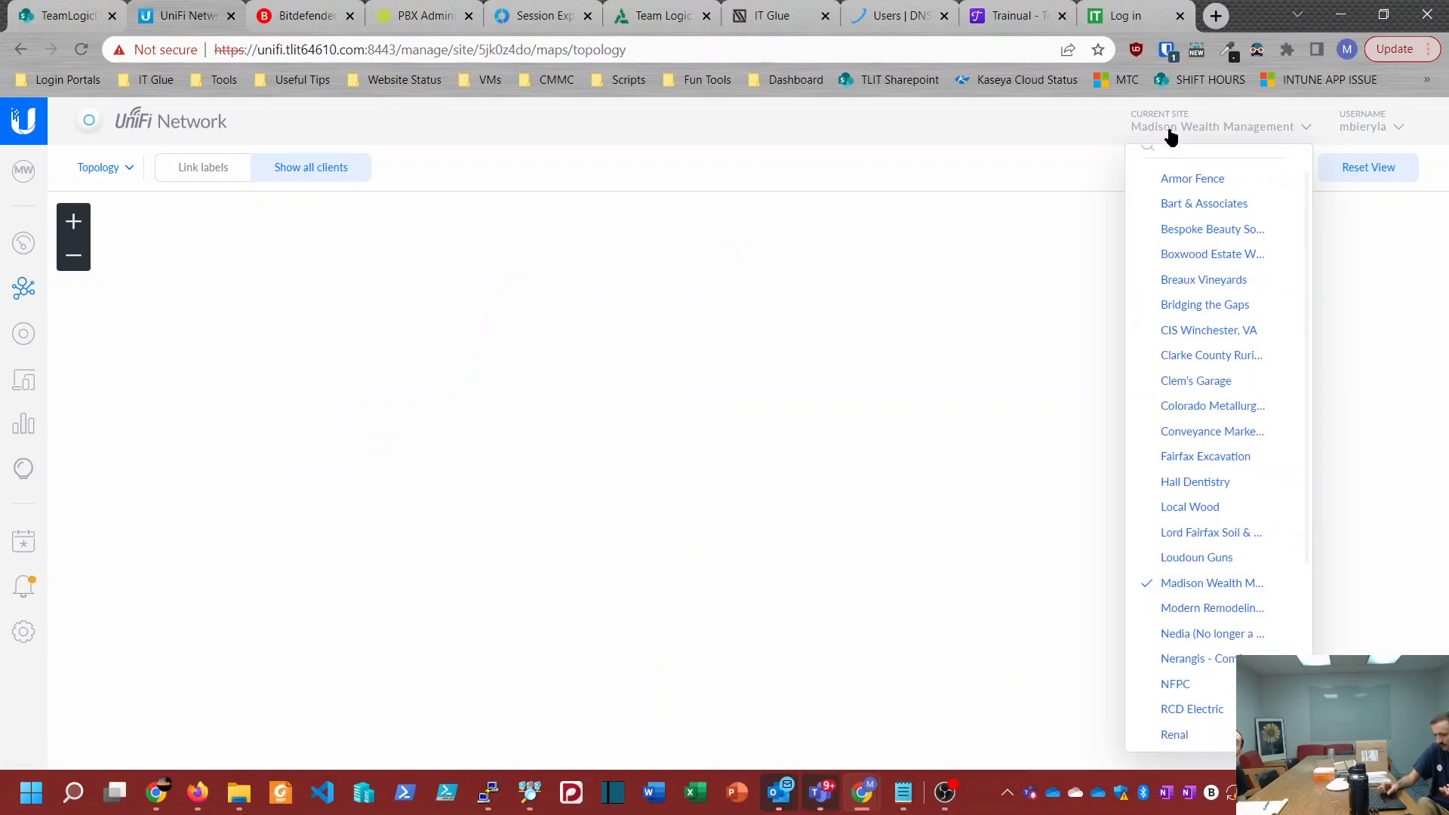
click(1191, 425)
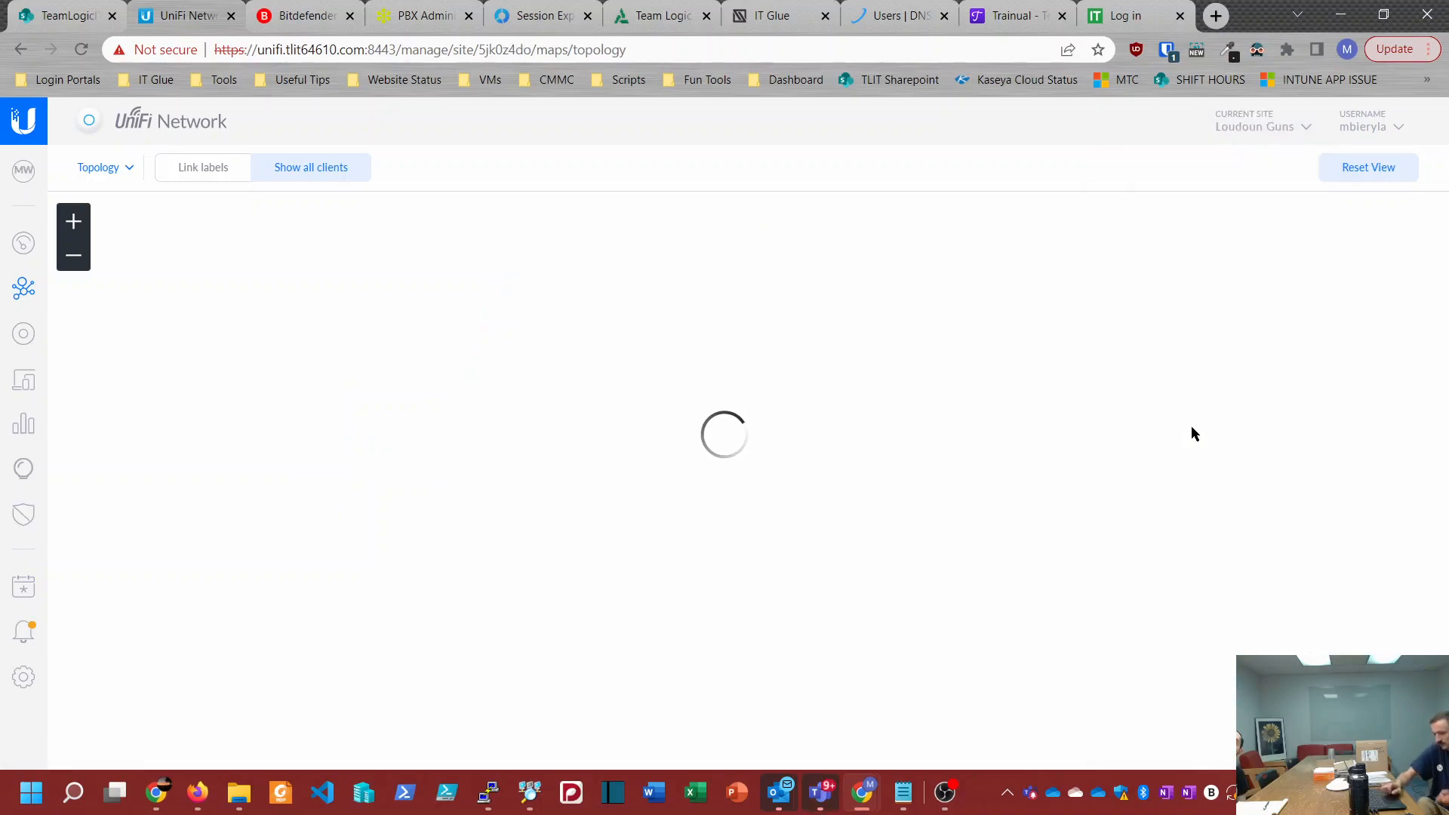
click(24, 334)
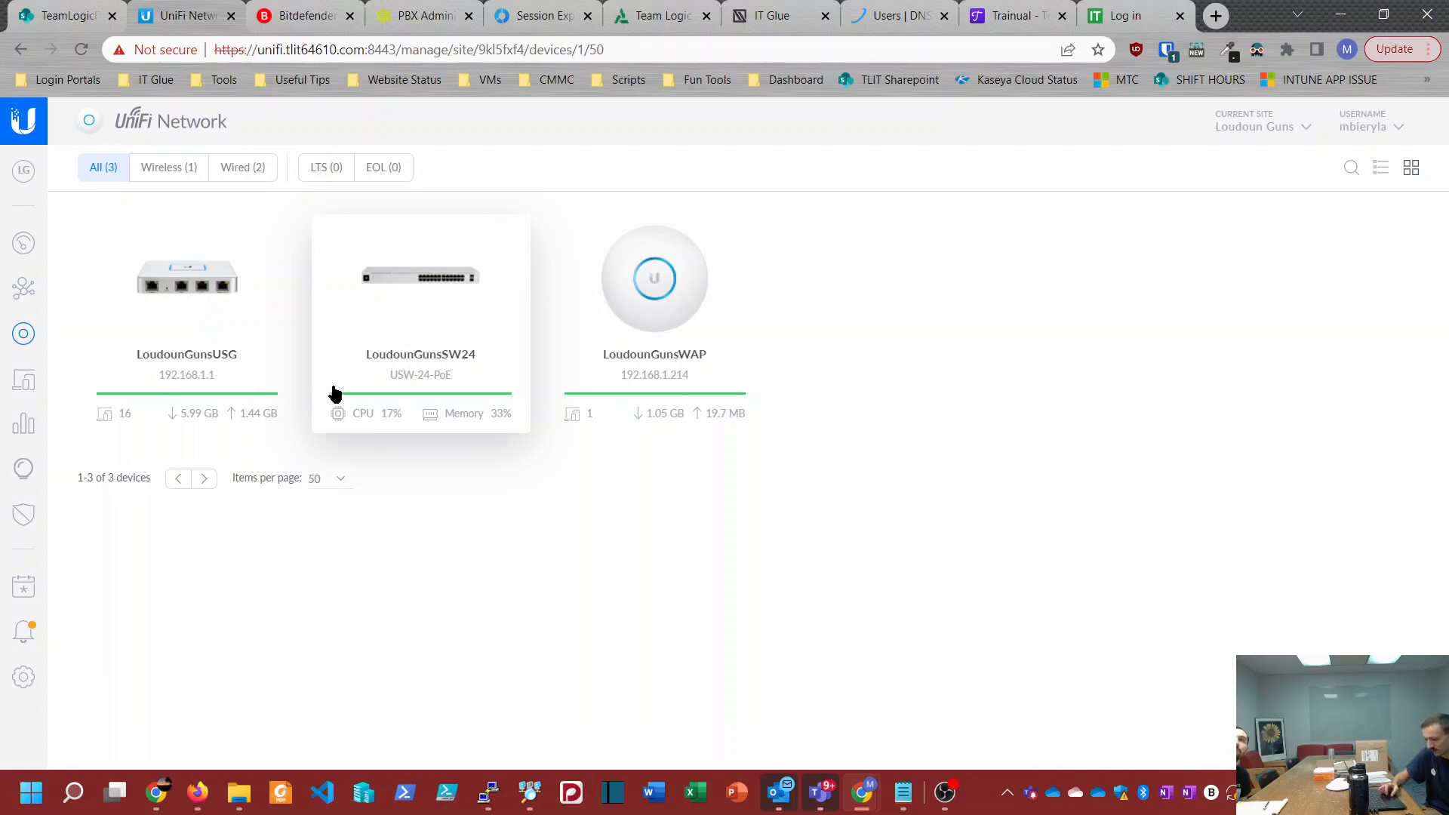
click(418, 300)
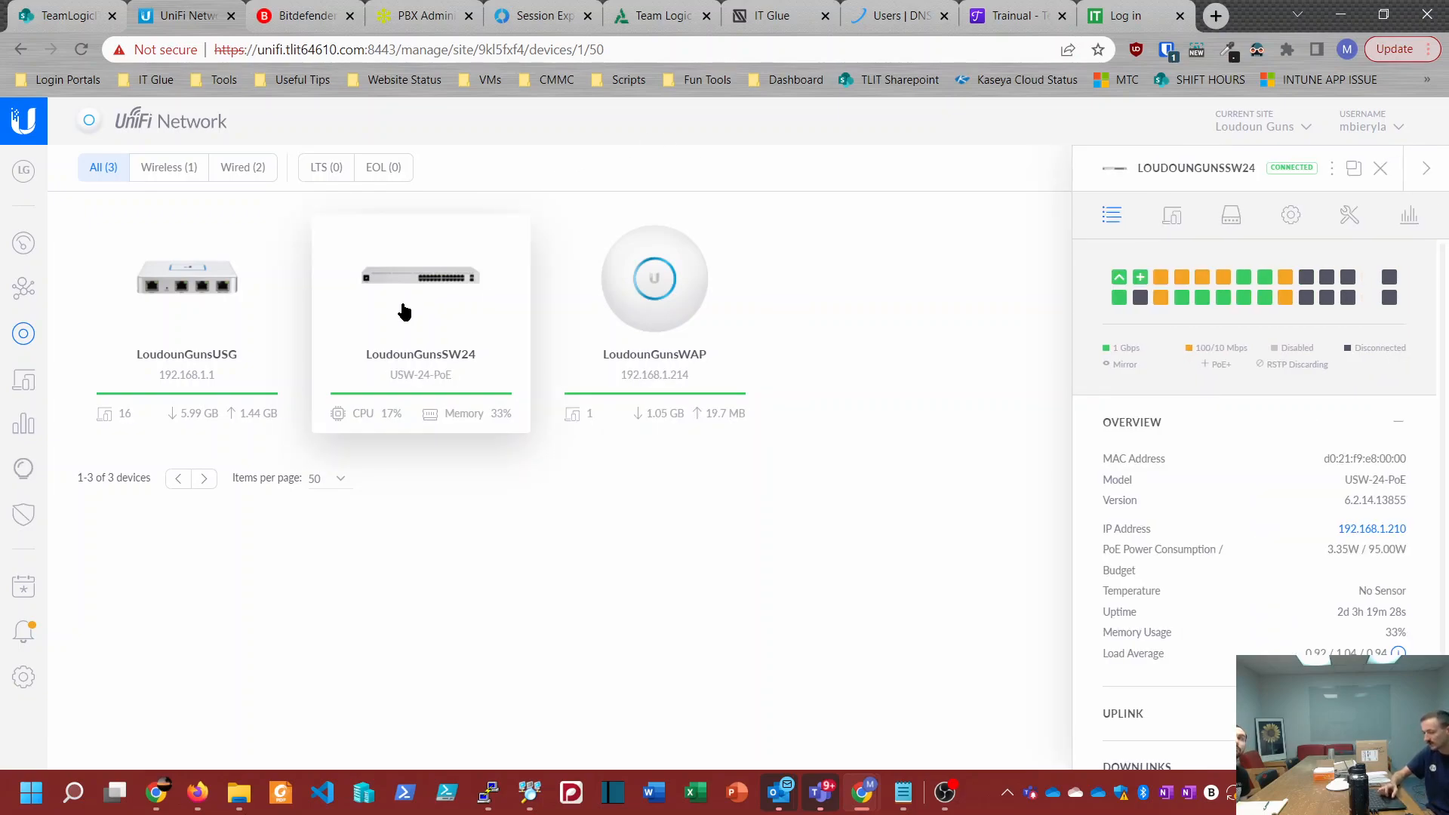
click(194, 313)
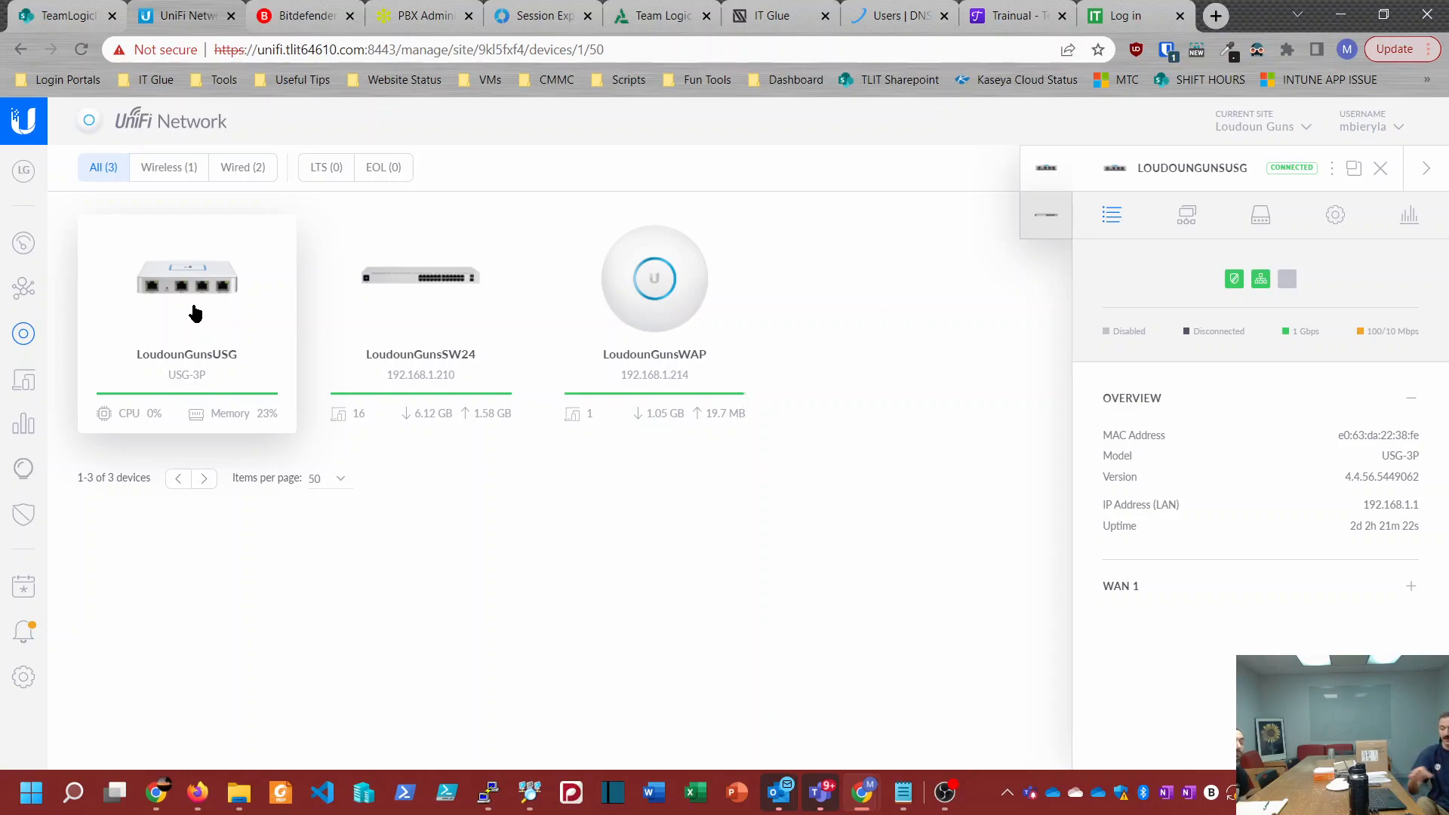
Step: Change the current site from Loudoun Guns to YHB to view its device list
click(1293, 125)
scroll(1207, 547, down, 5)
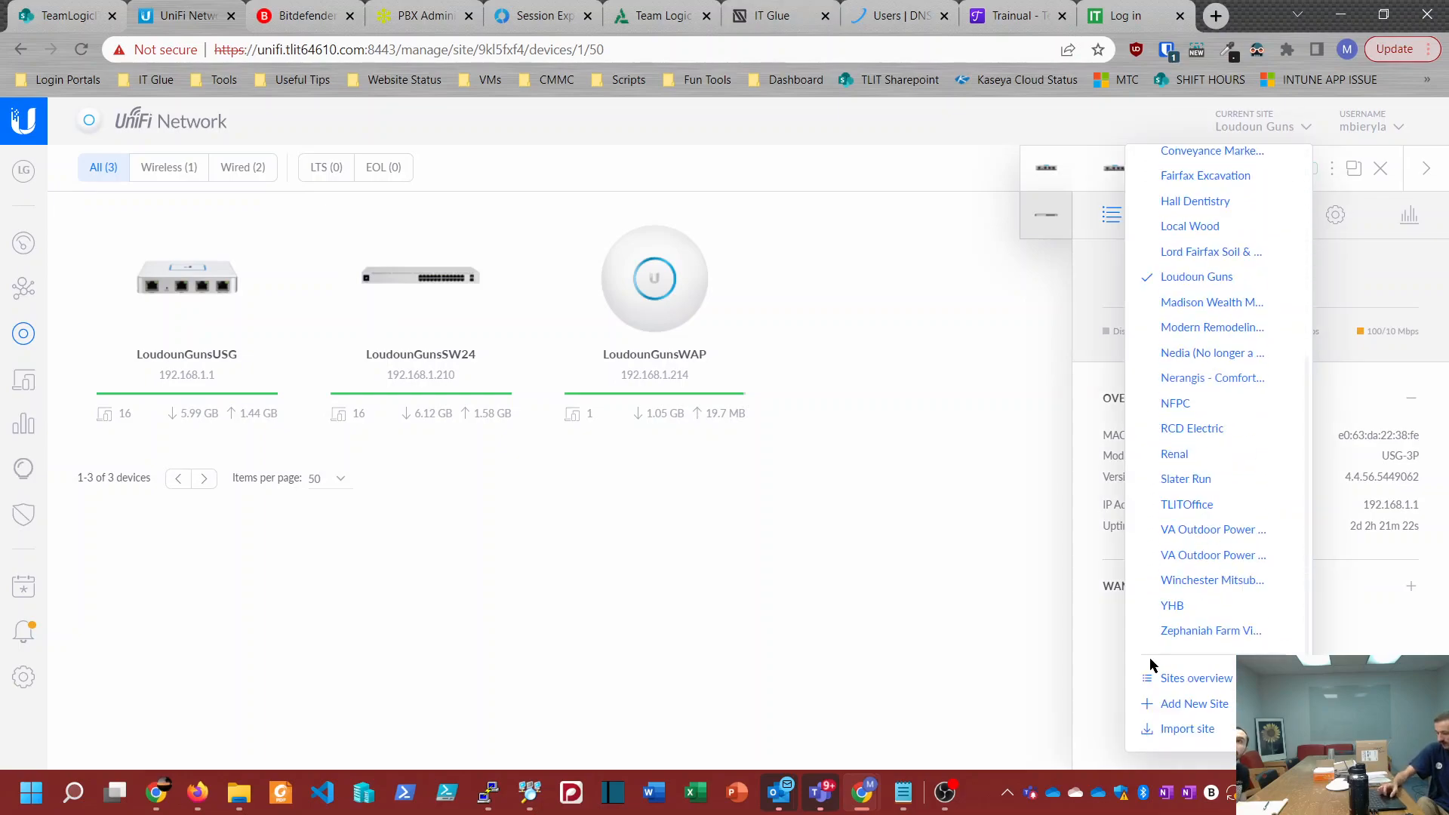
click(1168, 605)
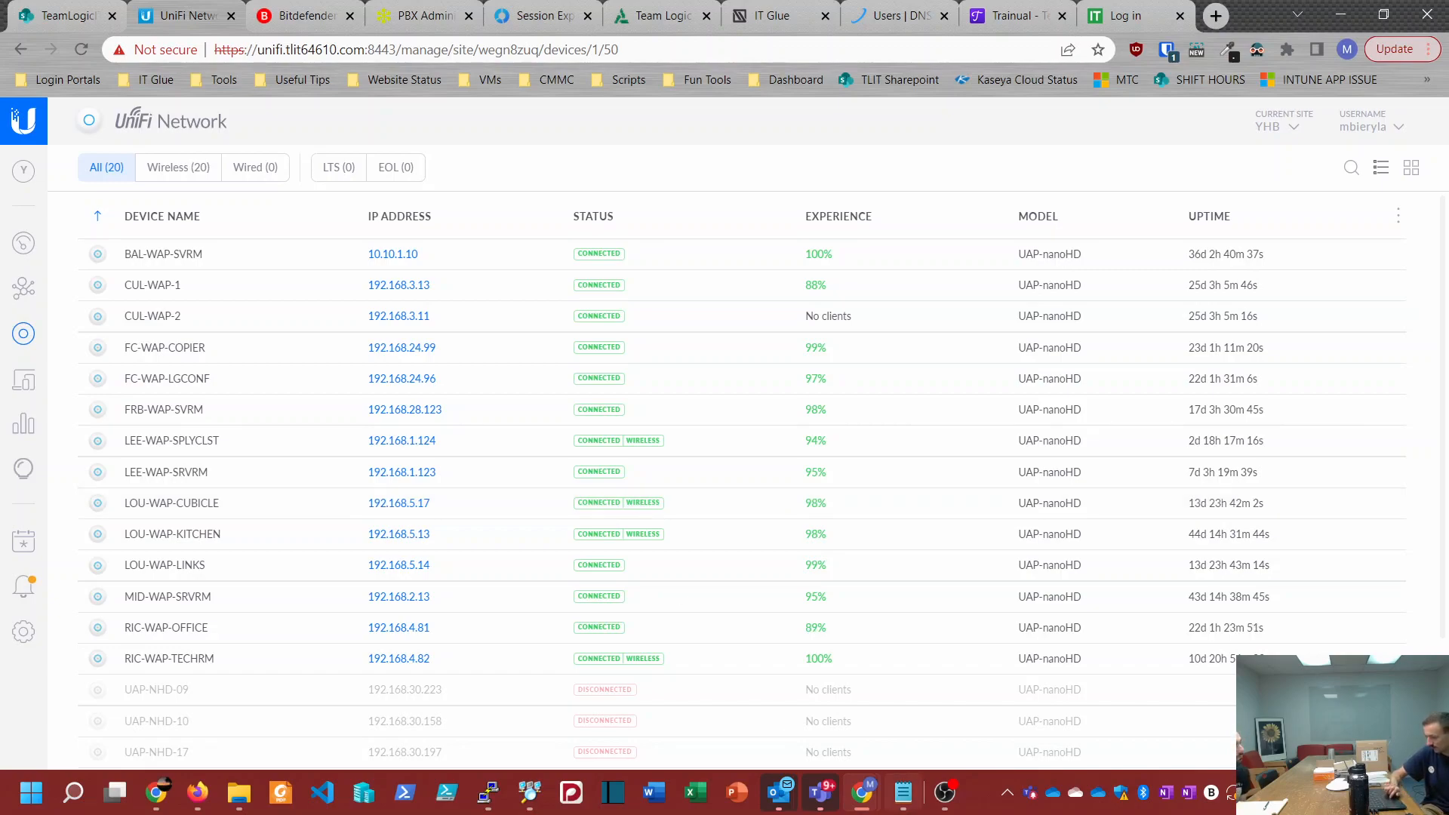
Step: Switch to the OBS window that controls the screen recording
click(944, 792)
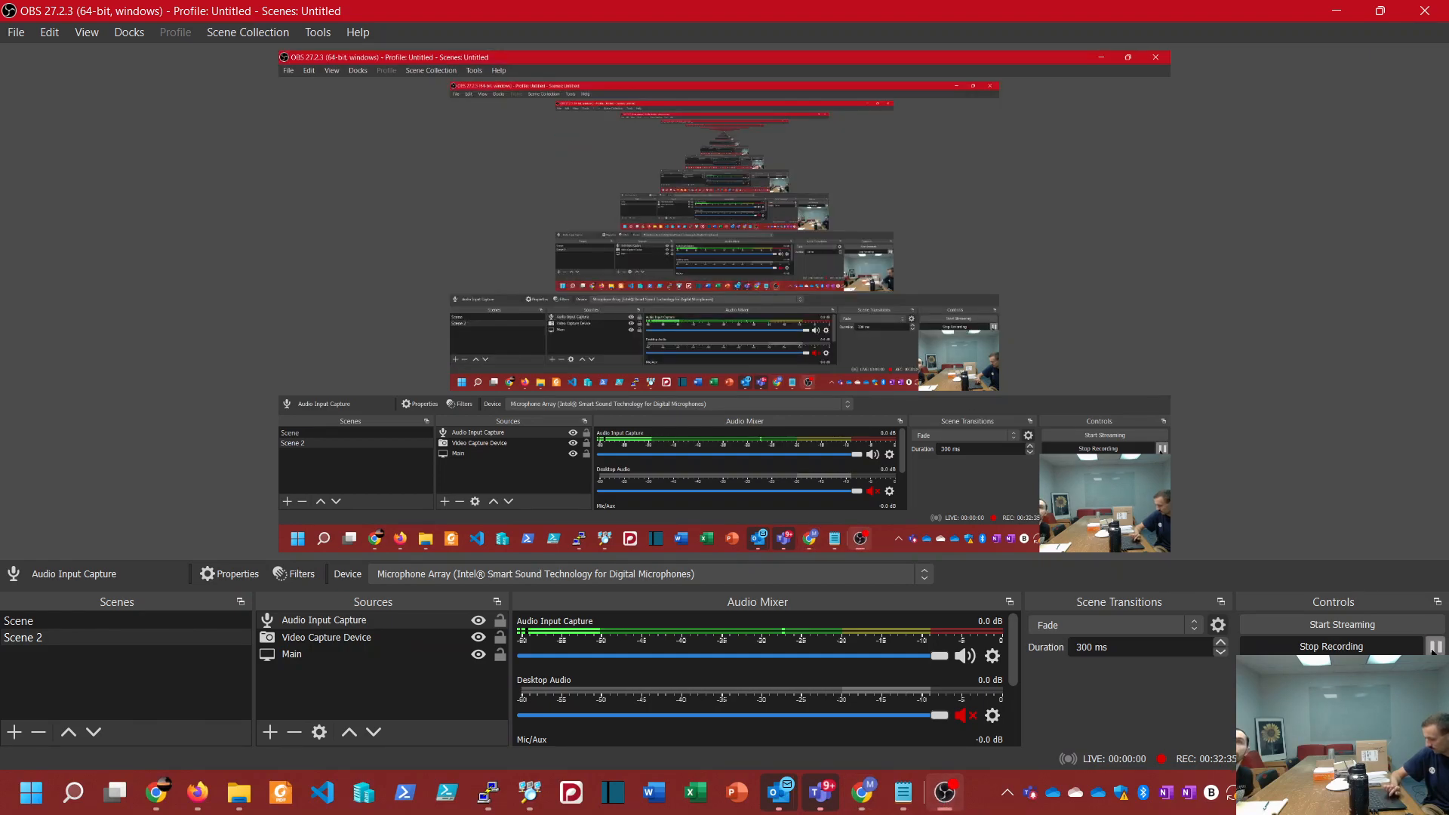